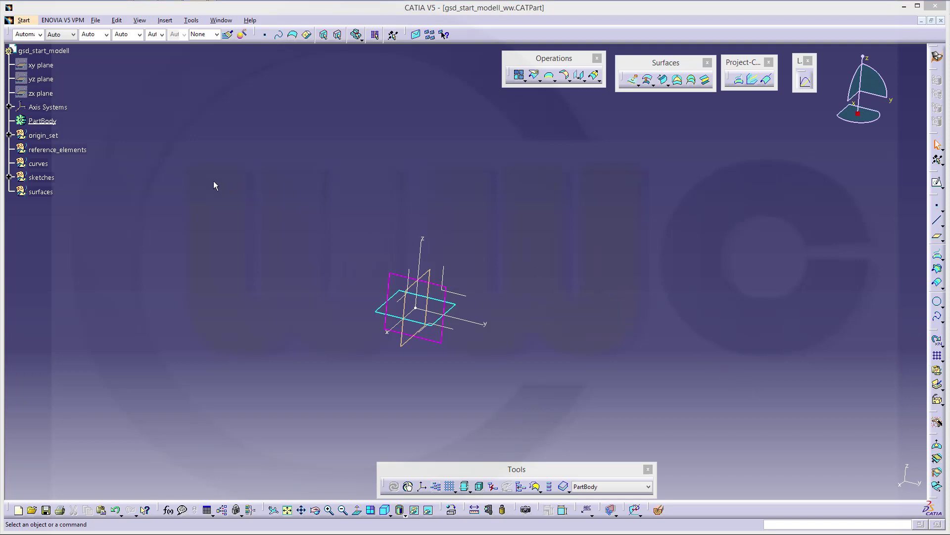
Step: Define the reference_elements geometrical set as the in-work object
right_click(78, 152)
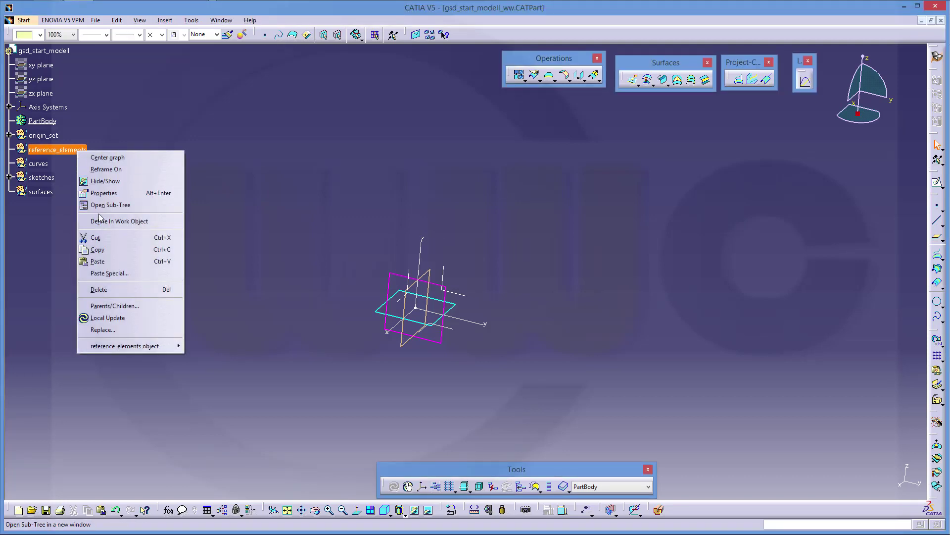
click(119, 221)
click(249, 138)
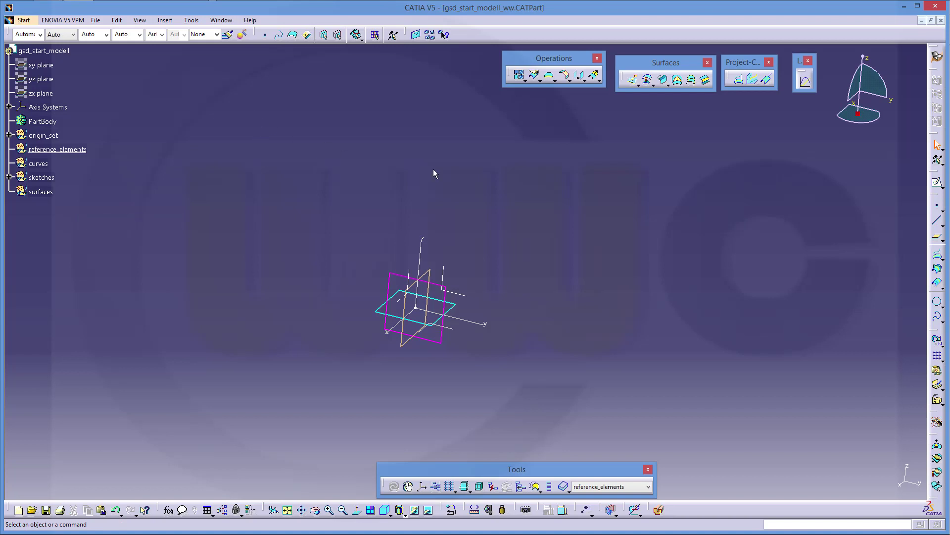
Step: Create a reference plane offset 400 mm from the zx plane
click(937, 237)
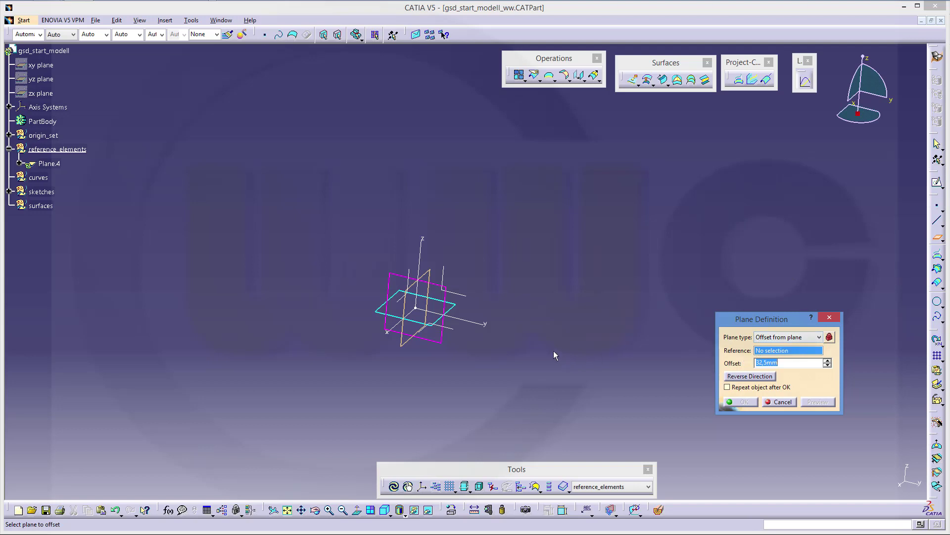
click(431, 273)
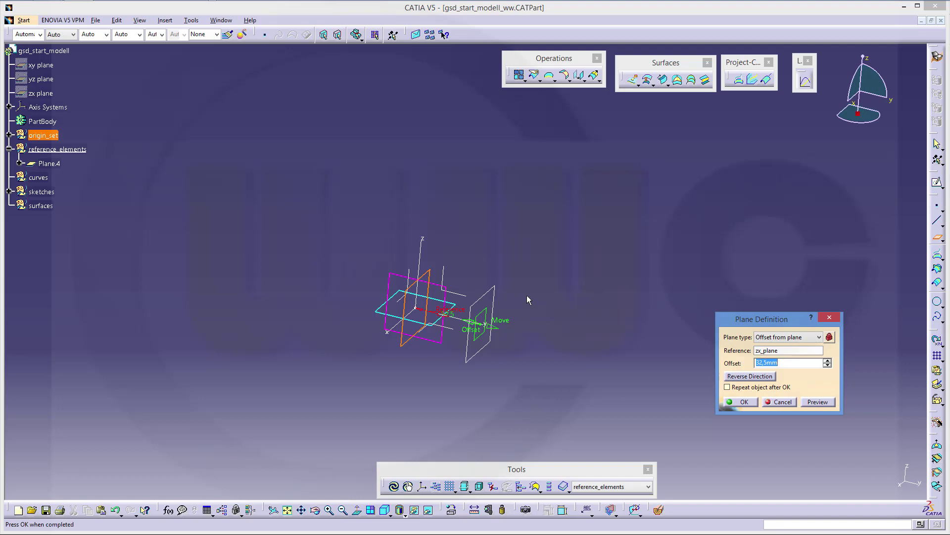
text(400)
key(Return)
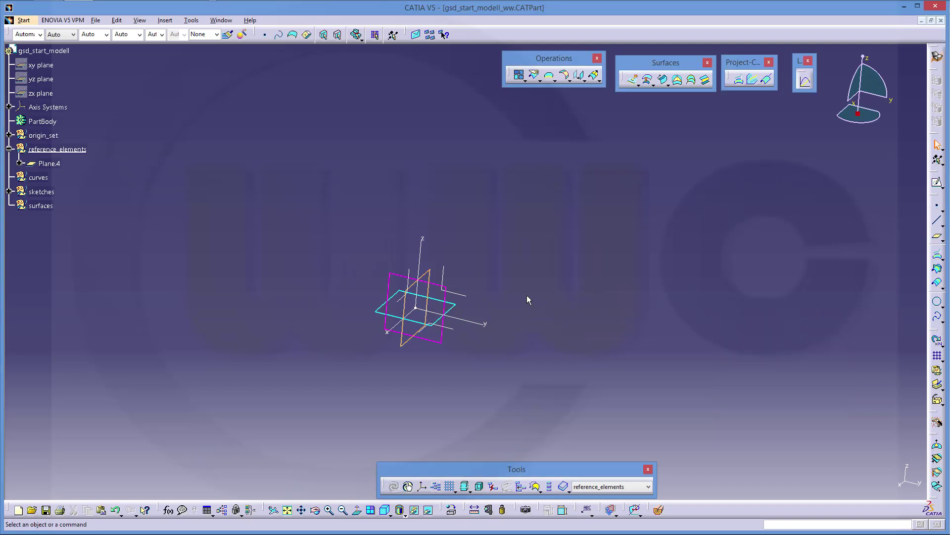
middle_drag(593, 328, 623, 319)
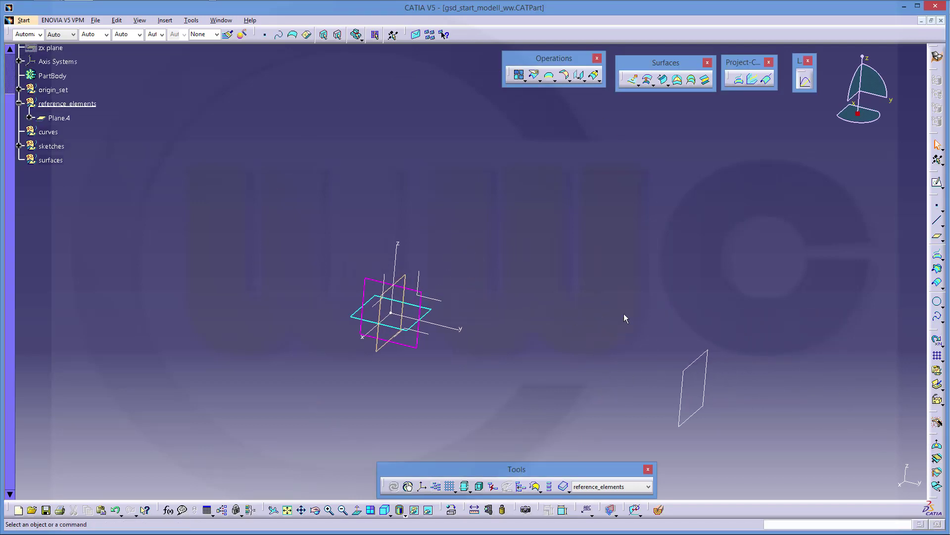
Step: Create a second reference plane offset 600 mm from the zx plane
click(937, 236)
click(404, 276)
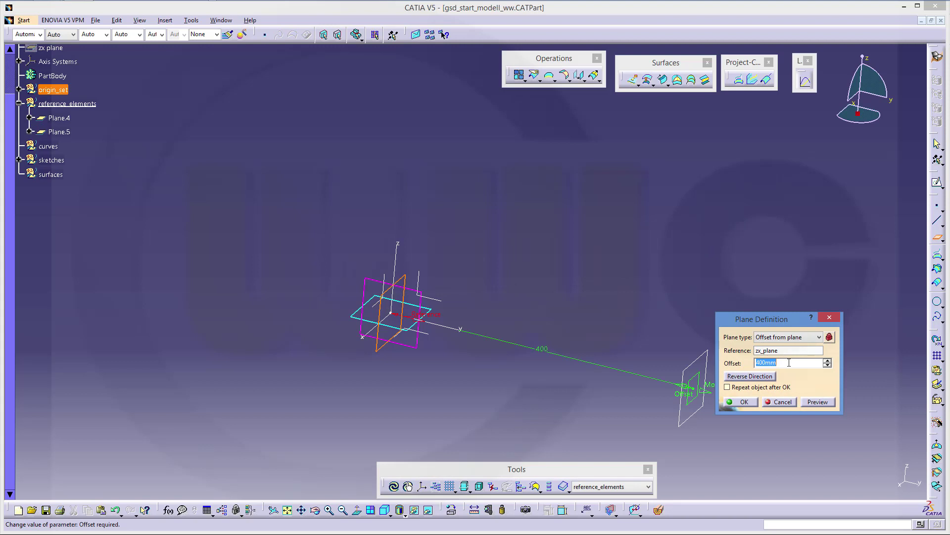
text(600)
key(Return)
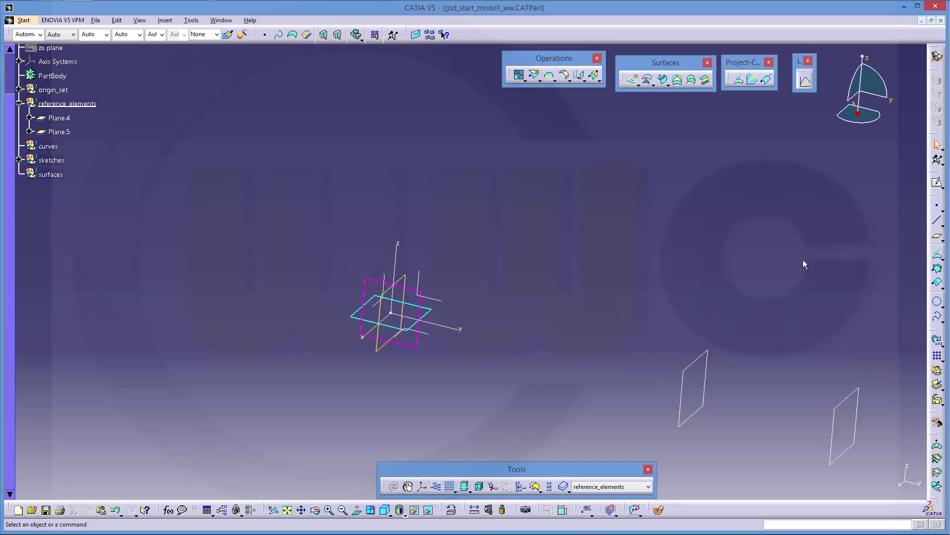
Step: Create a third reference plane offset 1050 mm from the zx plane
click(937, 236)
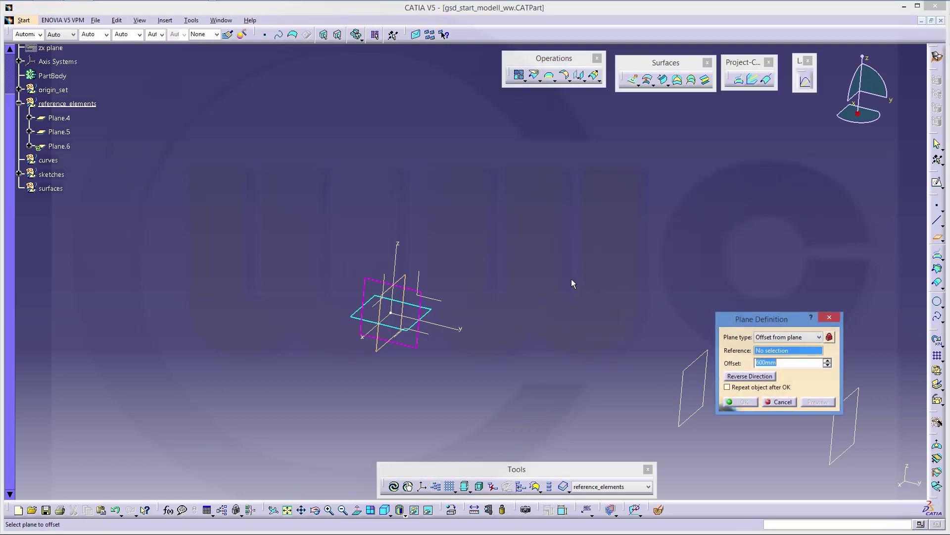
click(406, 281)
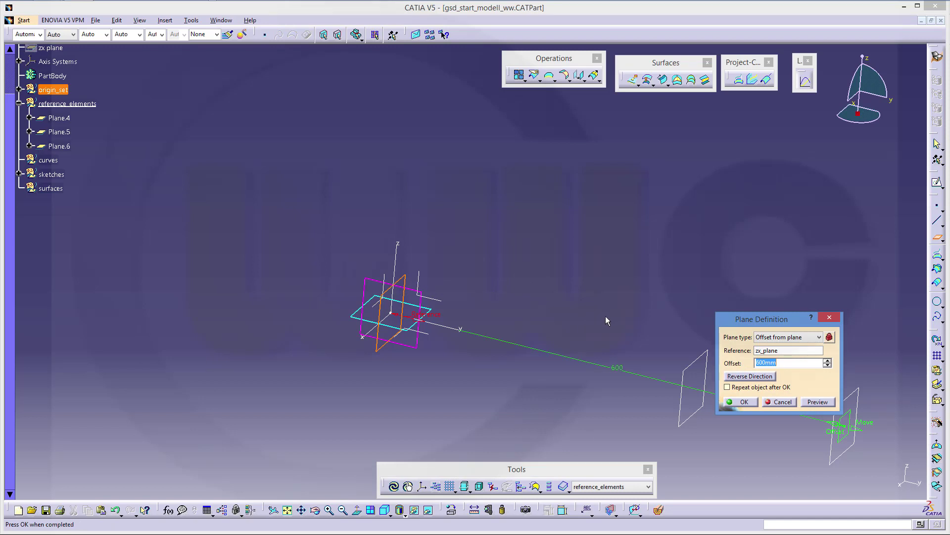
text(1050)
click(744, 402)
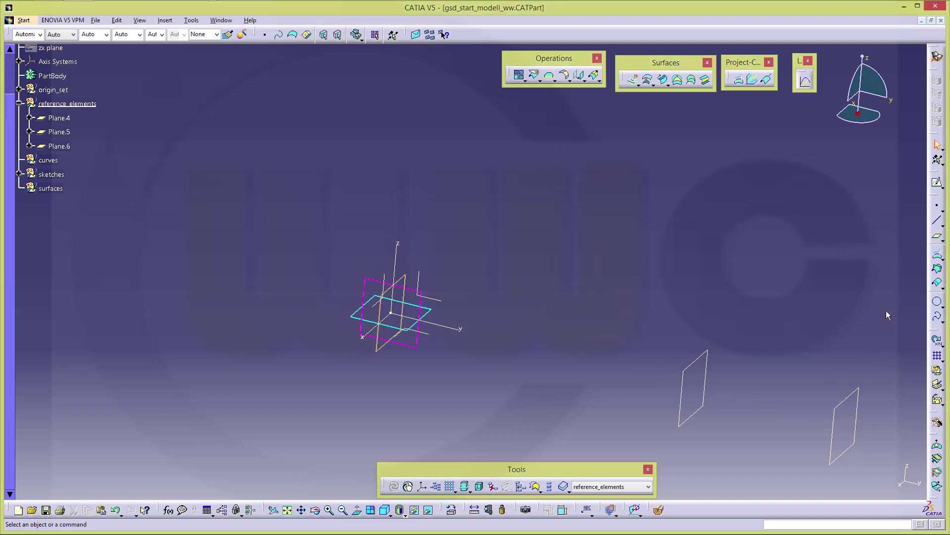
Step: Create a fourth reference plane offset 1500 mm from the zx plane
click(937, 236)
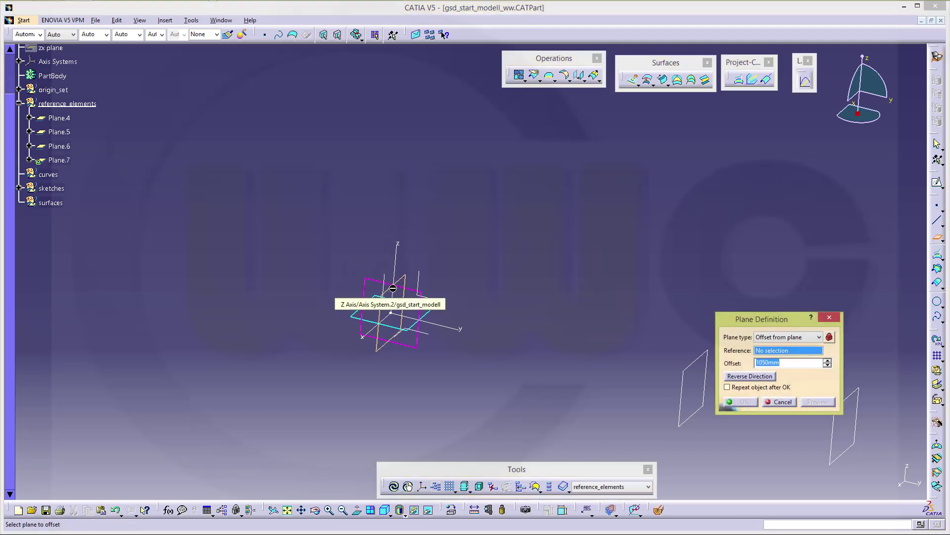
click(410, 285)
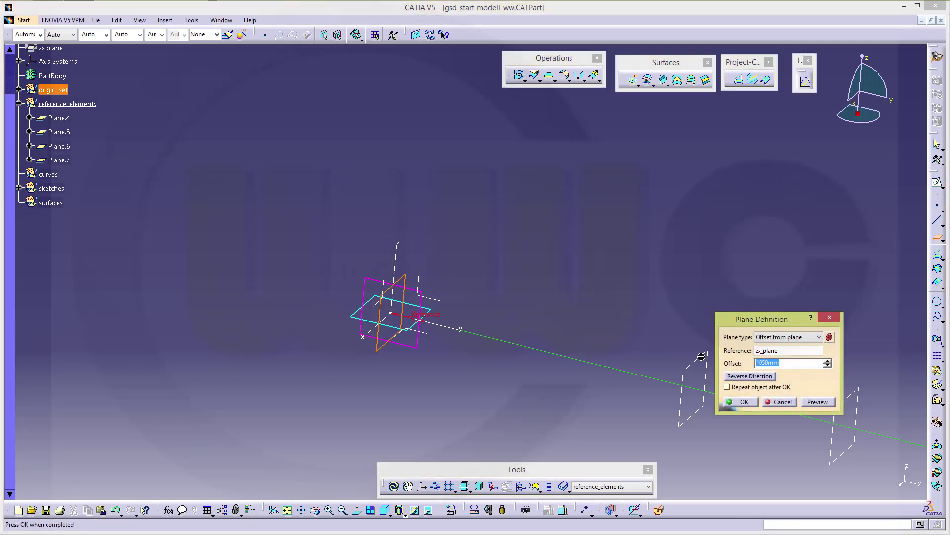
text(150)
text(mm)
key(Return)
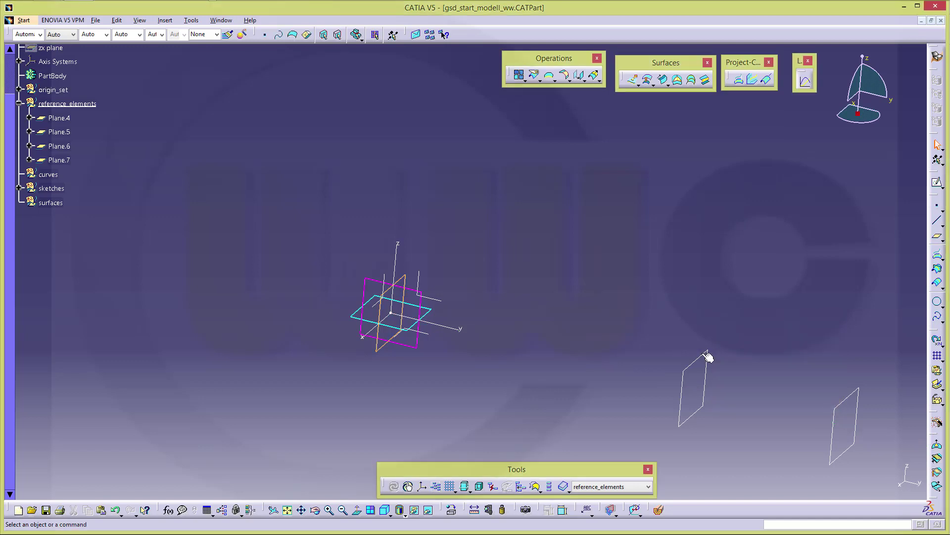
ctrl+middle_drag(725, 393, 717, 459)
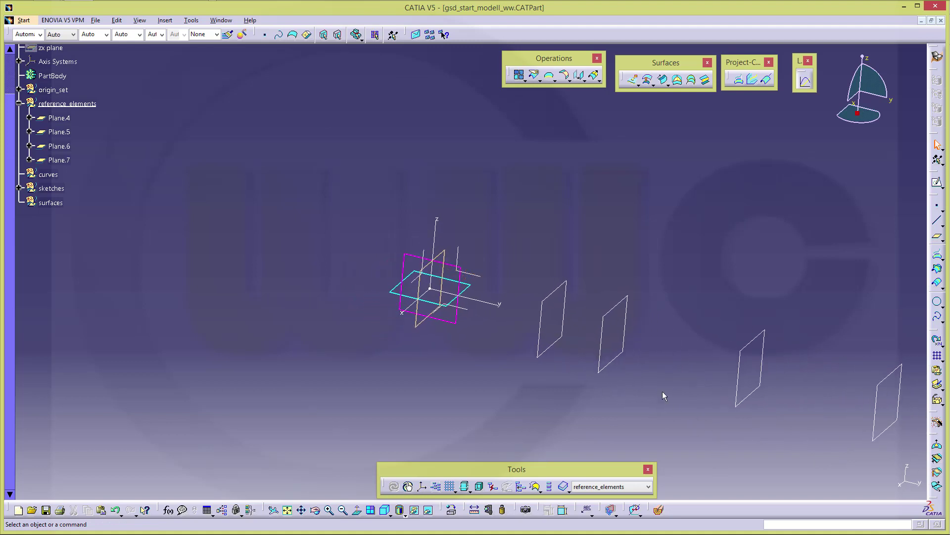
Step: Create a reference plane from the xy plane with an offset of -27 mm and the direction reversed
click(937, 240)
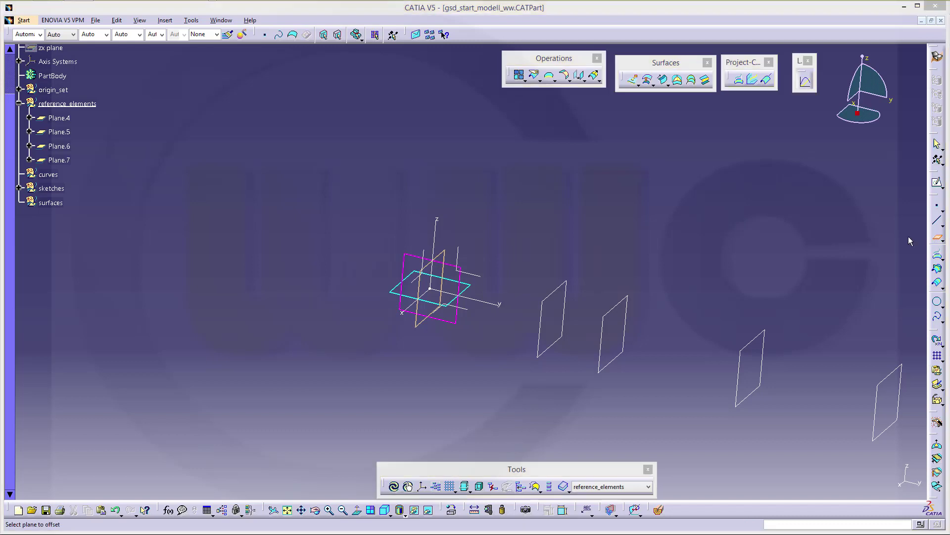
click(433, 303)
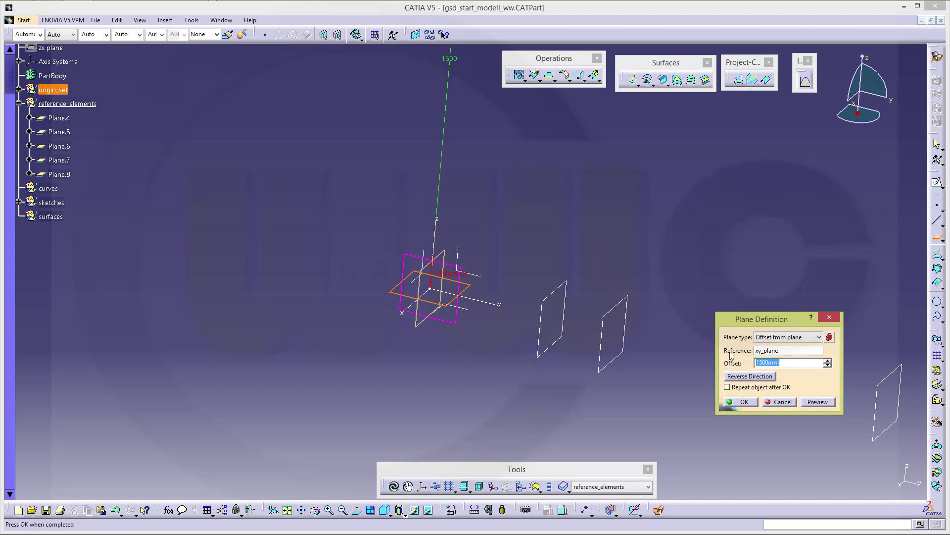
text(-27)
key(Tab)
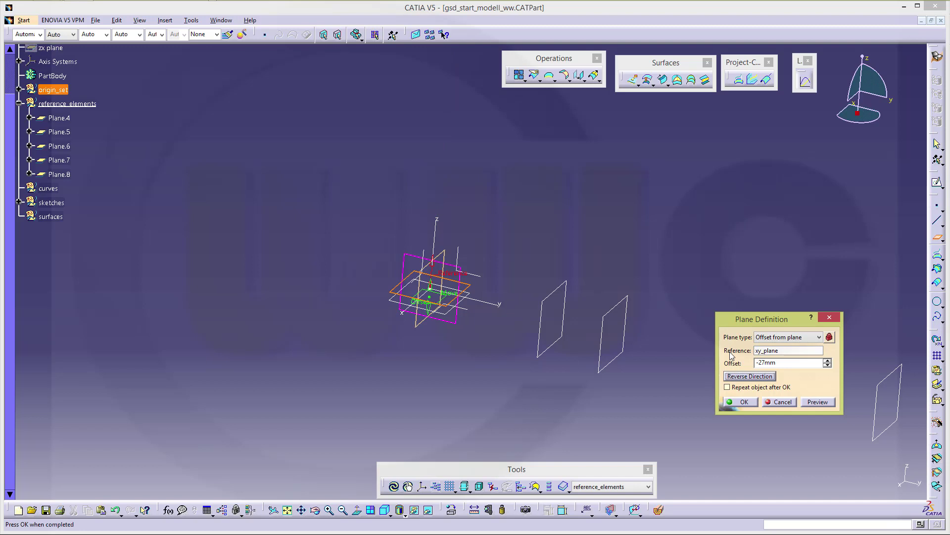
key(space)
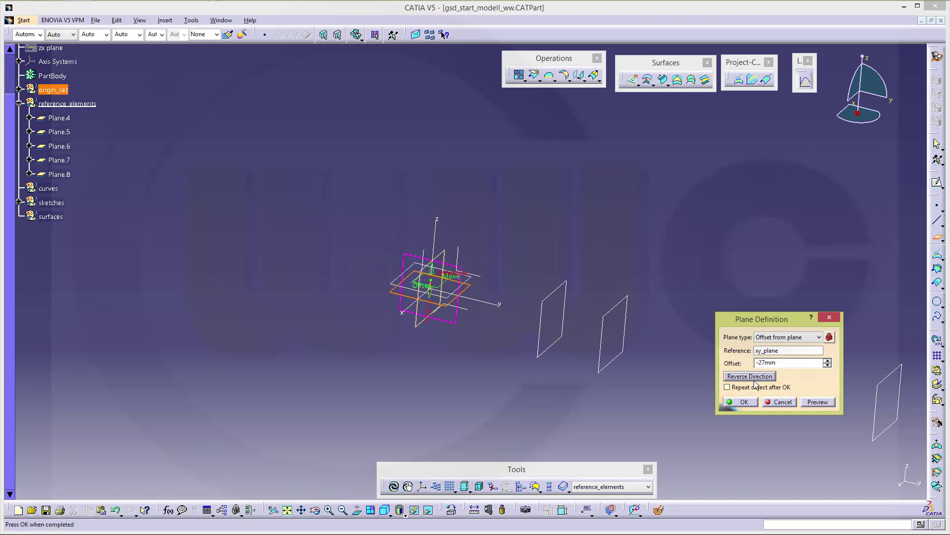
click(747, 403)
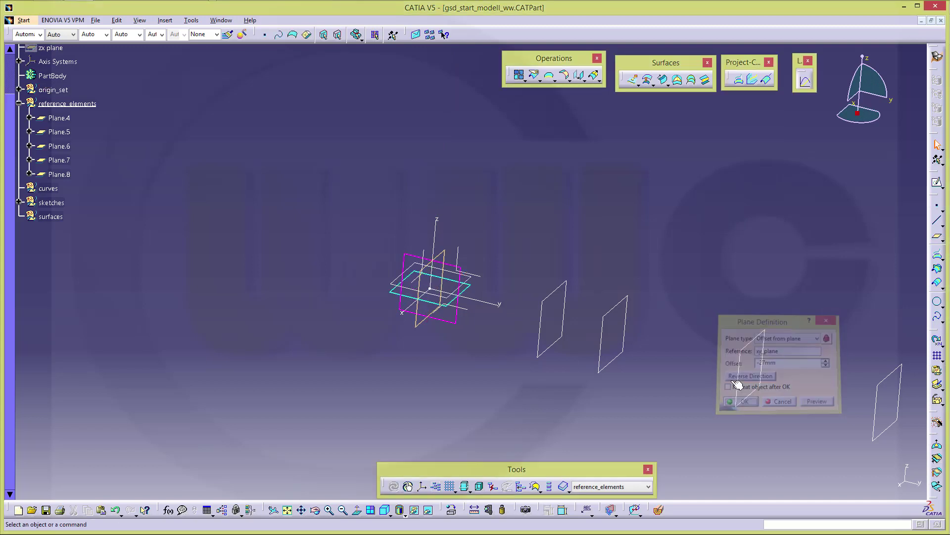
middle_drag(643, 309, 605, 309)
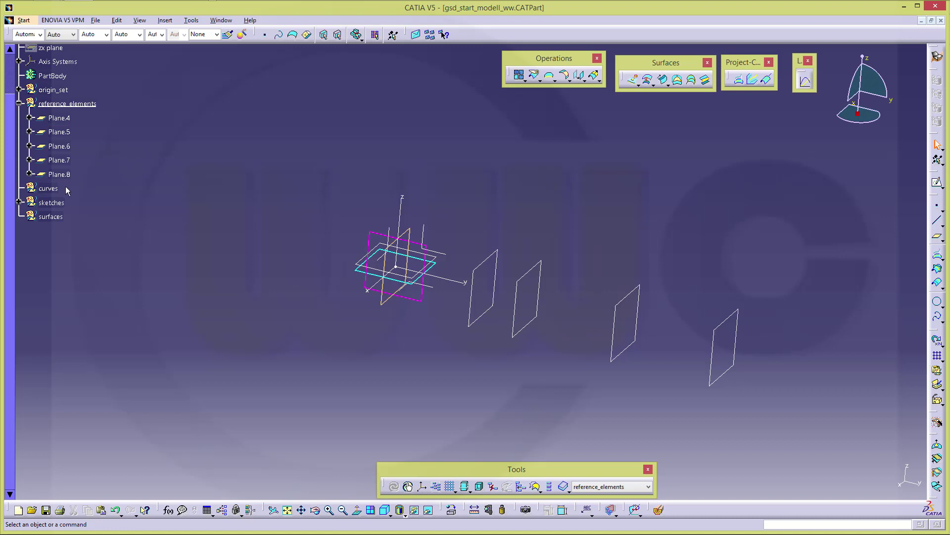
Step: Define the sketches geometrical set as the in-work object
click(49, 203)
right_click(49, 202)
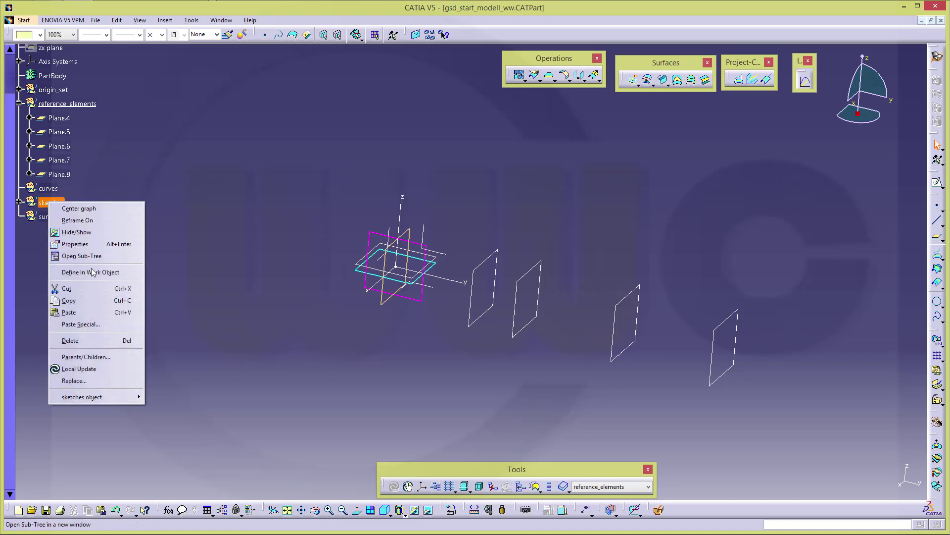
click(93, 272)
middle_drag(333, 318, 290, 330)
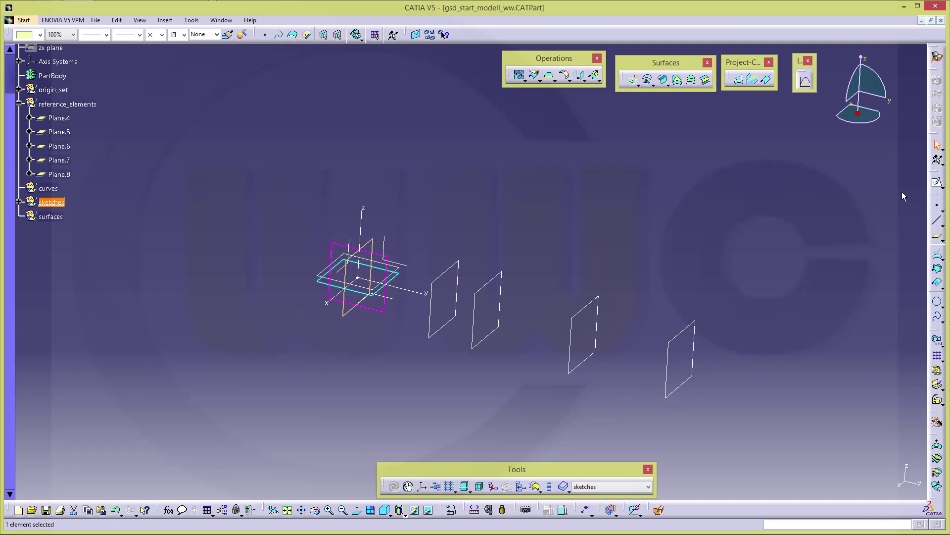
Step: Start a new sketch on the yz plane of the origin set
click(937, 182)
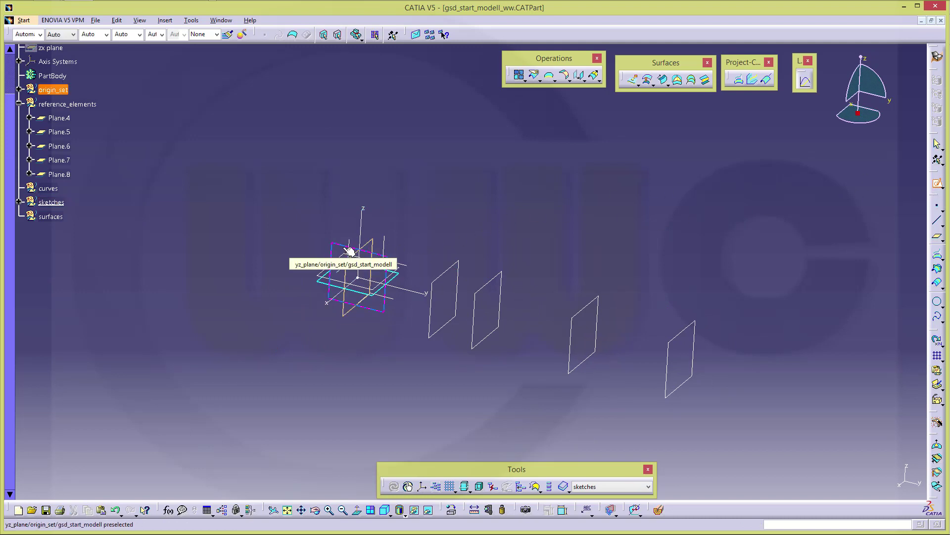
click(349, 251)
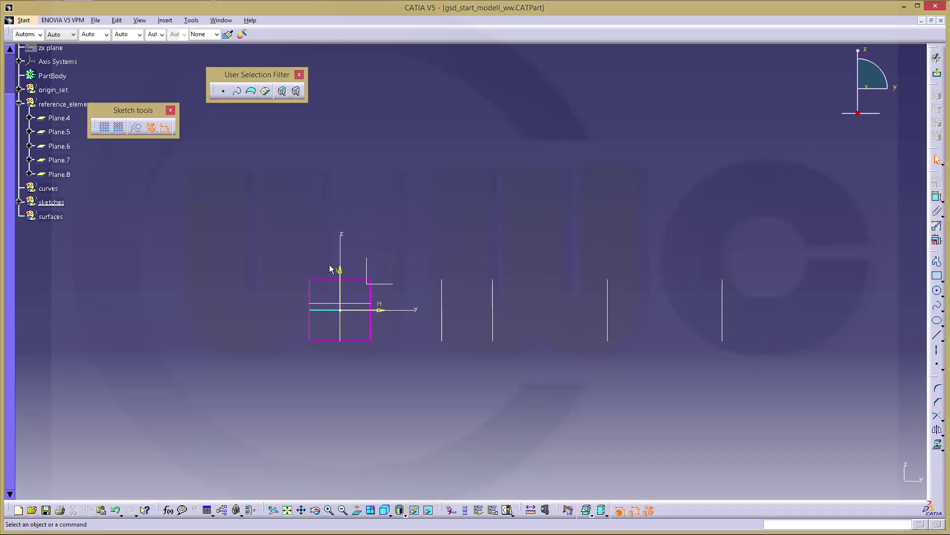
drag(329, 259, 390, 323)
key(Escape)
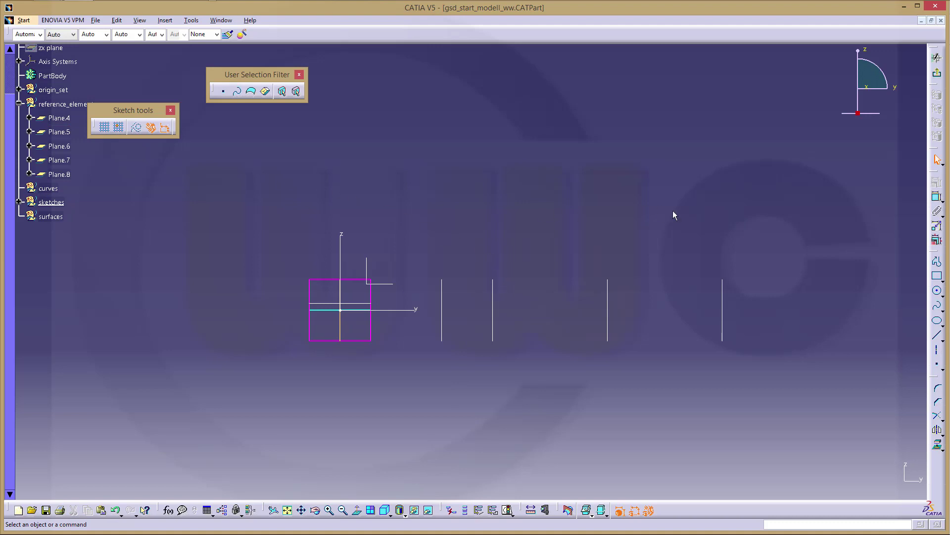
Step: Sketch an open three-line profile above the origin, falling toward positive y, with a middle segment about 224 mm long
click(936, 261)
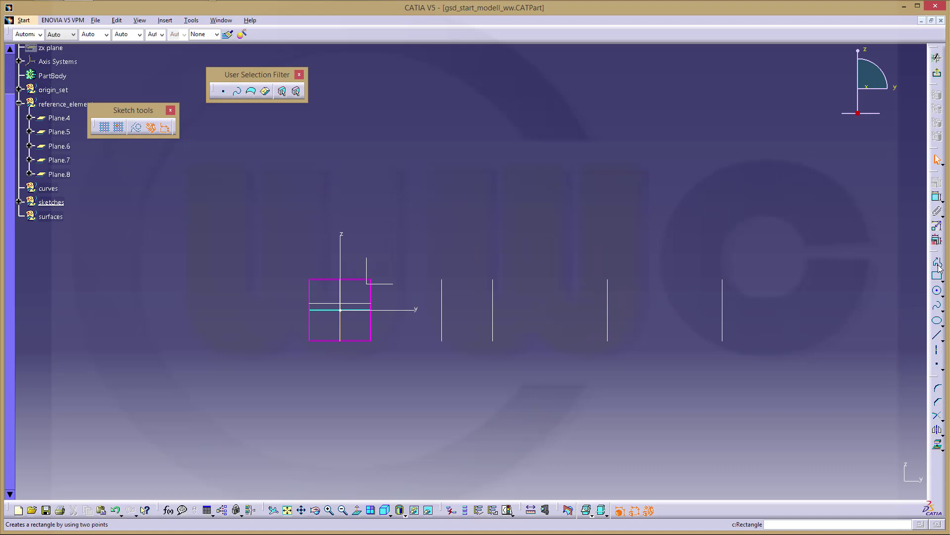
click(336, 197)
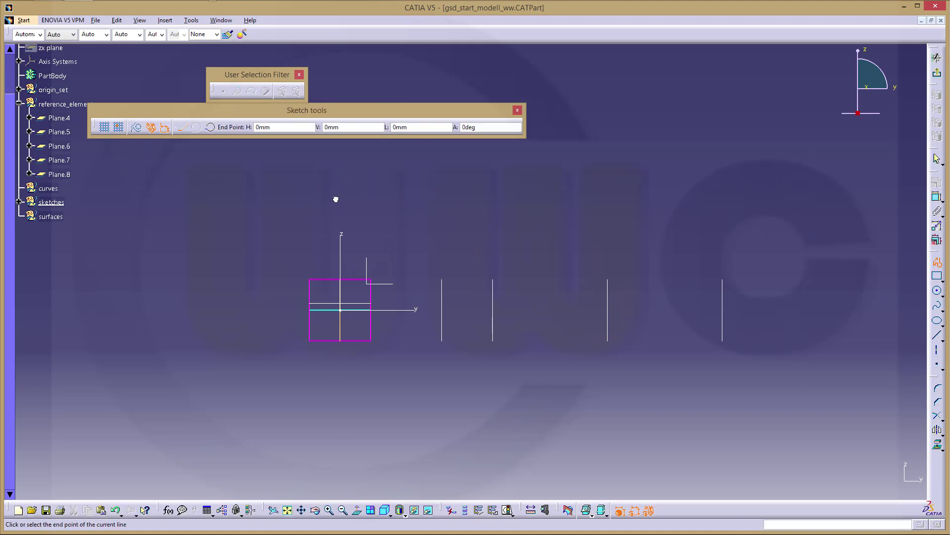
click(440, 216)
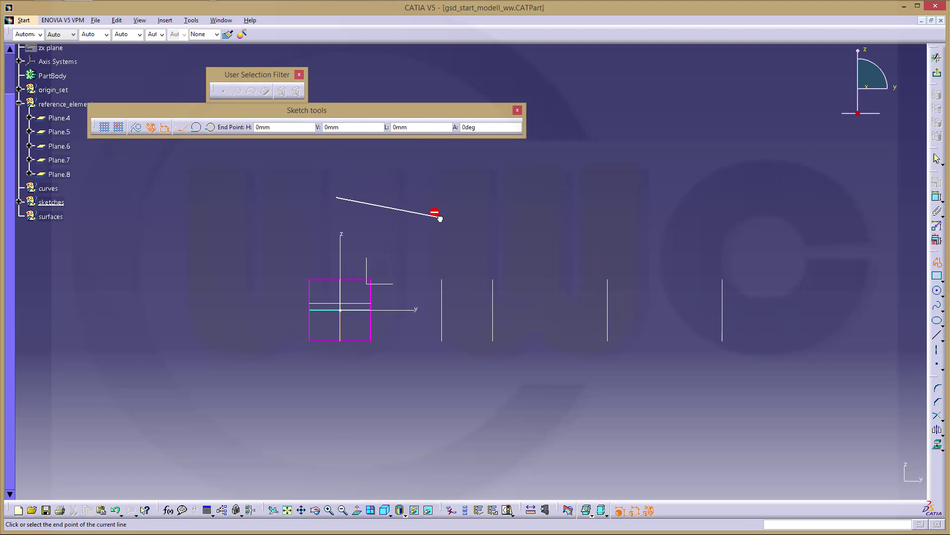
click(487, 247)
double_click(547, 252)
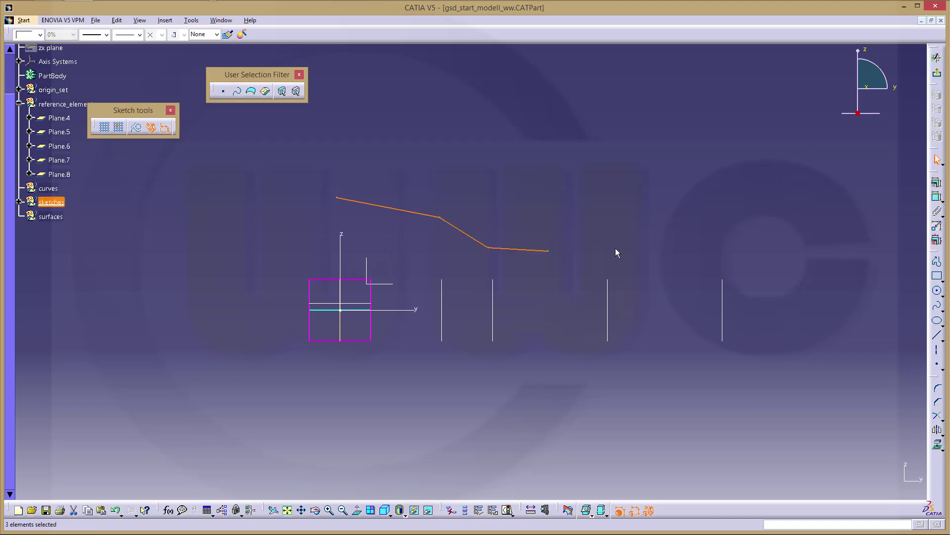
click(575, 236)
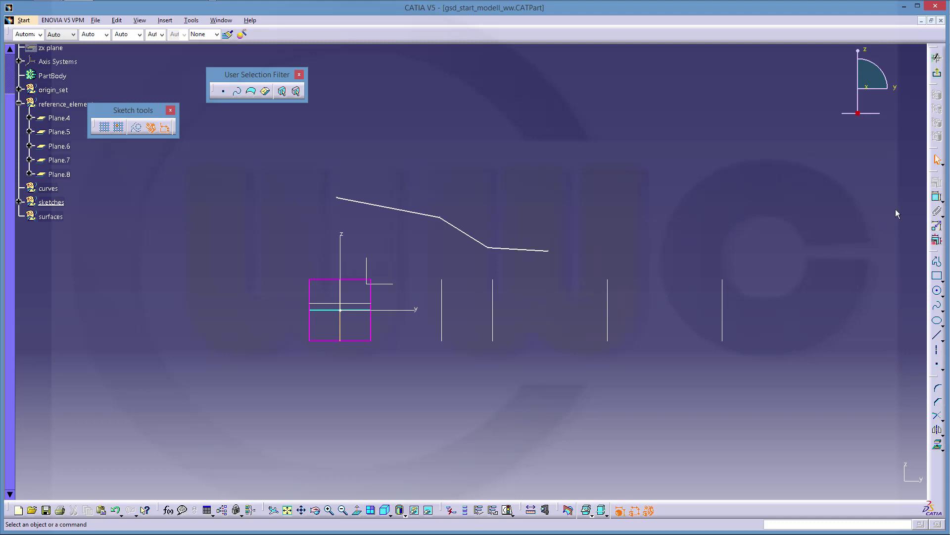
Step: Constrain the profile's start point to be coincident with the z axis
click(937, 197)
click(337, 199)
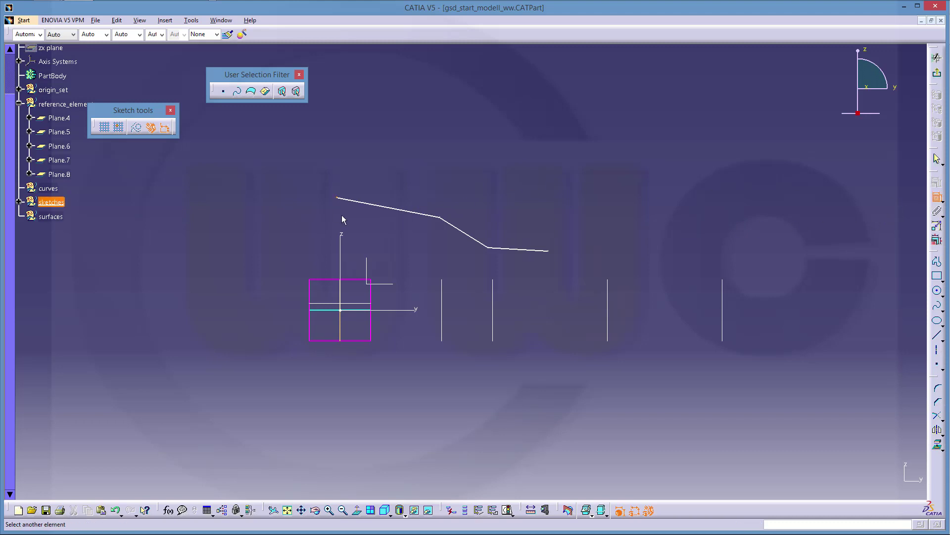
click(341, 240)
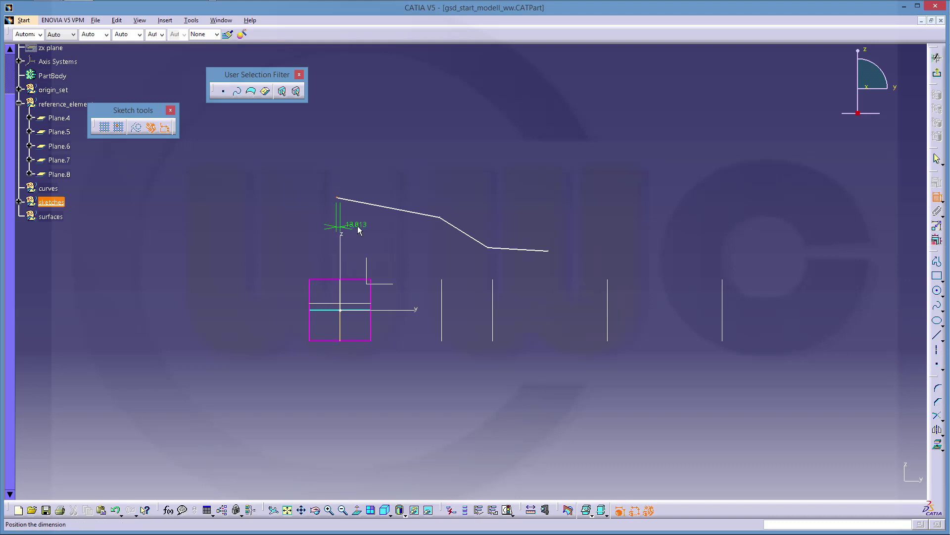
right_click(357, 228)
click(391, 271)
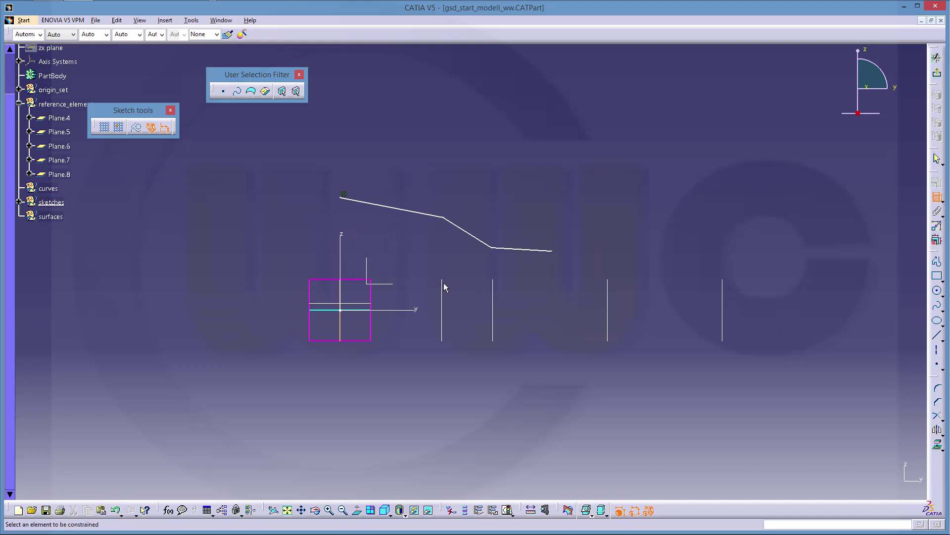
Step: Try to make the profile's middle segment coincident with Plane.4, and undo the constraint
click(452, 221)
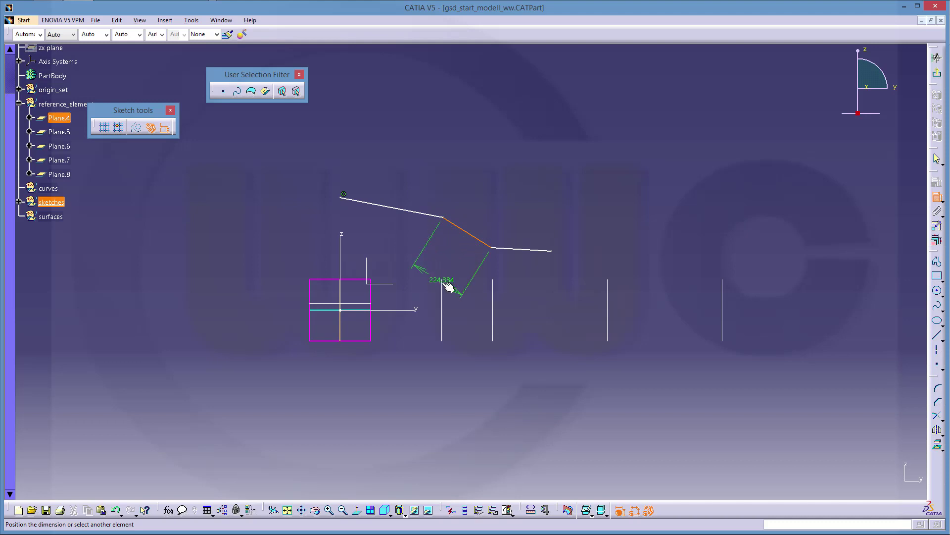
click(442, 286)
right_click(449, 269)
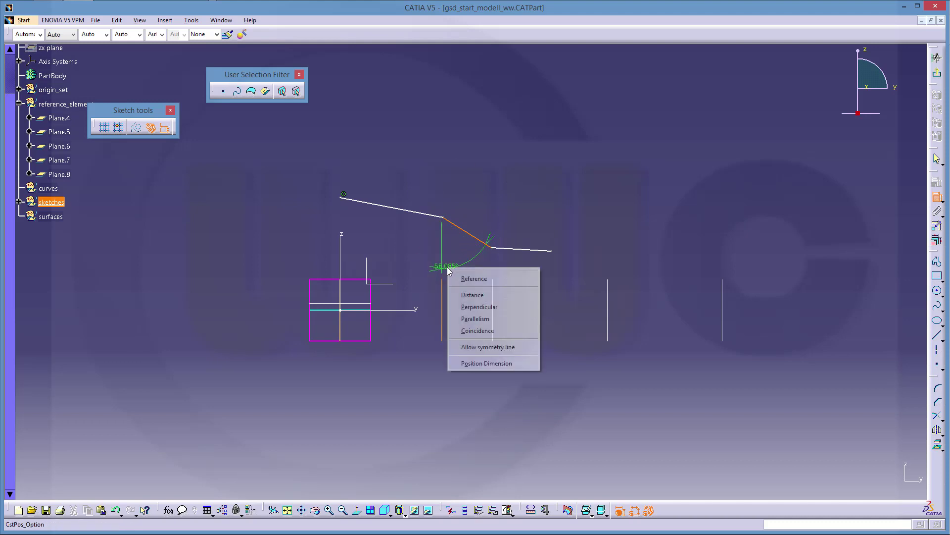
click(478, 330)
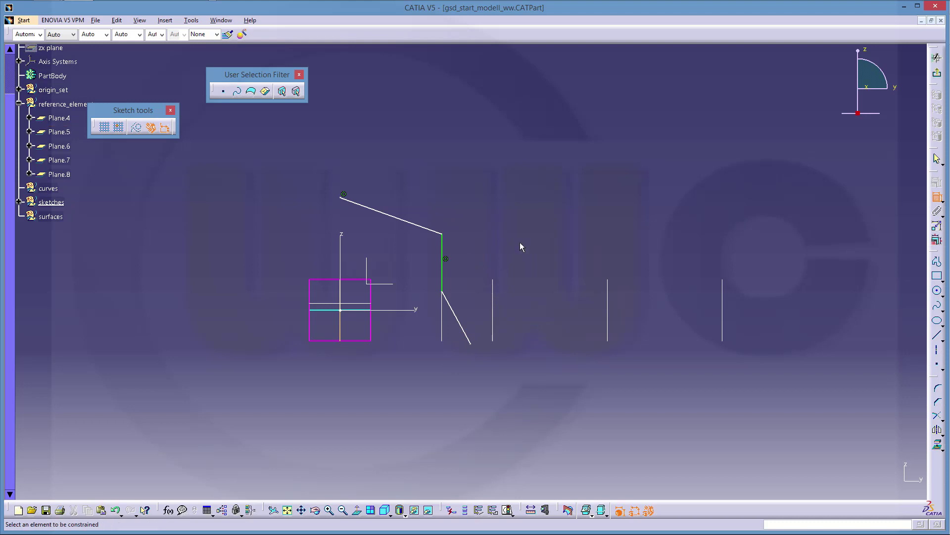
key(Escape)
key(ctrl+z)
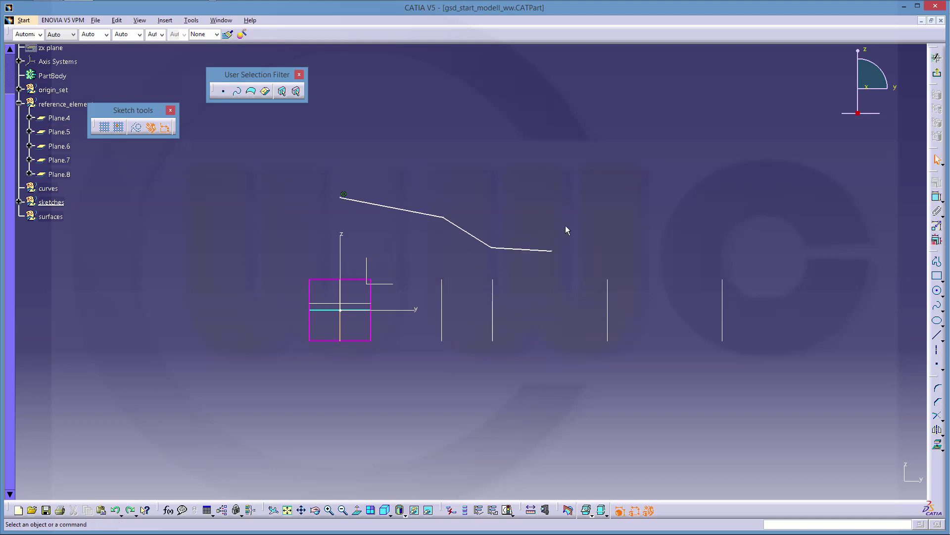
Step: Constrain the vertex between the first and middle segments to be coincident with Plane.4
click(937, 197)
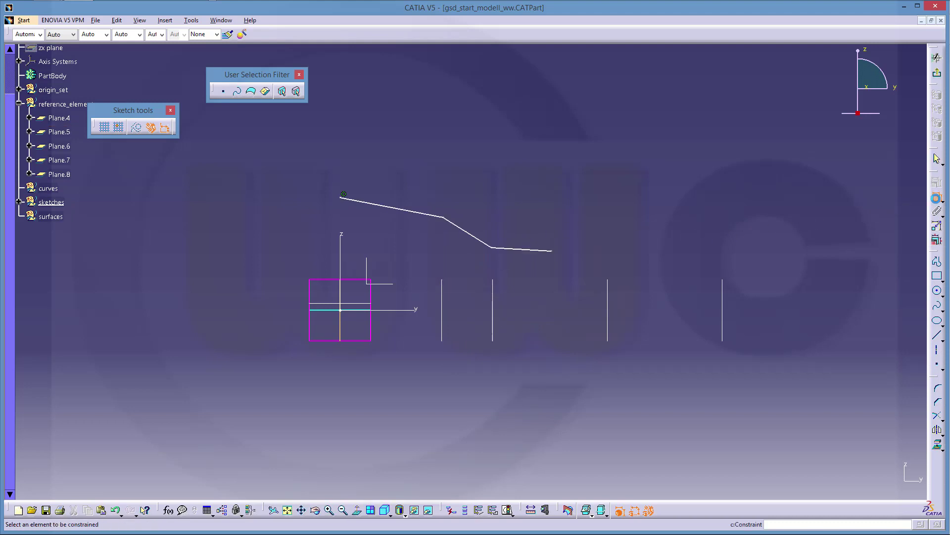
click(451, 221)
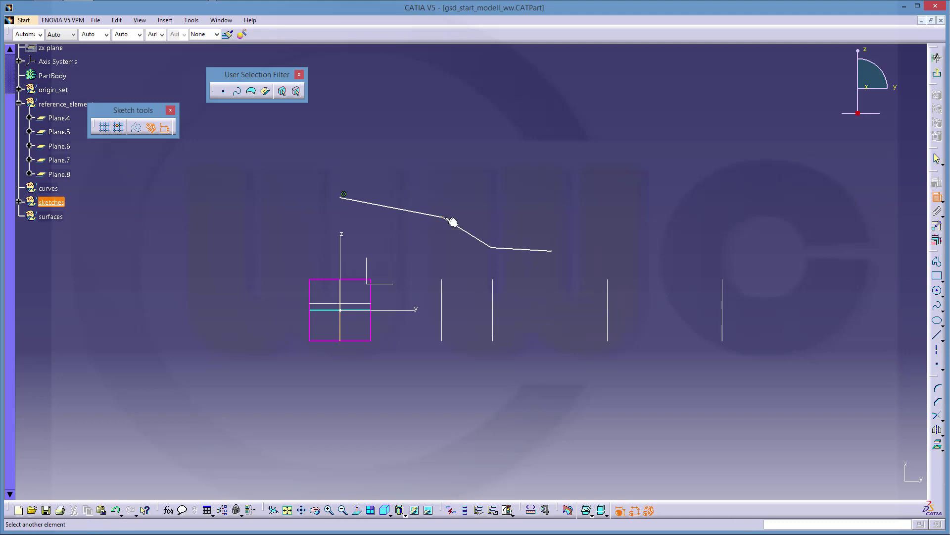
click(442, 280)
click(471, 310)
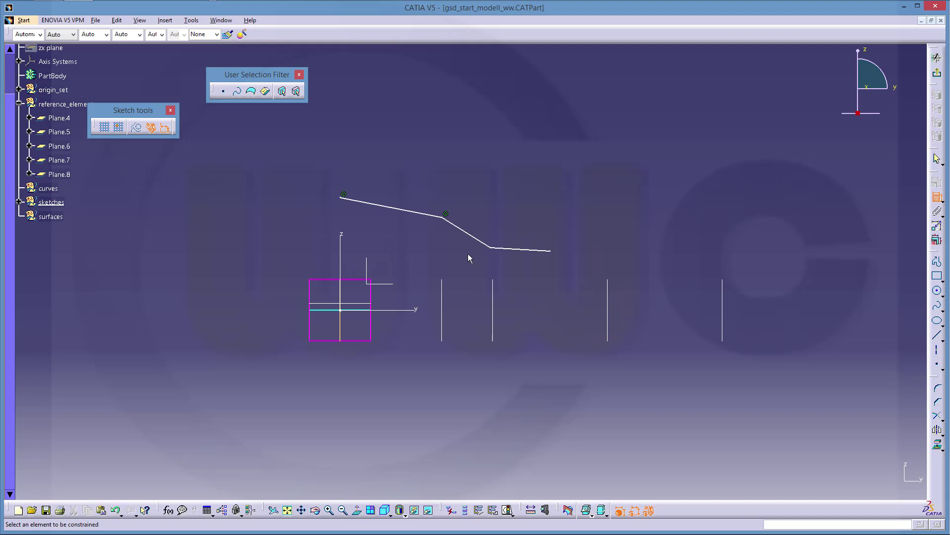
Step: Constrain the profile's free end point to be coincident with the second offset plane along positive y
click(554, 253)
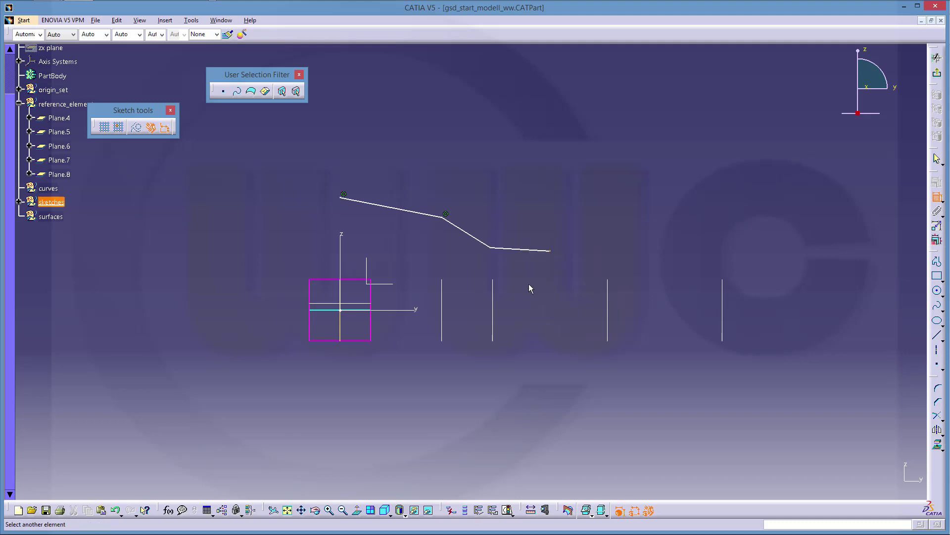
click(499, 296)
right_click(497, 294)
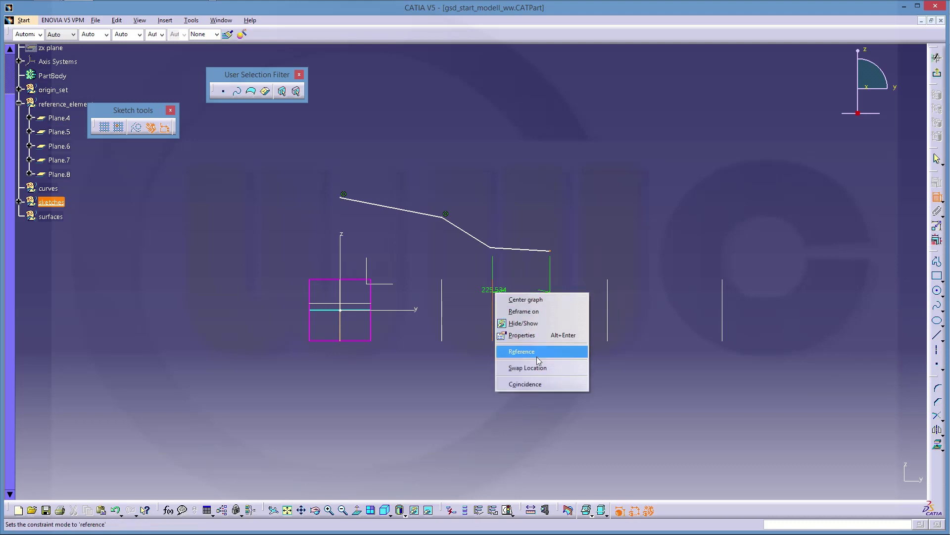
click(536, 384)
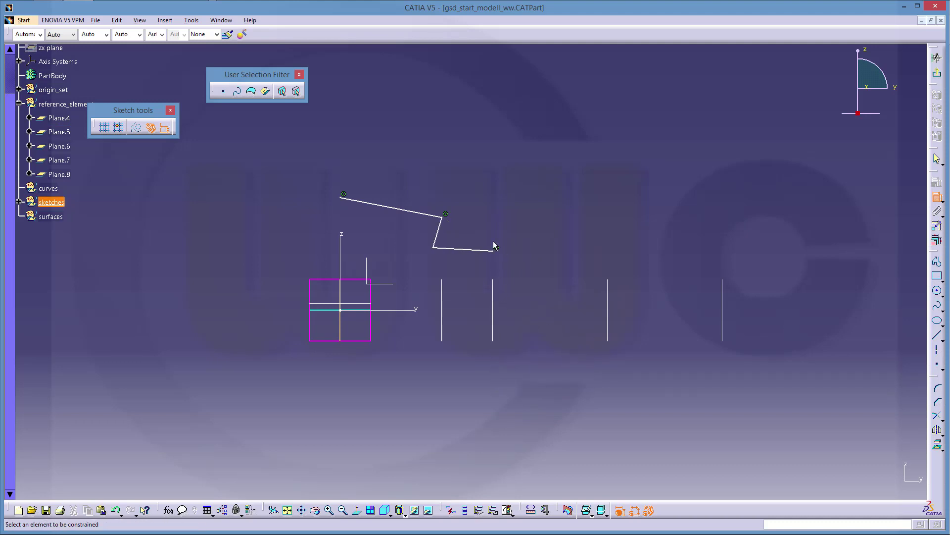
Step: Move the vertex between the middle and last segments to roughly midway between the first two offset planes
click(433, 248)
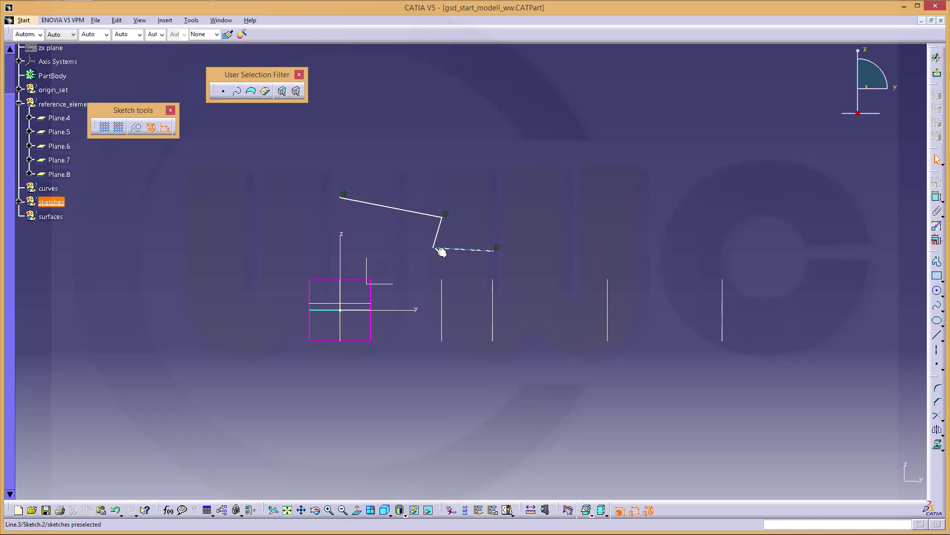
drag(440, 250, 470, 245)
click(553, 228)
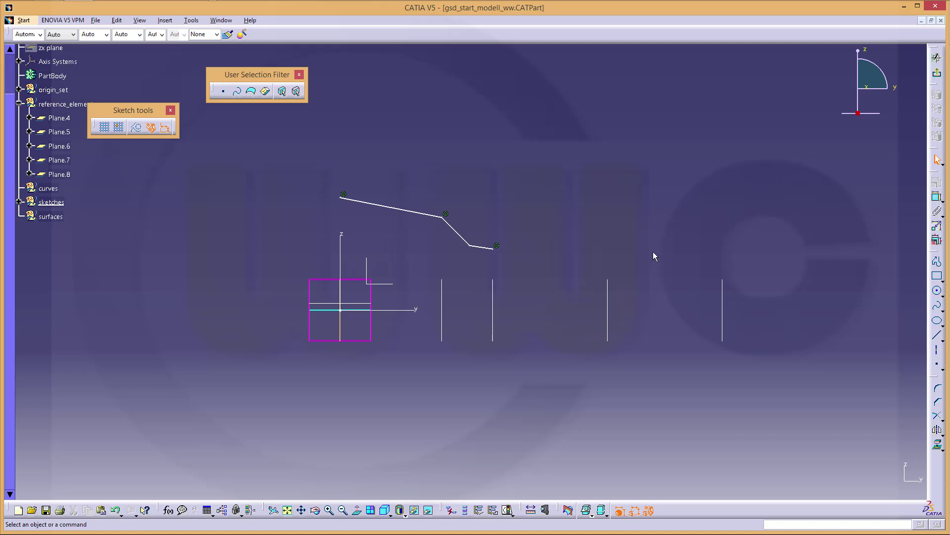
Step: Constrain the angle between the profile's middle segment and the y axis to 15 degrees
click(417, 310)
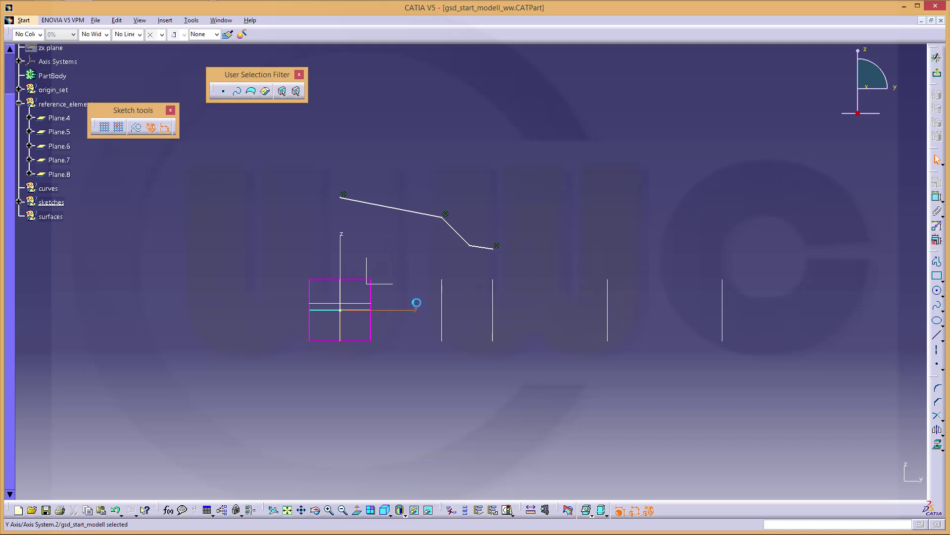
click(458, 237)
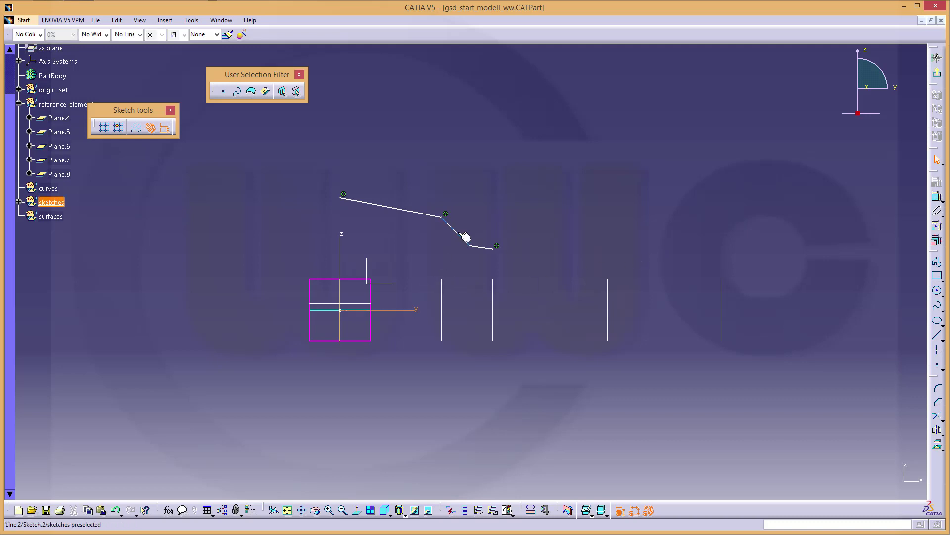
click(419, 309)
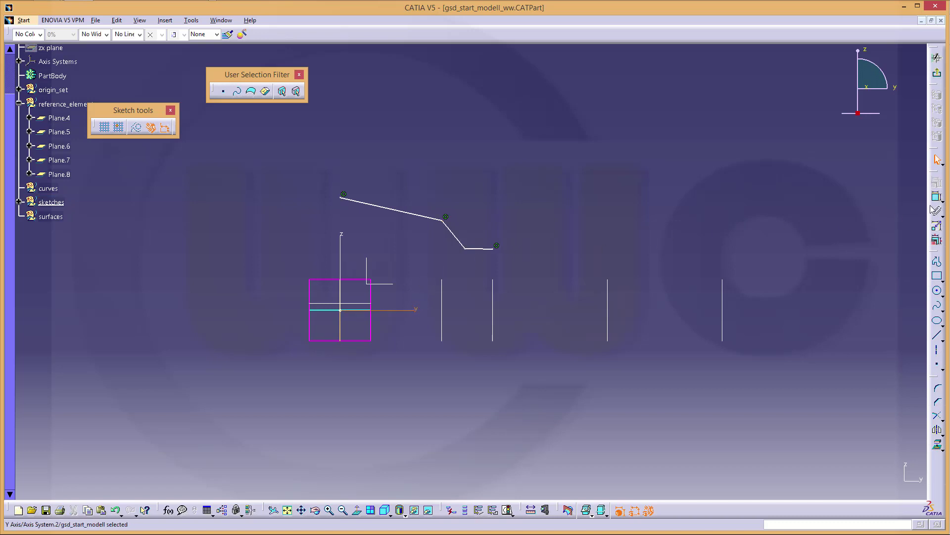
click(693, 197)
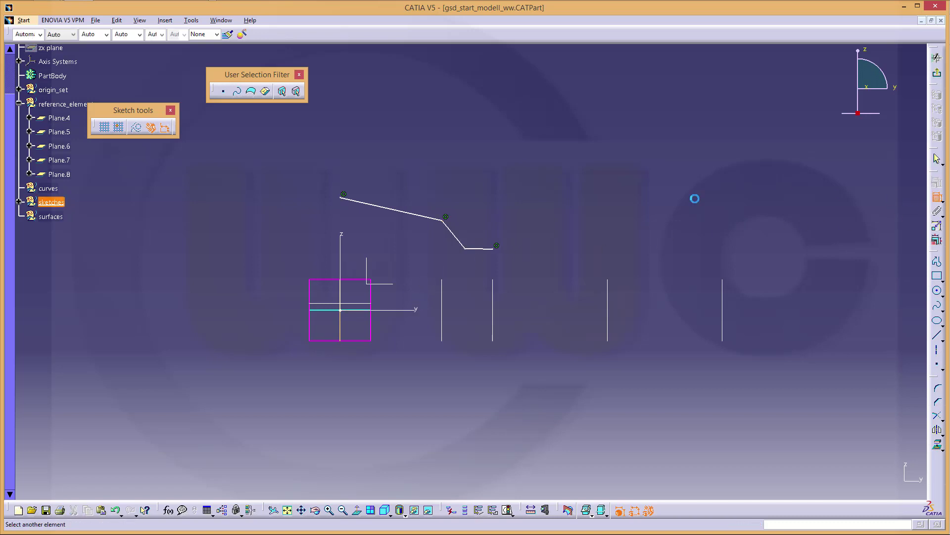
click(460, 239)
click(421, 272)
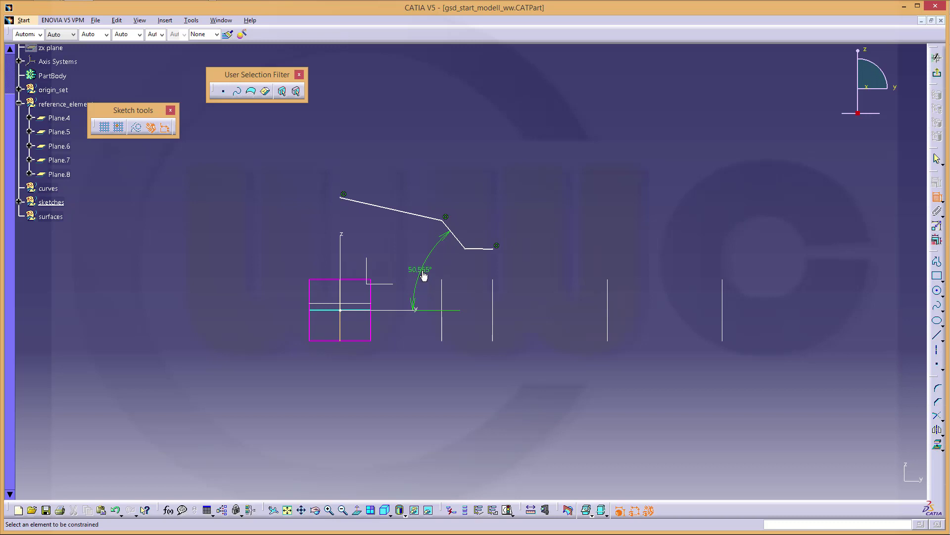
double_click(423, 275)
text(15deg)
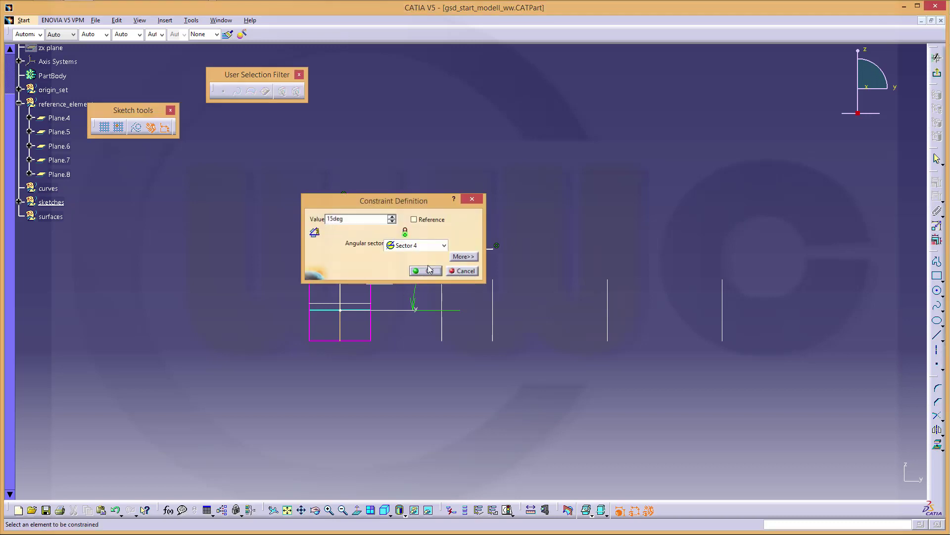
click(425, 271)
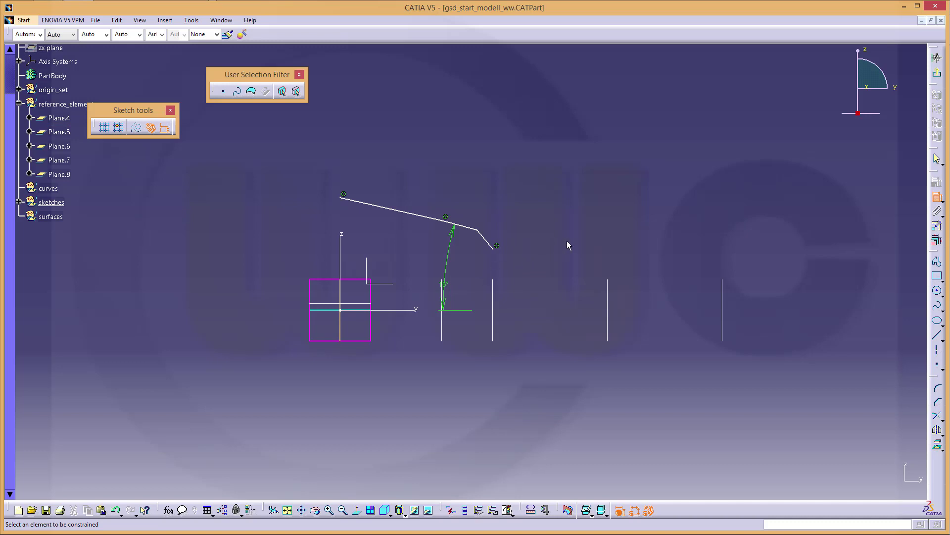
Step: Add a distance constraint between the profile's last segment and the y axis and set it to 130 mm
click(490, 245)
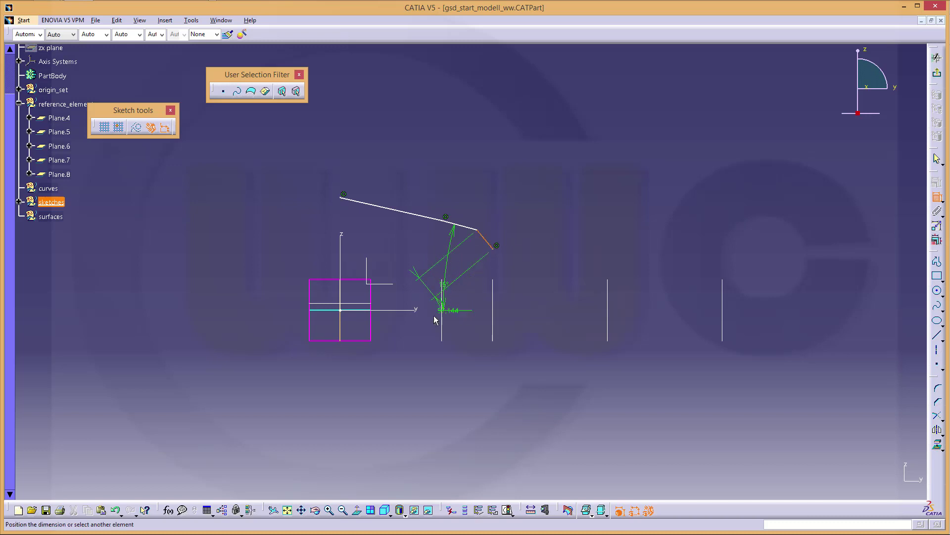
click(421, 311)
right_click(515, 275)
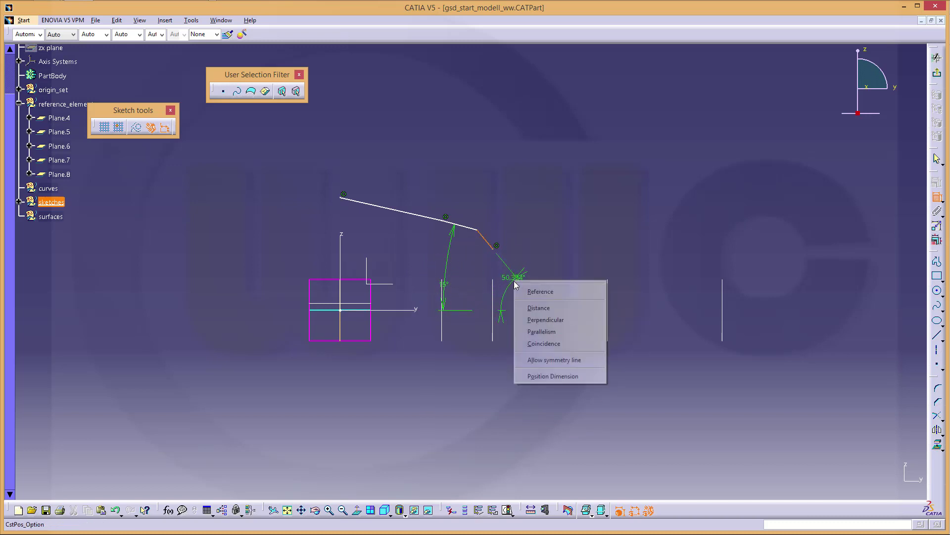
click(547, 308)
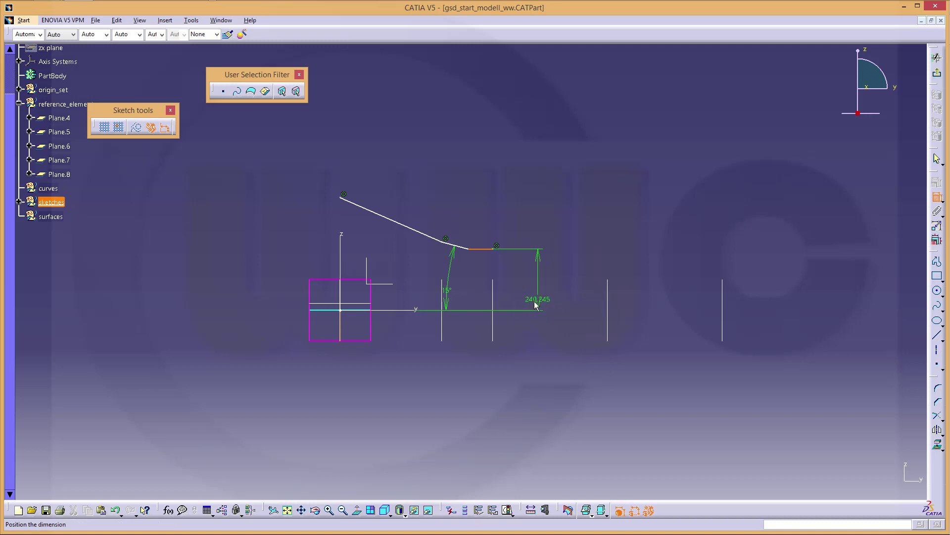
click(534, 293)
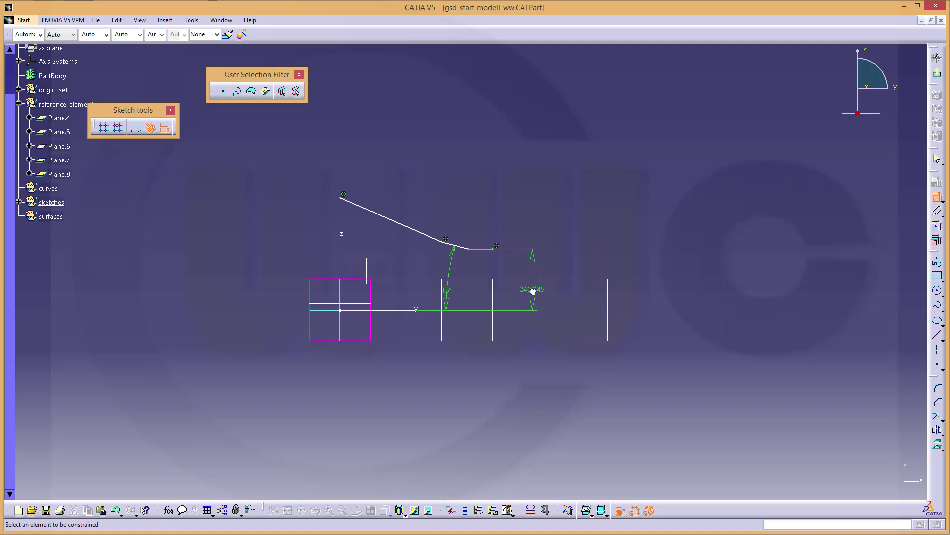
double_click(533, 294)
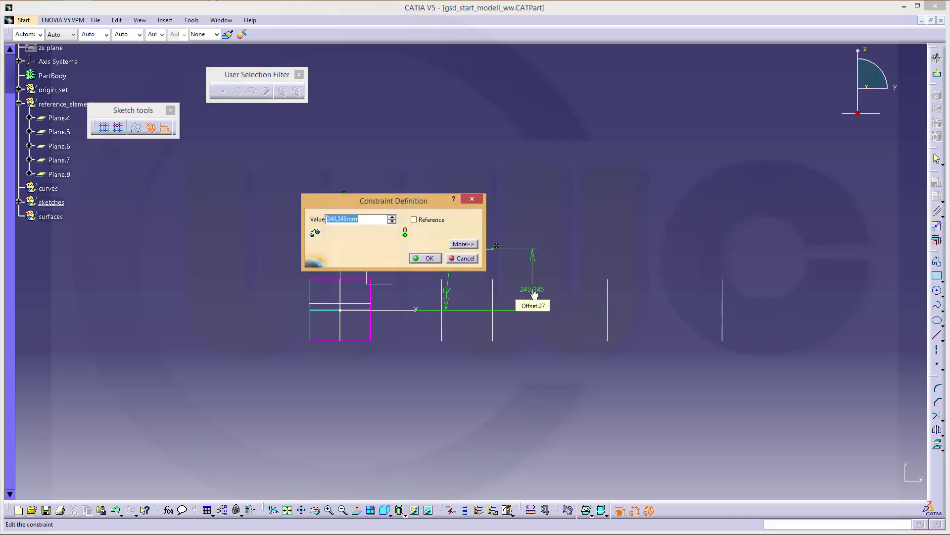
text(130)
key(Return)
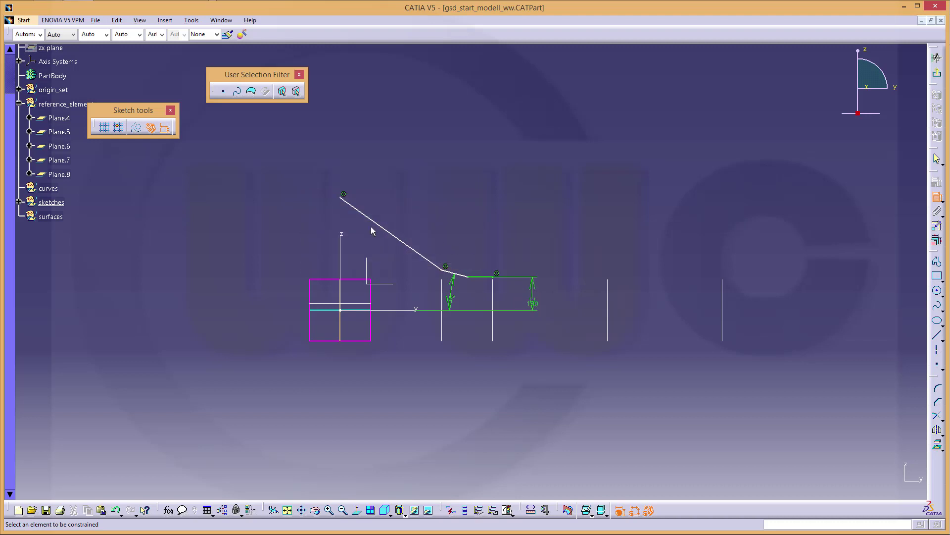
Step: Dimension the profile's start point from the y axis and set its height to 180 mm
click(345, 199)
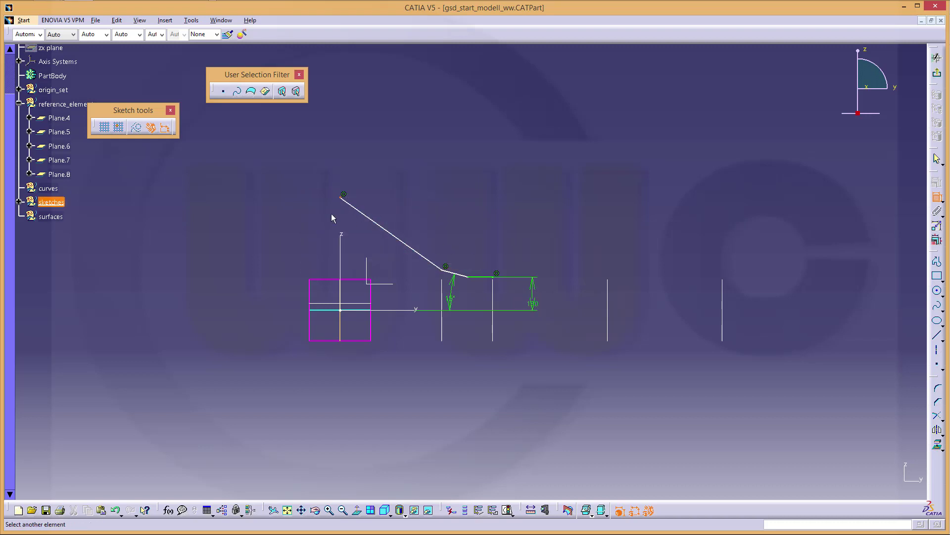
click(424, 311)
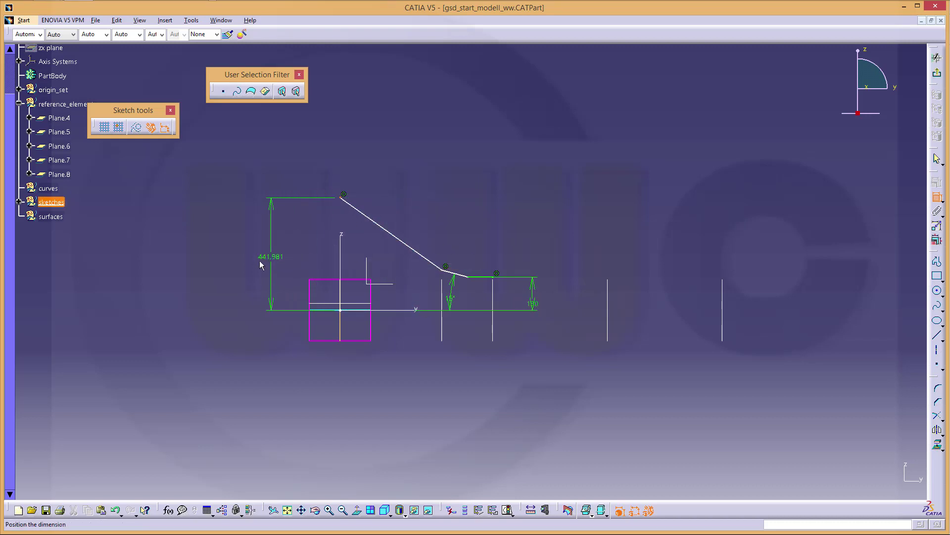
click(257, 264)
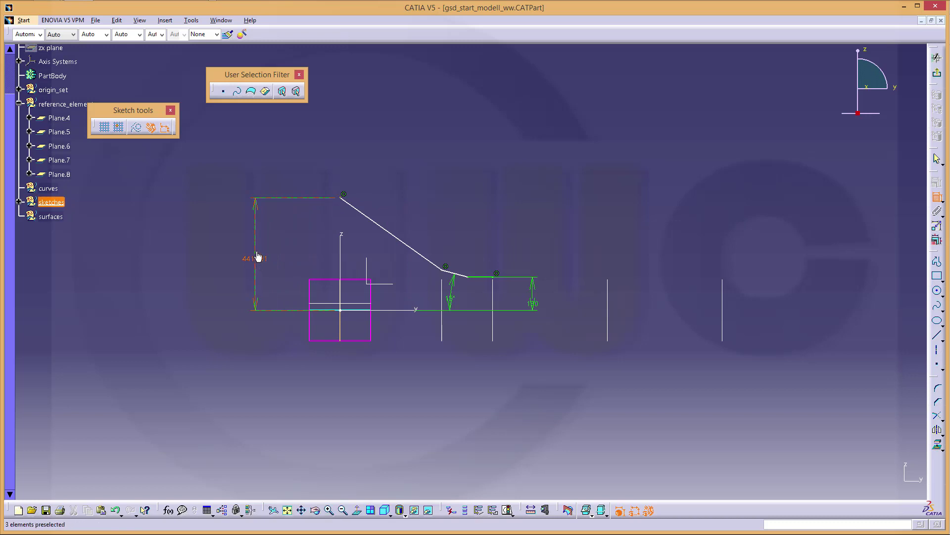
double_click(257, 259)
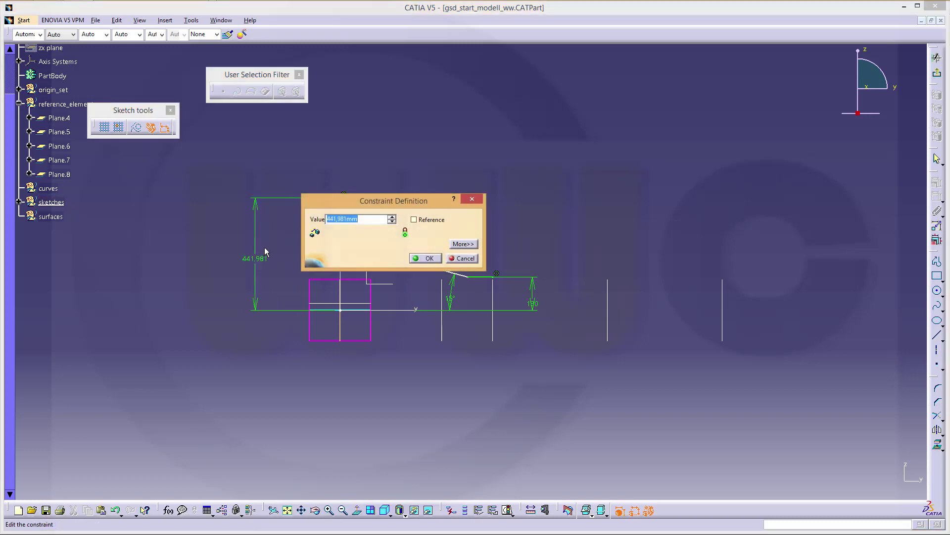
text(180)
key(Return)
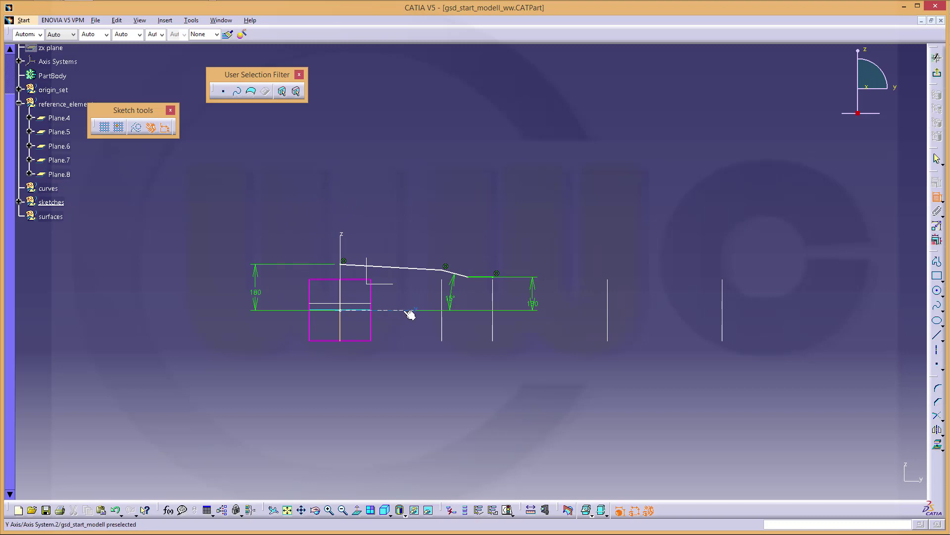
Step: Constrain the angle between the profile's first segment and the y axis to 3 degrees
click(412, 271)
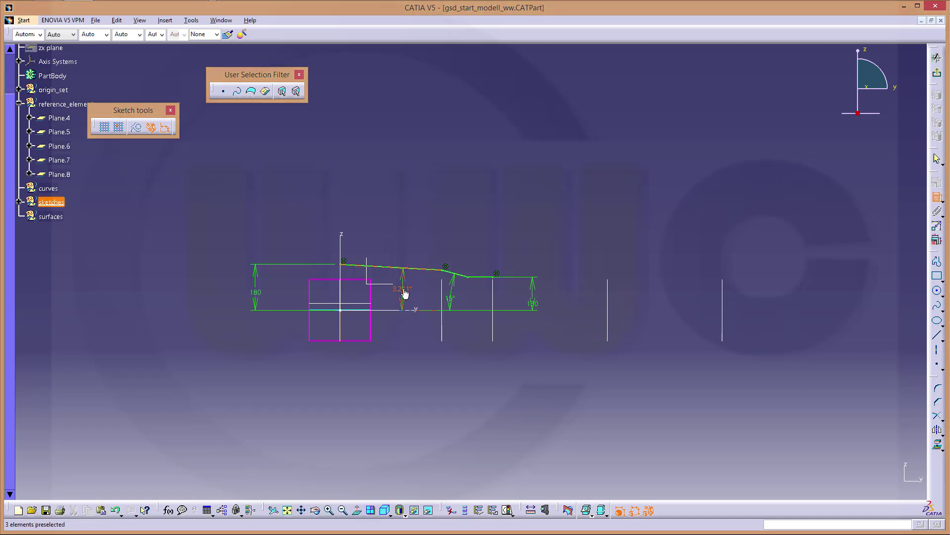
double_click(404, 293)
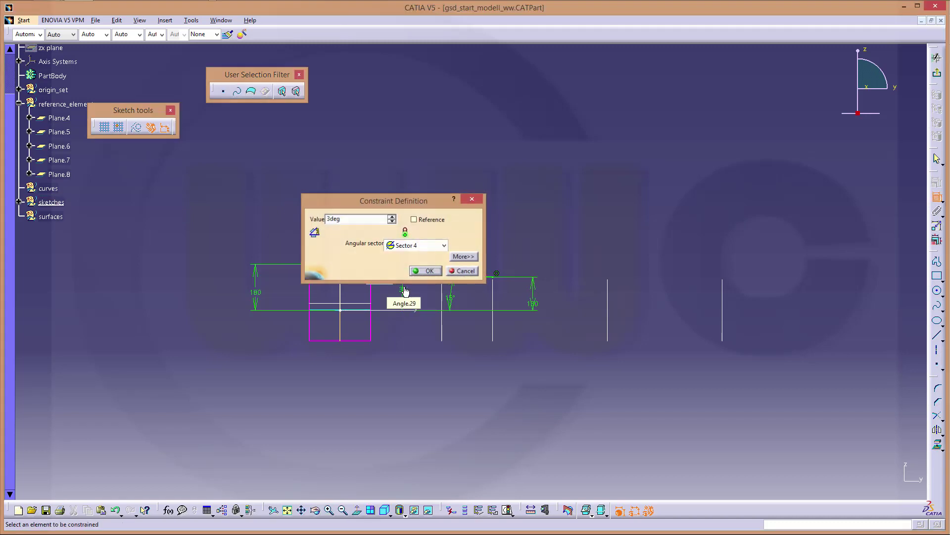
key(Return)
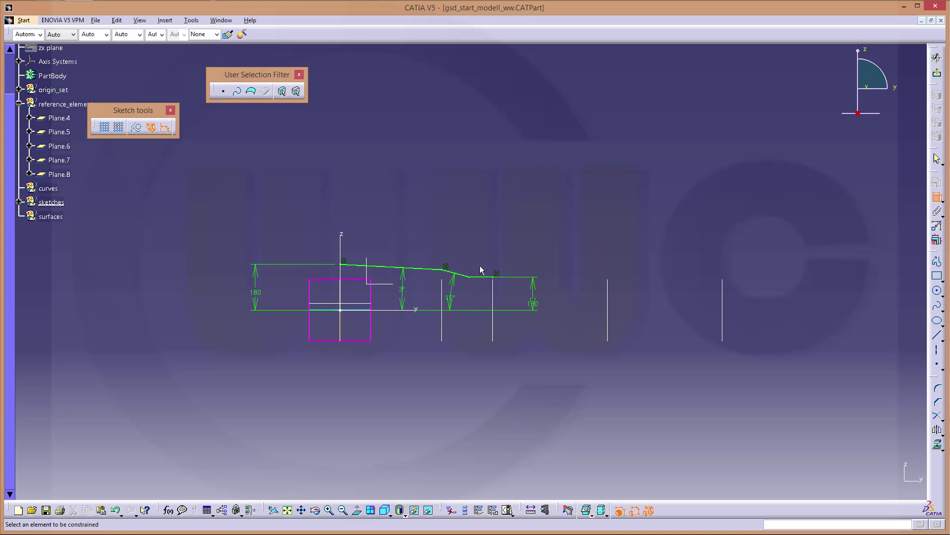
Step: Round the corner between the profile's first and middle segments with a 200 mm radius, trimming the originals to construction lines
ctrl+middle_drag(480, 270, 485, 228)
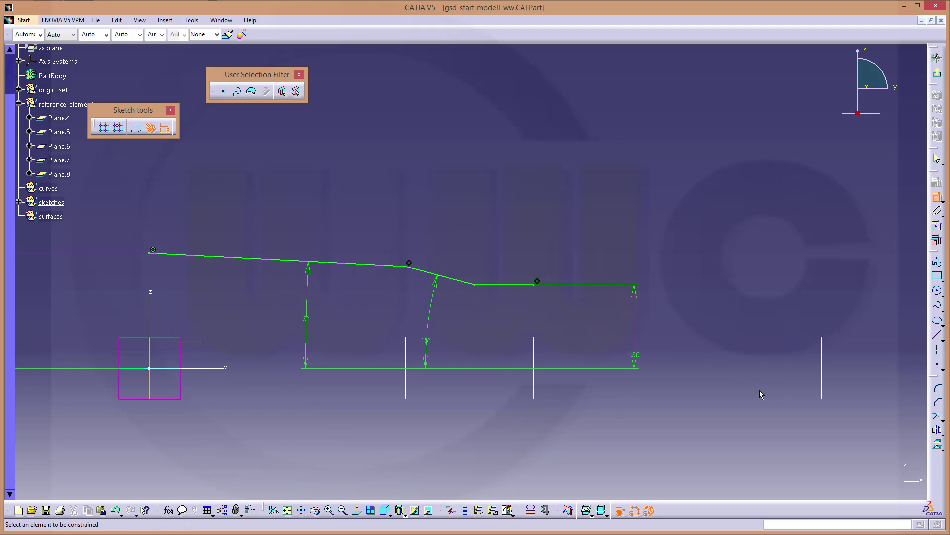
click(938, 389)
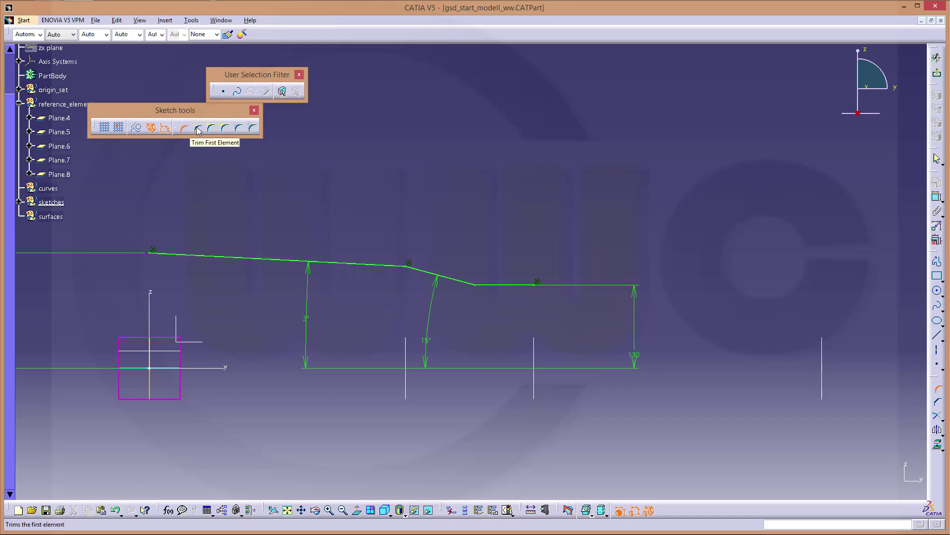
click(239, 129)
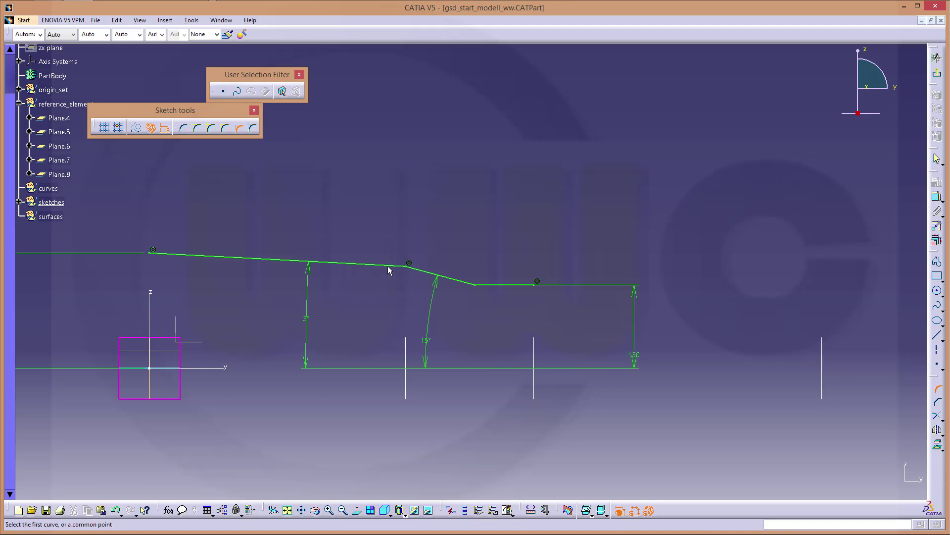
click(423, 275)
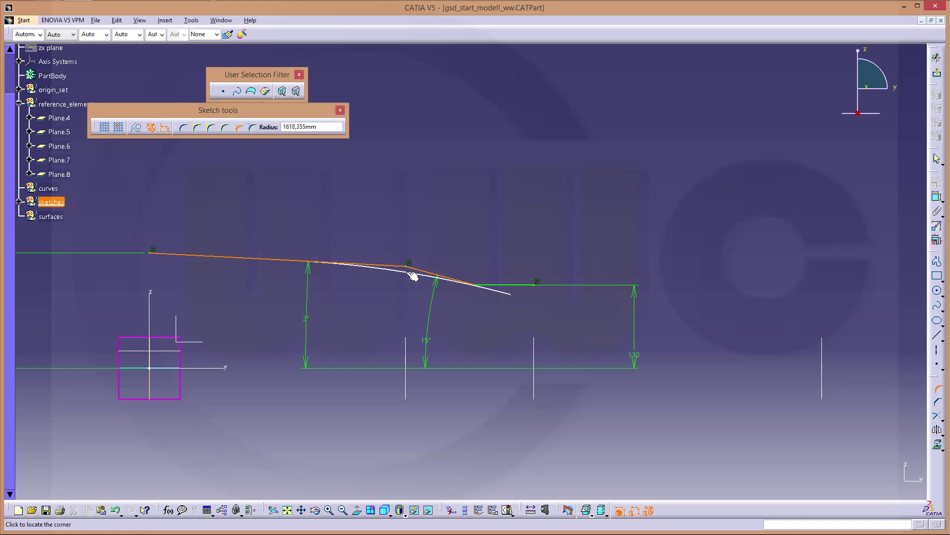
click(412, 273)
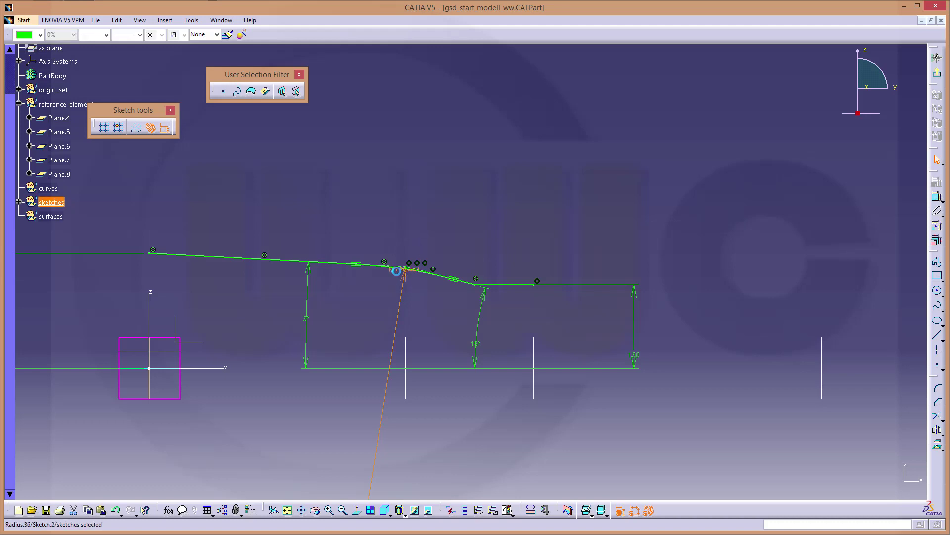
double_click(397, 269)
text(100)
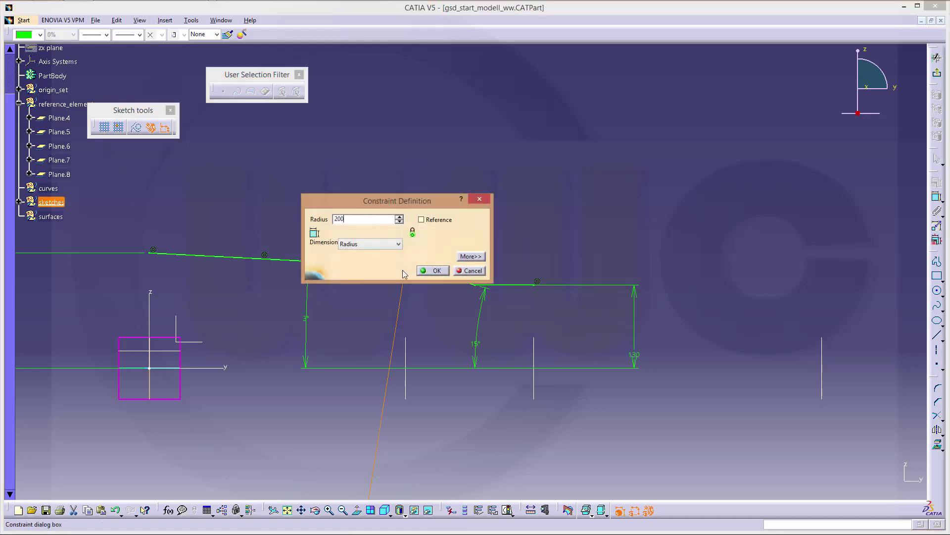
key(Return)
Step: Round the corner between the profile's middle and last segments with a 200 mm radius
mouse_move(441, 305)
ctrl+middle_down()
mouse_move(424, 185)
mouse_move(454, 162)
ctrl+middle_up()
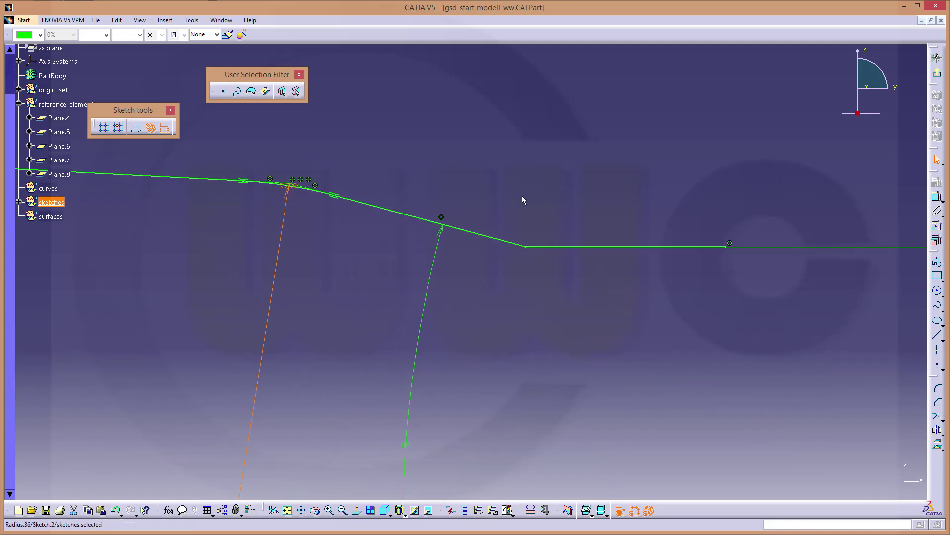
click(937, 389)
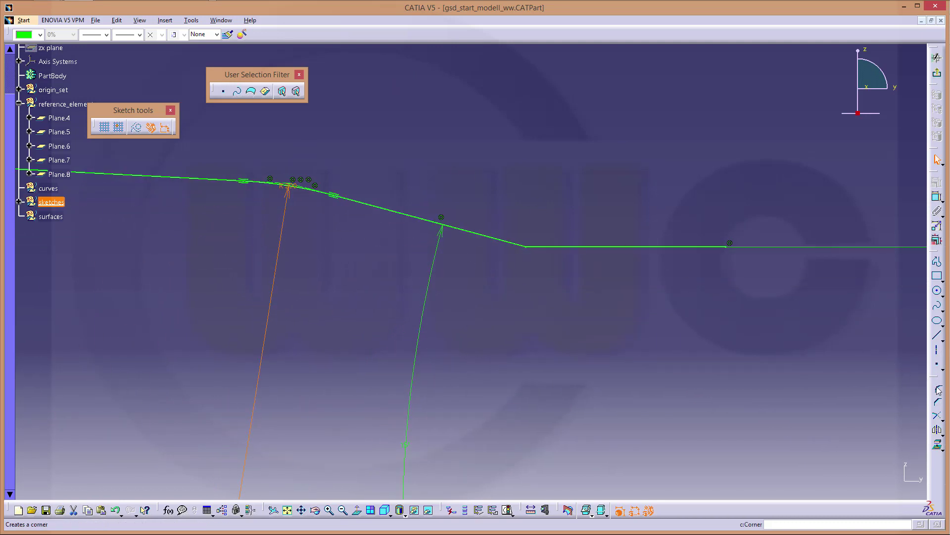
click(513, 246)
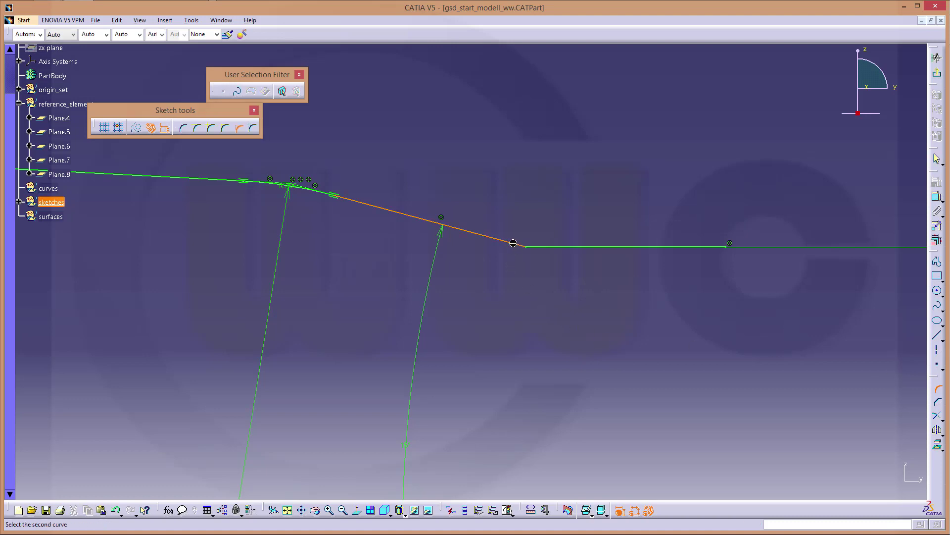
click(539, 247)
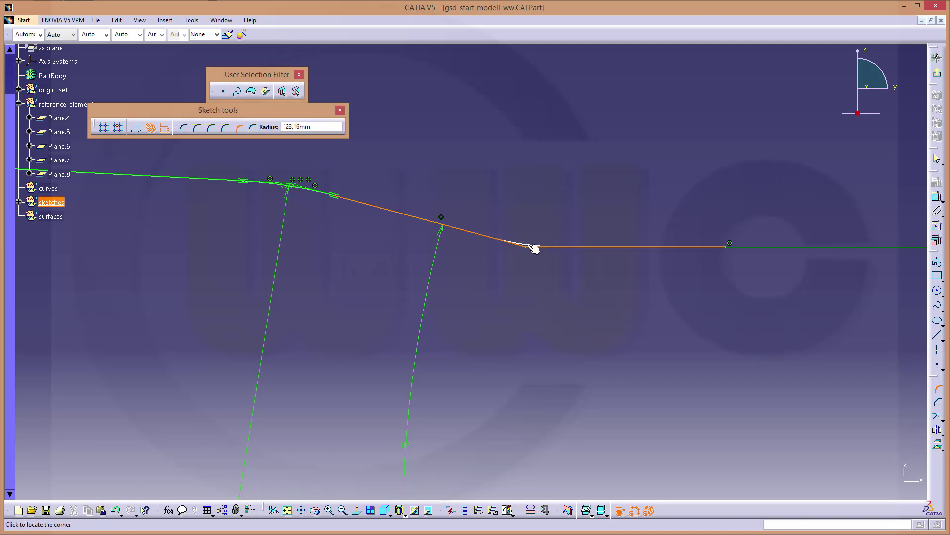
click(534, 247)
double_click(528, 241)
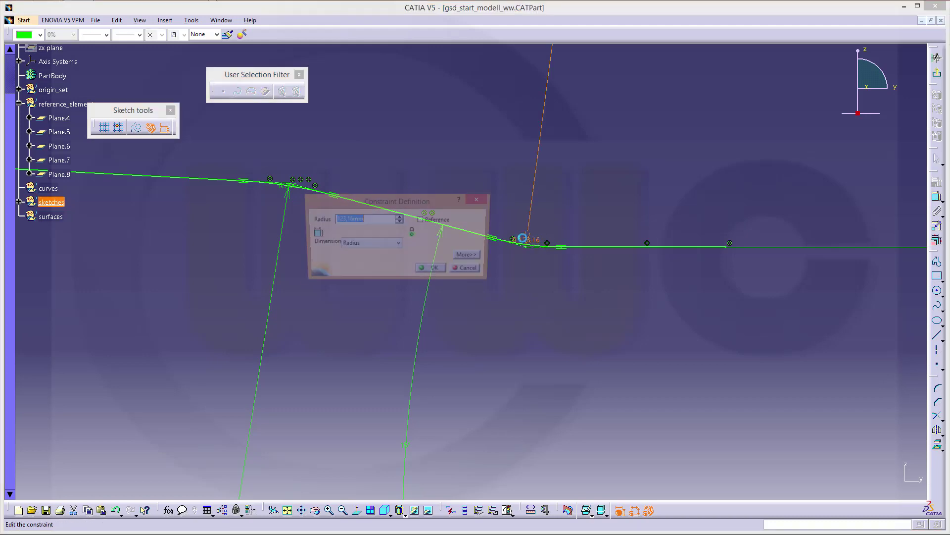
text(200)
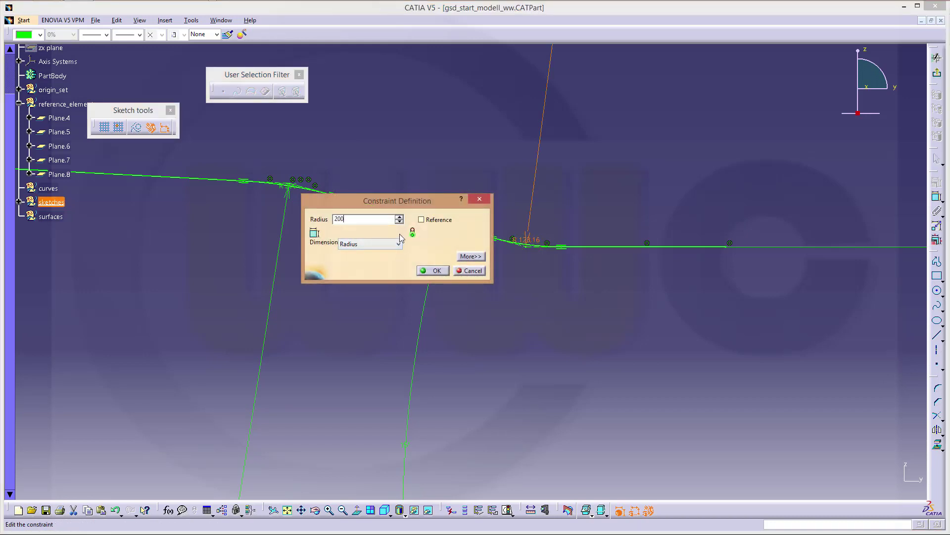
key(Return)
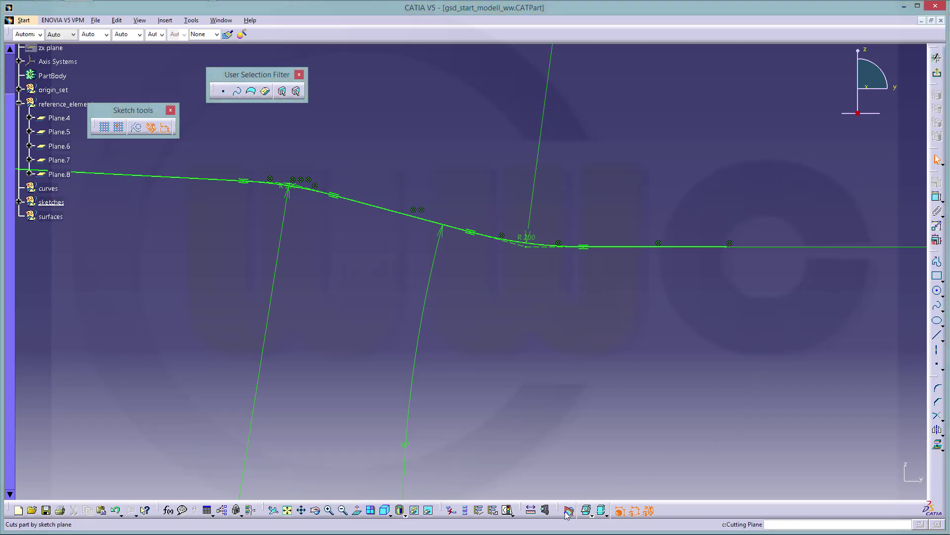
Step: Check the sketch's solving status and exit the finished profile sketch
click(508, 511)
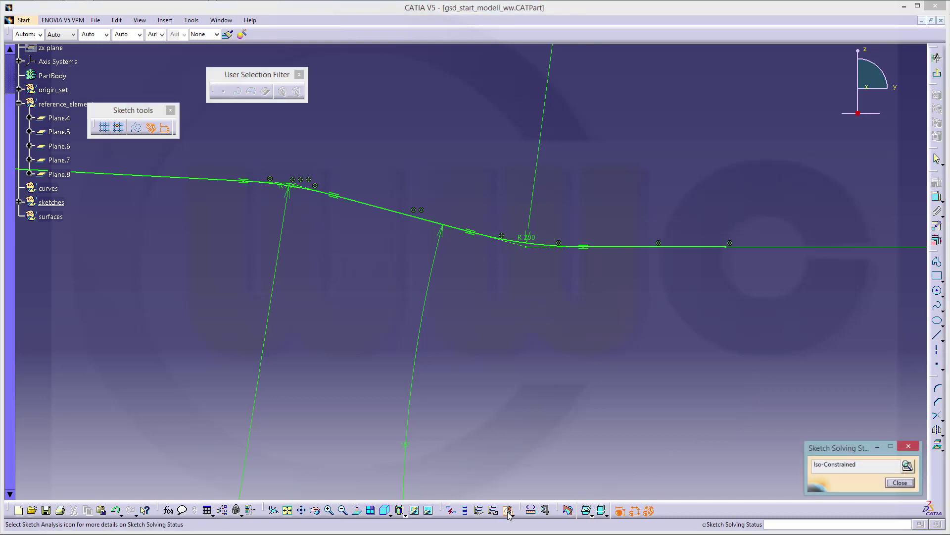
click(909, 446)
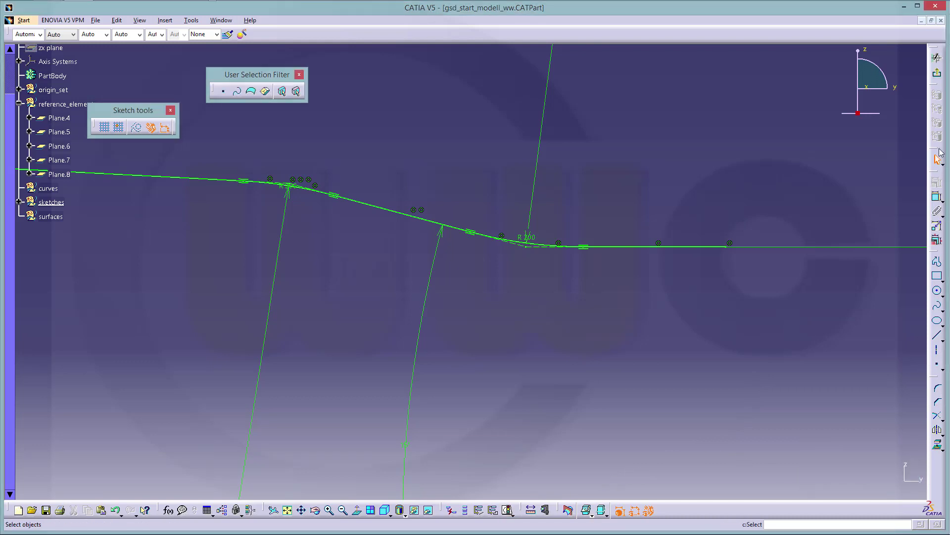
click(936, 58)
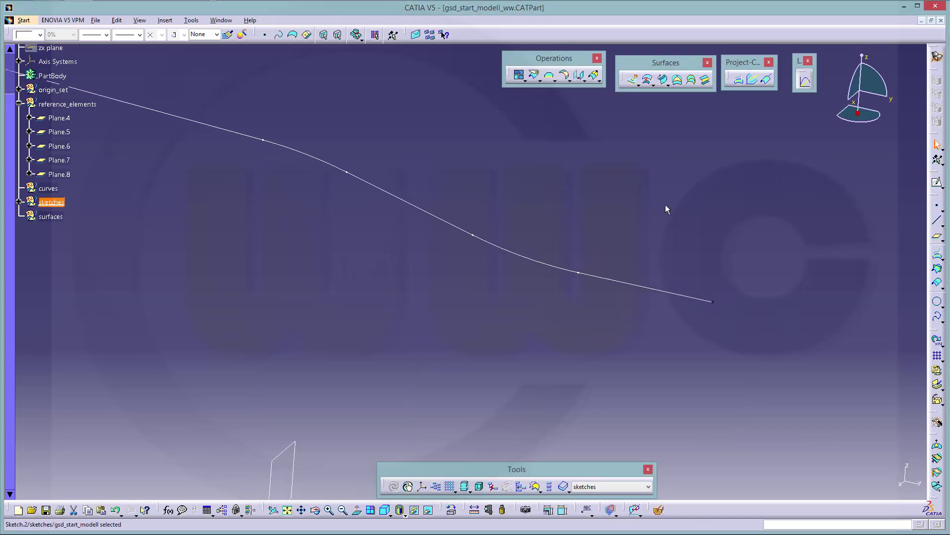
mouse_move(665, 204)
middle_down()
mouse_move(485, 282)
mouse_move(520, 270)
mouse_move(496, 315)
mouse_move(575, 306)
mouse_move(545, 331)
mouse_move(503, 329)
mouse_move(530, 289)
mouse_move(535, 297)
mouse_move(492, 293)
mouse_move(607, 306)
middle_up()
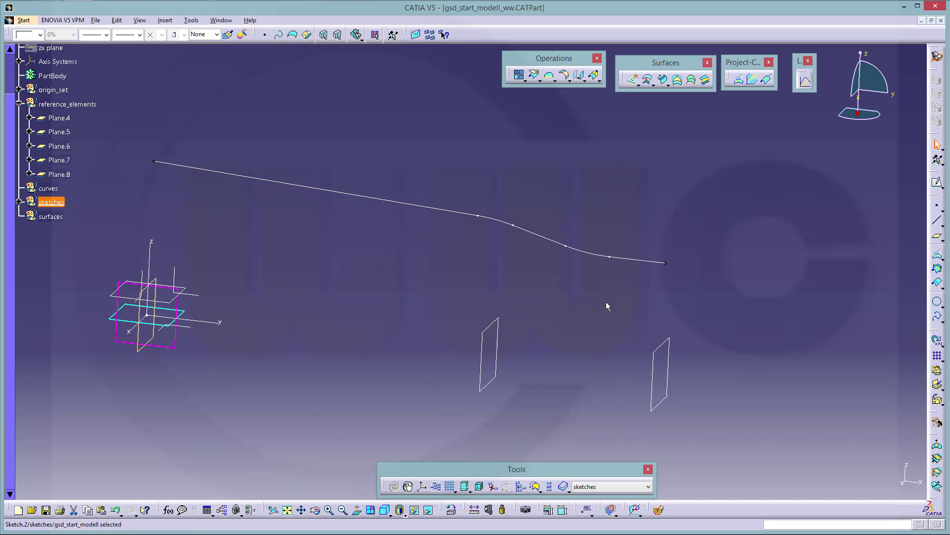
Step: Expand the sketches set in the tree and start a new sketch on the yz plane
click(19, 201)
click(458, 176)
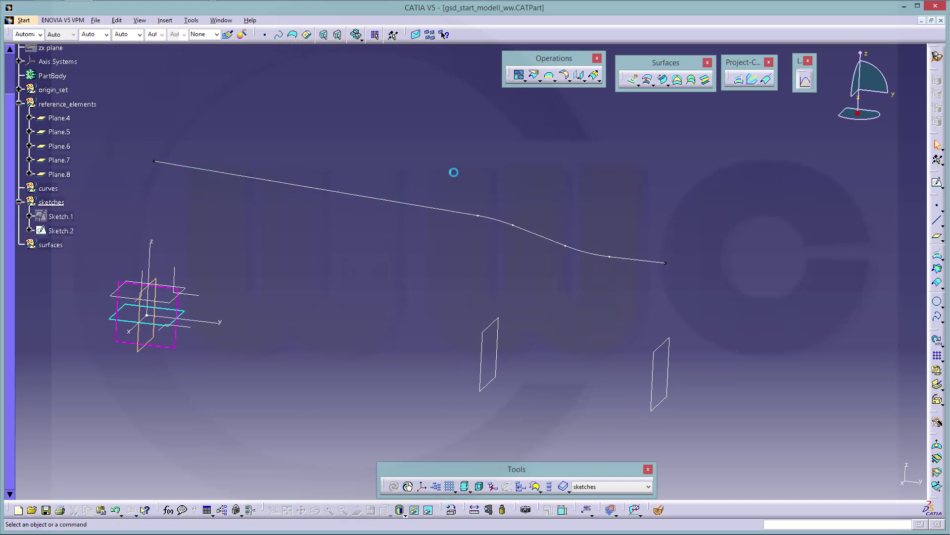
click(937, 185)
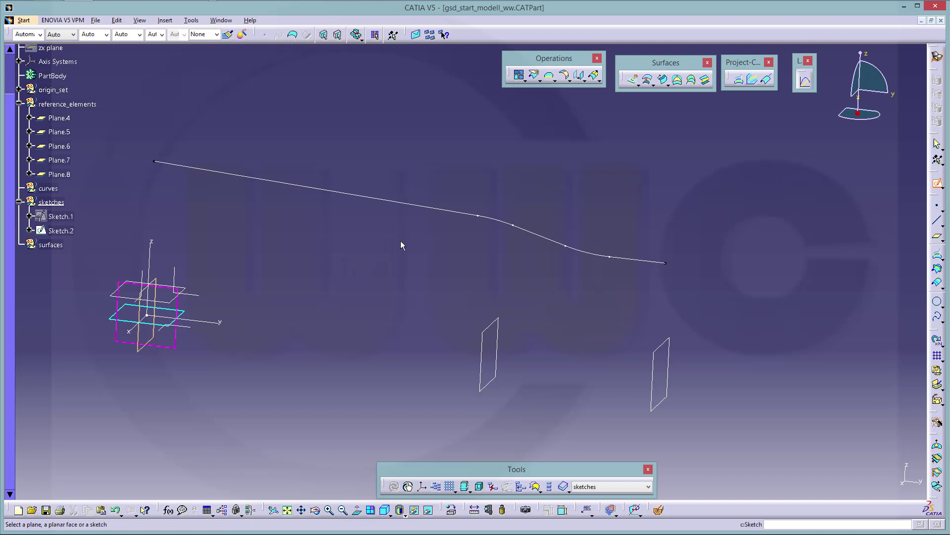
click(179, 344)
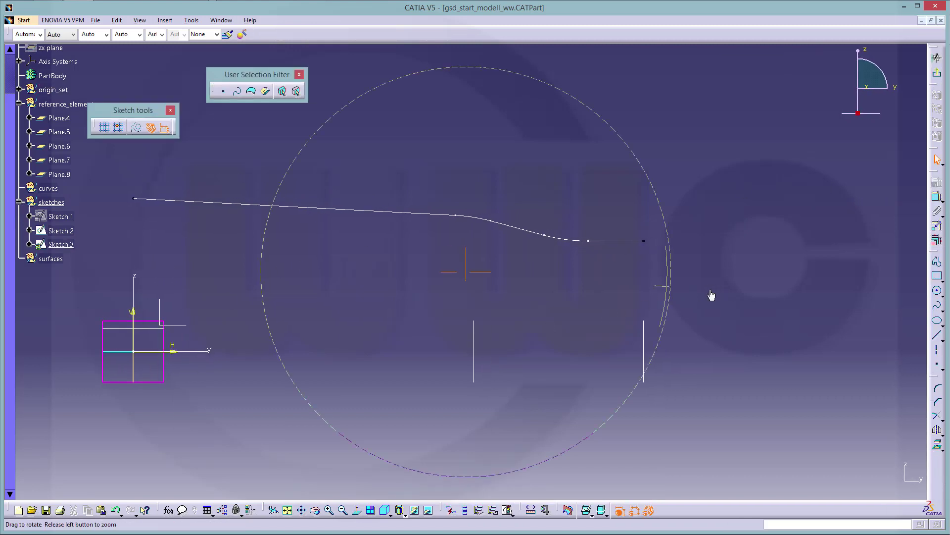
Step: Draw a downward-bulging three-point arc between the two farthest reference planes, passing through about H 1272 mm, V 98 mm
mouse_move(711, 296)
middle_down()
mouse_move(720, 318)
mouse_move(658, 310)
middle_up()
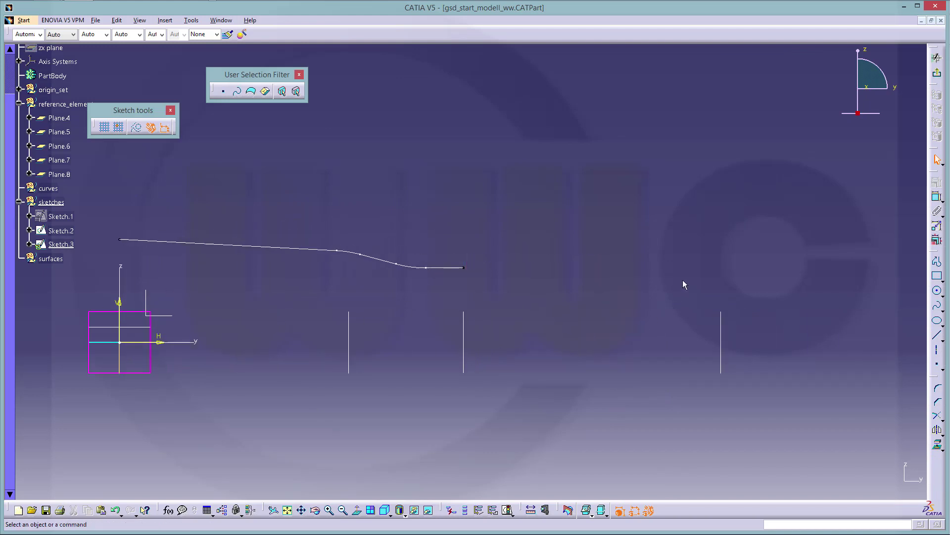
middle_drag(591, 276, 460, 277)
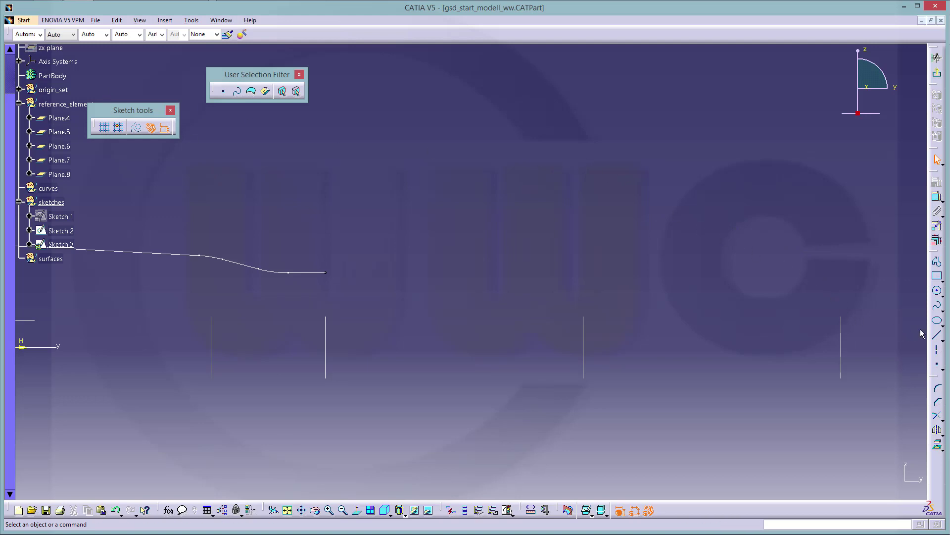
click(942, 295)
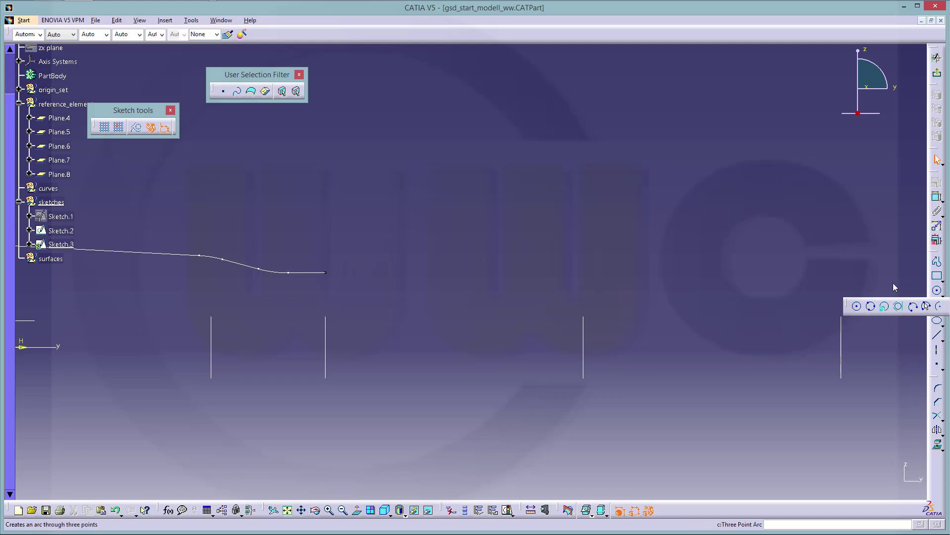
click(913, 306)
click(588, 282)
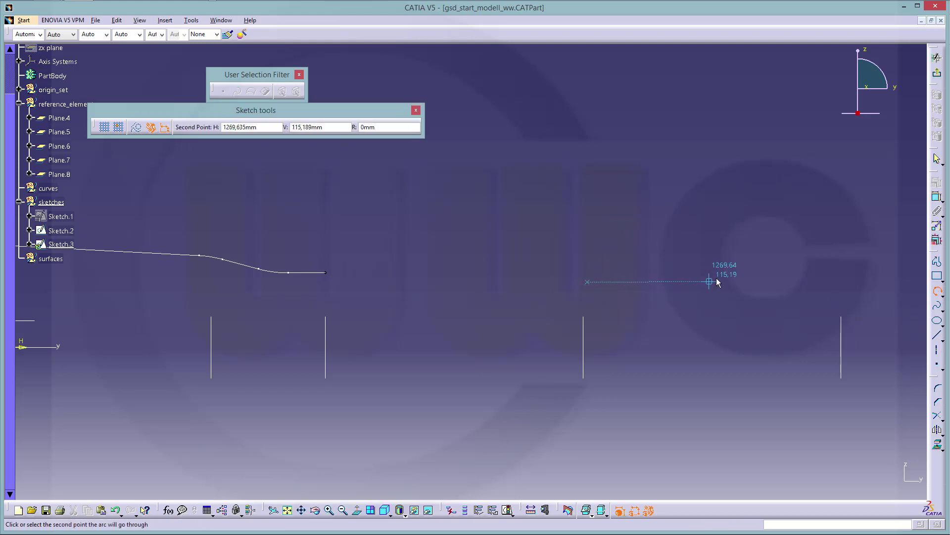
click(712, 290)
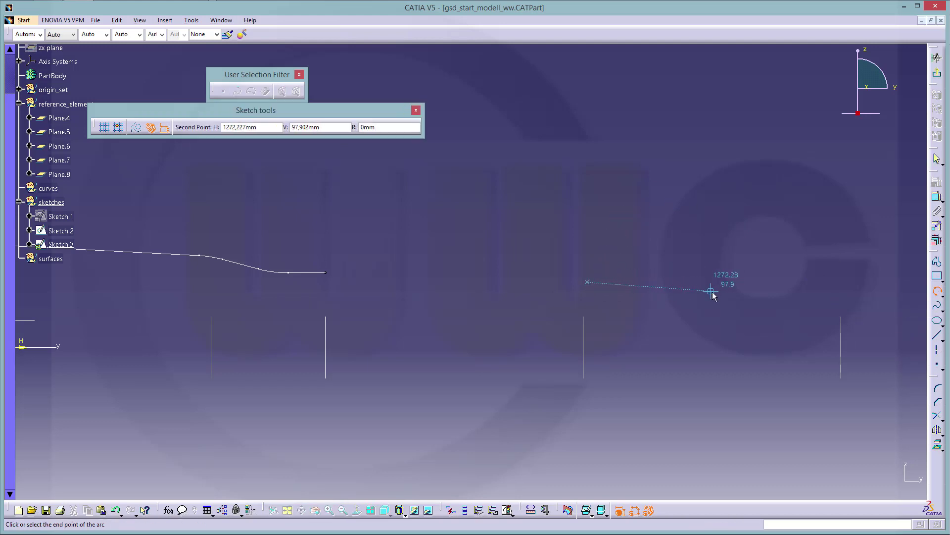
click(833, 261)
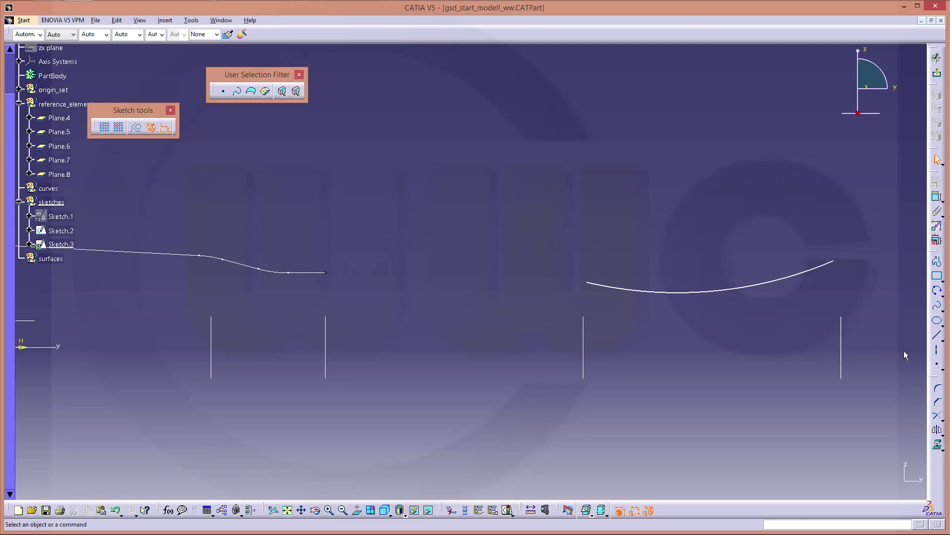
Step: Dimension the arc's start point from the y axis and set its height to 100 mm
mouse_move(684, 389)
middle_down()
mouse_move(537, 333)
mouse_move(559, 354)
middle_up()
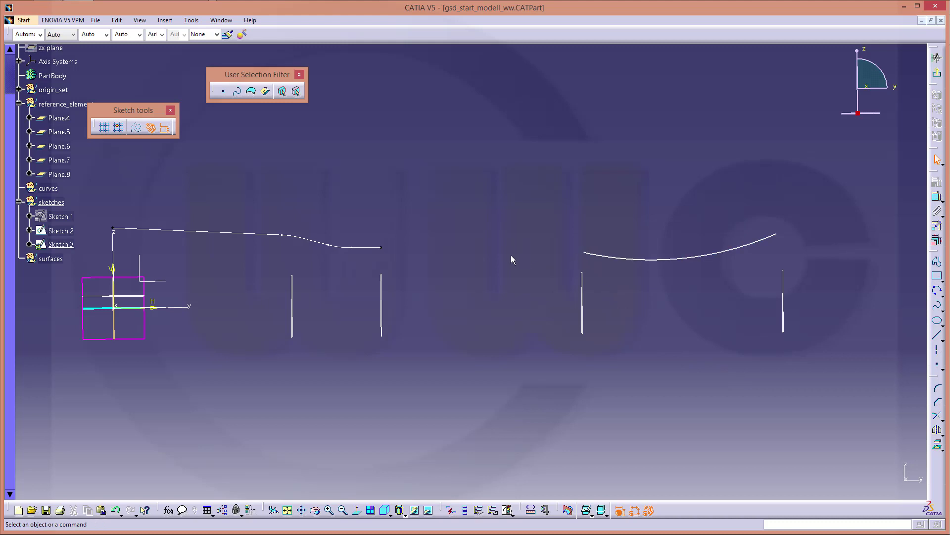
click(937, 197)
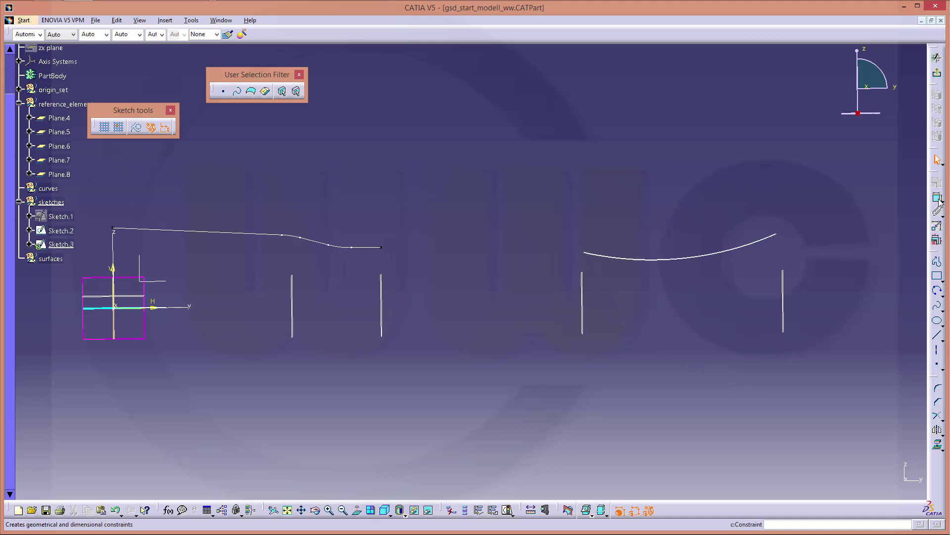
click(585, 254)
click(192, 306)
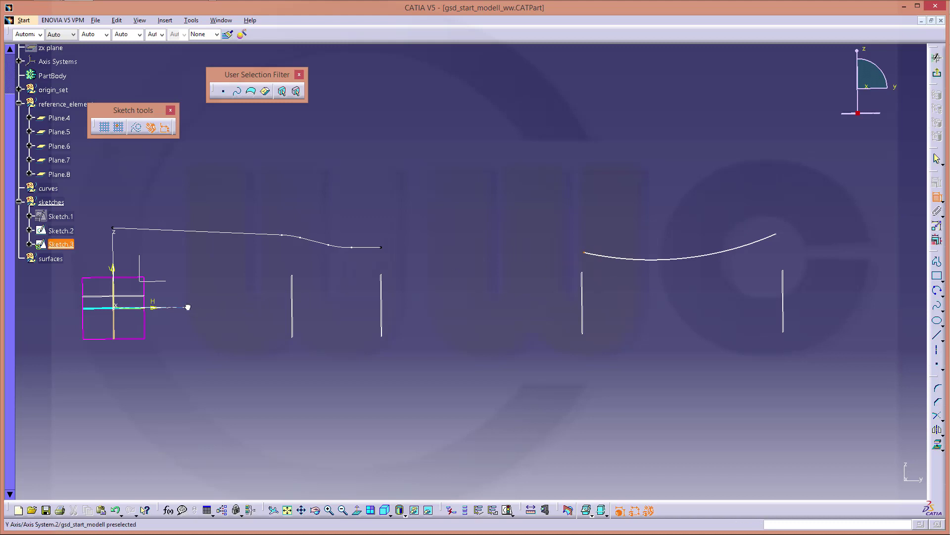
click(515, 283)
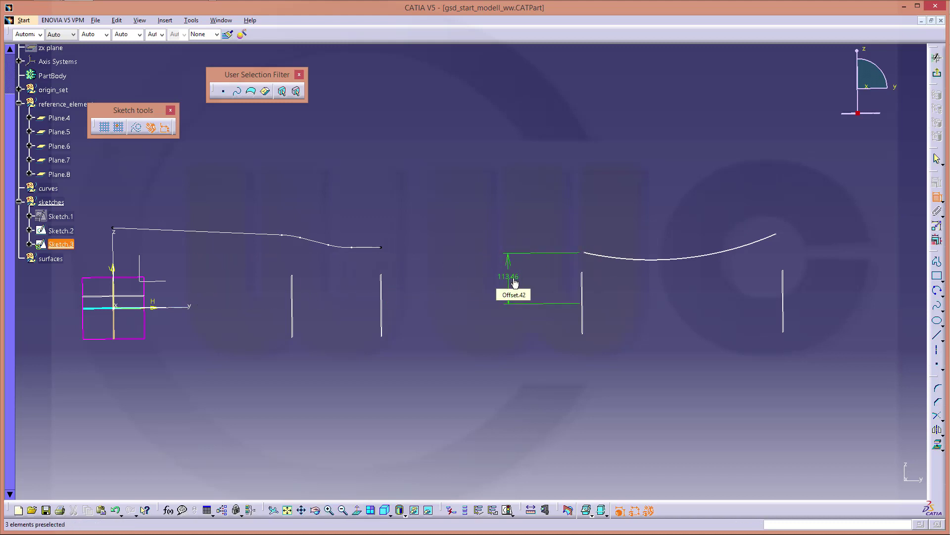
double_click(514, 282)
text(1)
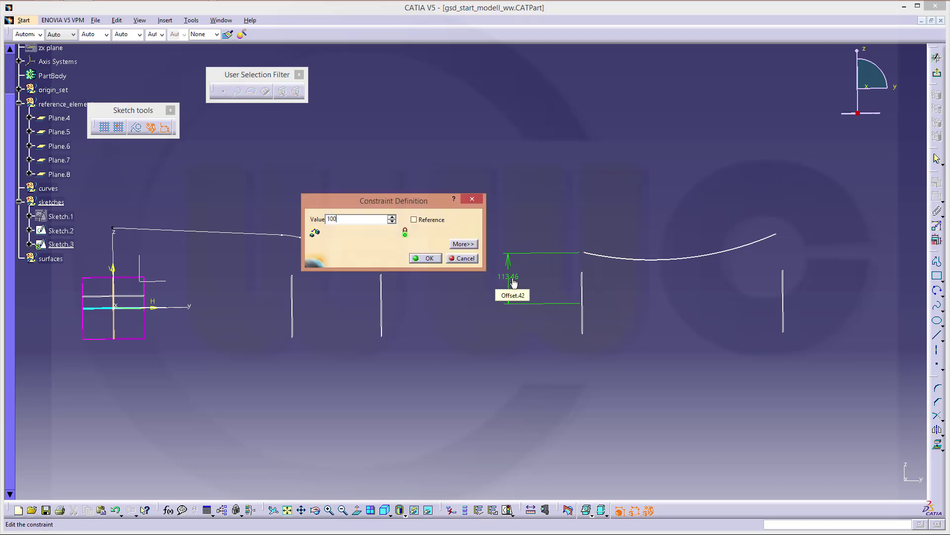
text(00)
key(Return)
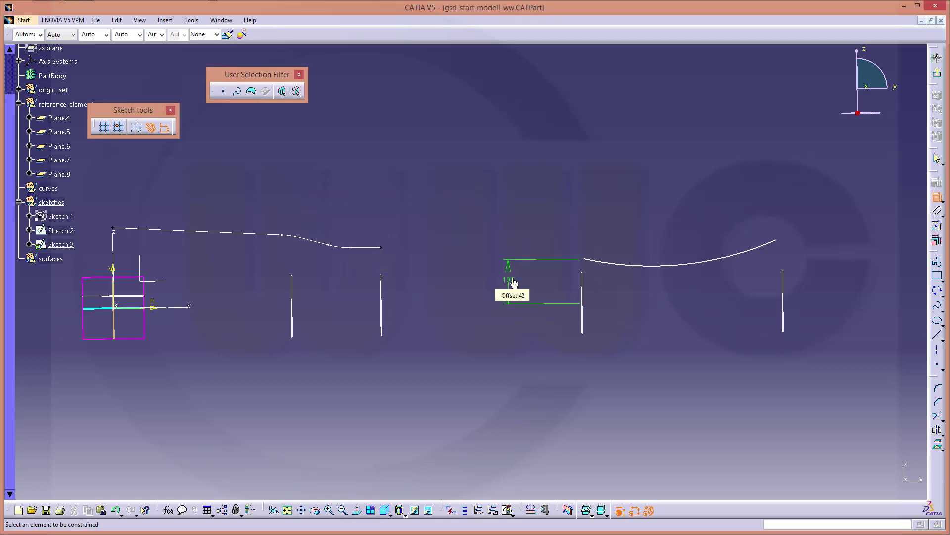
Step: Constrain the arc's start point to be coincident with the adjacent reference plane
click(590, 261)
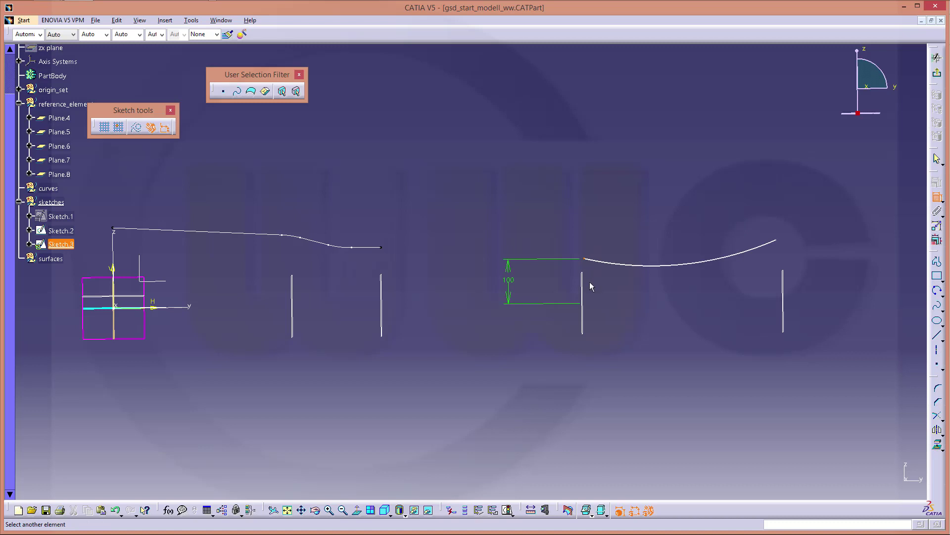
click(586, 283)
right_click(608, 296)
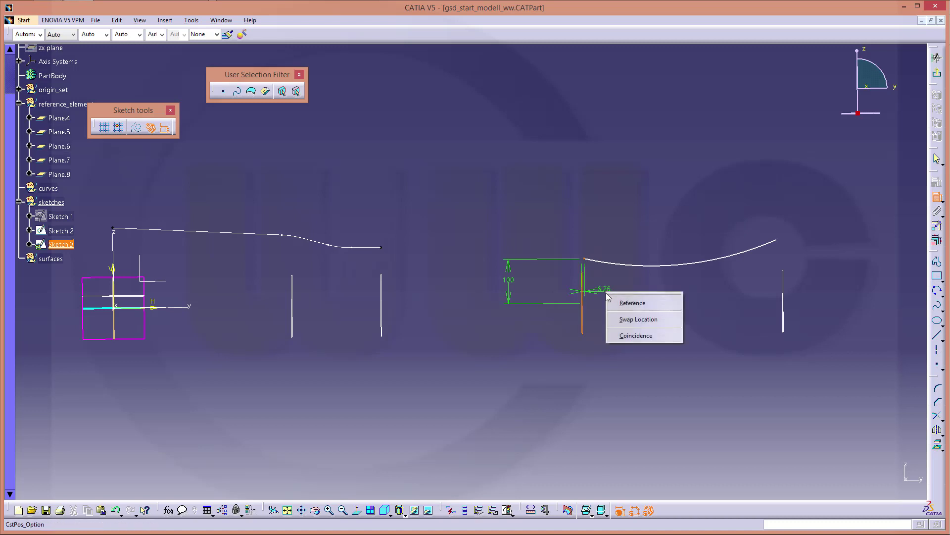
click(636, 336)
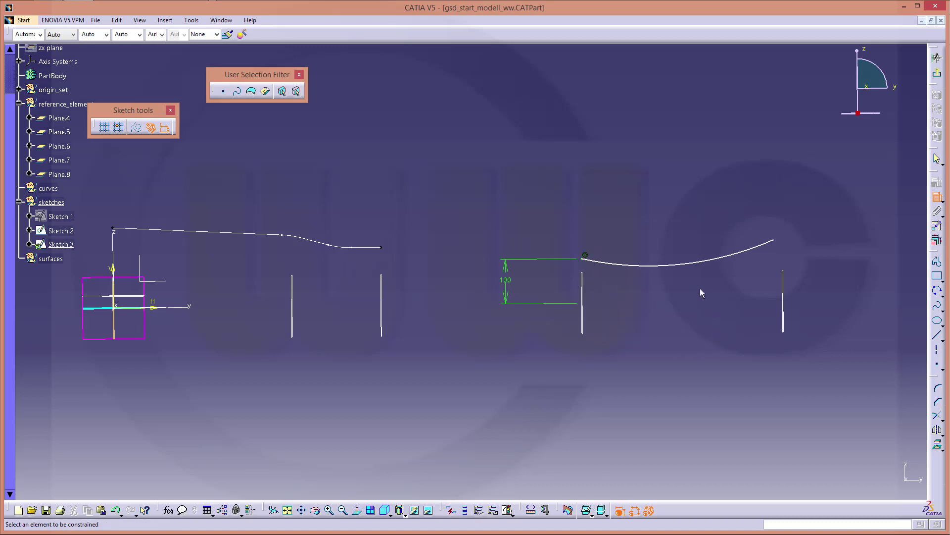
Step: Dimension the arc's radius and set it to 2400 mm
click(699, 265)
click(682, 222)
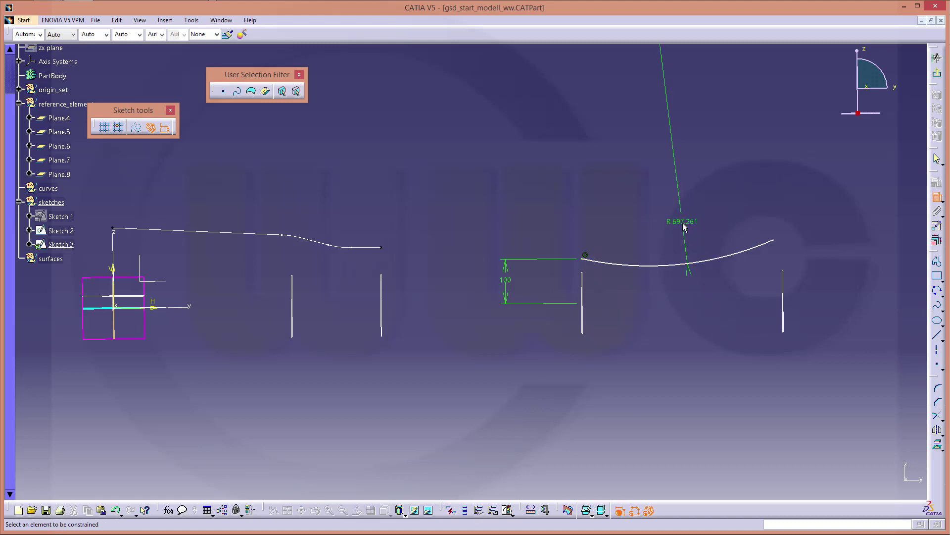
double_click(676, 220)
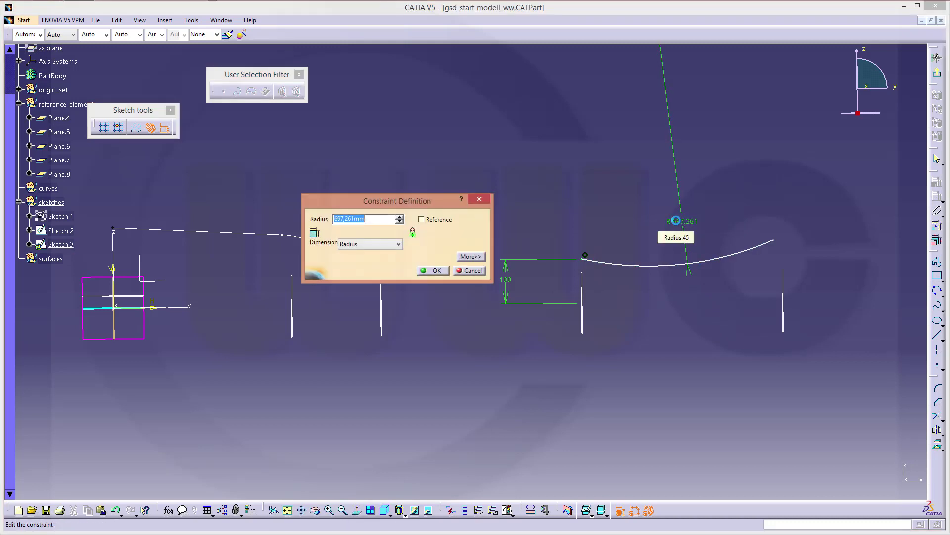
text(2400)
key(Return)
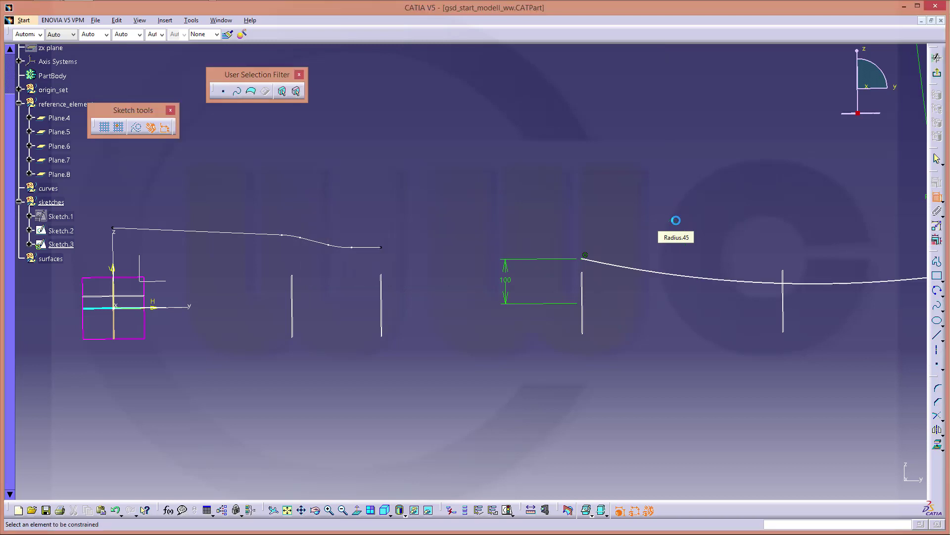
Step: Constrain the arc's free end point to be coincident with the farthest reference plane
middle_click(763, 244)
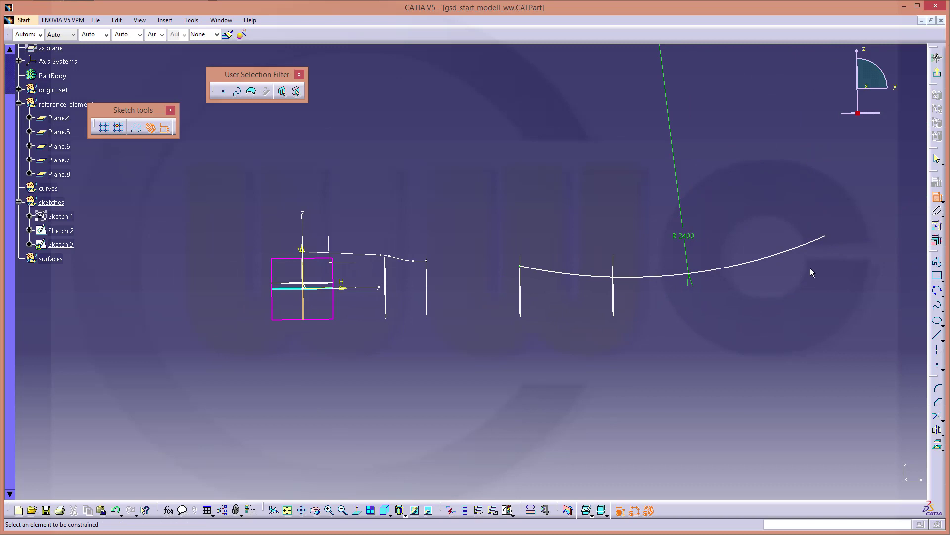
click(824, 245)
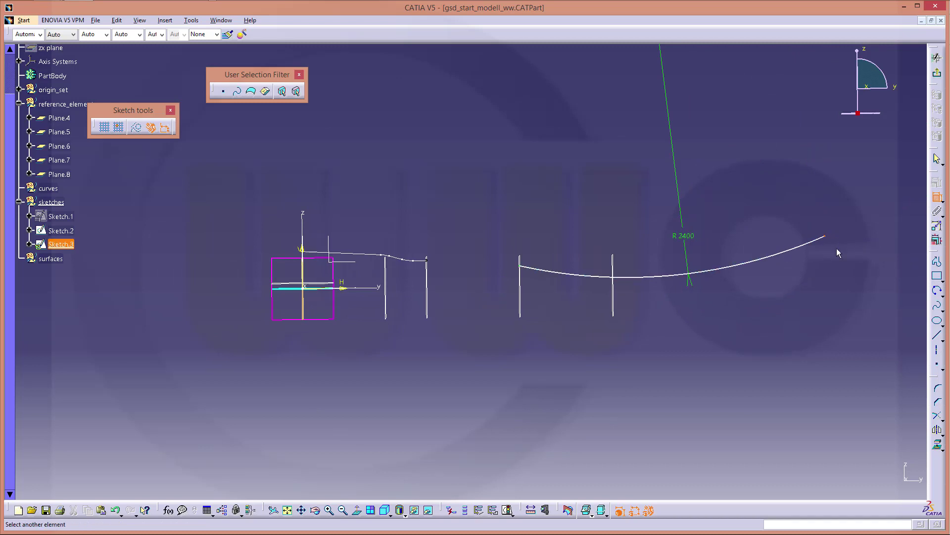
click(614, 269)
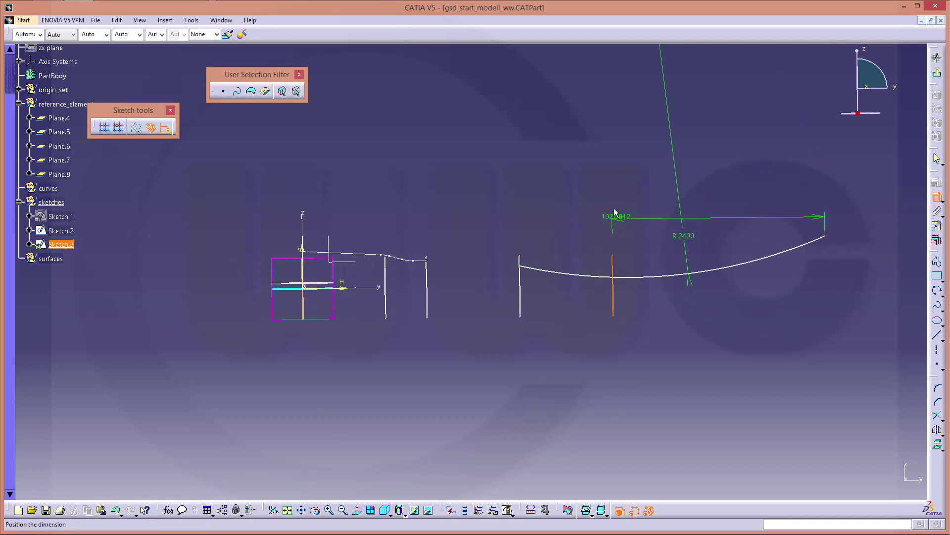
right_click(614, 209)
click(644, 251)
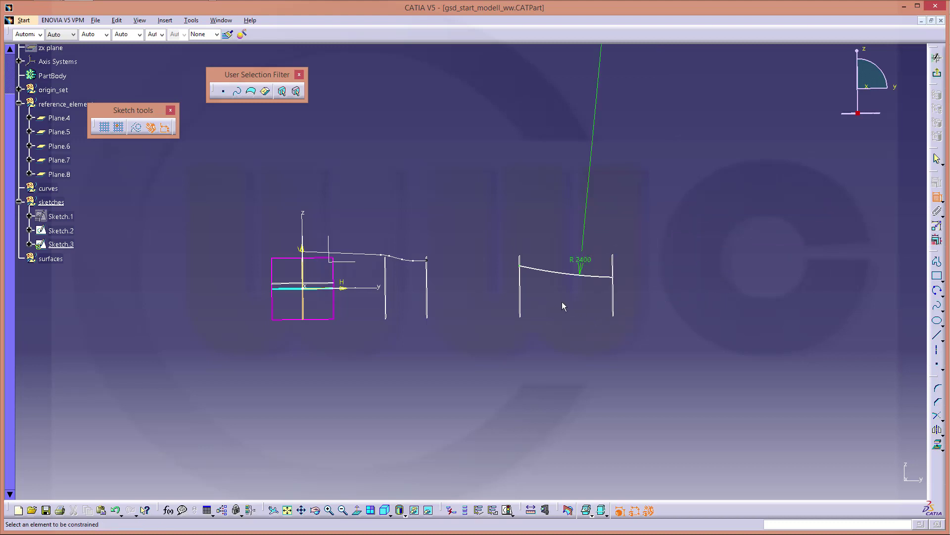
Step: Draw a line tangent to the arc from its start point, rising towards the reference plane at the end of the front profile
ctrl+middle_drag(623, 306, 626, 270)
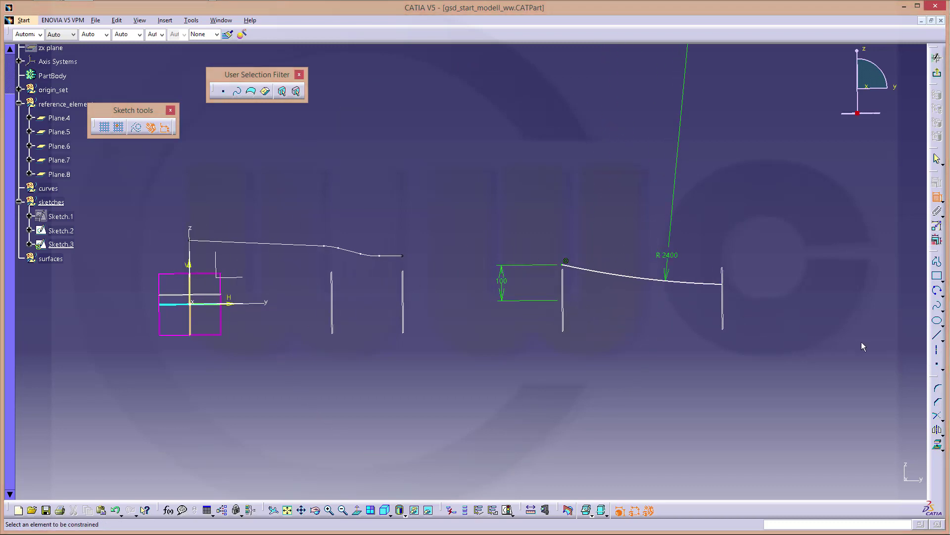
click(936, 339)
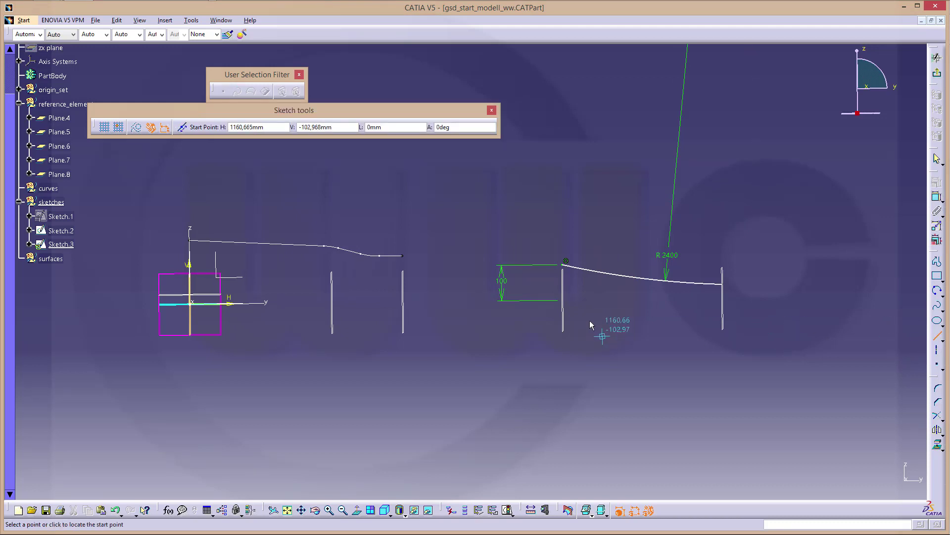
click(566, 263)
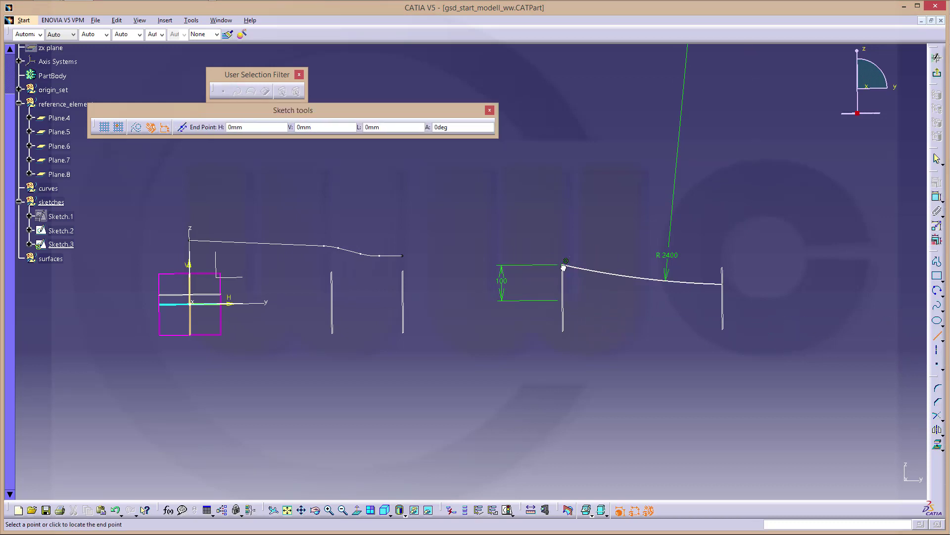
click(473, 245)
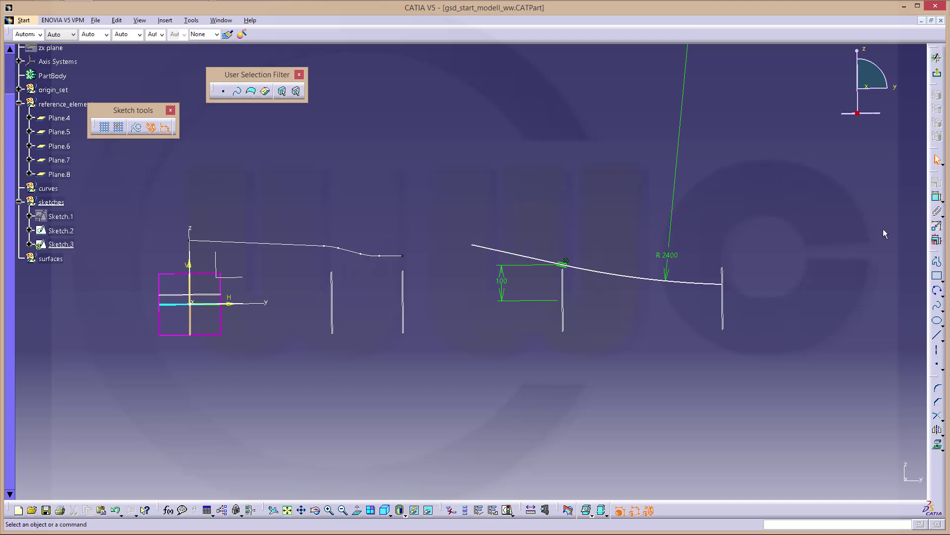
Step: Constrain the line's free end to be coincident with the reference plane at the end of the front profile
click(937, 197)
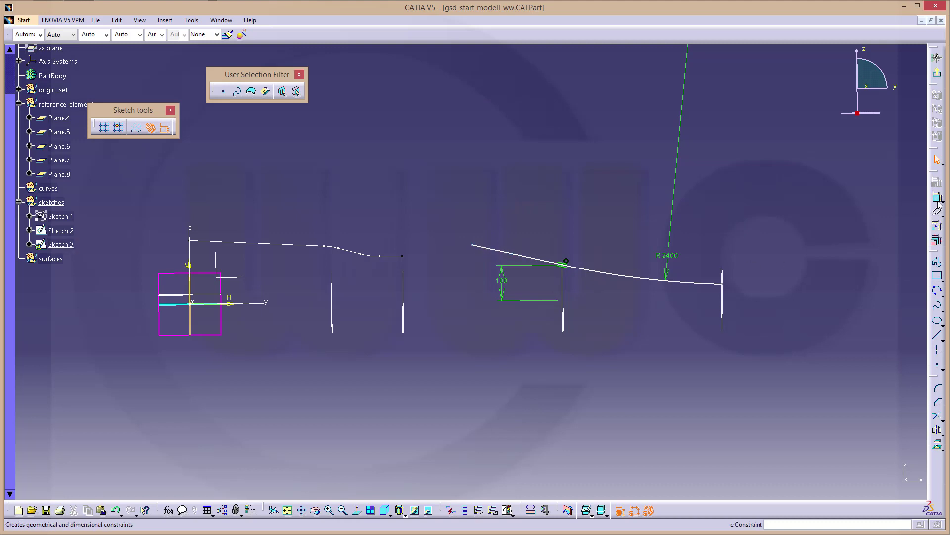
click(472, 245)
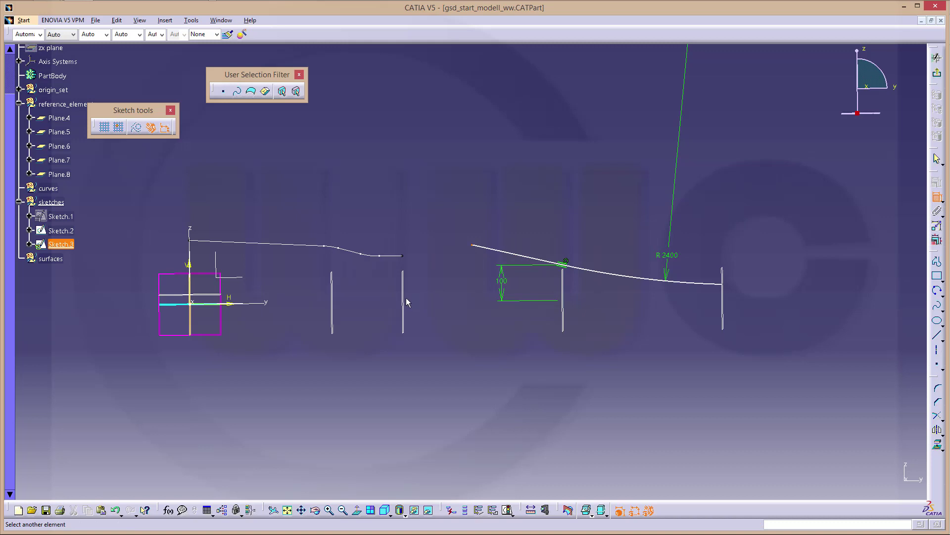
click(404, 298)
right_click(445, 219)
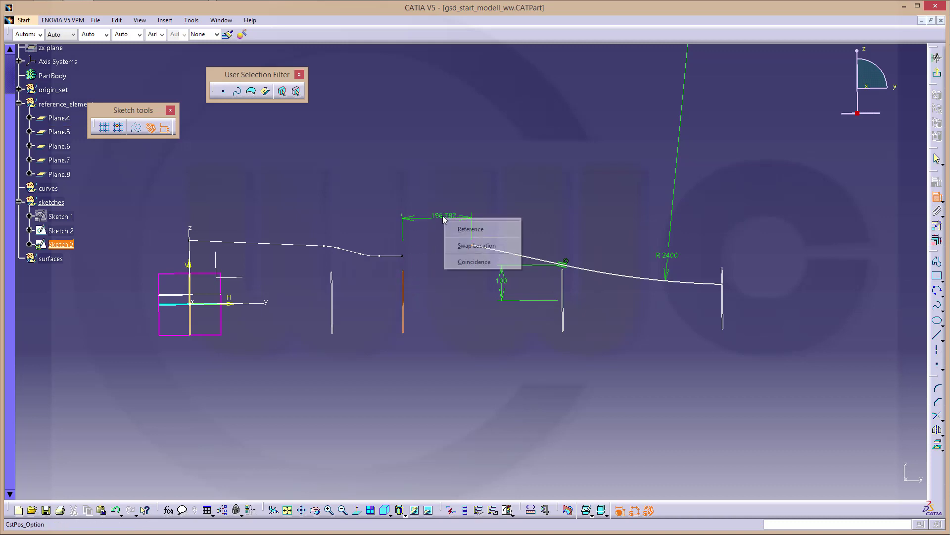
click(459, 263)
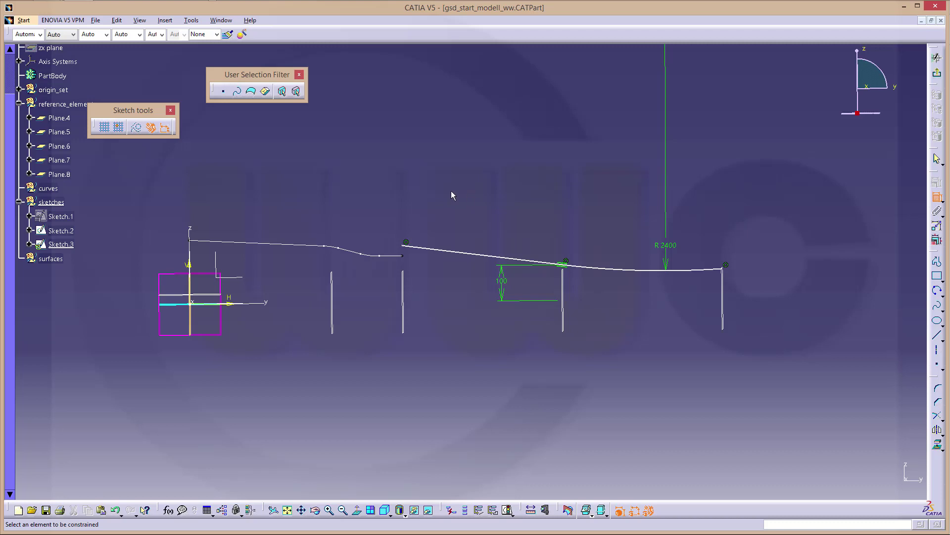
Step: Constrain the tangent line to be parallel to the y axis of the axis system
click(453, 253)
click(270, 303)
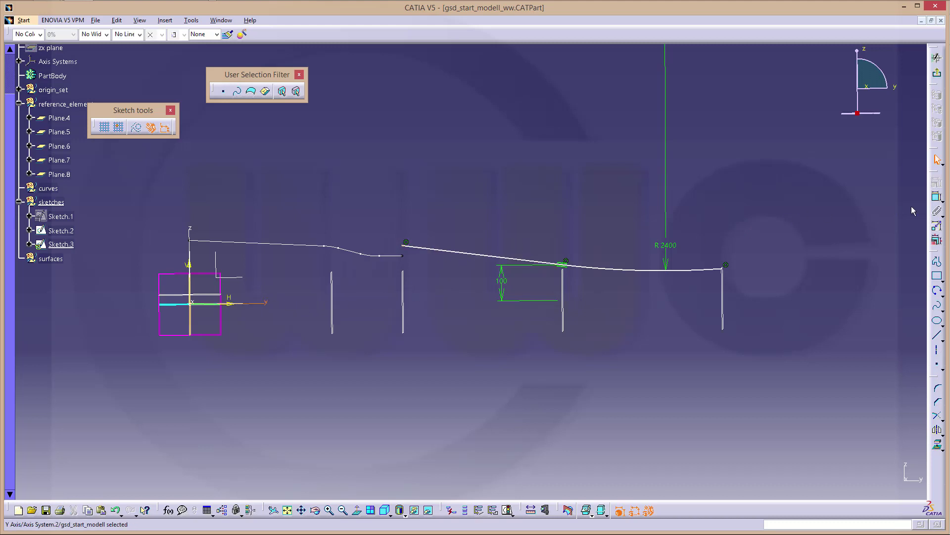
click(937, 198)
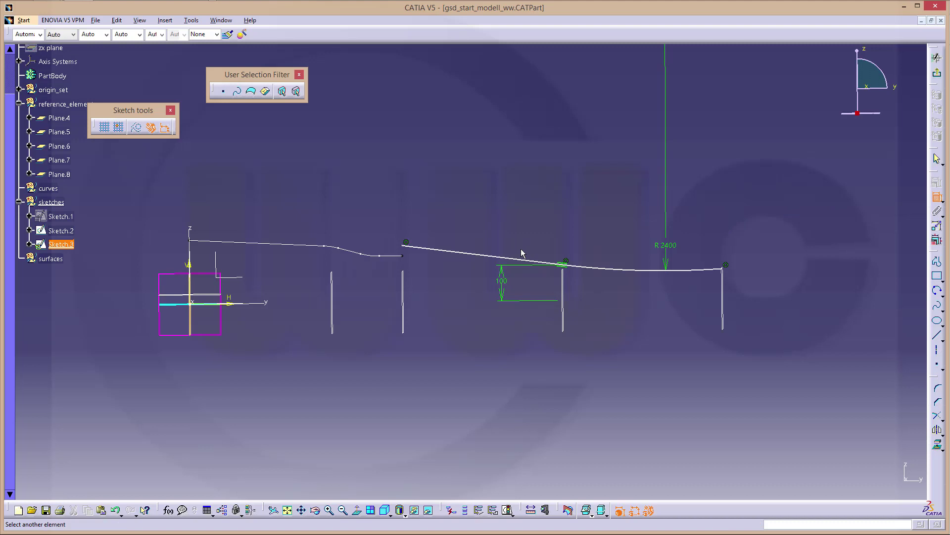
click(462, 255)
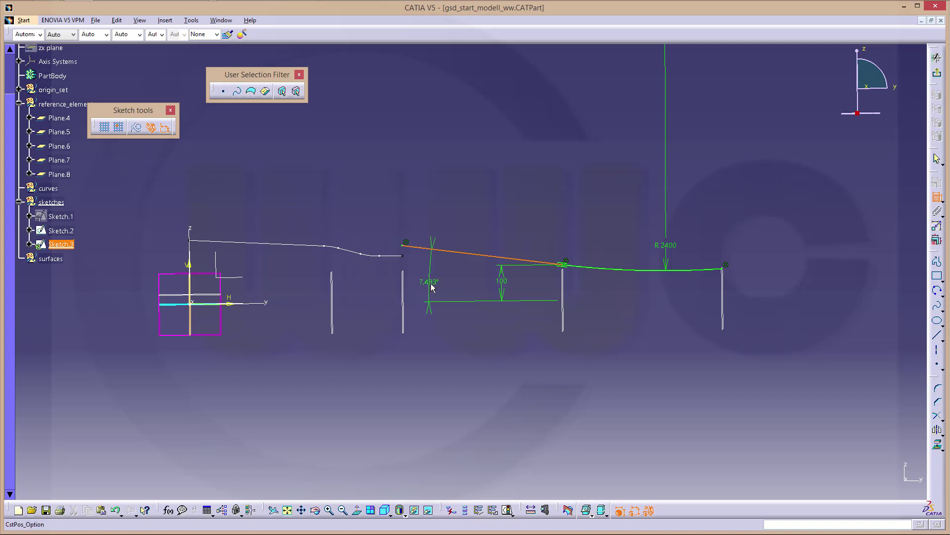
right_click(431, 286)
click(459, 324)
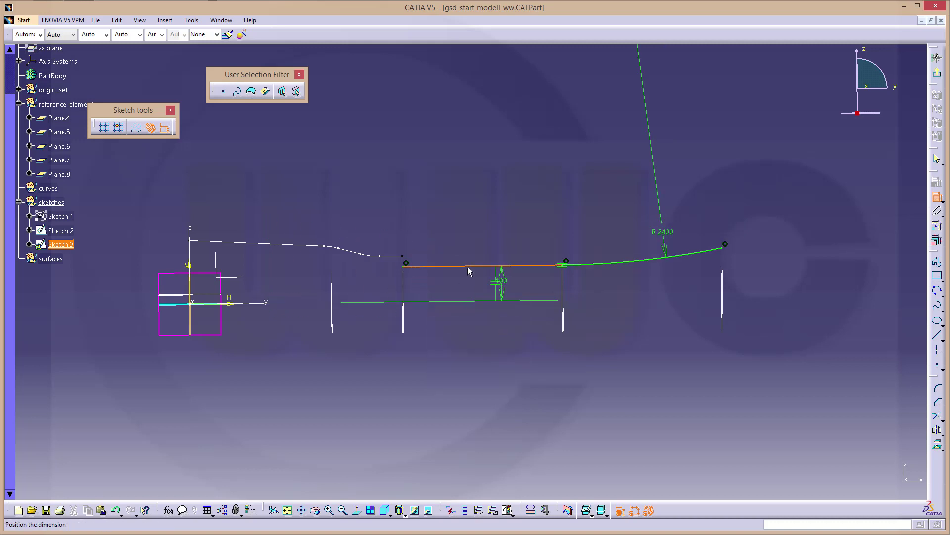
click(456, 214)
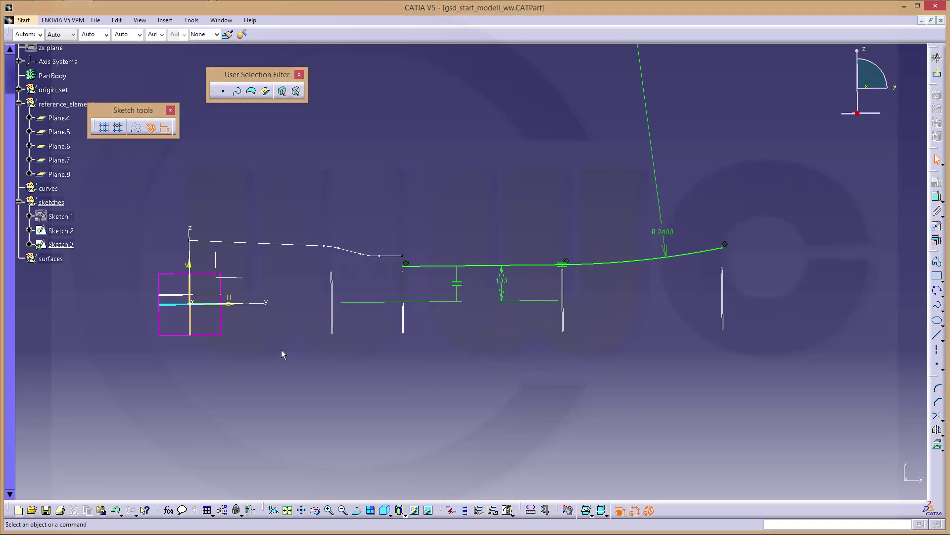
Step: Hide the sketch's H and V axes and convert the tangent line into a construction element
click(235, 318)
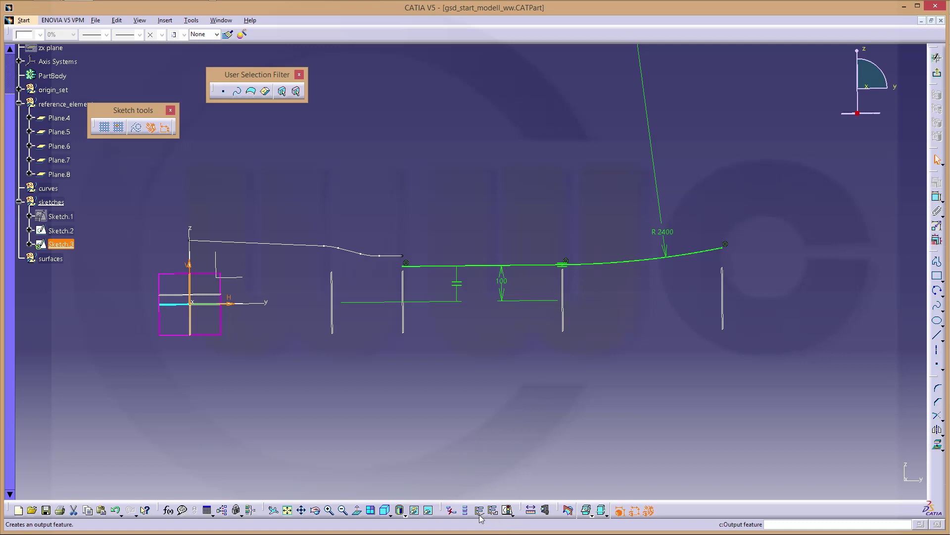
click(460, 510)
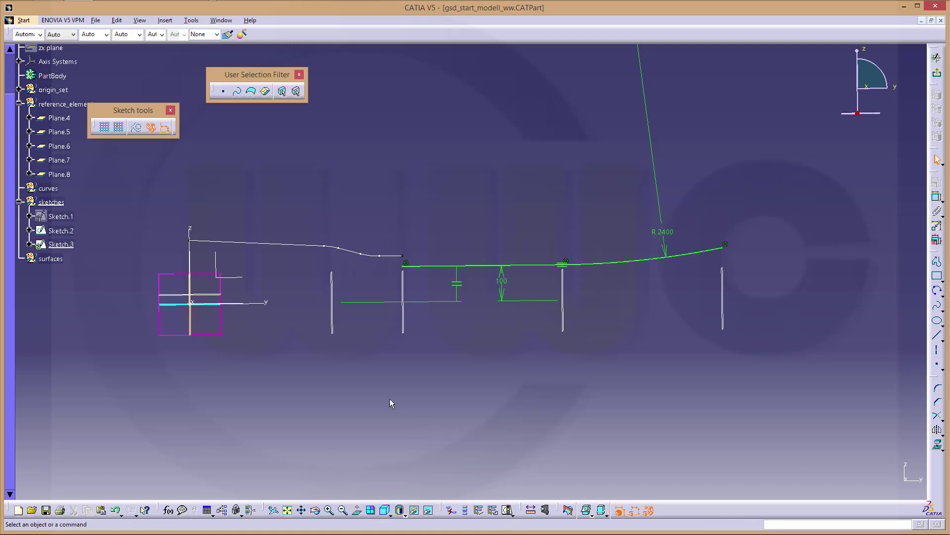
middle_drag(405, 389, 442, 383)
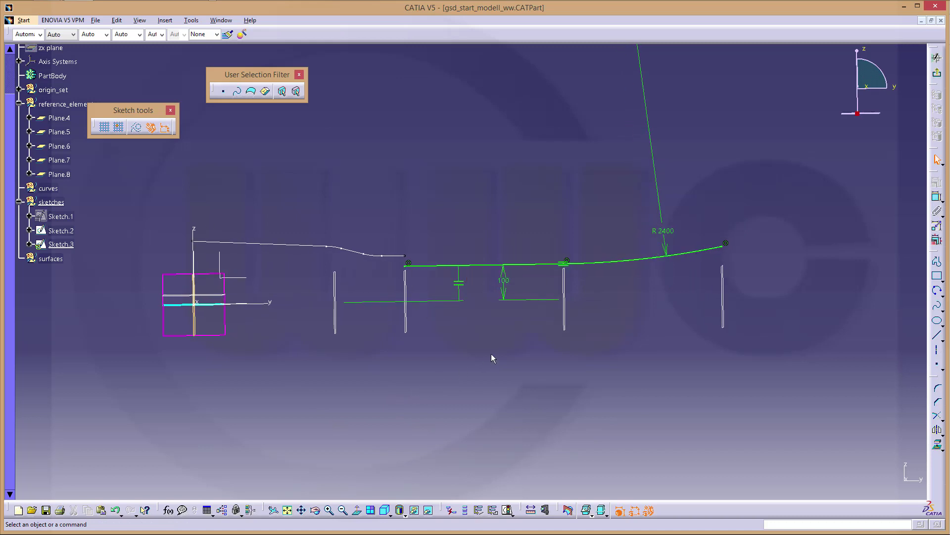
click(446, 266)
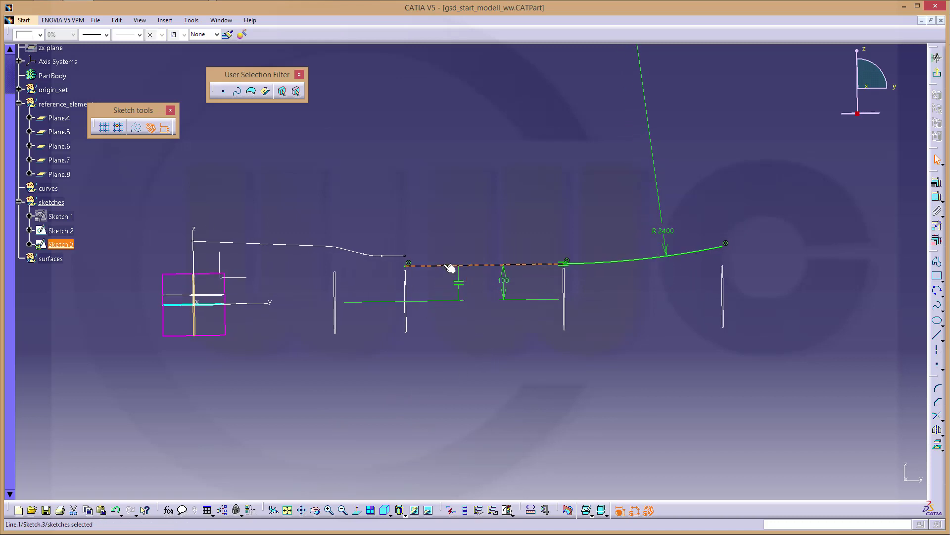
click(137, 128)
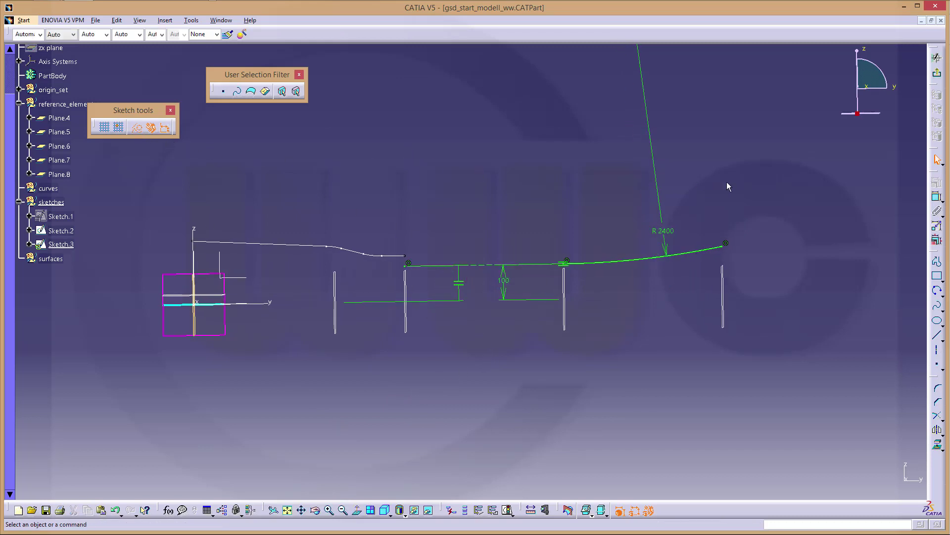
Step: Exit the sketch and define the surfaces set as the in-work object
click(937, 72)
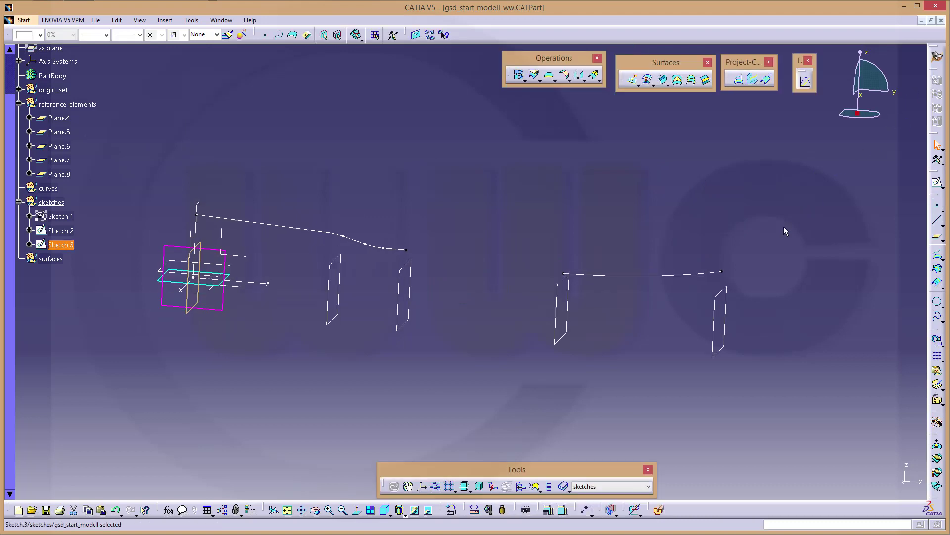
click(554, 251)
mouse_move(498, 261)
middle_down()
mouse_move(533, 238)
mouse_move(535, 251)
middle_up()
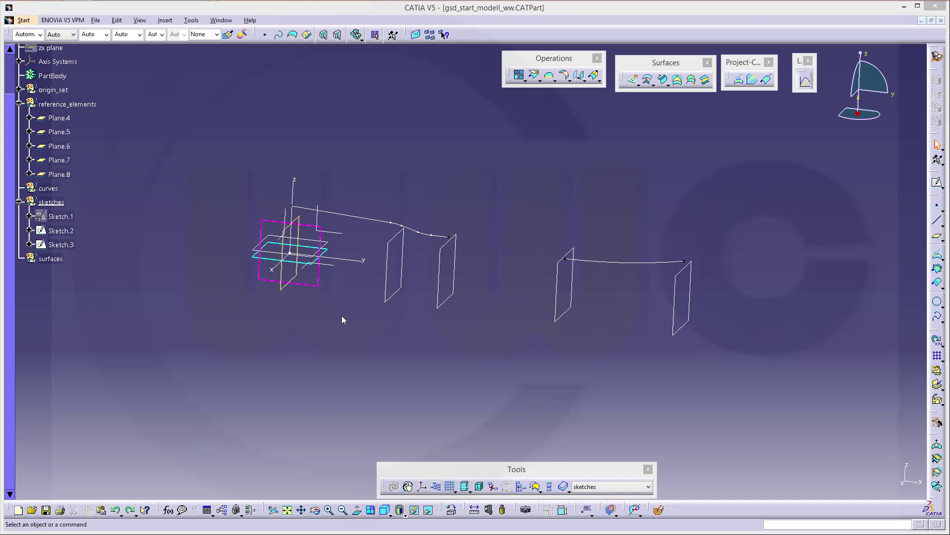
right_click(44, 258)
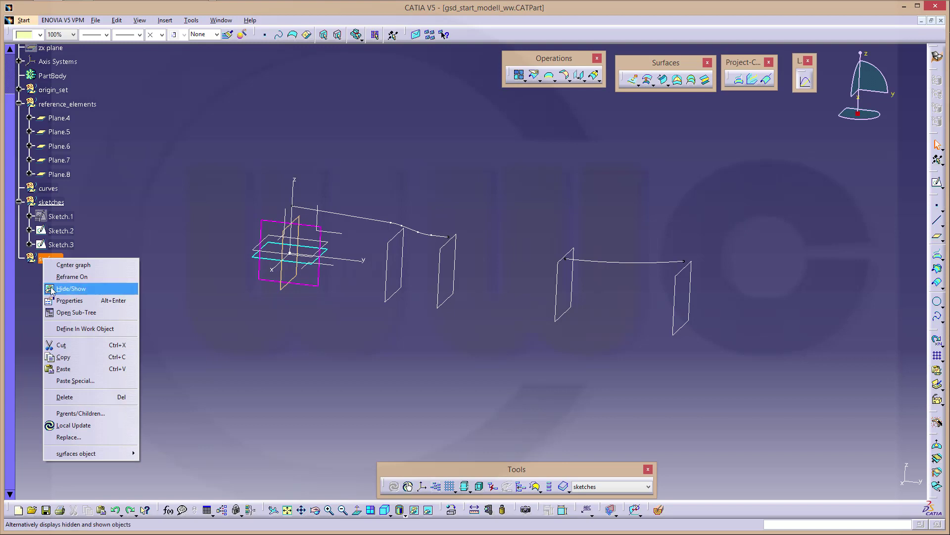
click(96, 328)
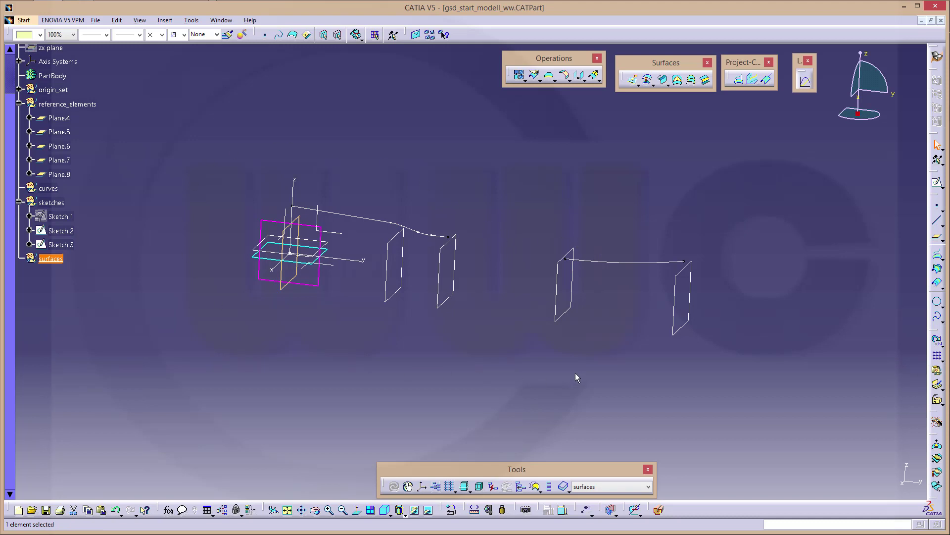
Step: Start a circular swept surface of subtype Center and two angles, with the Y axis as center curve and Sketch.2 as reference curve
mouse_move(507, 269)
ctrl+middle_down()
mouse_move(510, 283)
mouse_move(521, 263)
ctrl+middle_up()
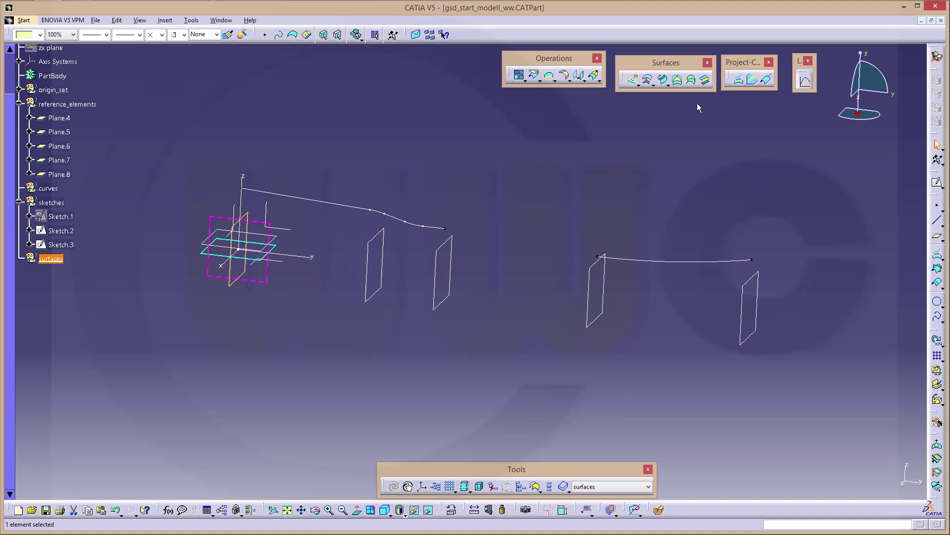
click(664, 80)
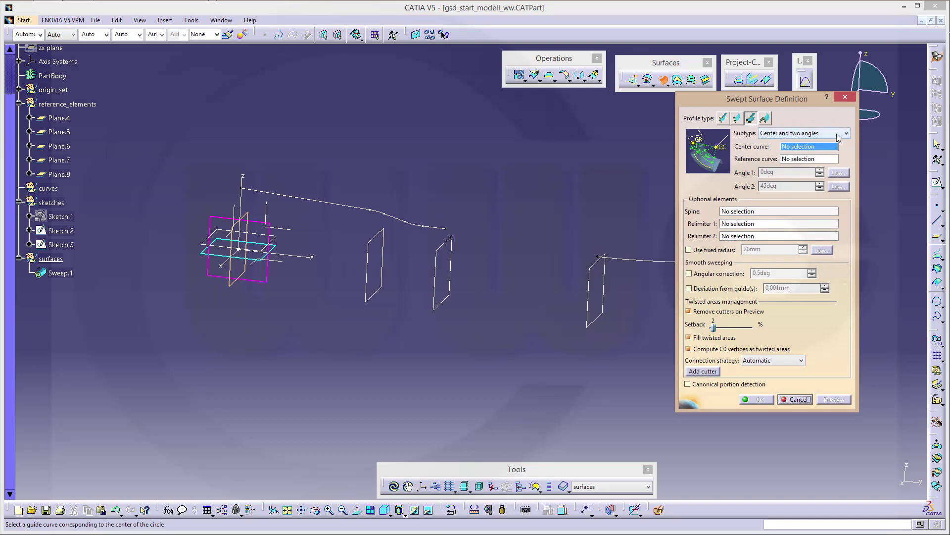
click(316, 258)
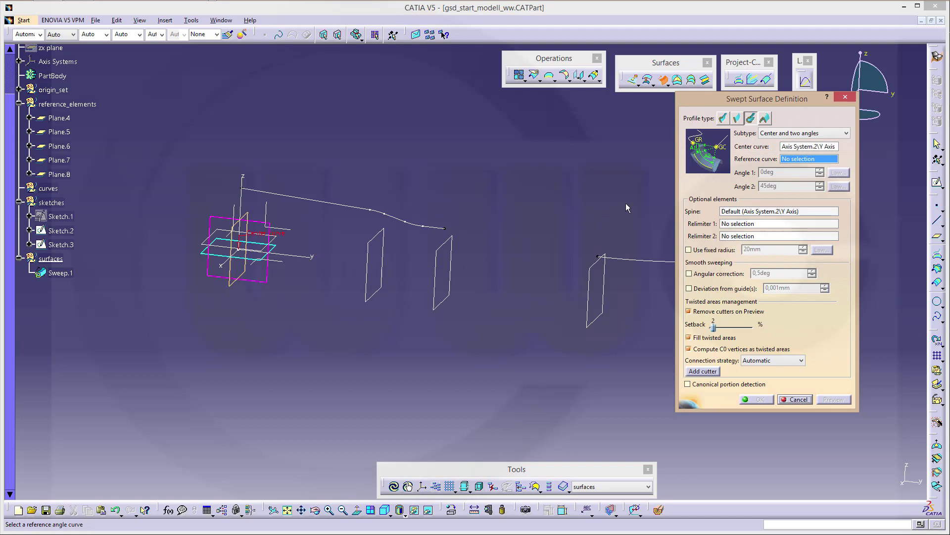
click(294, 200)
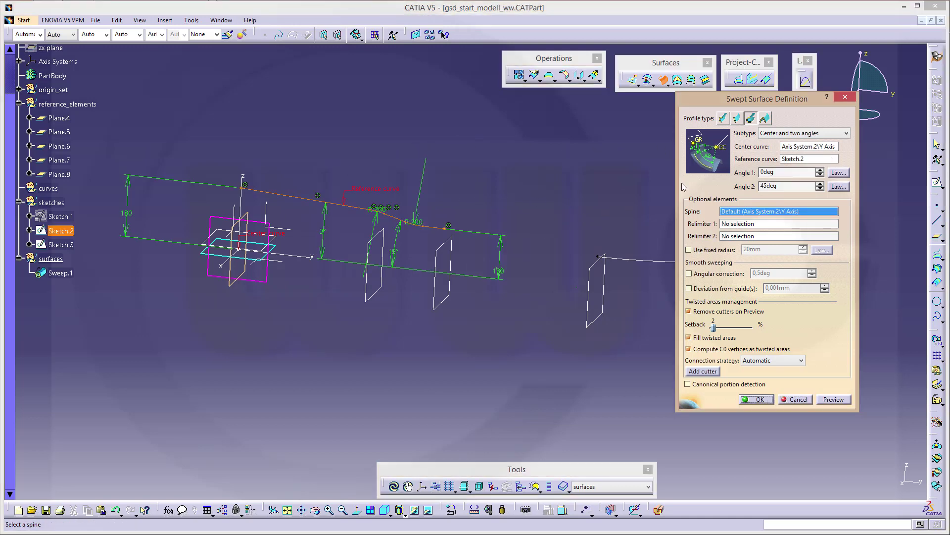
Step: Set the sweep's Angle 1 to 80 deg and Angle 2 to -80 deg
double_click(768, 172)
text(80)
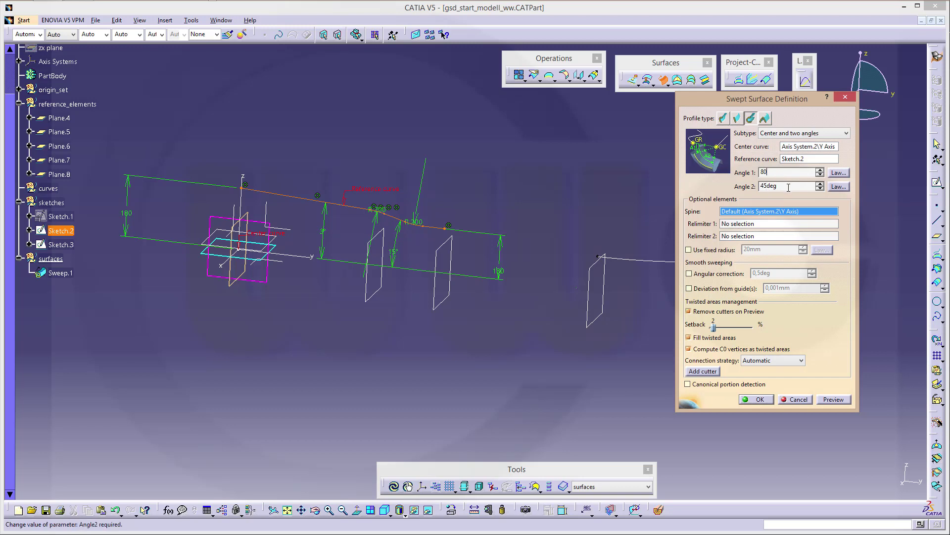
double_click(788, 186)
text(-80)
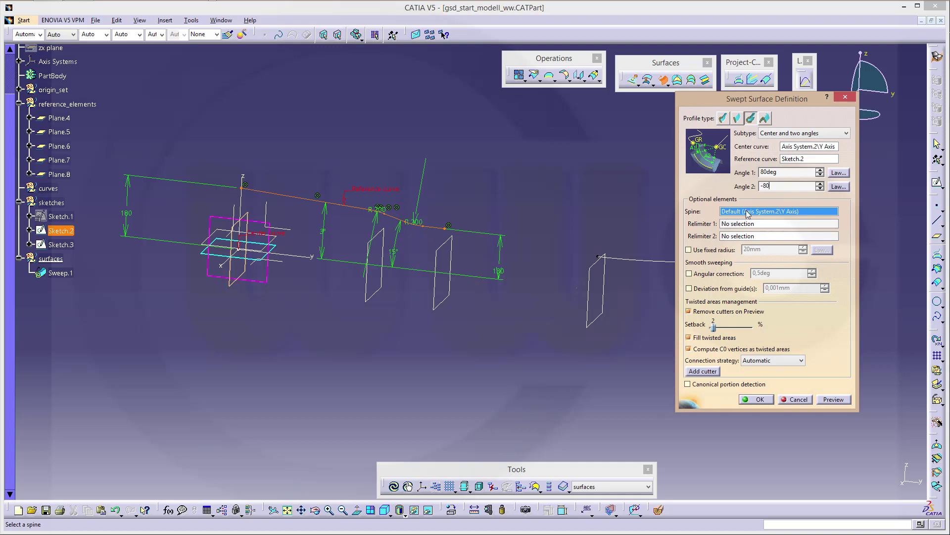
Step: Set the Y axis as the spine of the circular sweep, preview it and create the surface
click(312, 259)
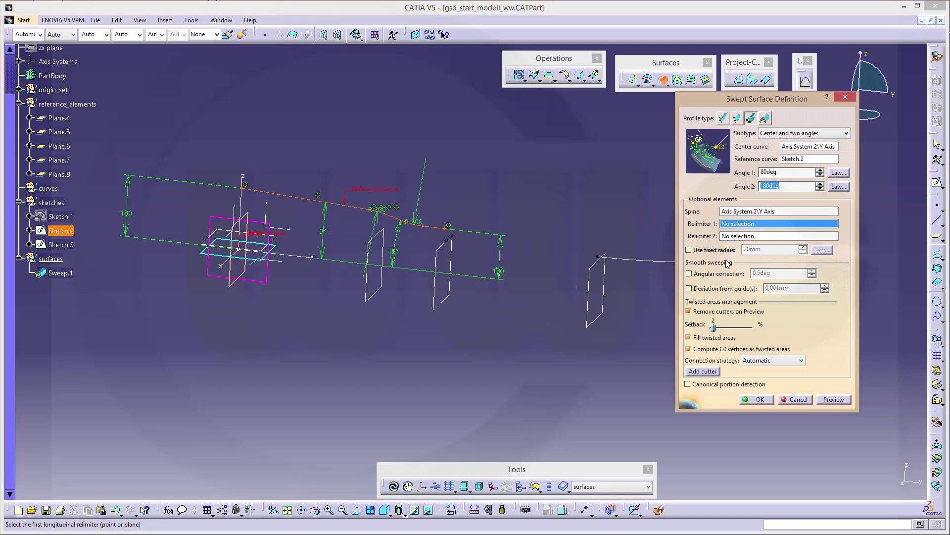
click(833, 400)
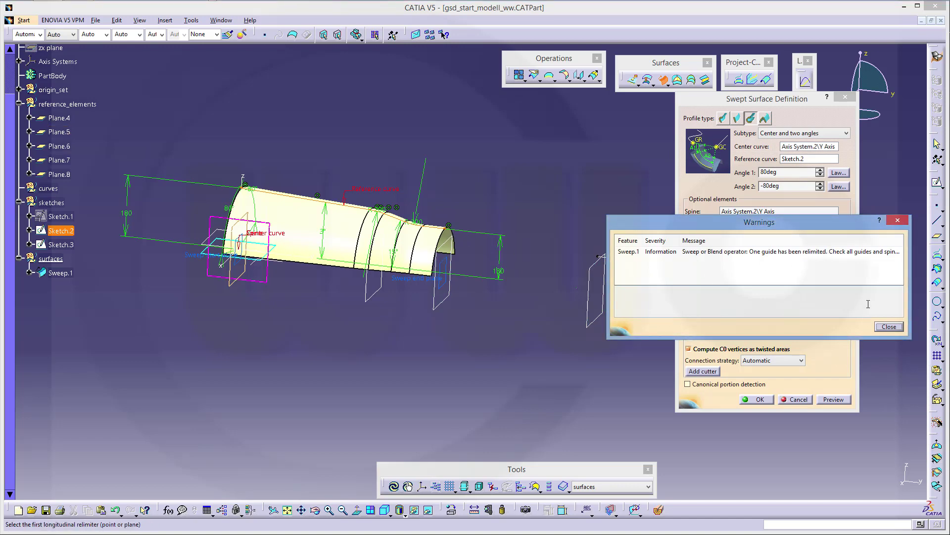
click(896, 327)
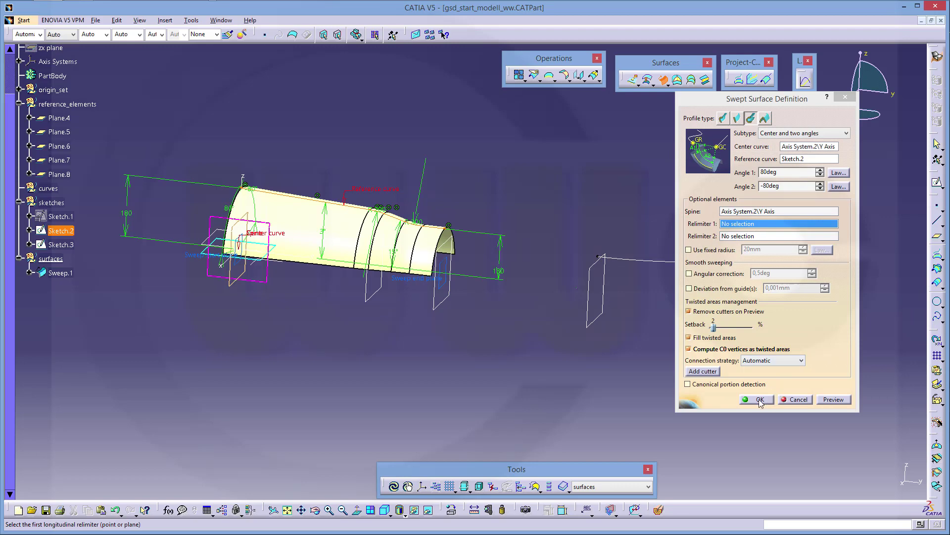
click(758, 399)
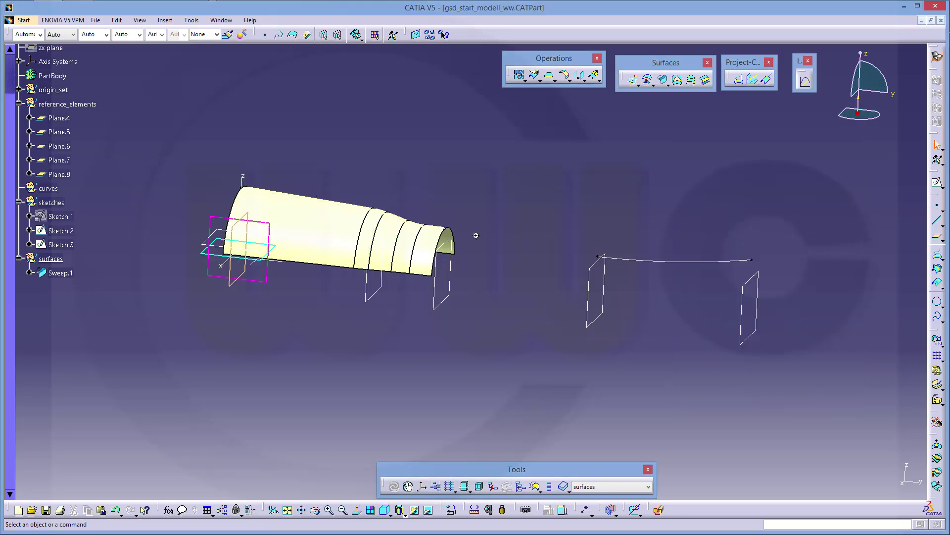
Step: Define the reference_elements set as the in-work object
middle_drag(476, 235, 448, 185)
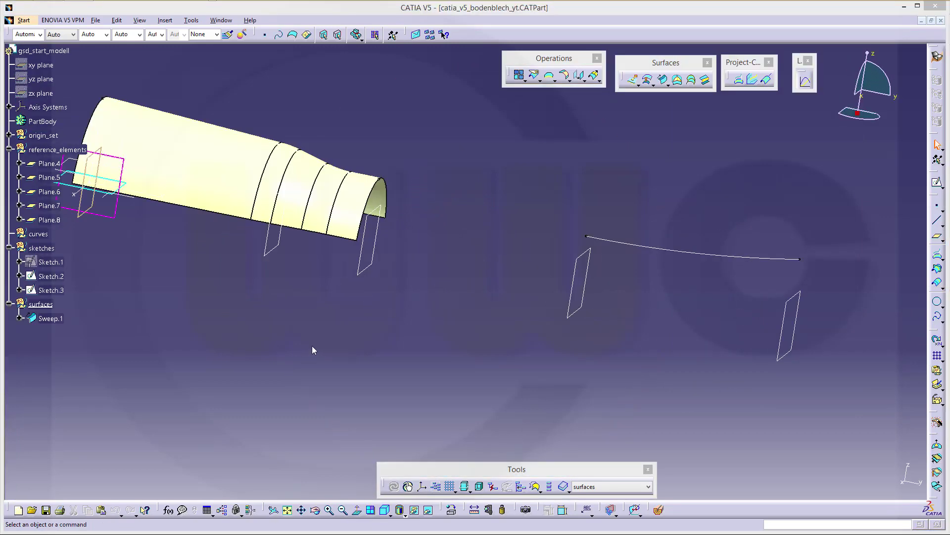
middle_drag(236, 331, 276, 334)
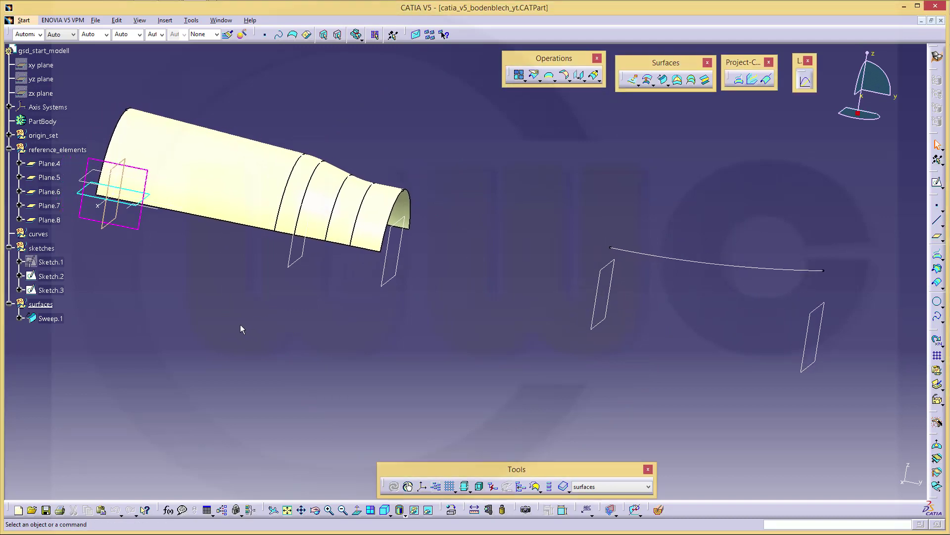
click(55, 150)
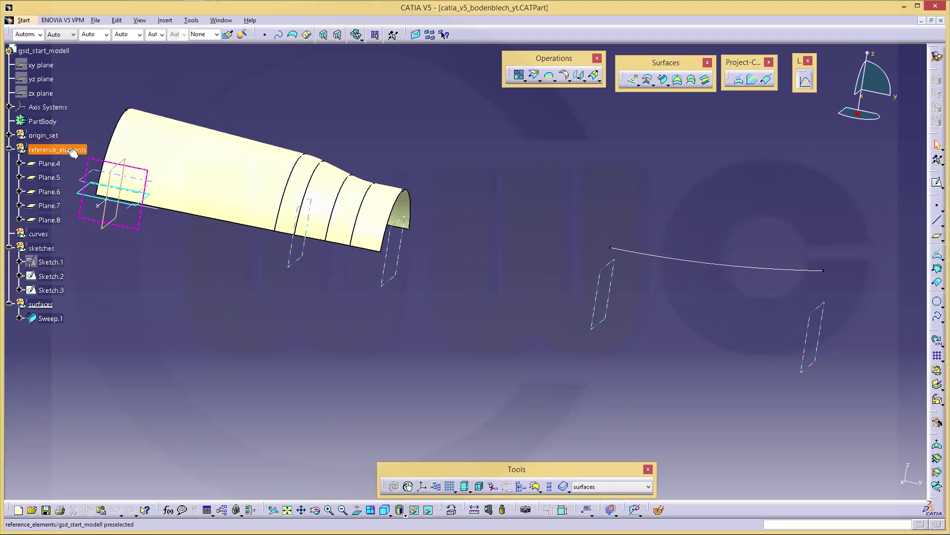
right_click(68, 153)
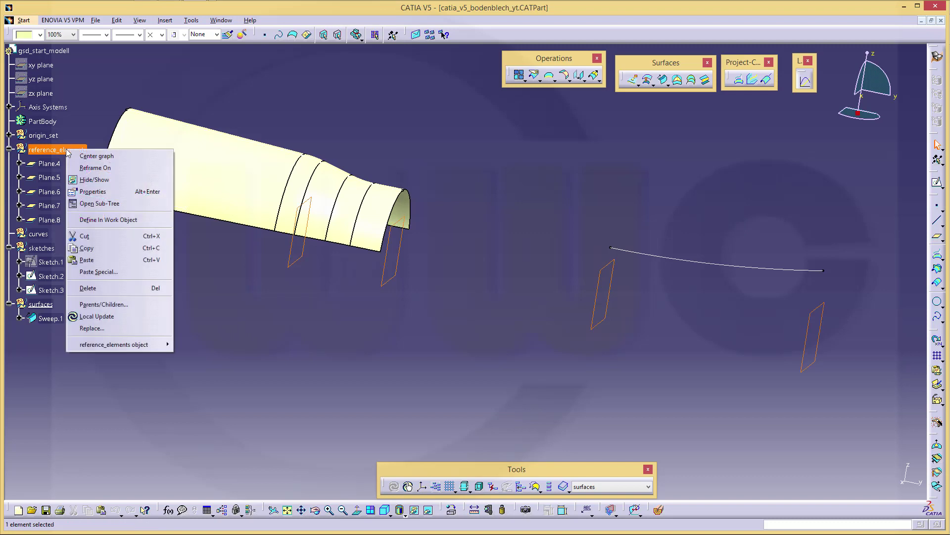
click(108, 219)
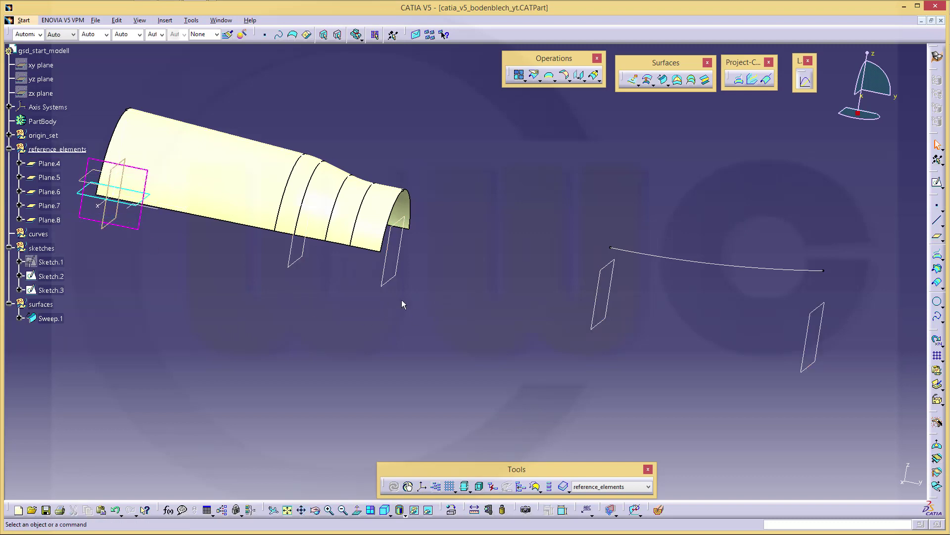
Step: Start a reference plane of type Parallel through point with the origin set's xy_plane as reference
click(937, 237)
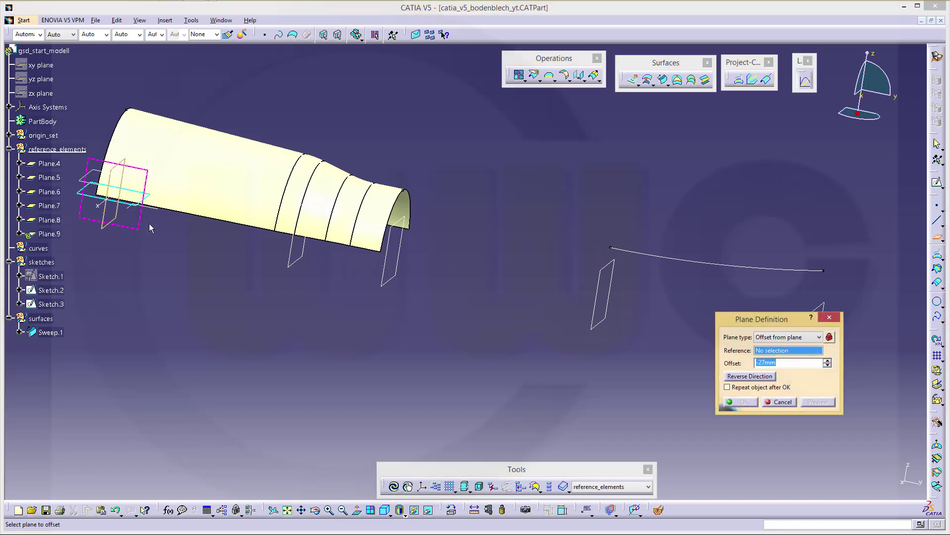
click(103, 202)
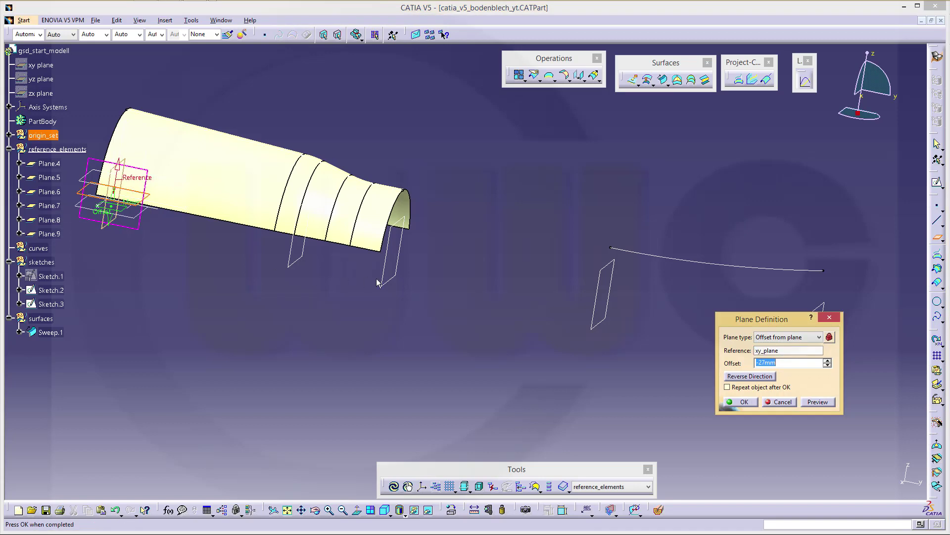
click(820, 338)
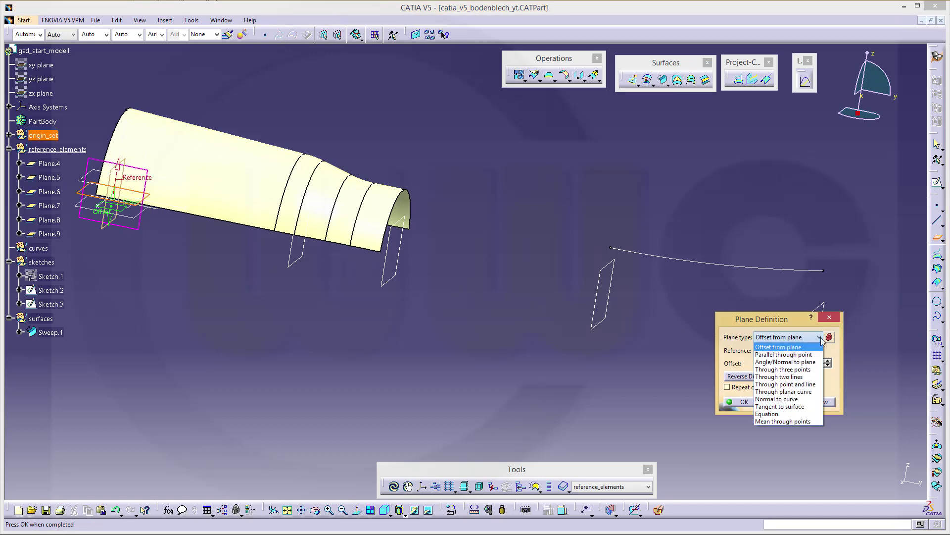
click(790, 355)
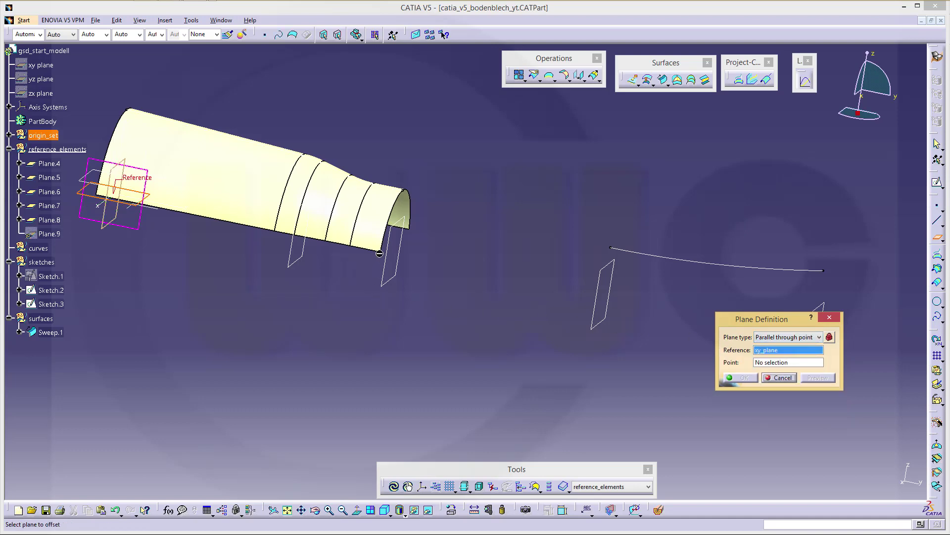
click(783, 362)
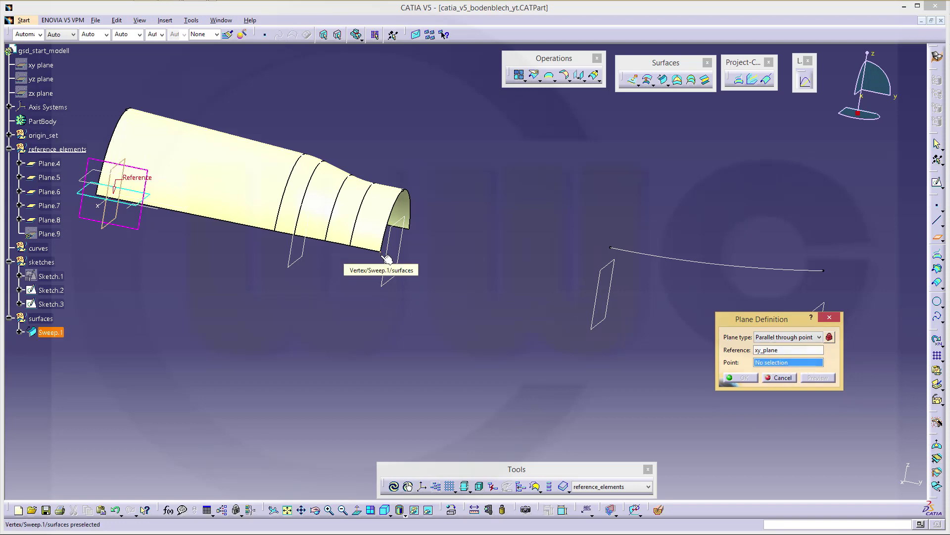
Step: Create an On curve point at length 0 mm on the sweep's narrow end edge and place the parallel plane through it
right_click(778, 365)
click(793, 370)
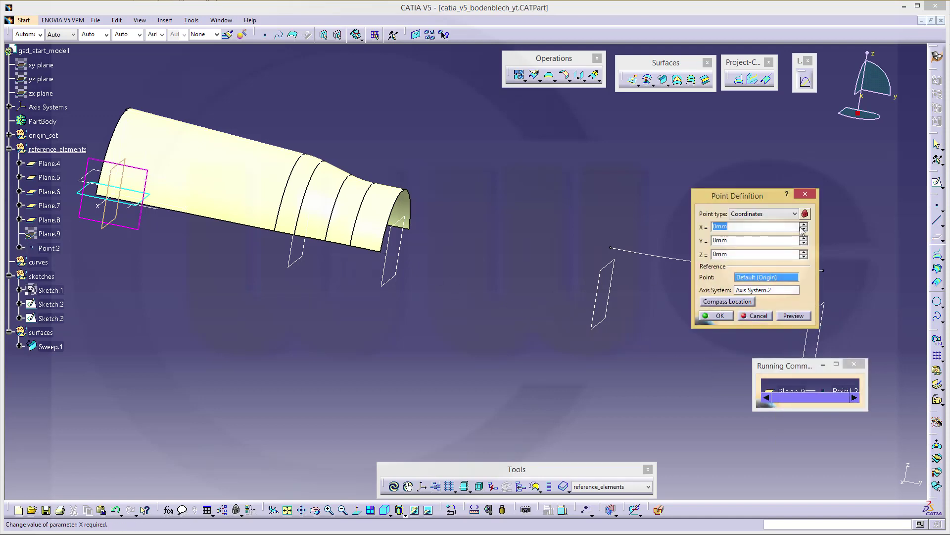
click(795, 213)
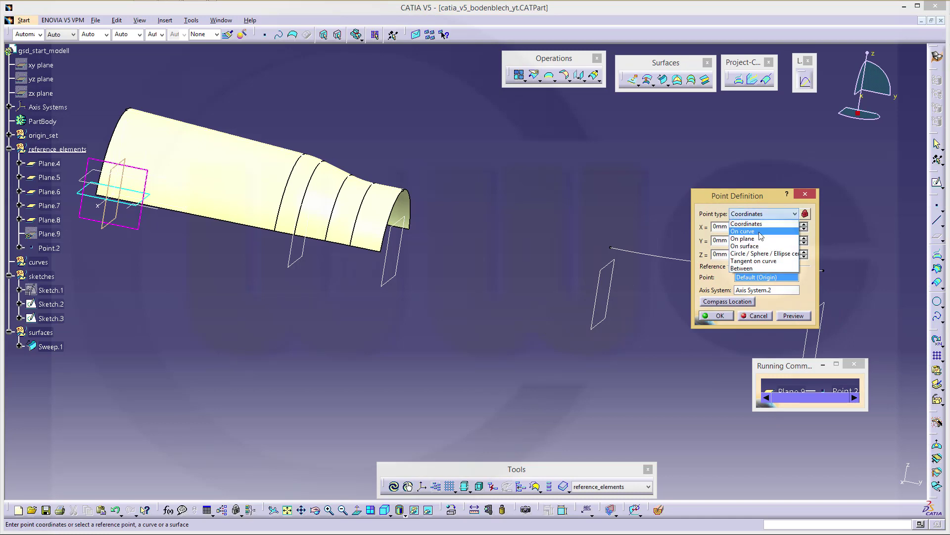
click(743, 231)
click(378, 248)
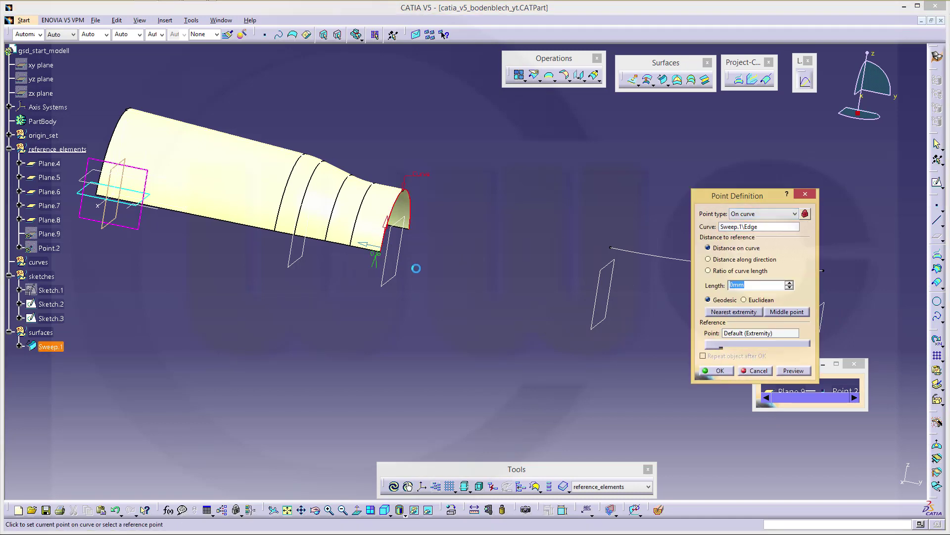
click(601, 311)
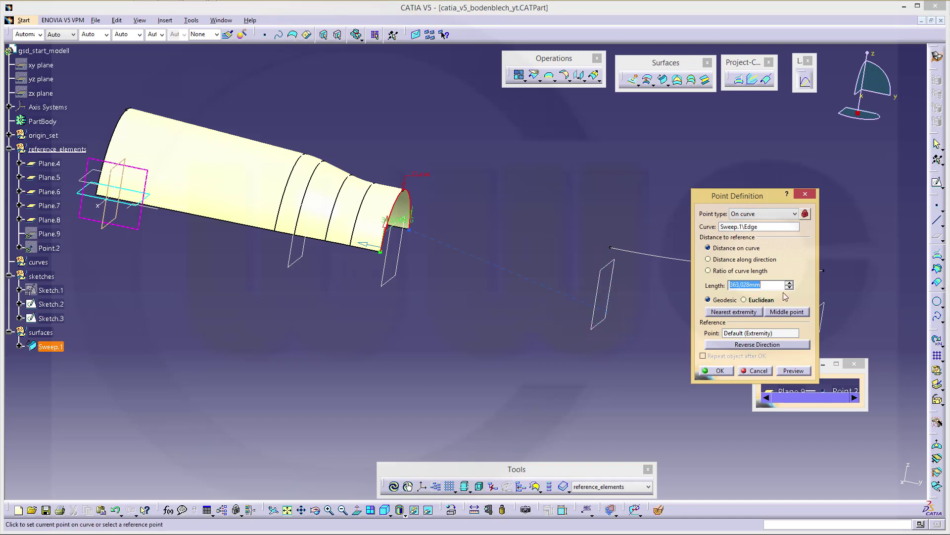
text(0)
click(720, 371)
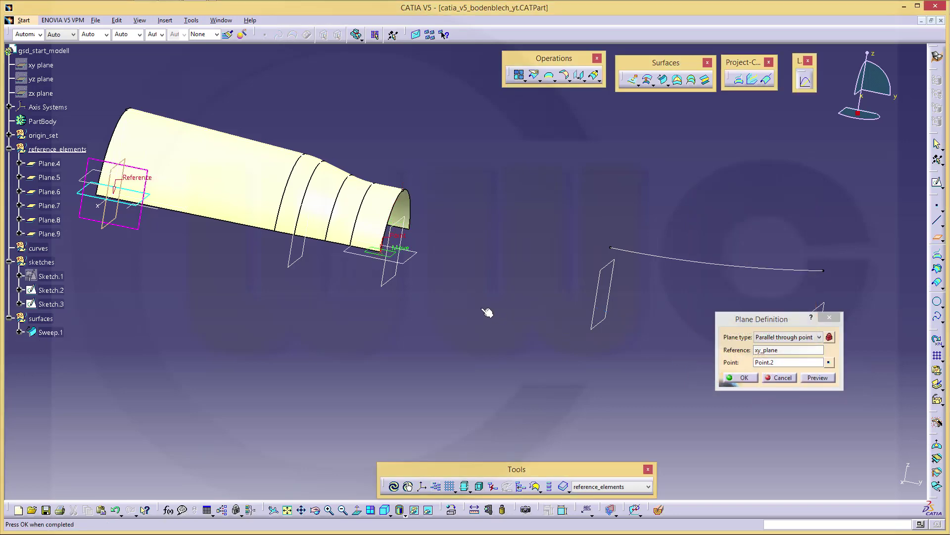
click(739, 377)
Step: Start a positioned sketch with Plane.9, the parallel plane at the sweep's narrow end, as reference
ctrl+middle_drag(485, 298, 385, 301)
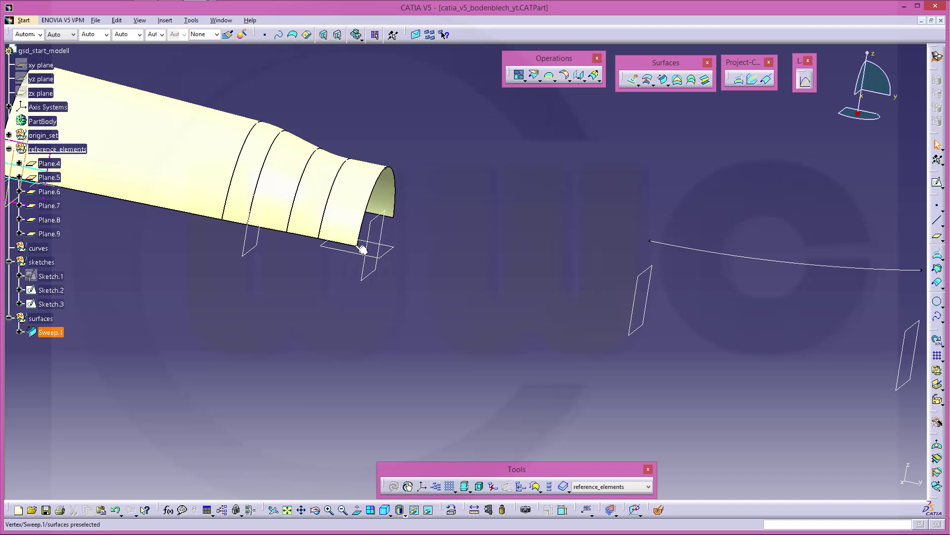
middle_drag(343, 299, 378, 304)
middle_drag(475, 328, 489, 312)
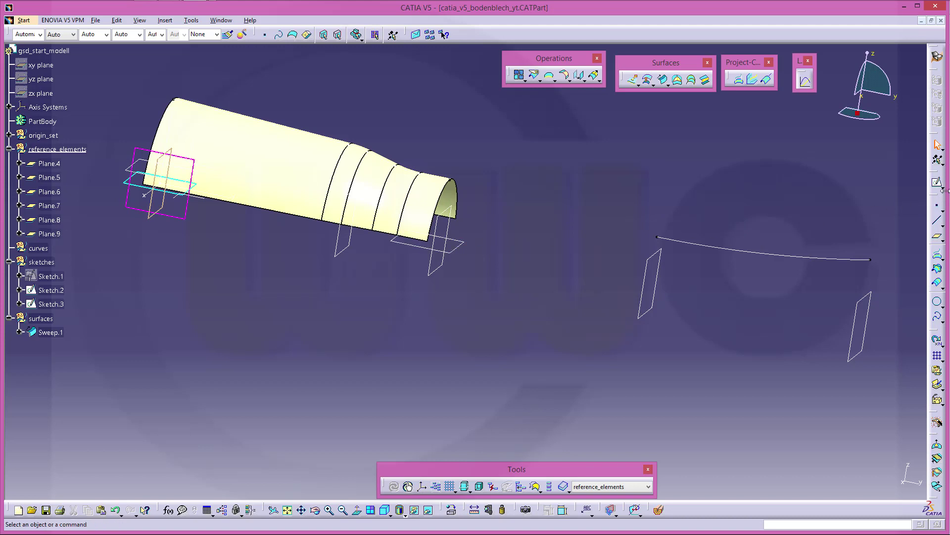
click(942, 189)
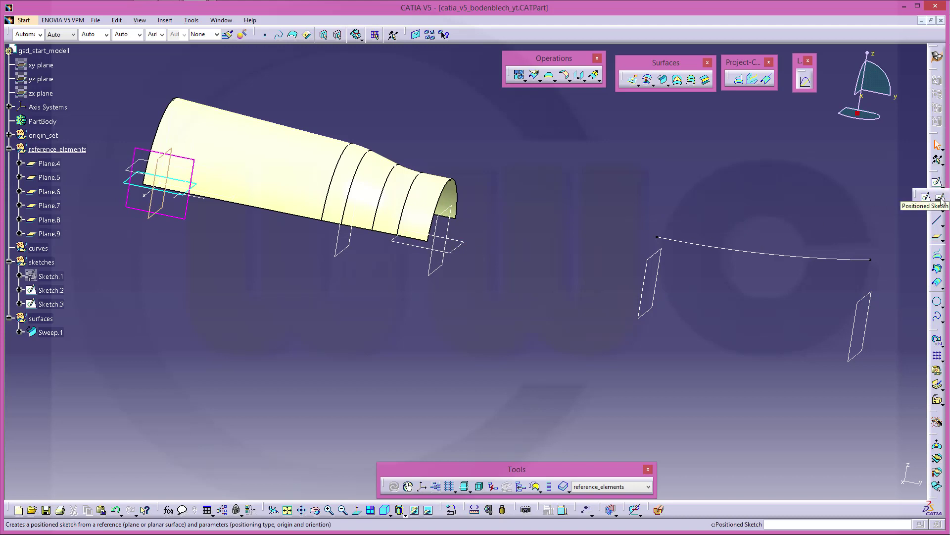
click(940, 198)
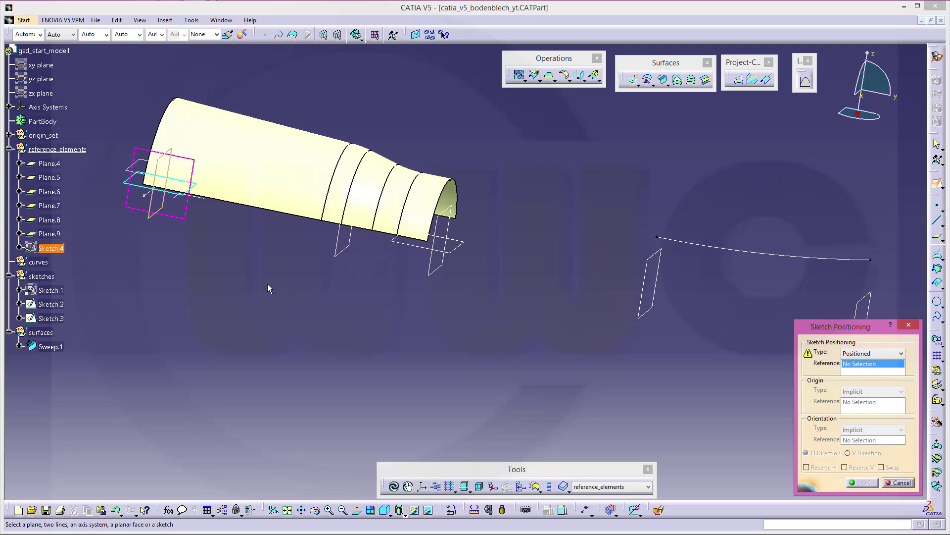
mouse_move(267, 285)
middle_down()
mouse_move(280, 290)
mouse_move(248, 294)
middle_up()
click(424, 264)
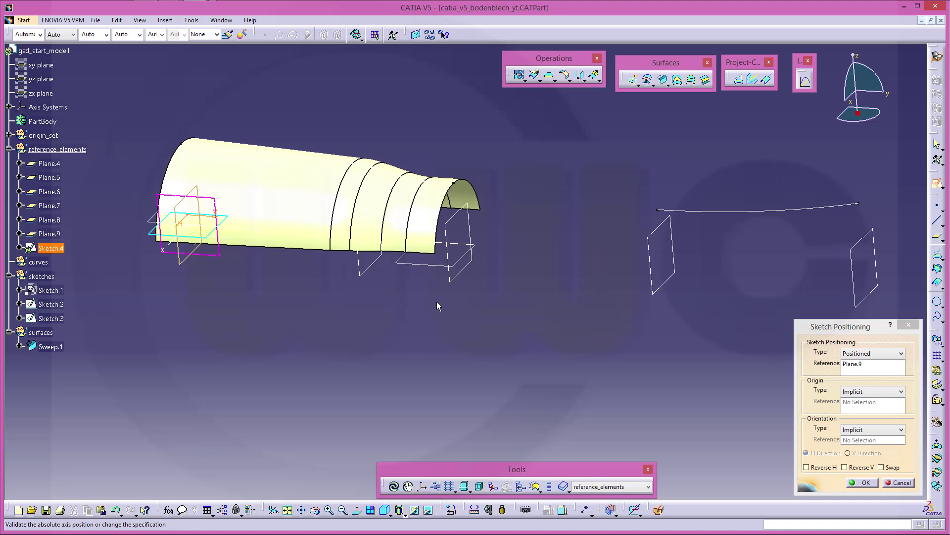
Step: Swap the sketch's H and V directions, reverse V, and enter the sketch
mouse_move(319, 290)
middle_down()
mouse_move(335, 328)
mouse_move(334, 379)
middle_up()
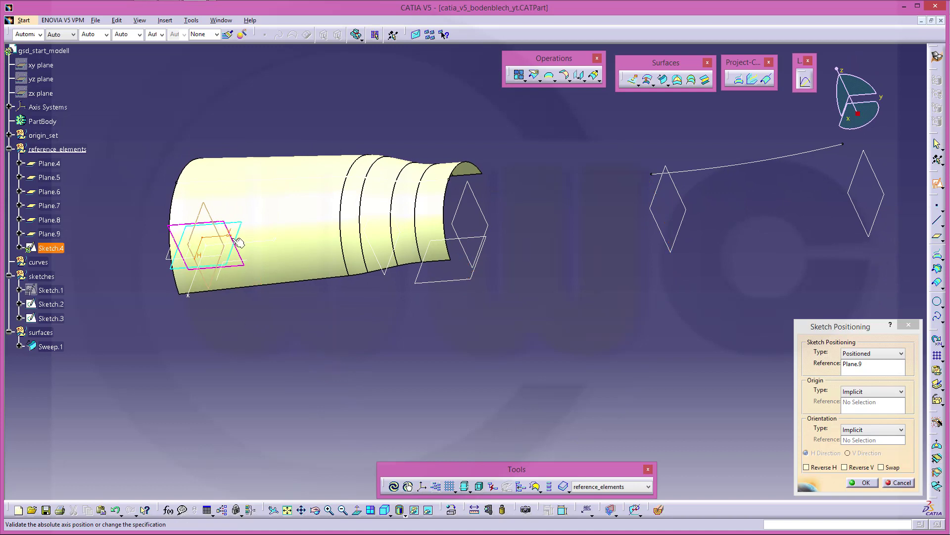
click(882, 467)
click(845, 468)
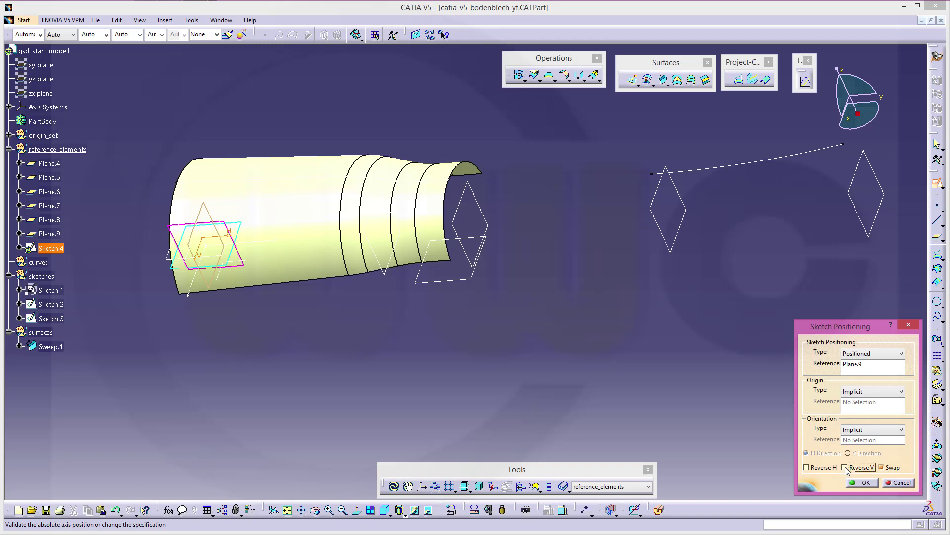
click(866, 483)
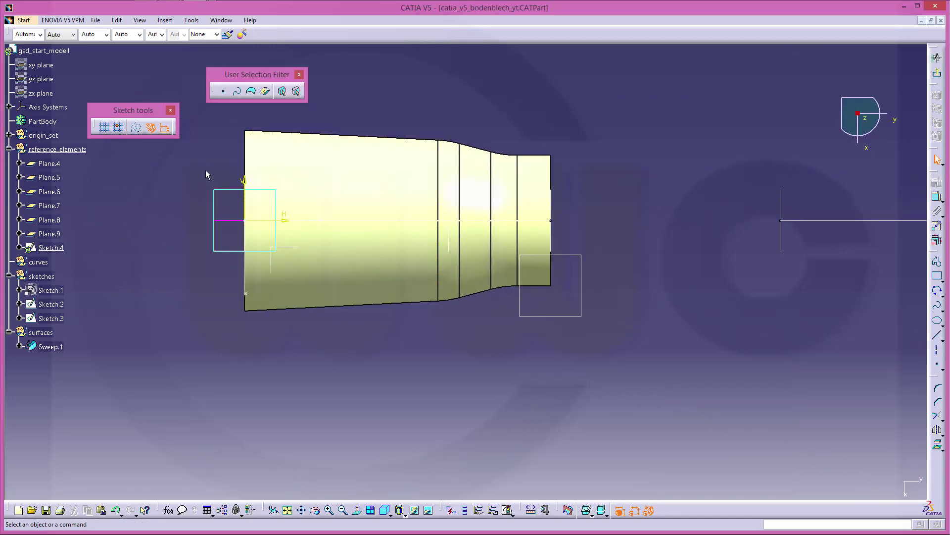
Step: Hide the sketch's origin with its H and V axes, and show Point.2 belonging to Plane.9
drag(227, 169, 294, 234)
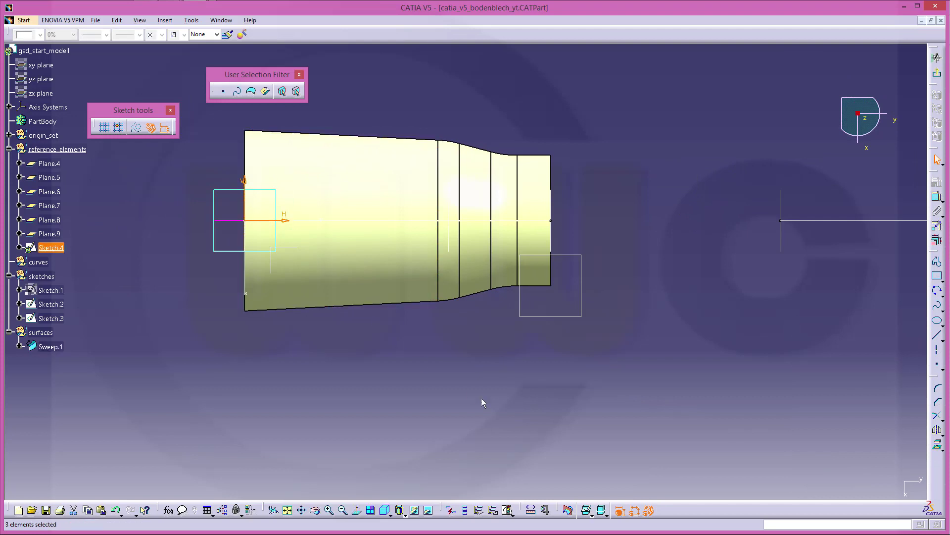
click(441, 491)
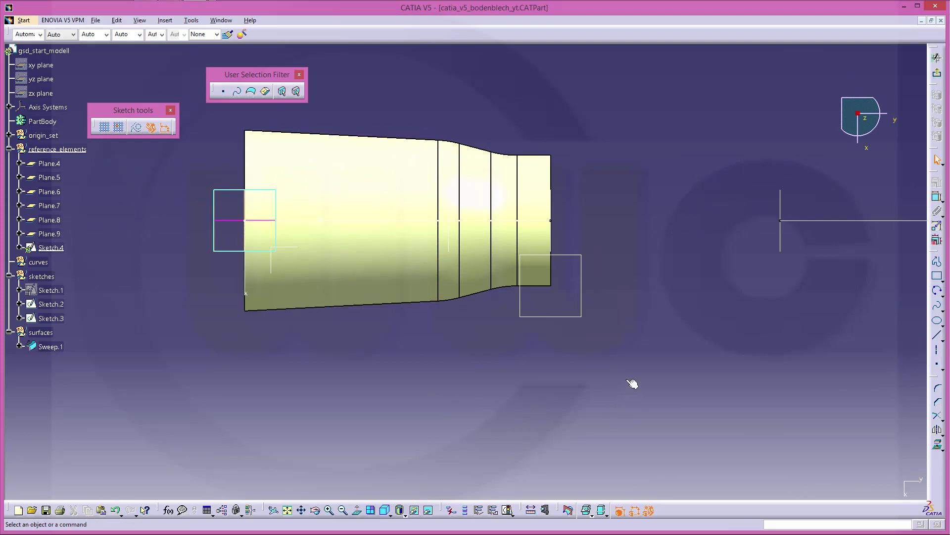
middle_drag(632, 384, 499, 396)
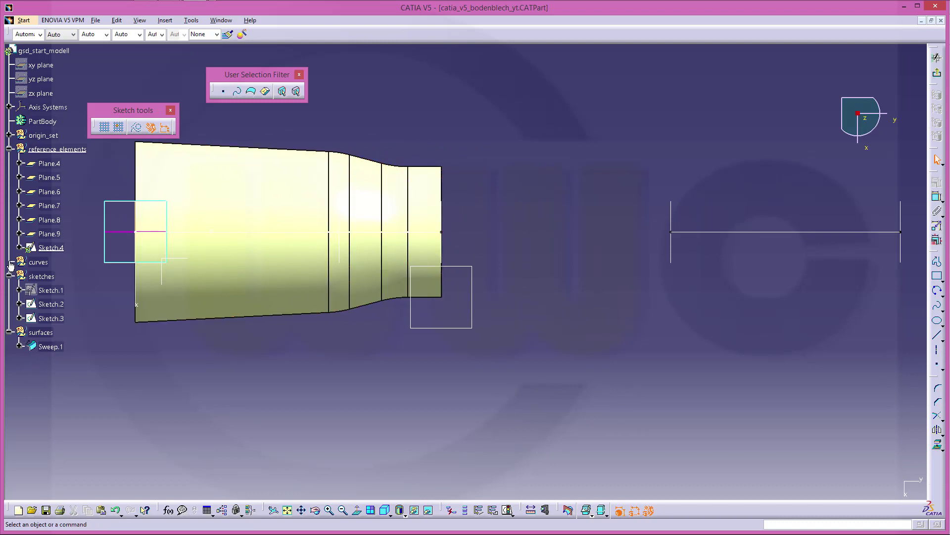
click(19, 233)
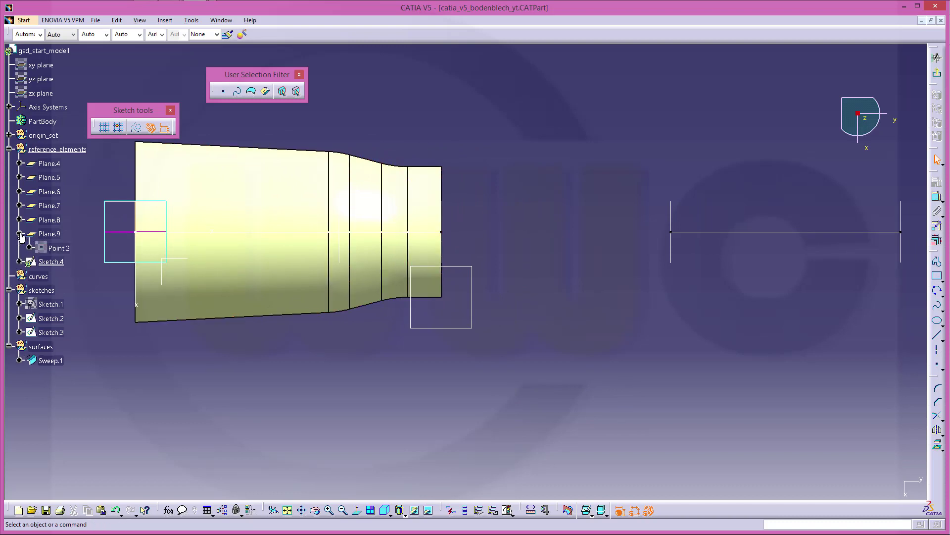
right_click(45, 248)
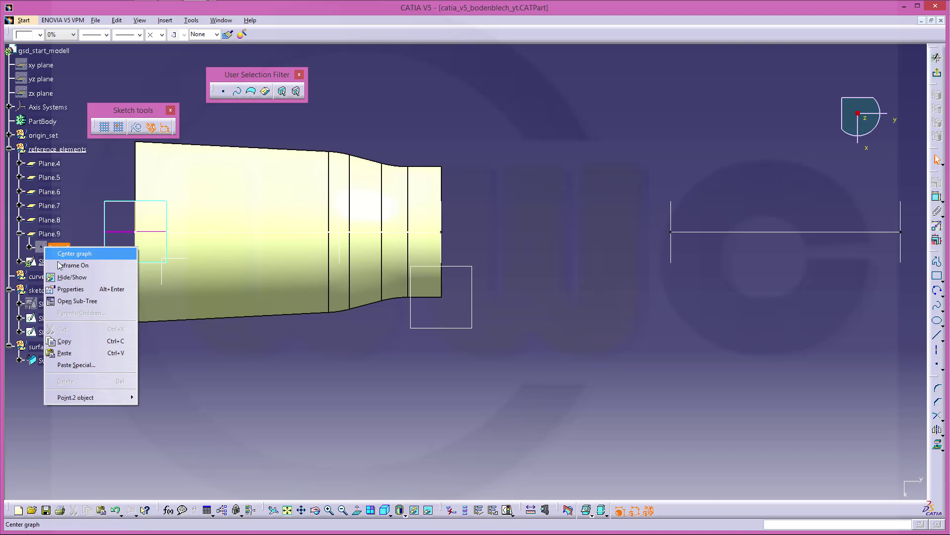
click(68, 278)
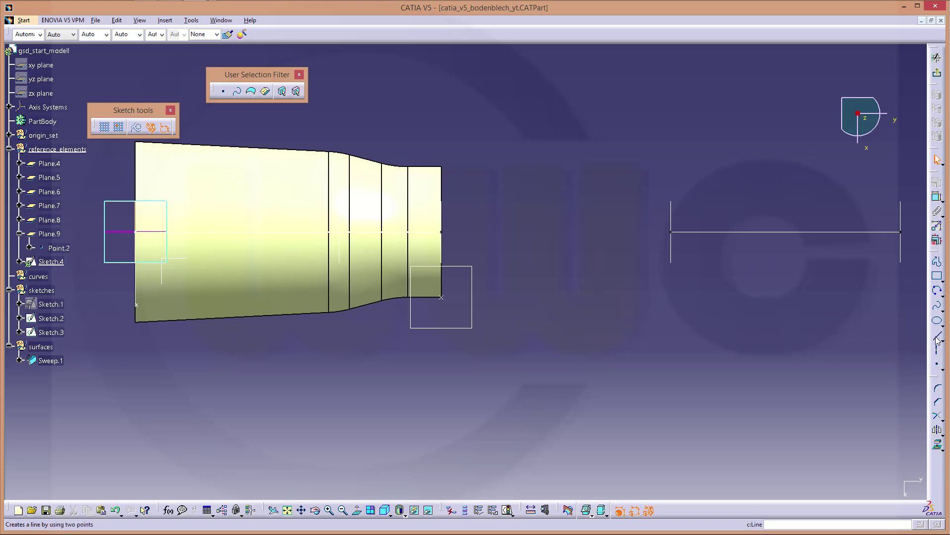
Step: Sketch a profile of a horizontal line and two opposed tangent arcs, radii about 29 mm and 192 mm, and delete the line's horizontal constraint
click(937, 263)
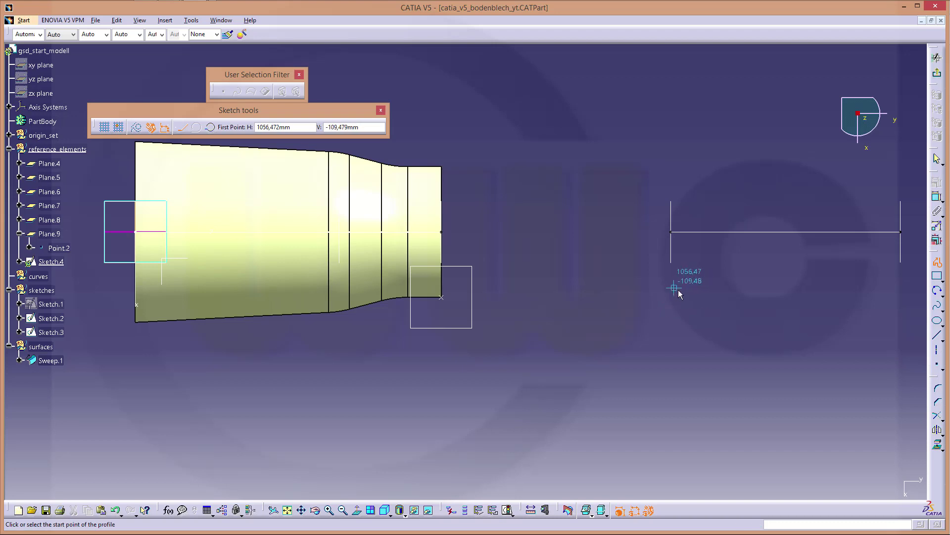
click(808, 297)
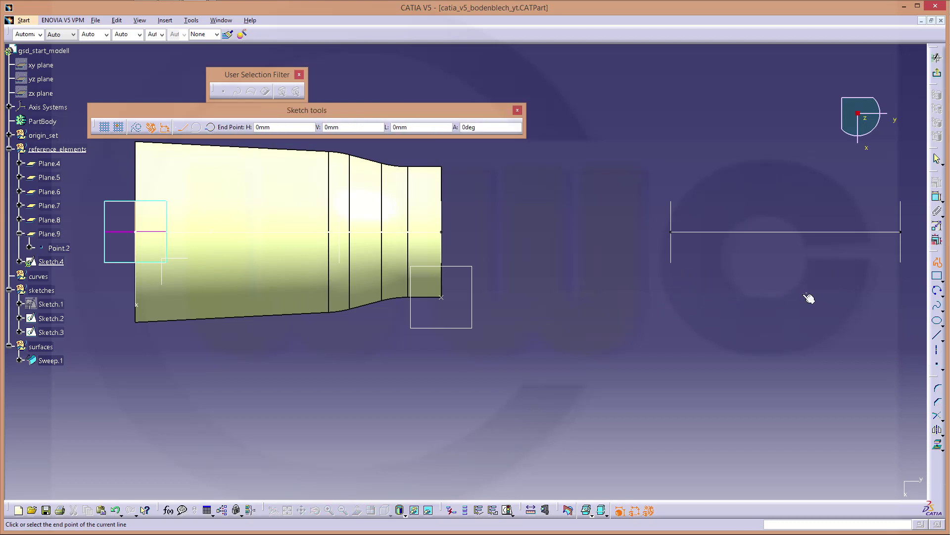
click(602, 293)
drag(588, 303, 589, 304)
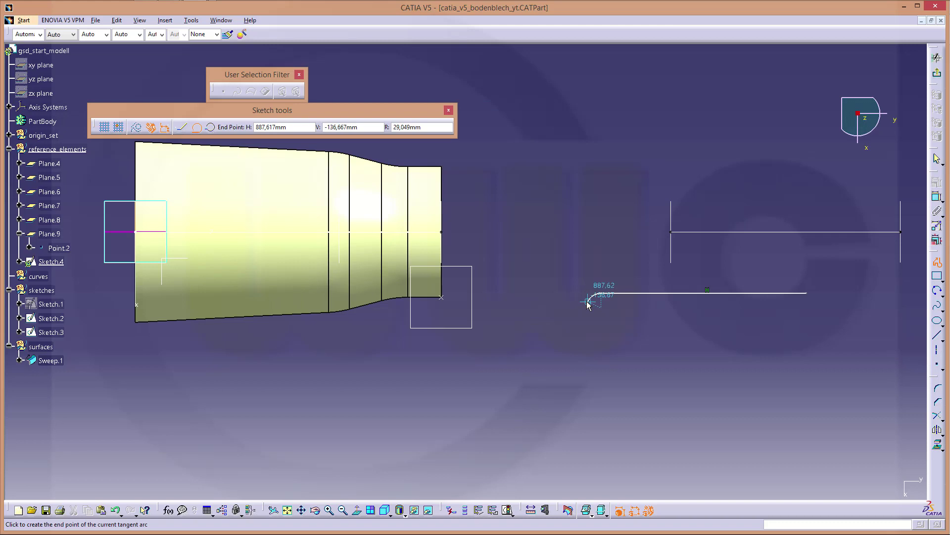
click(589, 303)
drag(590, 302, 556, 318)
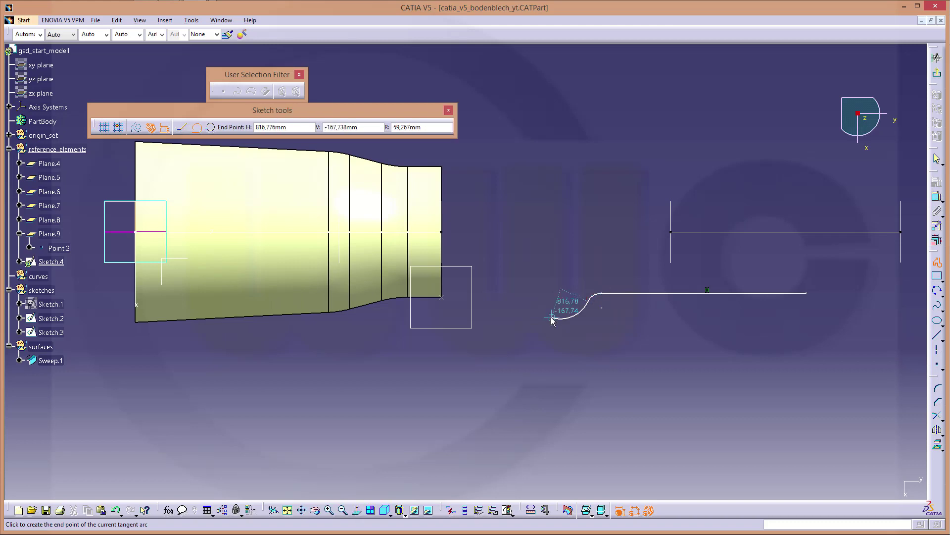
click(504, 356)
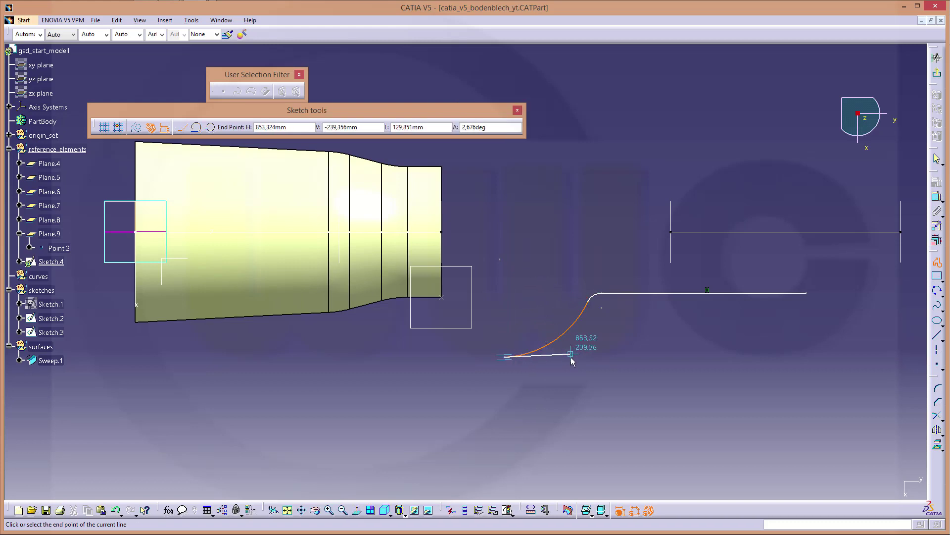
key(Escape)
click(707, 290)
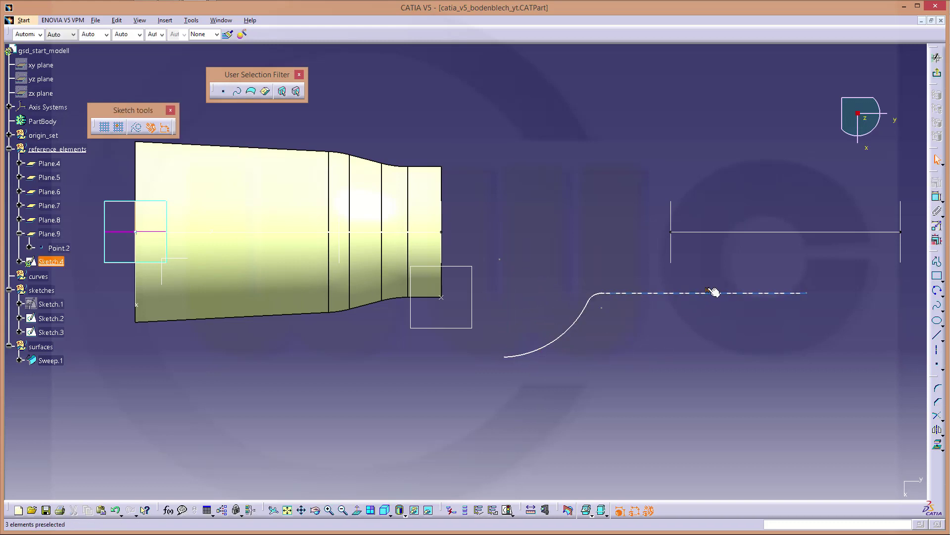
key(Delete)
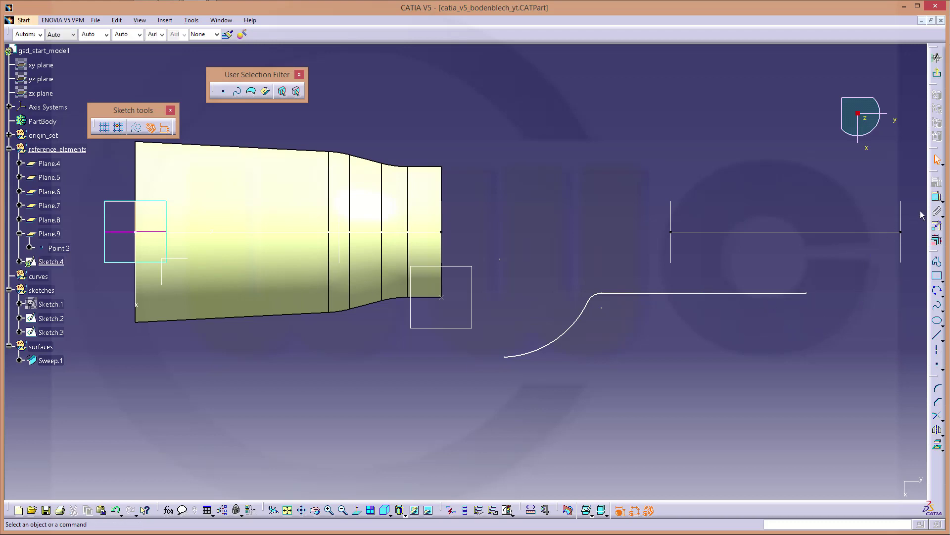
Step: Hide the swept surface Sweep.1 so the axes can be picked while constraining
click(939, 199)
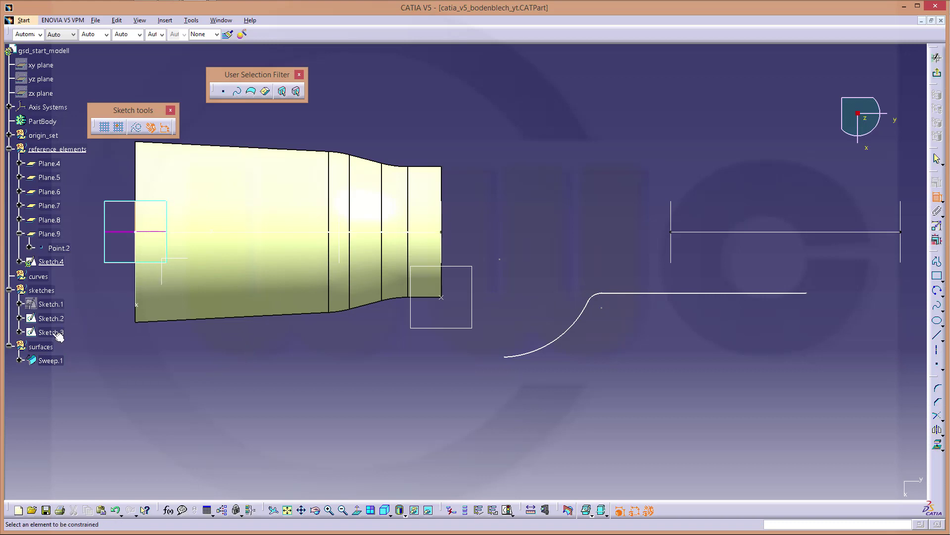
right_click(52, 361)
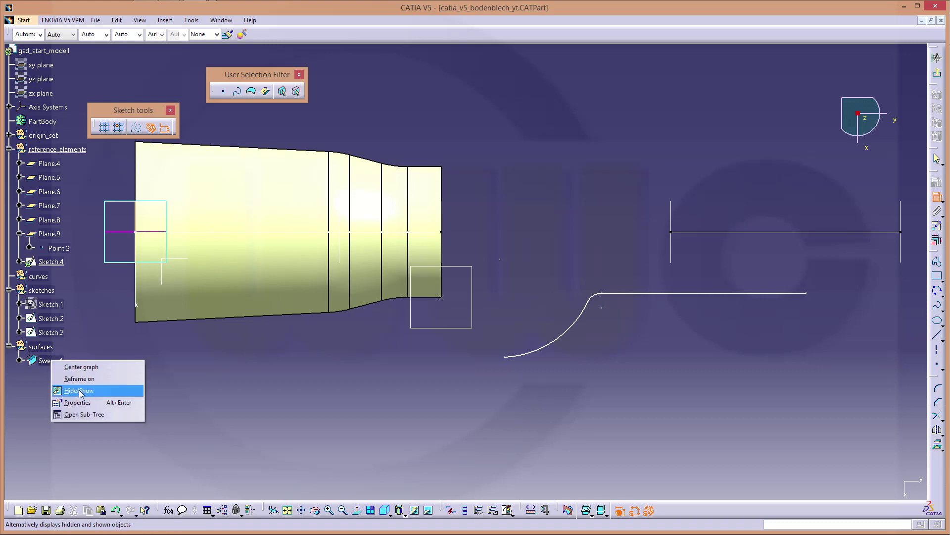
click(79, 390)
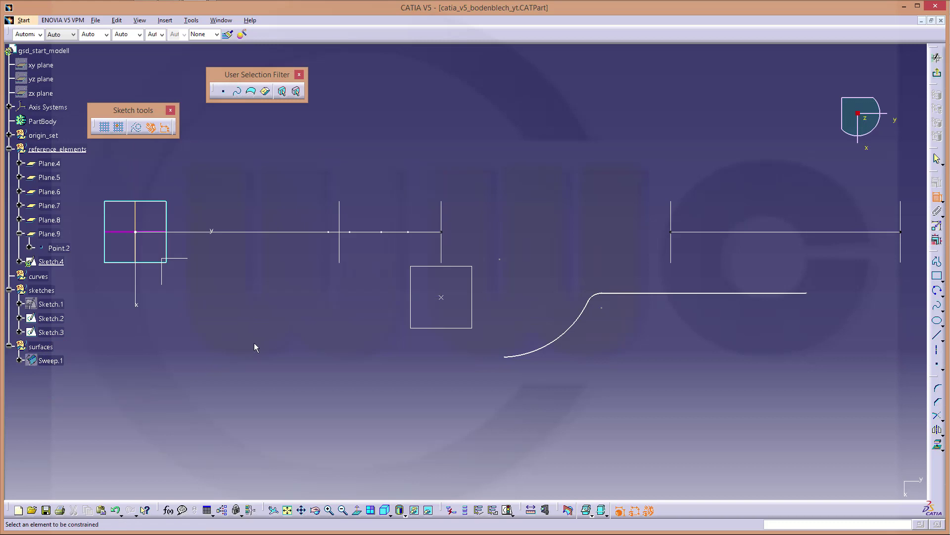
Step: Constrain the profile's straight line at an offset of 98 mm from the y axis
click(211, 229)
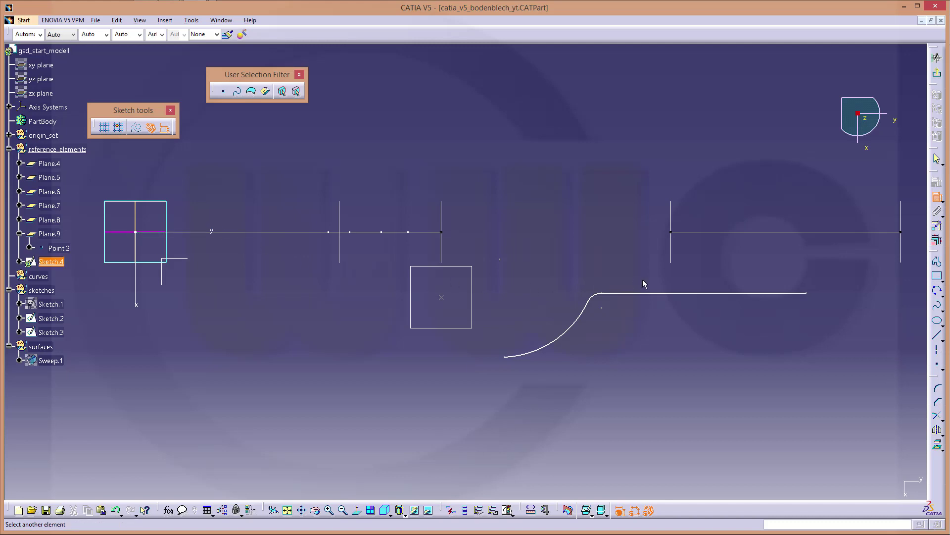
click(720, 293)
click(722, 268)
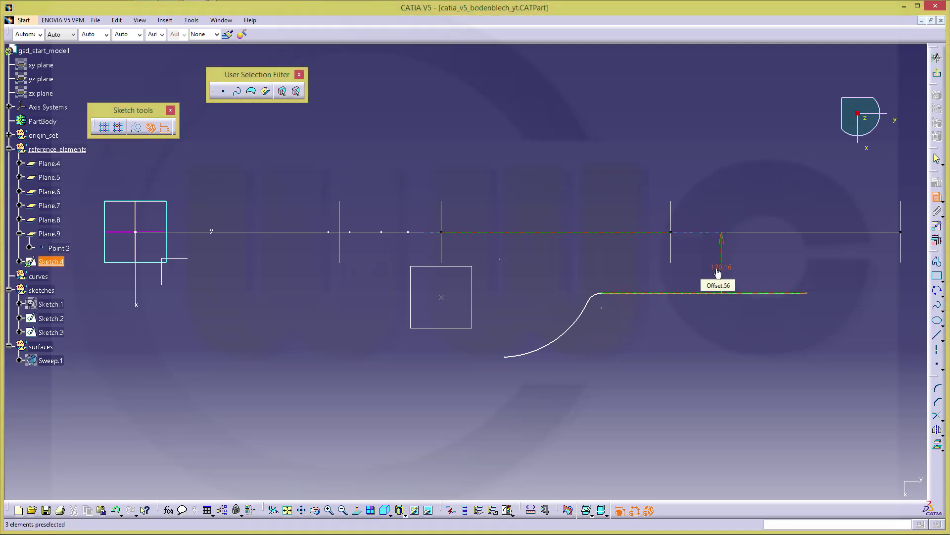
double_click(716, 269)
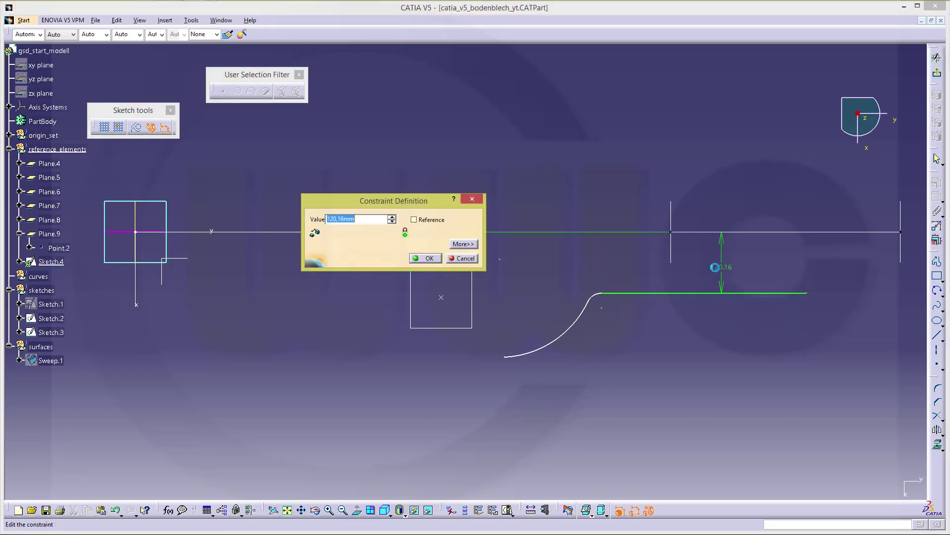
text(98)
key(Return)
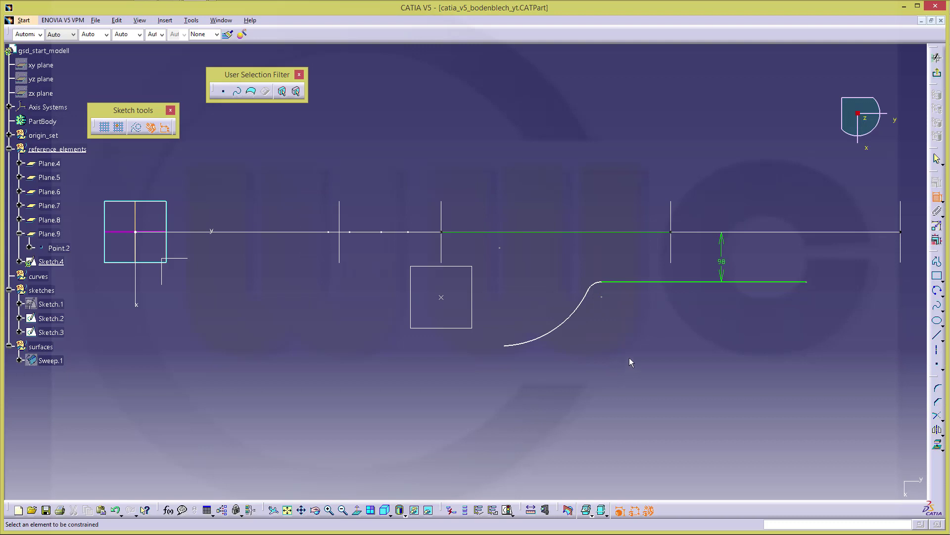
Step: Dimension the arc adjoining the straight line with a radius of 200 mm
click(597, 284)
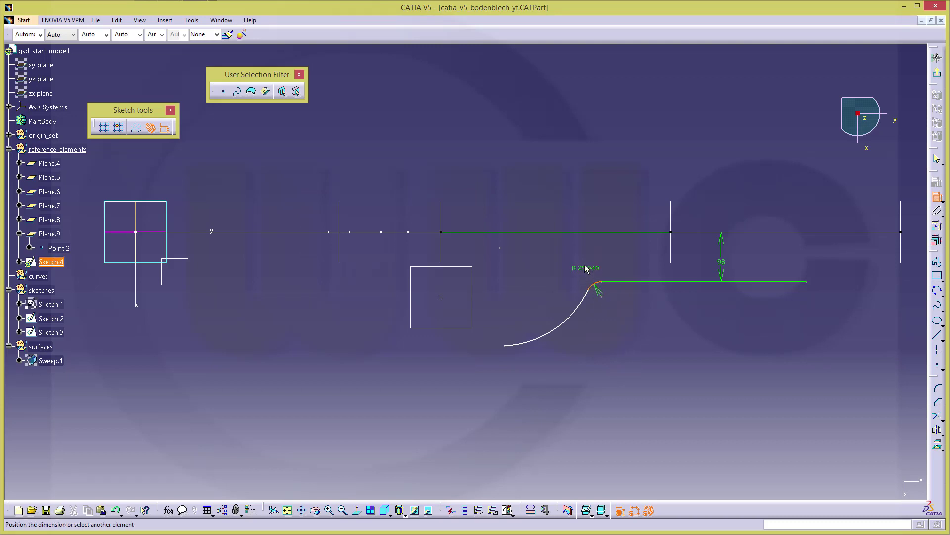
click(584, 263)
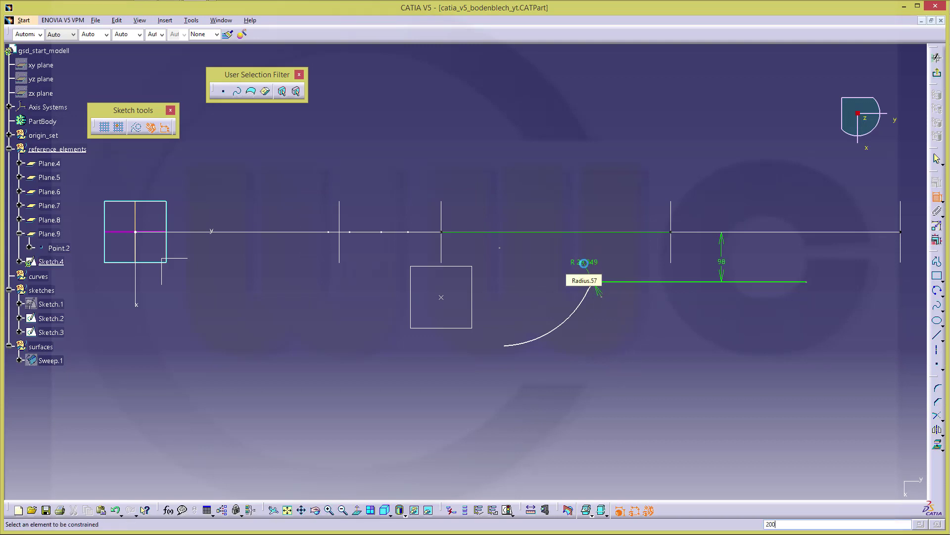
double_click(588, 264)
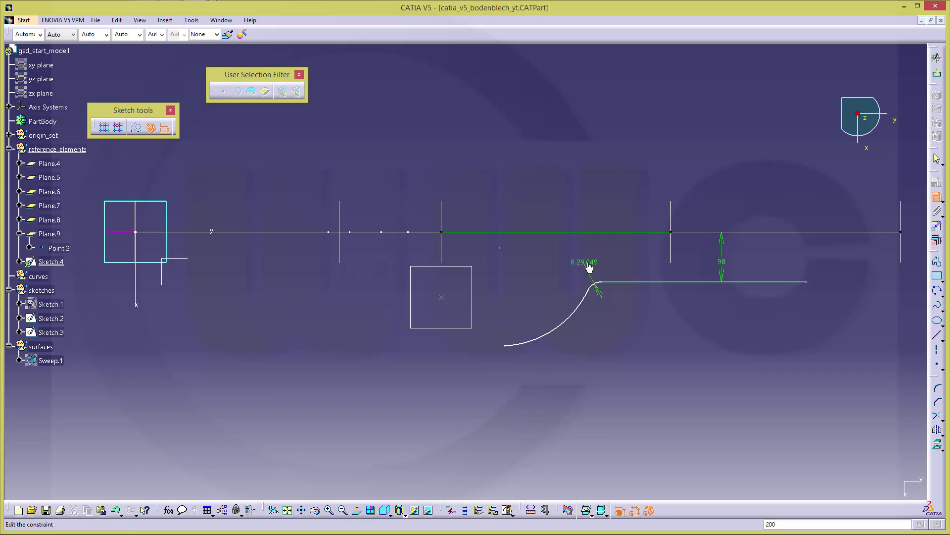
text(200)
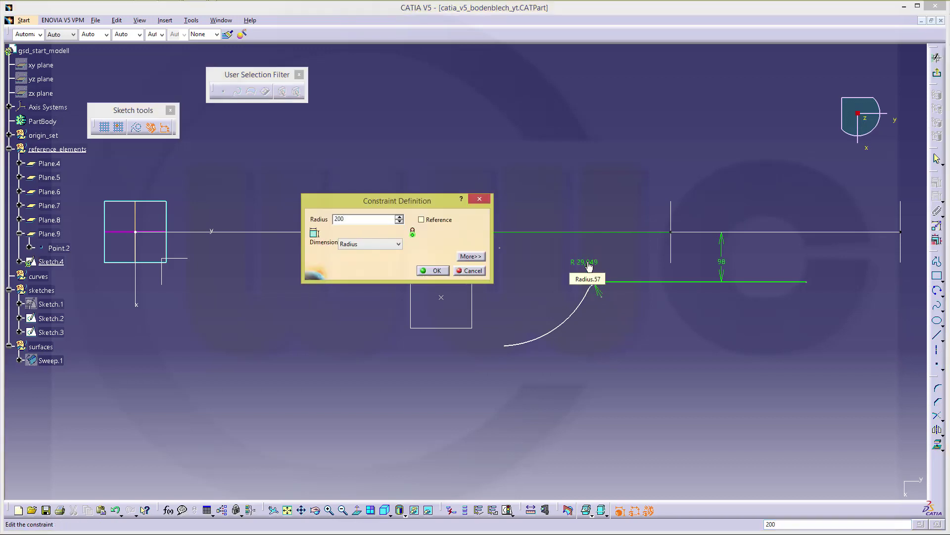
key(Return)
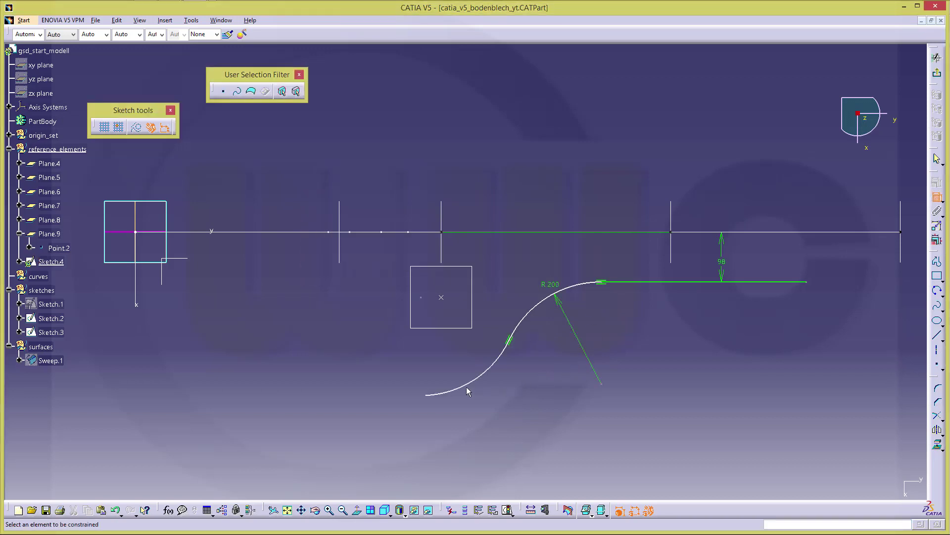
Step: Dimension the profile's outer arc with a radius of 1000 mm
click(466, 387)
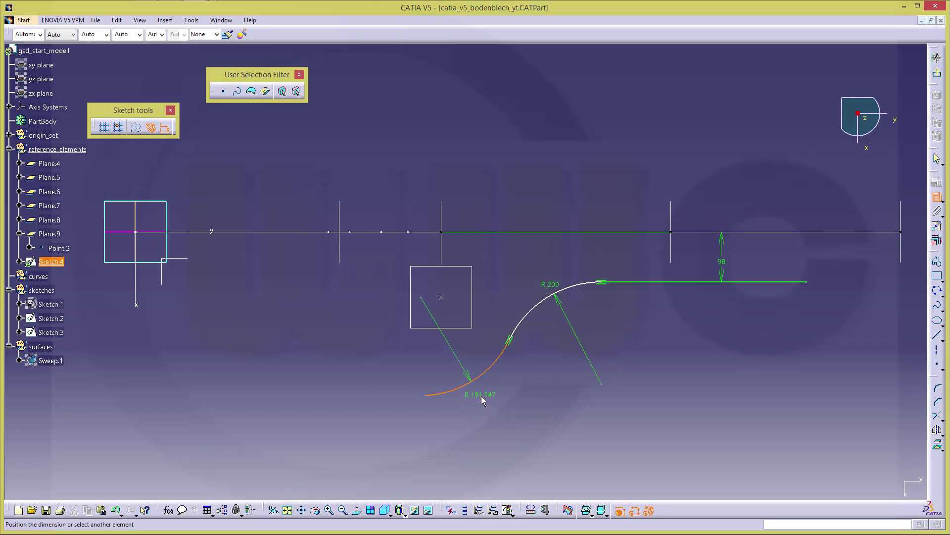
click(482, 399)
double_click(483, 398)
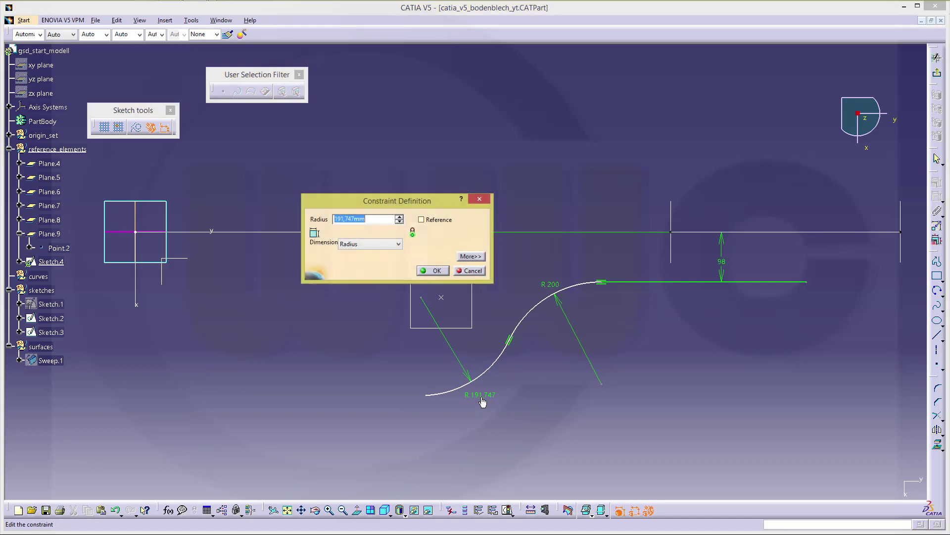
text(1000mm)
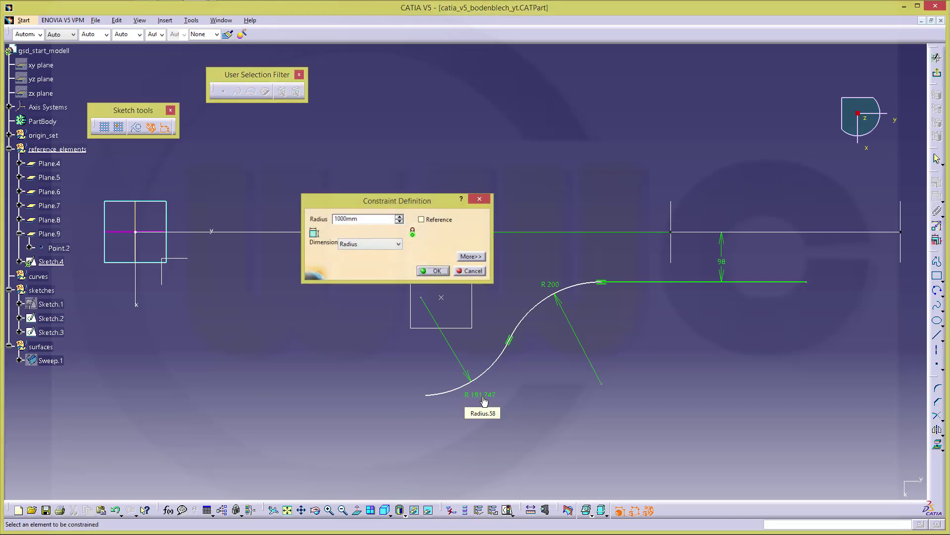
key(Return)
Step: Make the free end of the 1000 mm arc coincident with Point.2
mouse_move(553, 401)
middle_down()
mouse_move(495, 455)
mouse_move(472, 461)
mouse_move(493, 357)
middle_up()
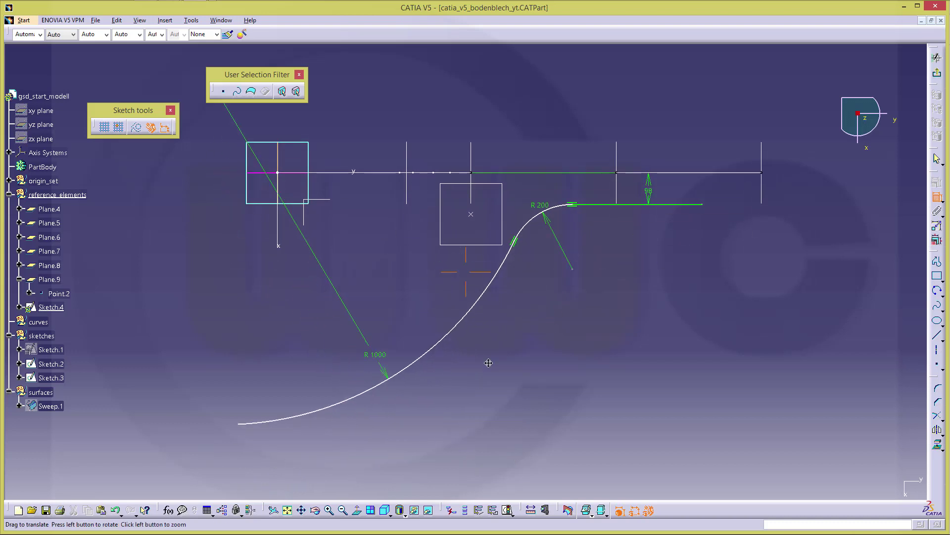
click(241, 425)
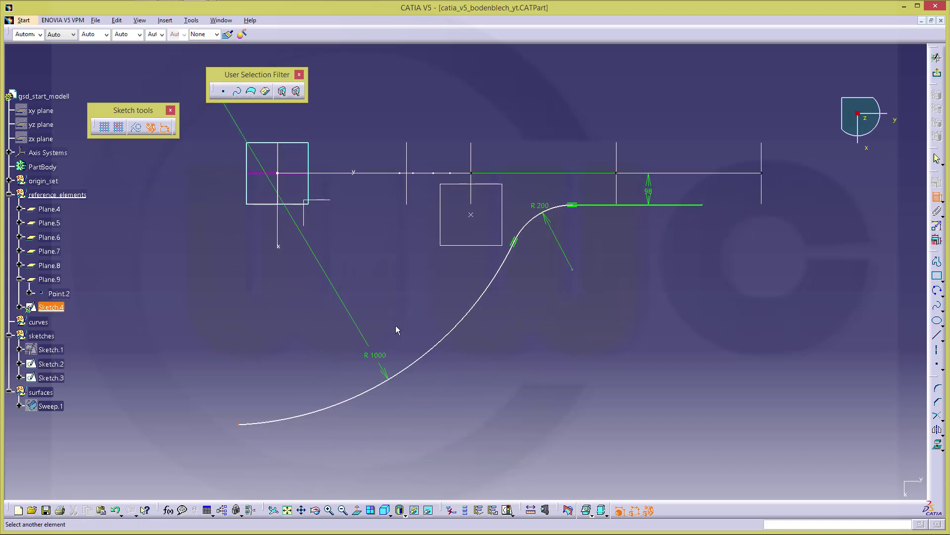
click(471, 214)
right_click(472, 262)
click(512, 334)
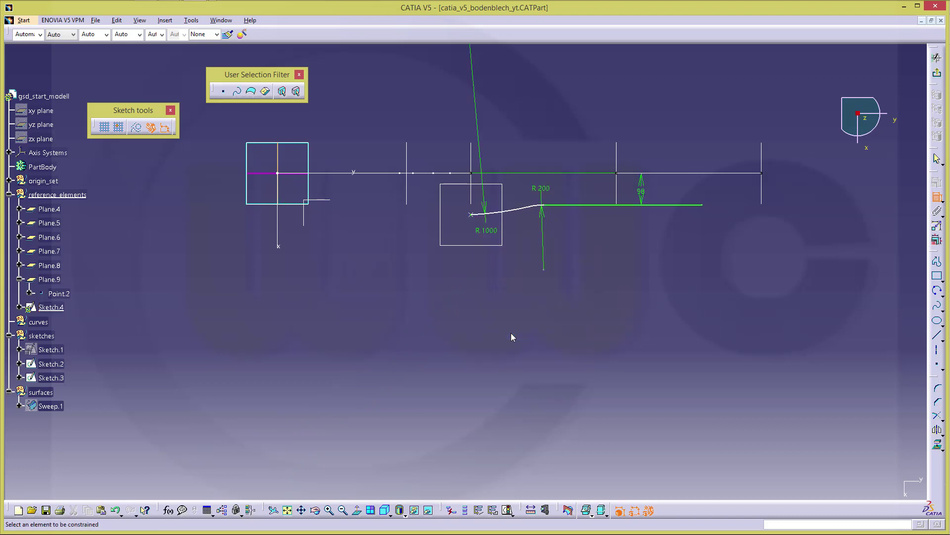
Step: Constrain the straight line's free end at a distance of 1350 mm from the x axis
ctrl+middle_drag(556, 271, 545, 222)
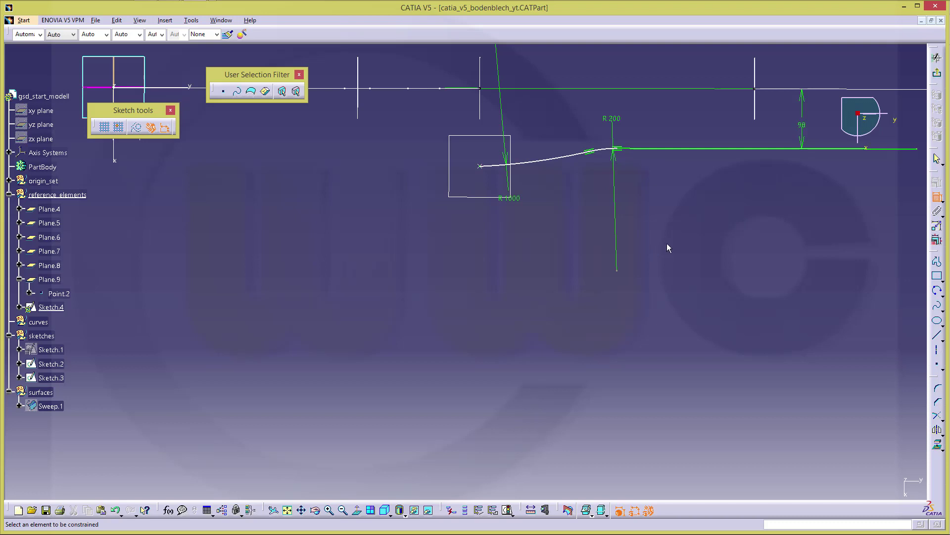
mouse_move(667, 248)
middle_down()
mouse_move(466, 276)
mouse_move(427, 296)
middle_up()
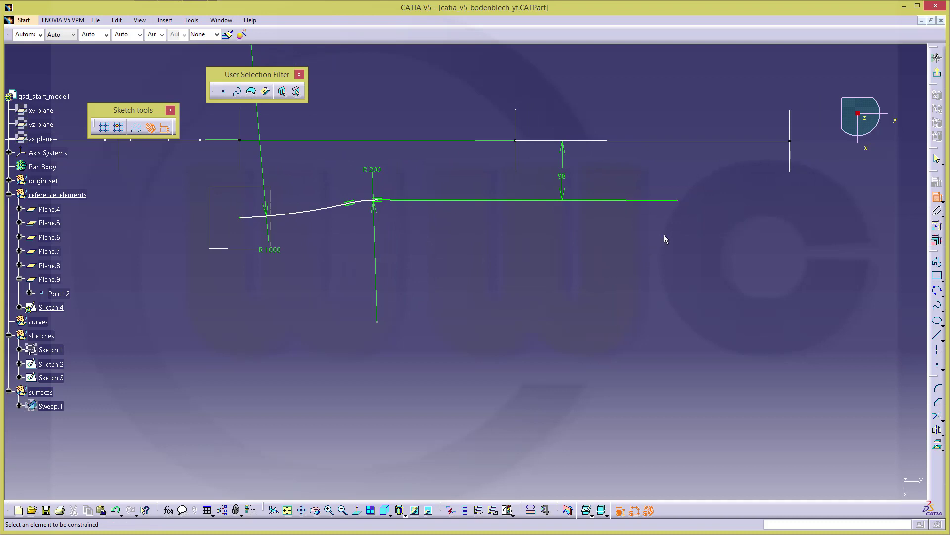
middle_drag(665, 236, 670, 262)
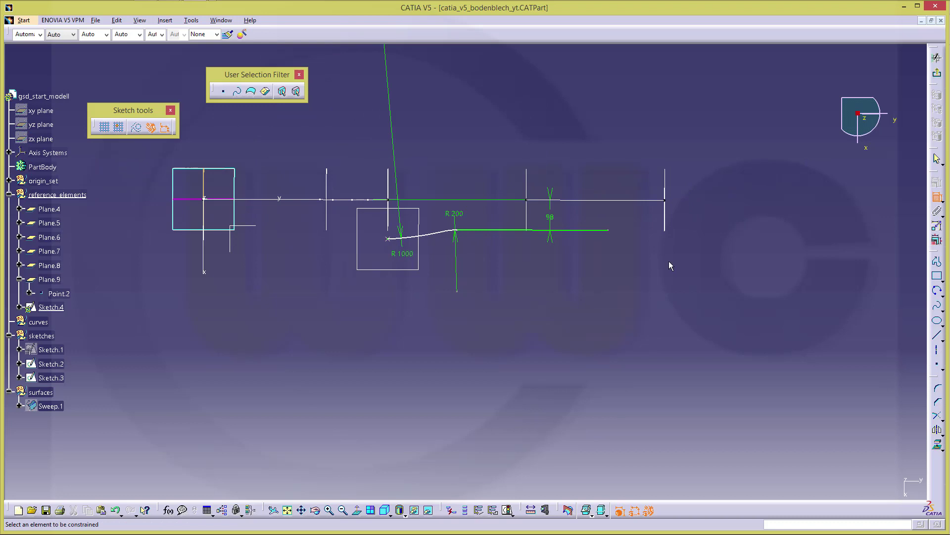
click(608, 230)
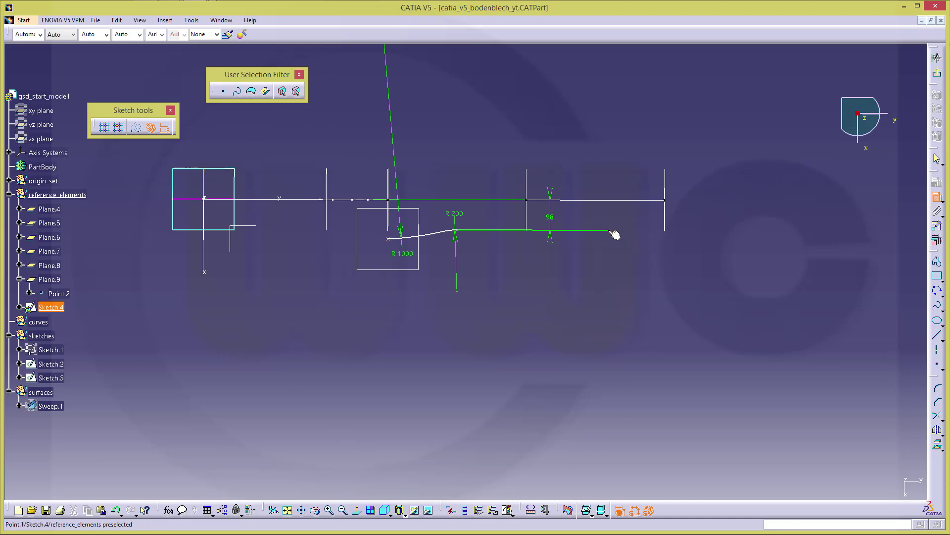
click(210, 272)
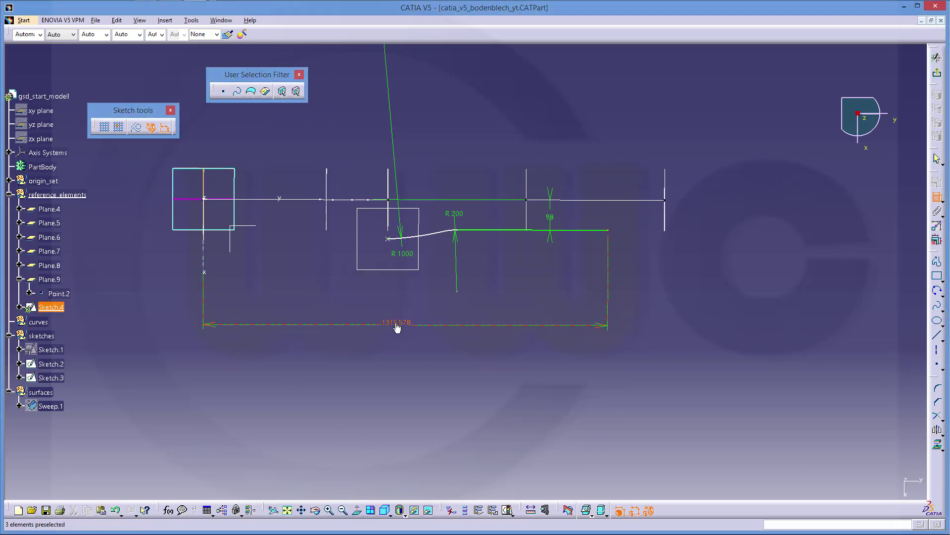
click(396, 326)
double_click(397, 324)
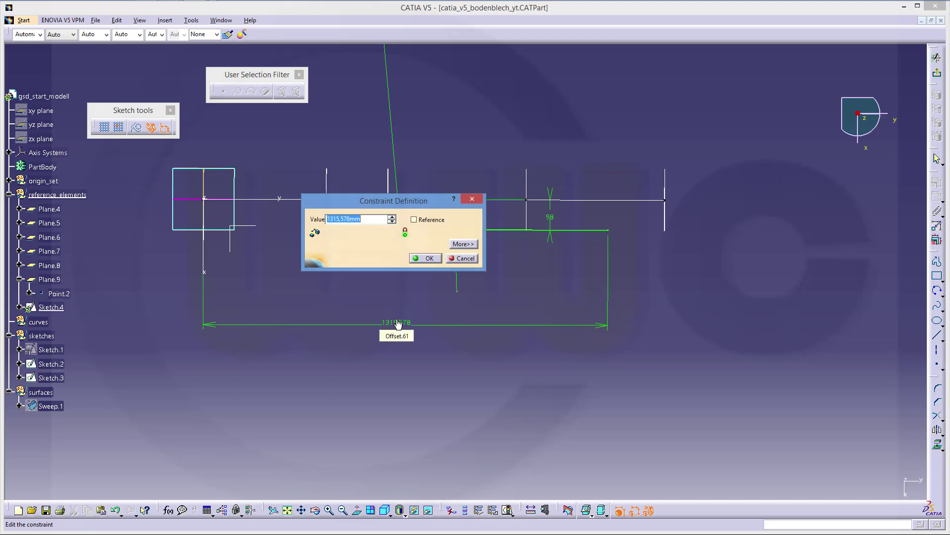
text(1350)
key(Return)
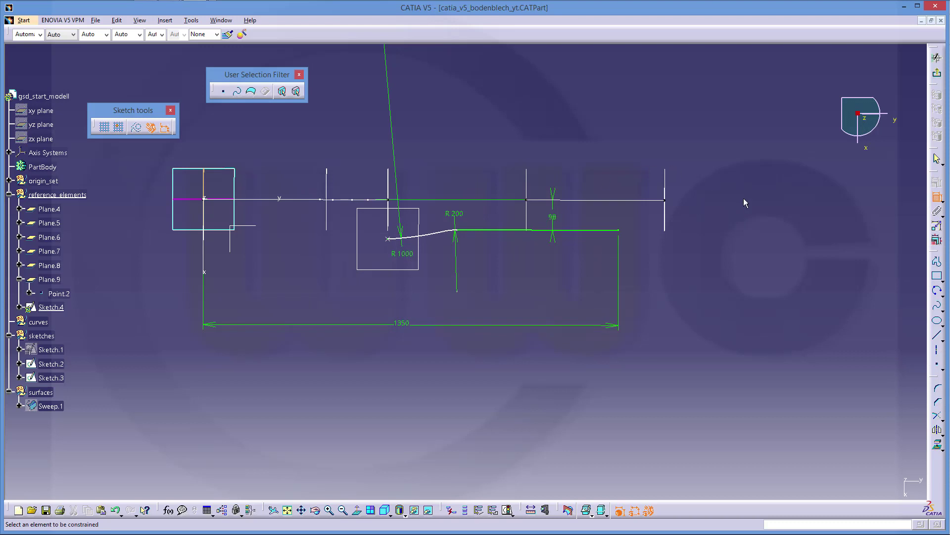
Step: Sketch a three-point arc of about 372 mm radius from the straight line's free end, curving toward the outermost reference plane
click(936, 291)
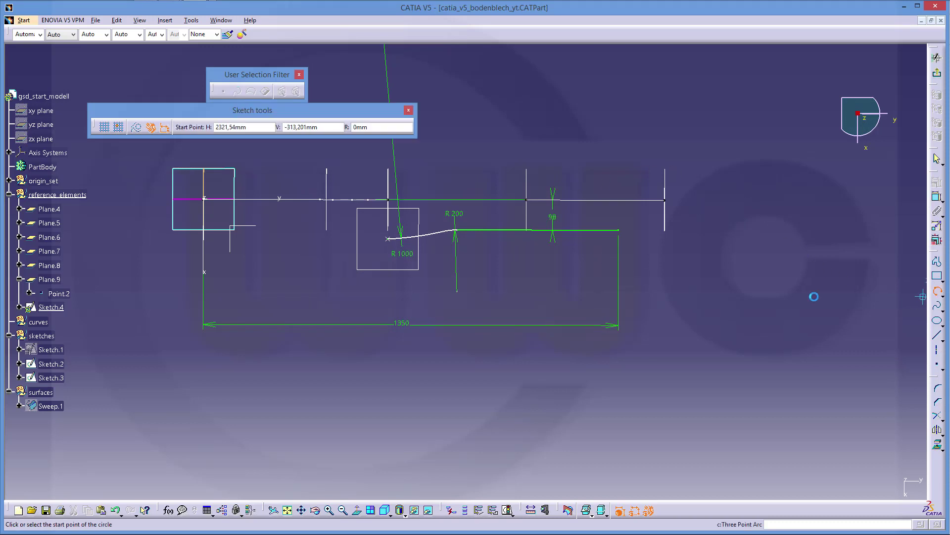
middle_drag(691, 287, 632, 250)
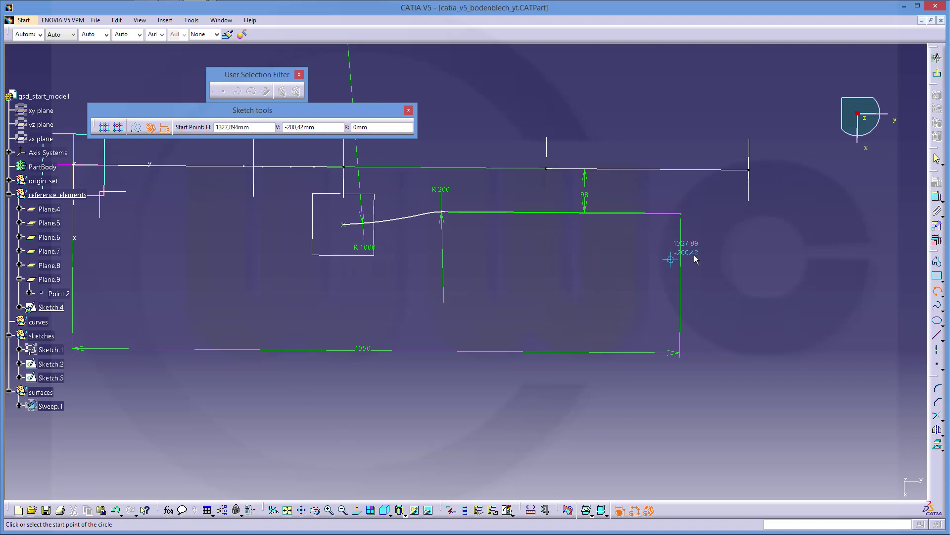
click(682, 215)
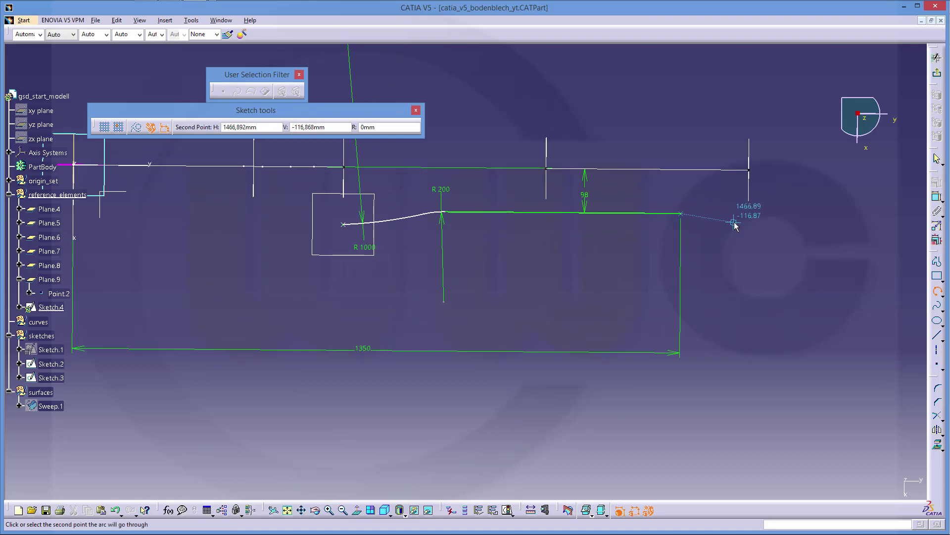
click(757, 233)
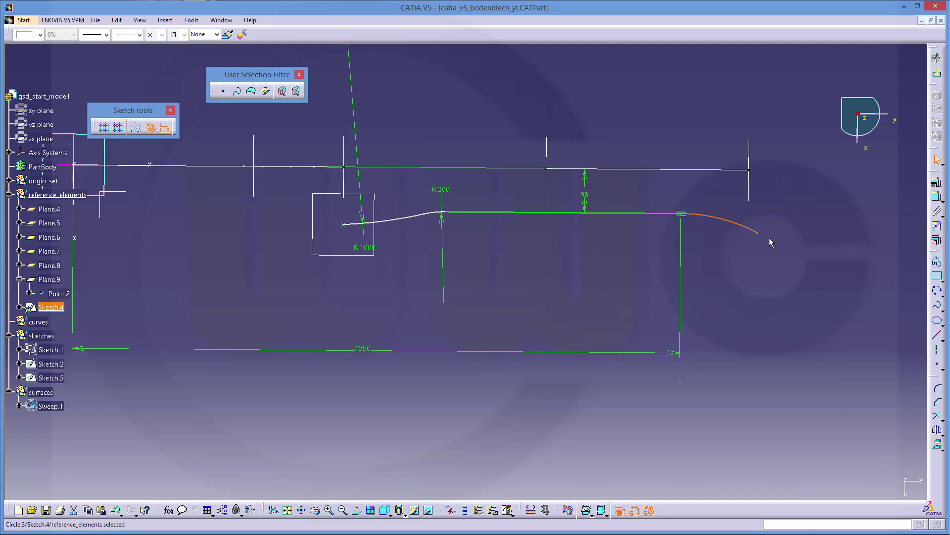
click(770, 269)
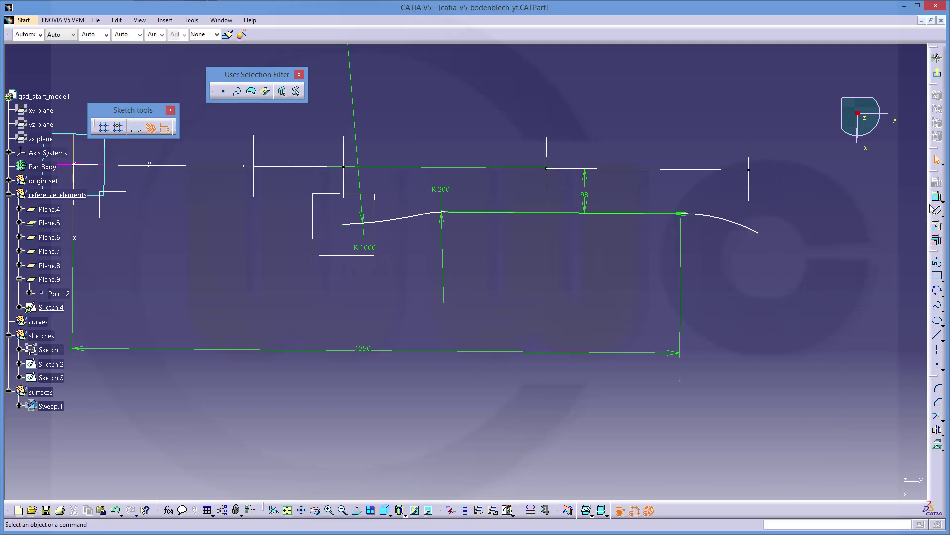
Step: Dimension the new end arc with a radius of 300 mm
click(936, 196)
click(738, 228)
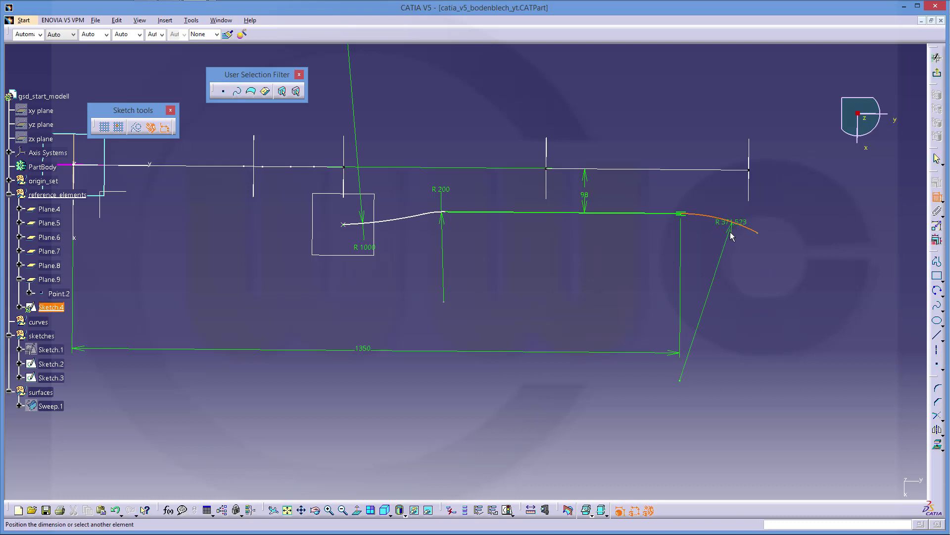
click(732, 247)
double_click(729, 245)
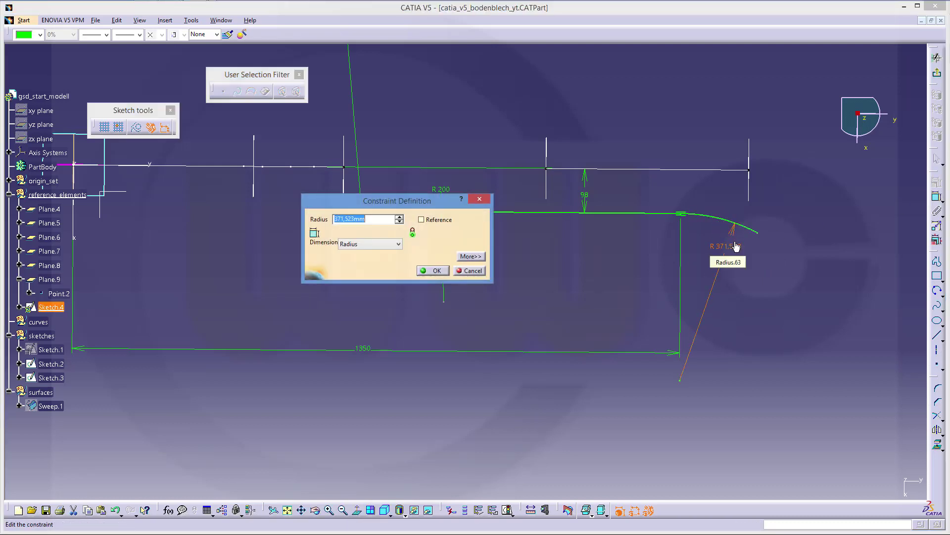
text(300)
key(Return)
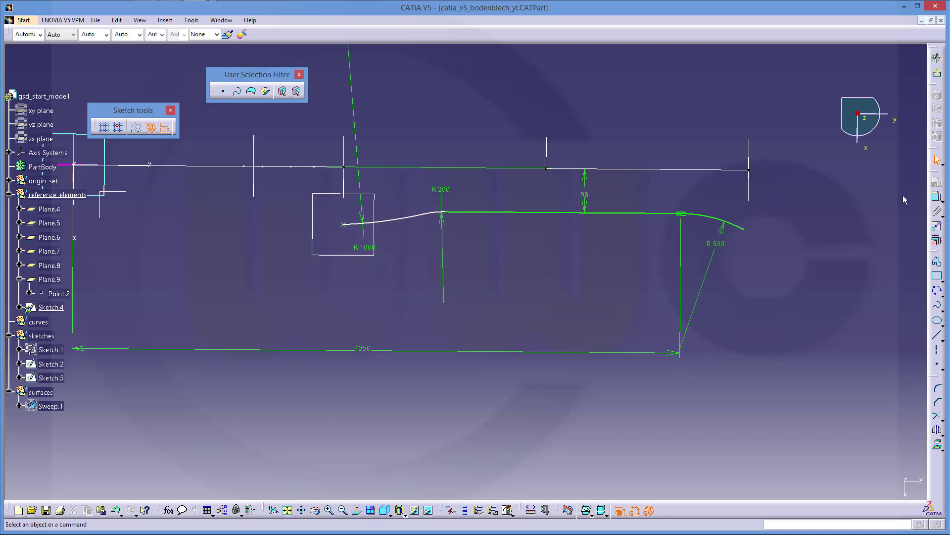
Step: Make the free end of the 300 mm arc coincident with the outermost reference plane
click(937, 197)
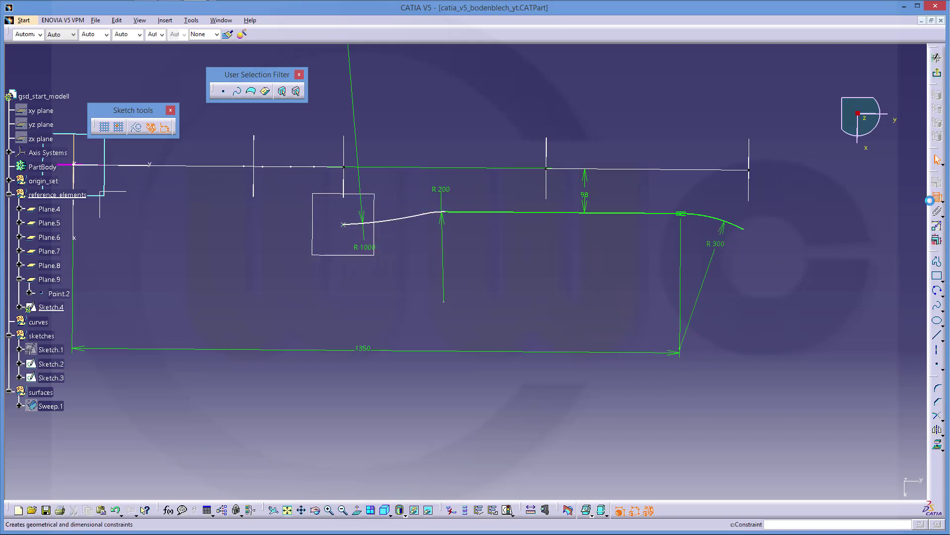
click(744, 230)
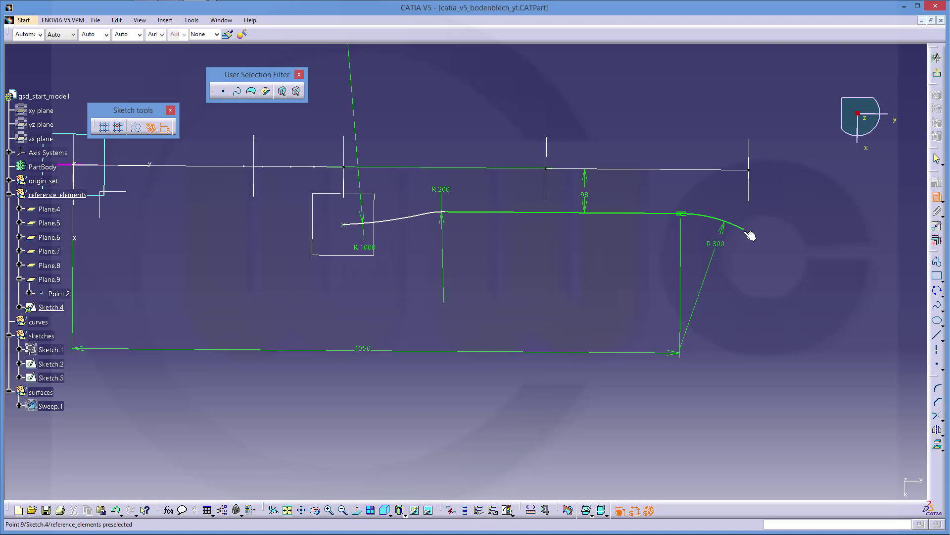
click(750, 196)
right_click(786, 199)
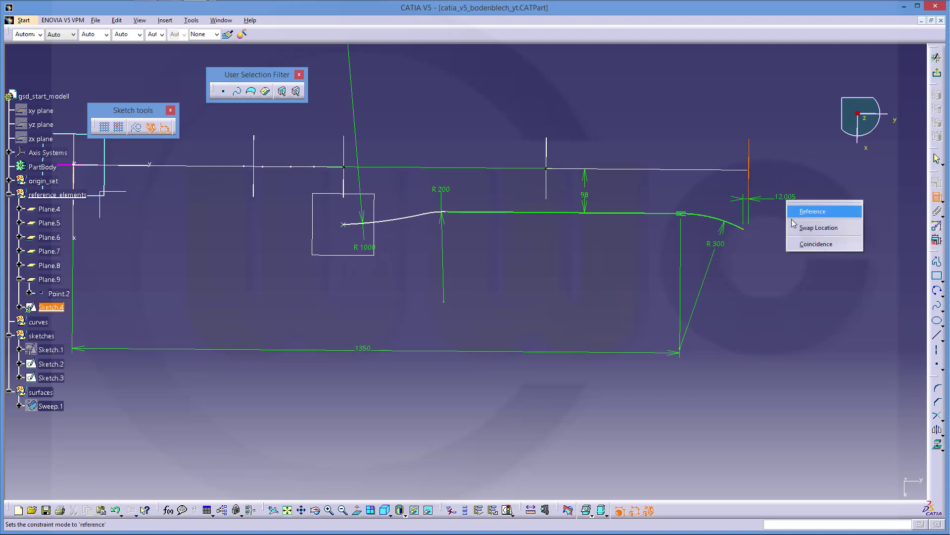
click(802, 245)
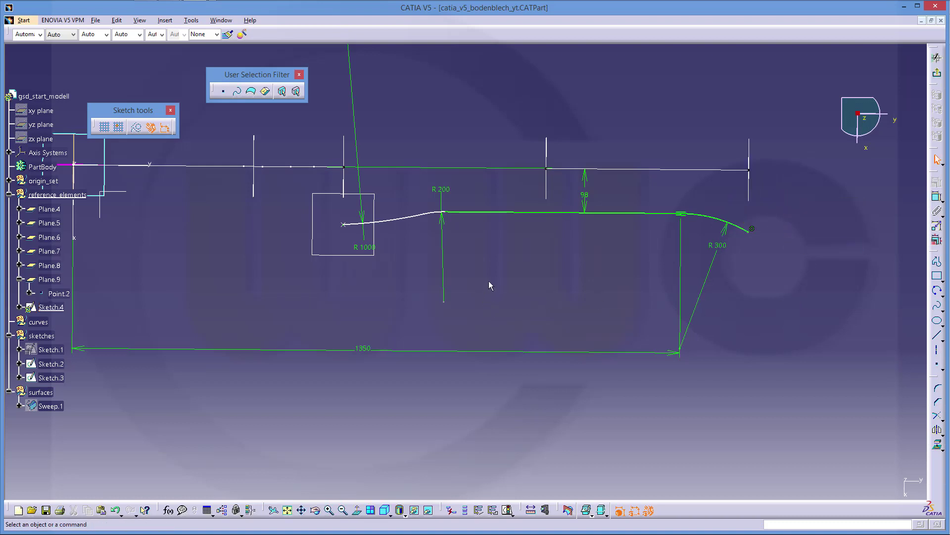
Step: Show the hidden Sweep.1 surface beside the sketch profile
mouse_move(488, 286)
ctrl+middle_down()
mouse_move(488, 239)
mouse_move(561, 244)
ctrl+middle_up()
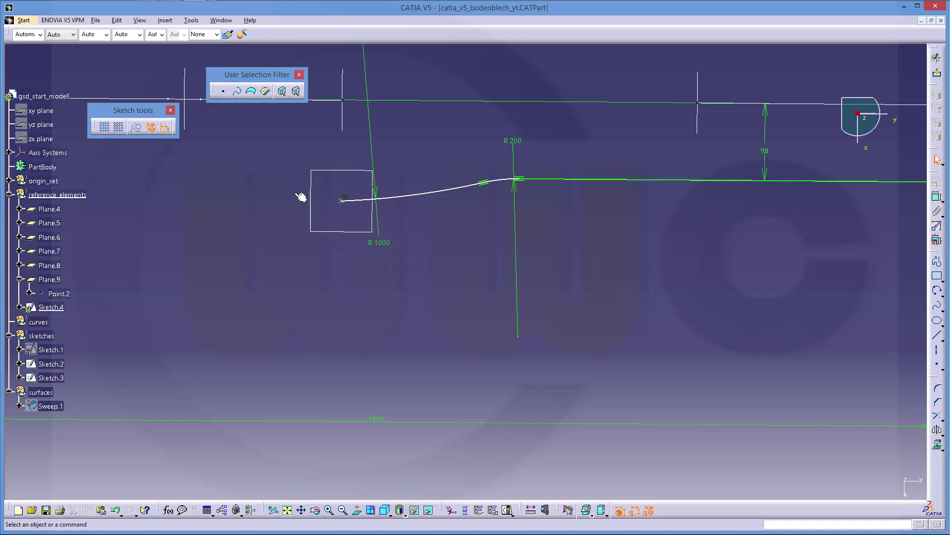
mouse_move(373, 237)
middle_down()
mouse_move(596, 254)
mouse_move(608, 280)
middle_up()
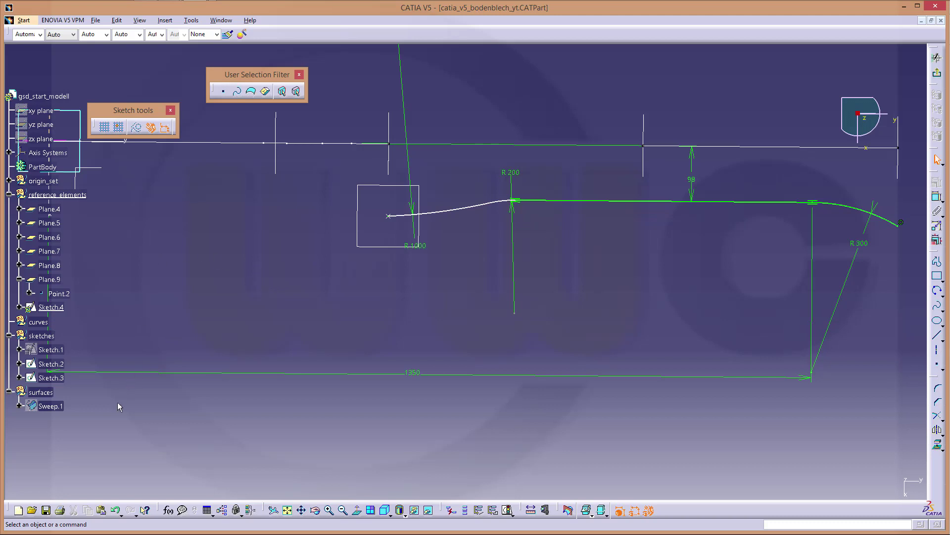
right_click(52, 405)
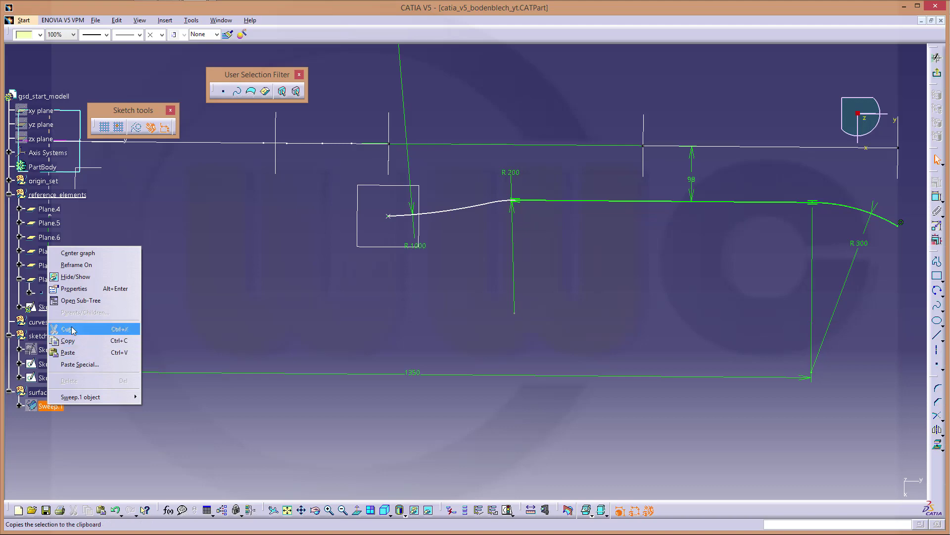
click(80, 276)
mouse_move(236, 286)
middle_down()
mouse_move(274, 282)
mouse_move(384, 301)
mouse_move(395, 272)
mouse_move(345, 236)
middle_up()
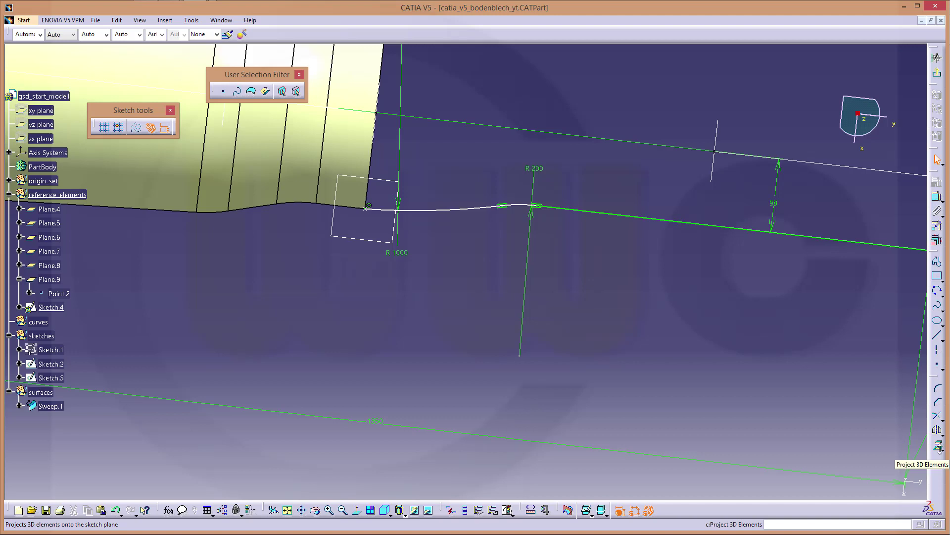
Step: Project the Sweep.1 edge adjoining the 1000 mm arc into the sketch and convert the projection to a construction element
click(938, 447)
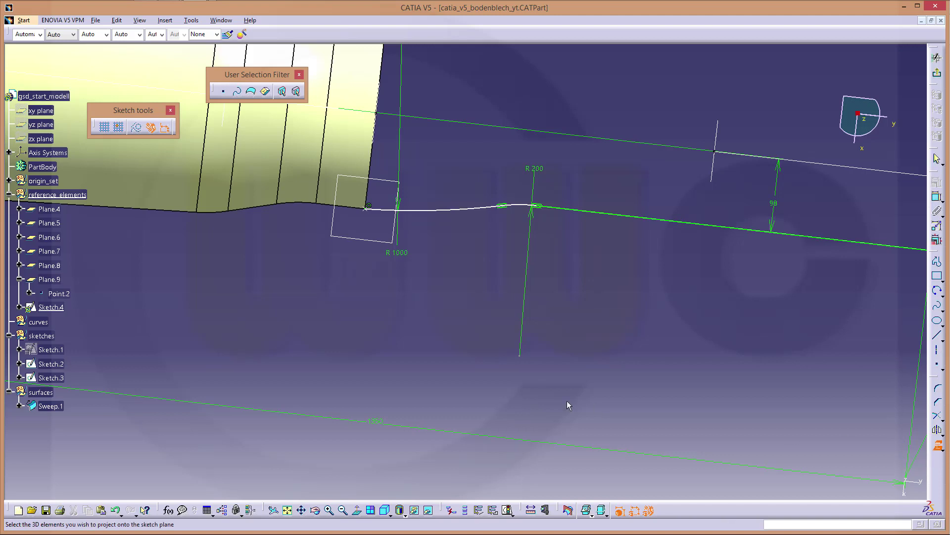
click(361, 207)
click(491, 310)
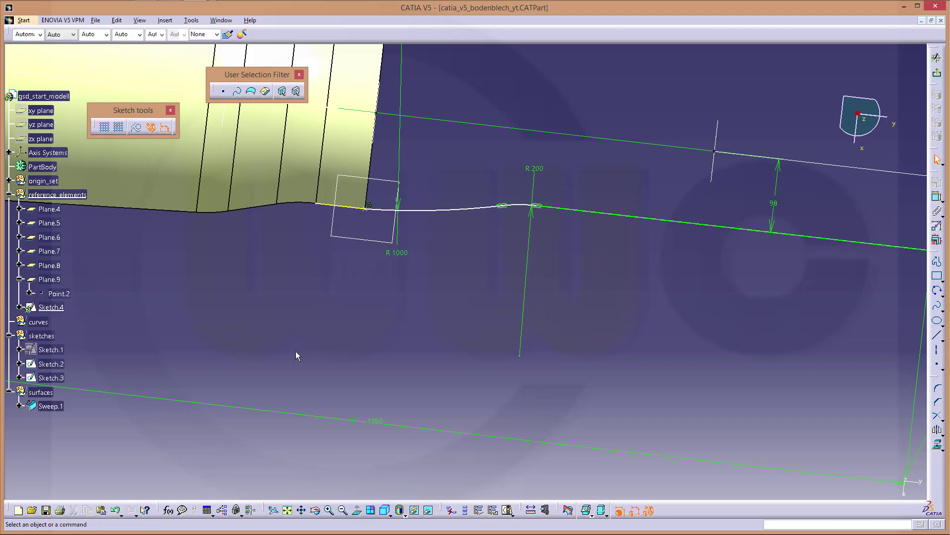
click(332, 208)
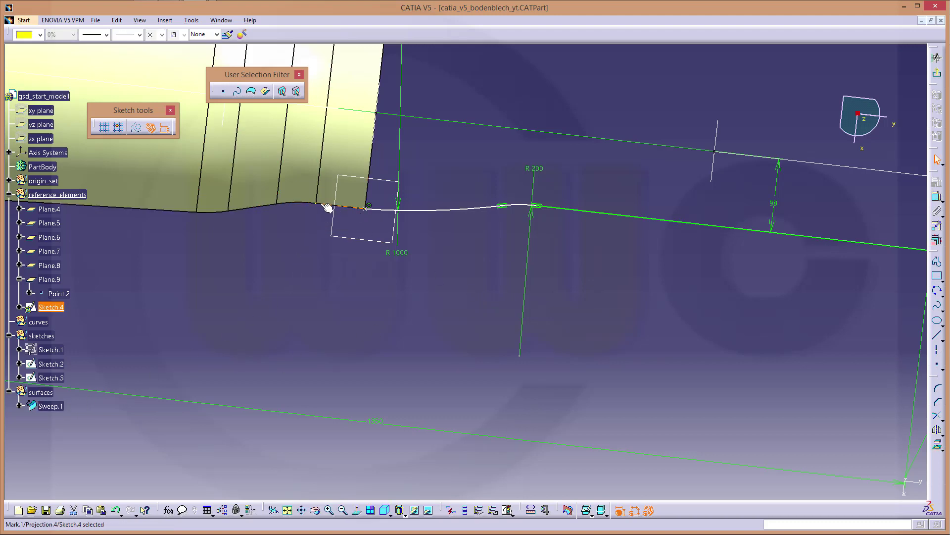
click(438, 297)
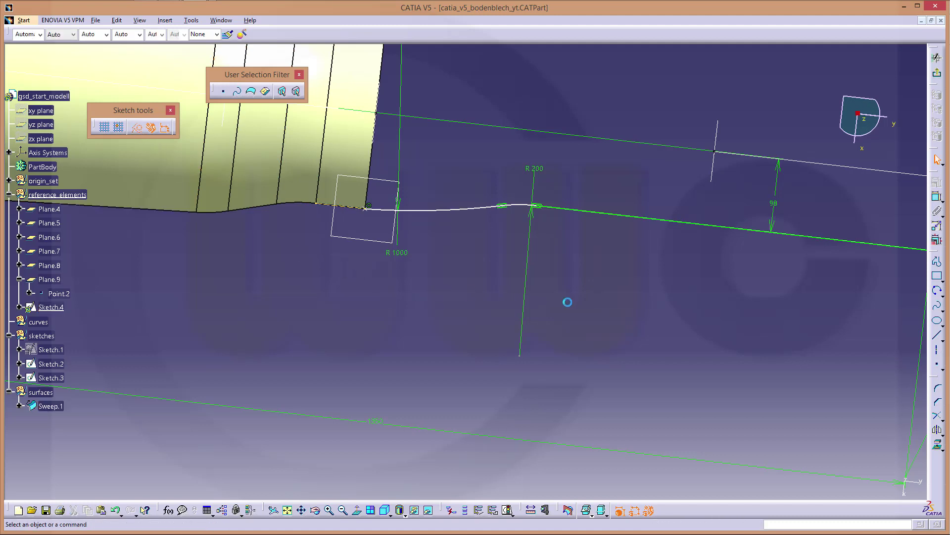
Step: Constrain the 1000 mm arc tangent to the projected construction edge of Sweep.1
click(938, 199)
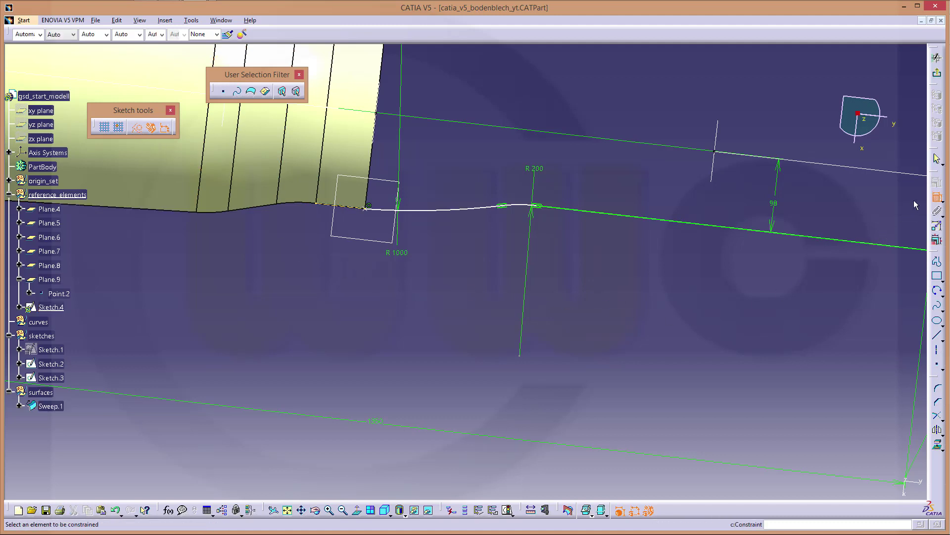
click(387, 211)
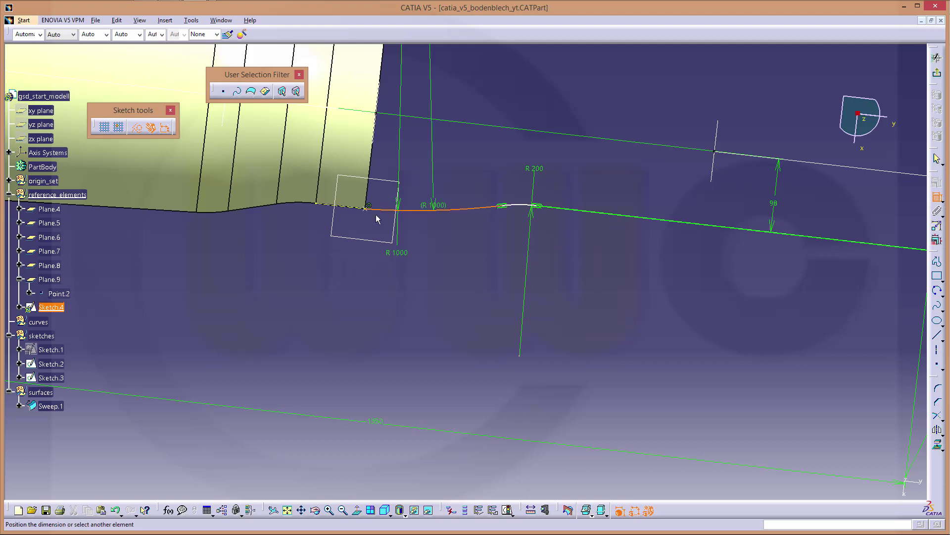
click(351, 212)
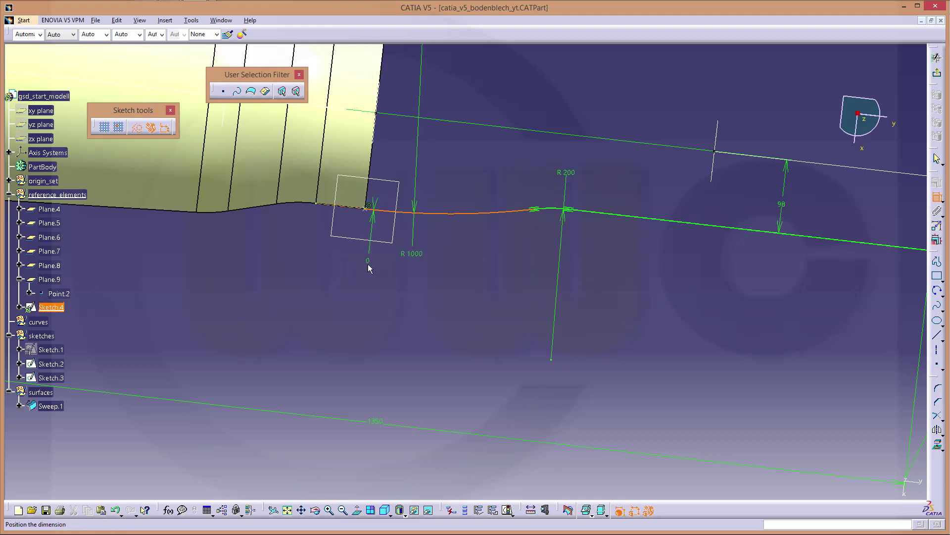
right_click(369, 266)
click(391, 312)
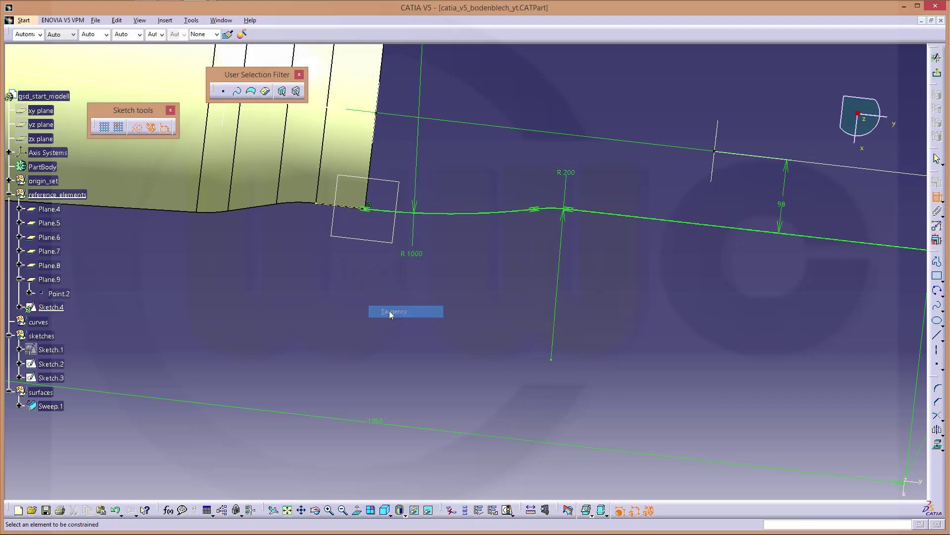
mouse_move(643, 272)
middle_down()
mouse_move(648, 312)
mouse_move(710, 345)
middle_up()
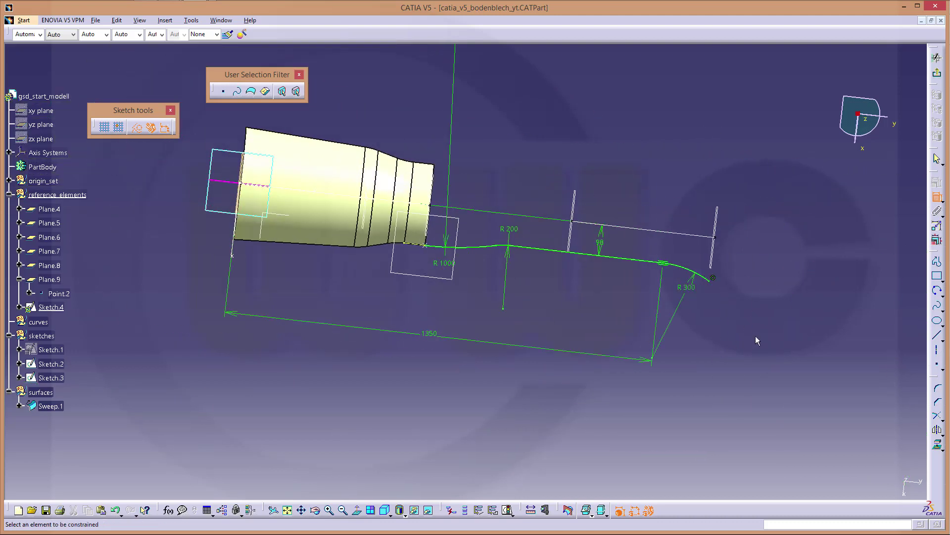
Step: Exit the sketch and move Sketch.4 into the sketches geometrical set
click(937, 73)
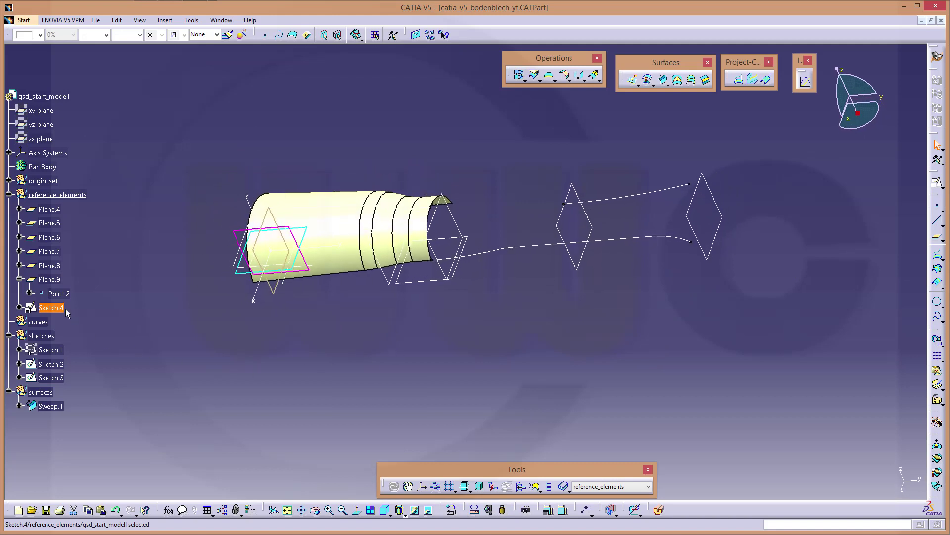
ctrl+click(53, 337)
drag(54, 338, 55, 347)
mouse_move(176, 352)
middle_down()
mouse_move(258, 289)
mouse_move(250, 313)
middle_up()
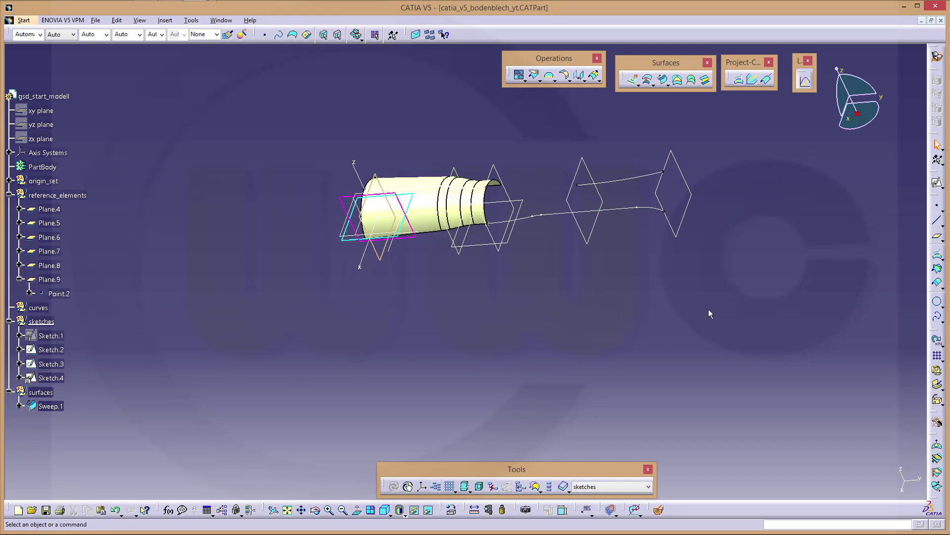
Step: Mirror Sketch.4 about the yz plane with the Symmetry operation
click(585, 80)
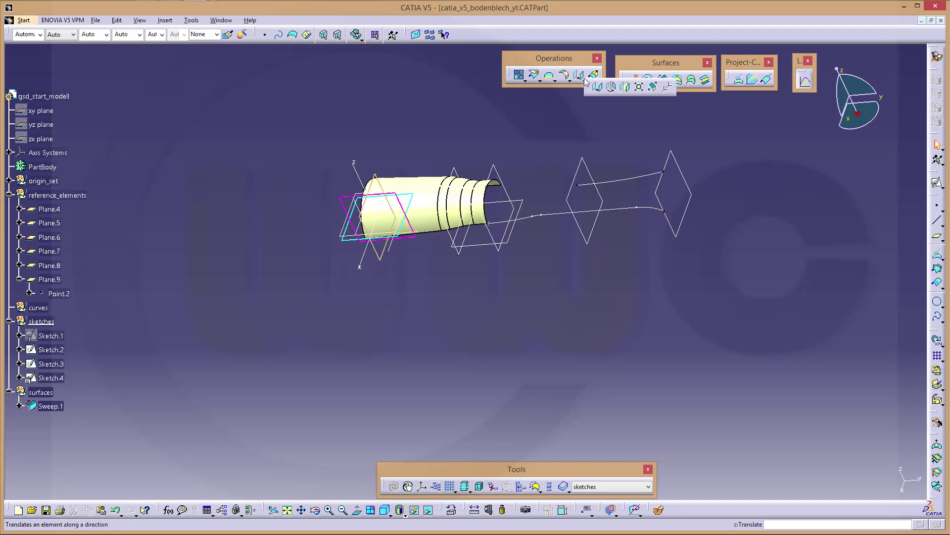
click(625, 88)
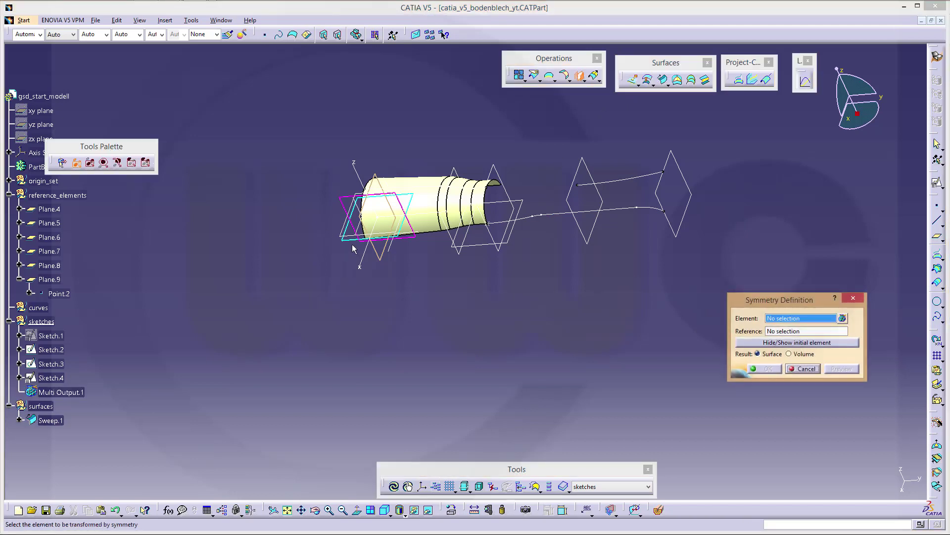
click(51, 378)
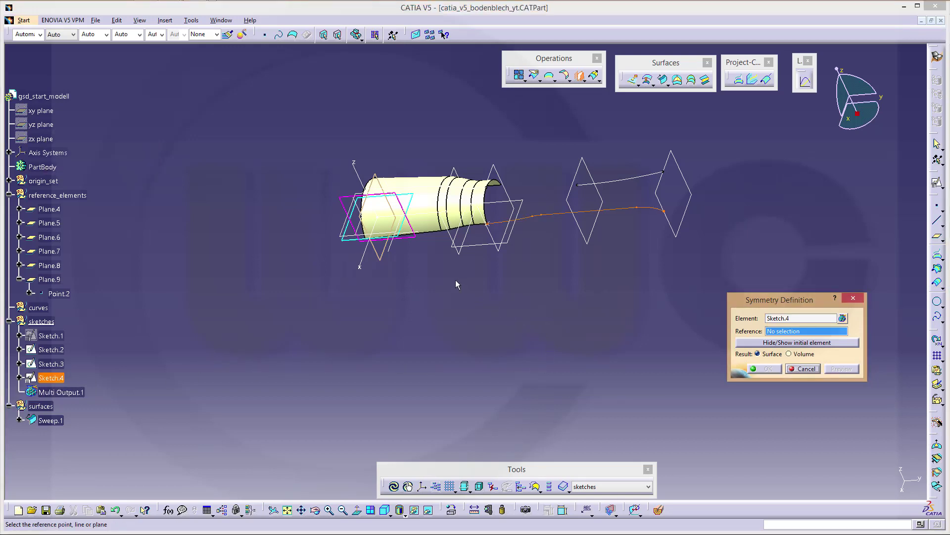
click(419, 240)
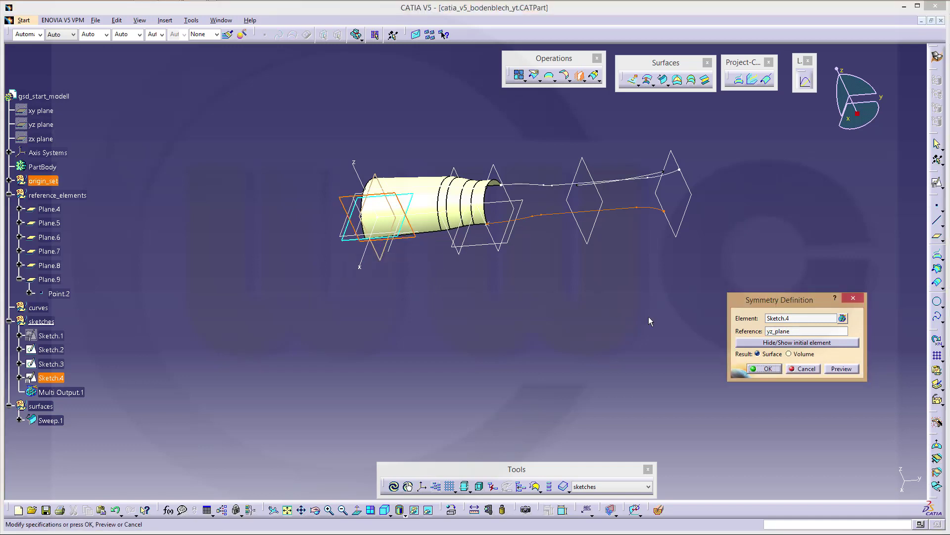
click(764, 369)
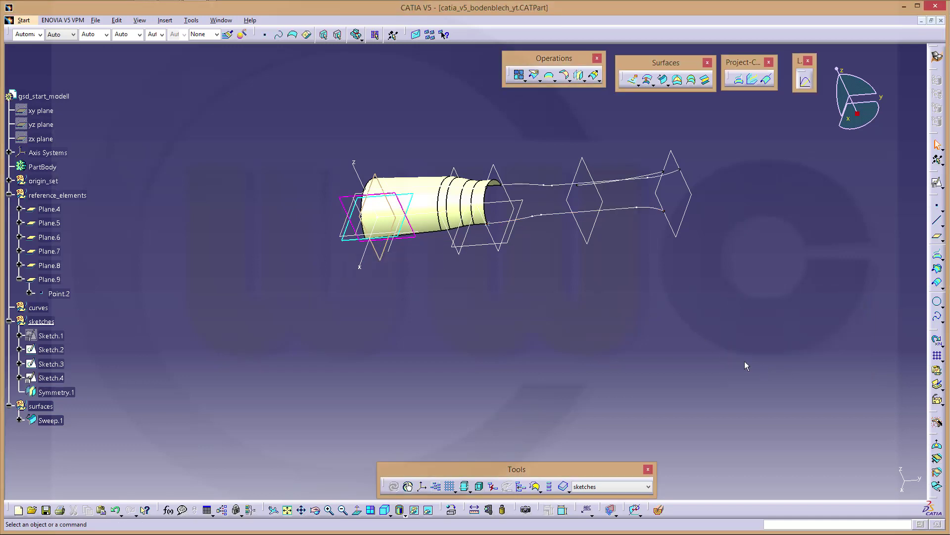
Step: Start a swept surface with a circular profile and the Three guides subtype
middle_drag(606, 291, 526, 259)
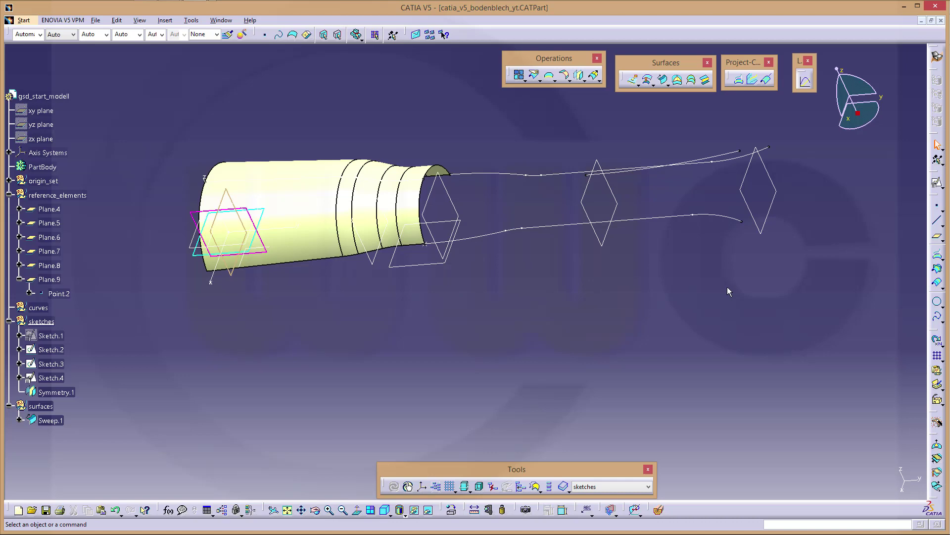
middle_drag(575, 318, 576, 216)
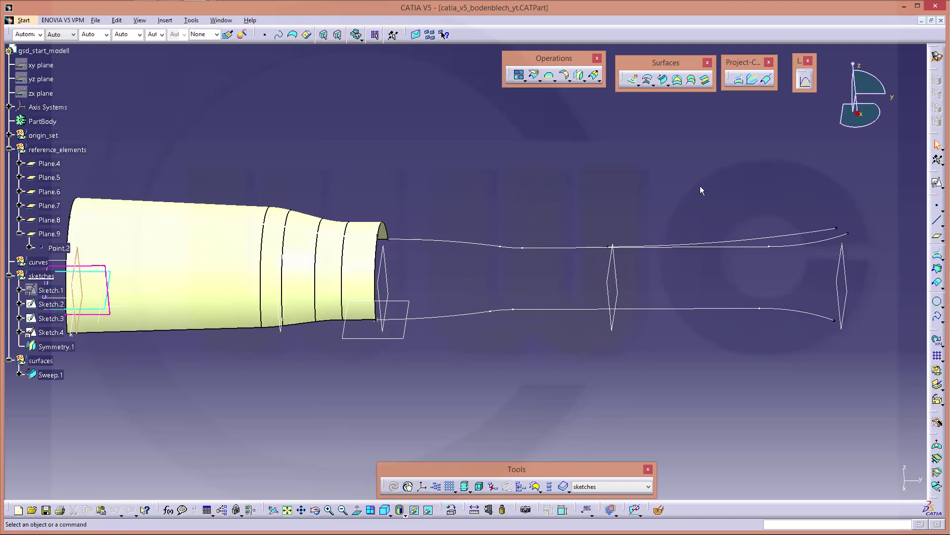
click(663, 80)
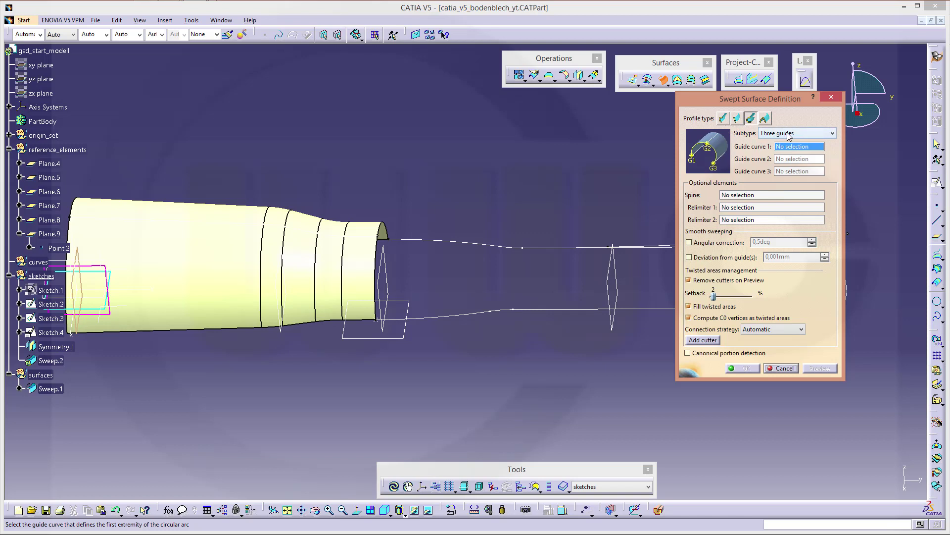
Step: Assign Sketch.4, Sketch.3 and Symmetry.1 as the three guide curves of the circular swept surface
drag(761, 99, 832, 150)
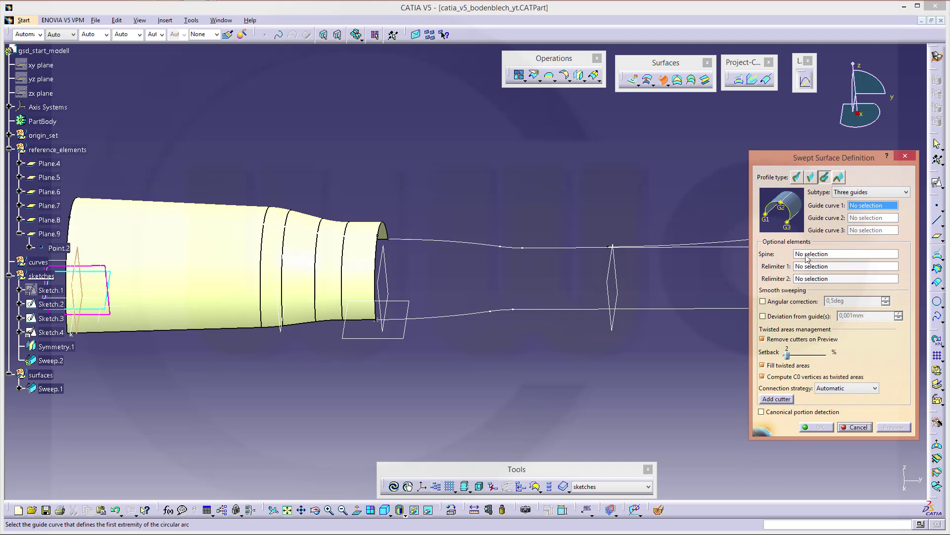
middle_drag(717, 266, 538, 255)
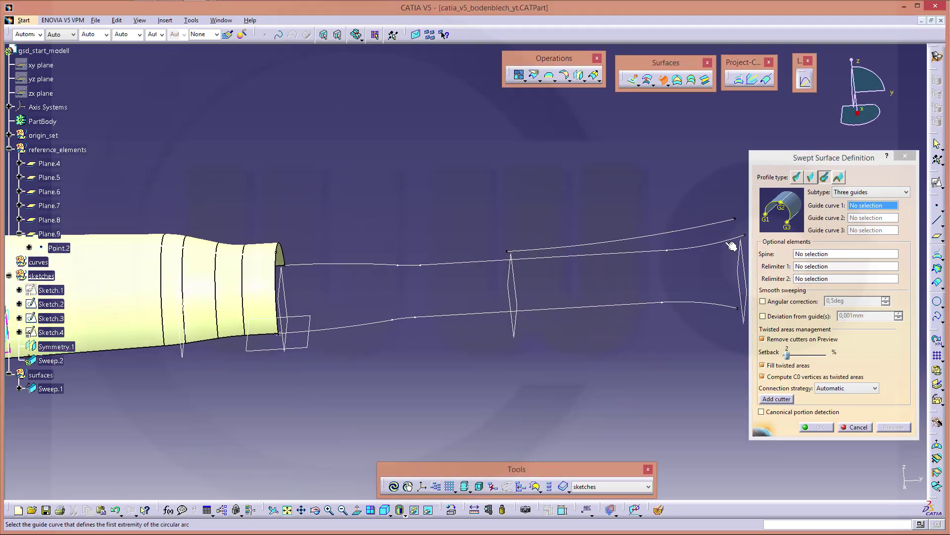
click(620, 306)
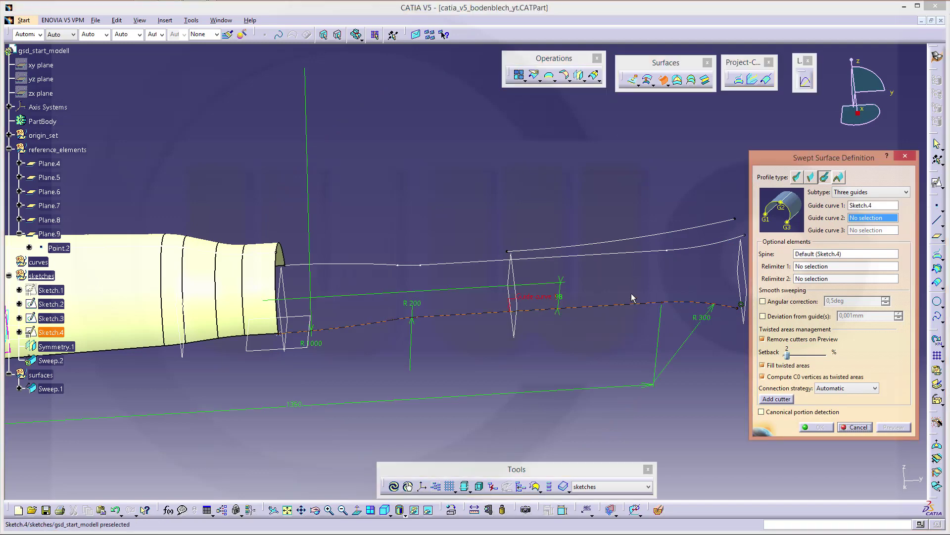
click(618, 244)
click(637, 255)
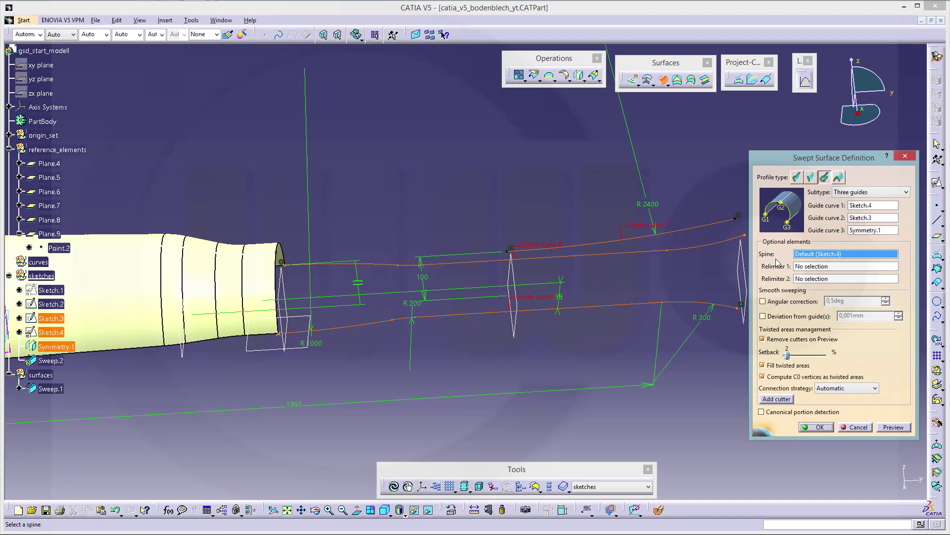
Step: Use the Y axis of Axis System.2 as the sweep's spine and create the three-guide swept surface
mouse_move(338, 291)
ctrl+middle_down()
mouse_move(308, 210)
mouse_move(340, 269)
mouse_move(380, 202)
mouse_move(327, 229)
mouse_move(409, 295)
mouse_move(396, 263)
mouse_move(599, 391)
ctrl+middle_up()
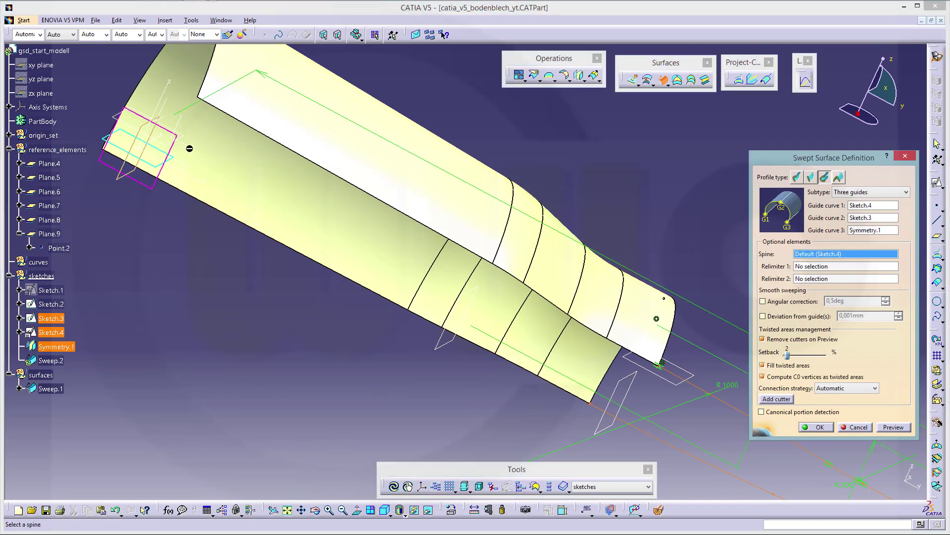
right_click(814, 254)
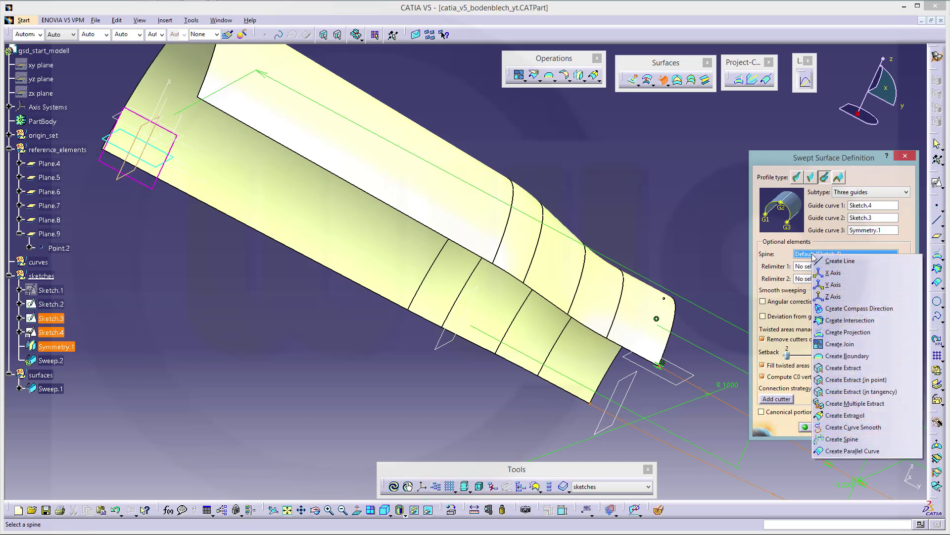
click(179, 231)
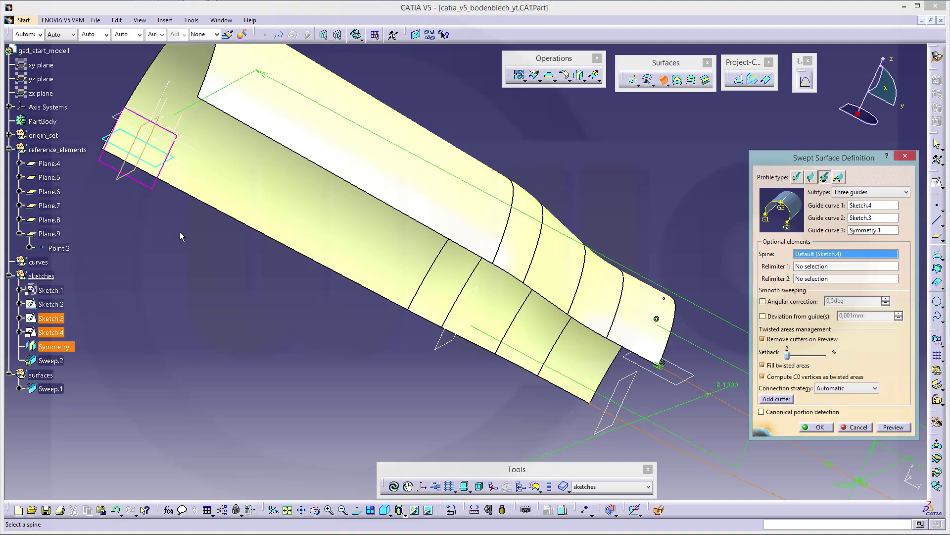
mouse_move(179, 232)
middle_down()
mouse_move(235, 281)
mouse_move(184, 324)
mouse_move(209, 293)
mouse_move(206, 319)
mouse_move(210, 310)
mouse_move(229, 323)
mouse_move(233, 286)
mouse_move(319, 271)
mouse_move(375, 277)
middle_up()
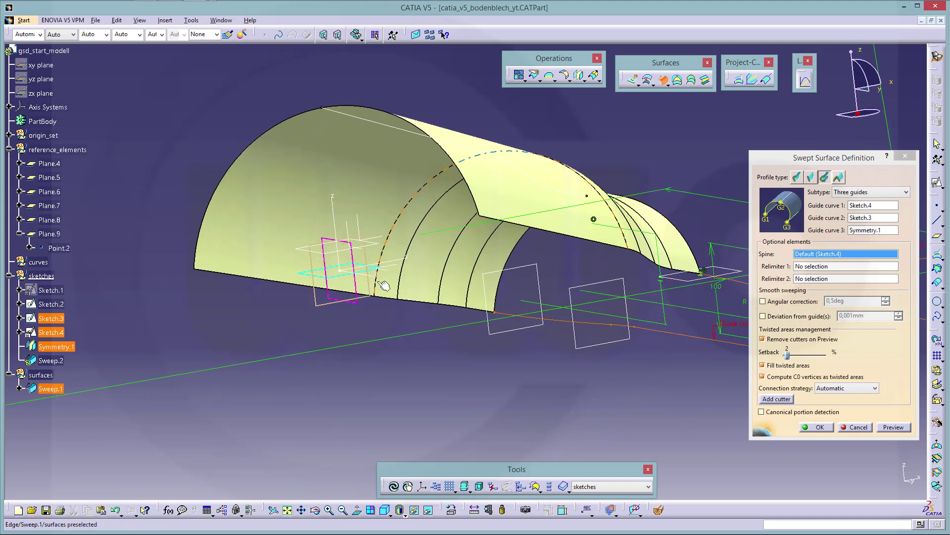
click(376, 279)
mouse_move(508, 296)
middle_down()
mouse_move(622, 307)
mouse_move(592, 287)
mouse_move(541, 295)
mouse_move(452, 267)
mouse_move(426, 284)
mouse_move(402, 375)
mouse_move(541, 287)
middle_up()
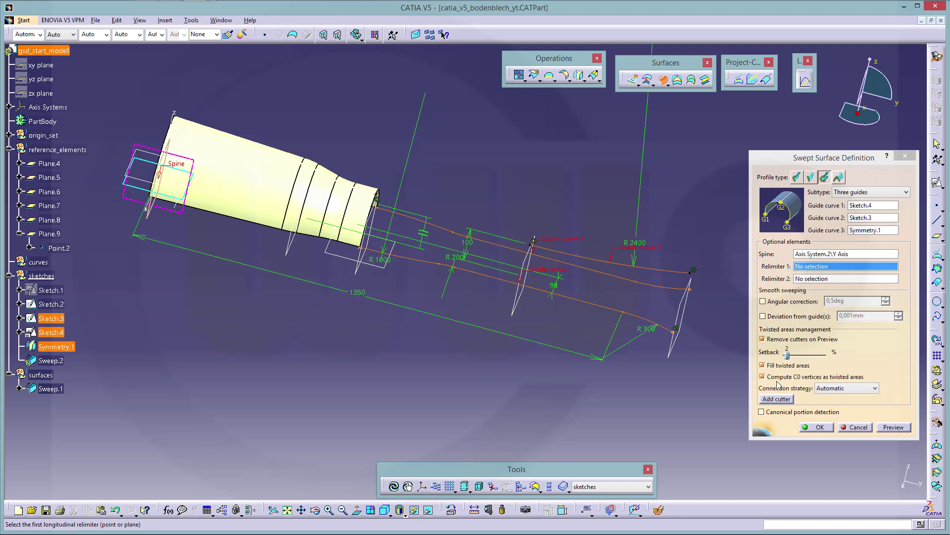
click(821, 429)
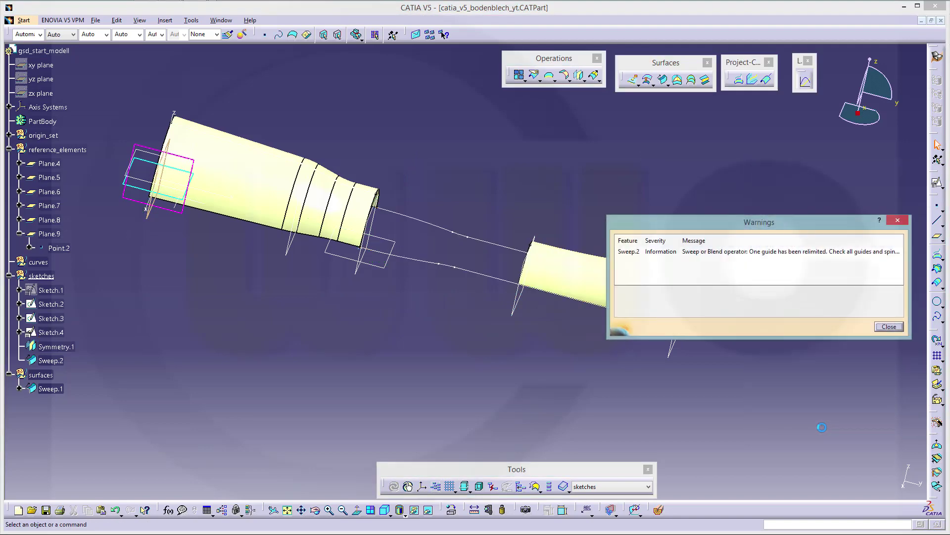
click(888, 327)
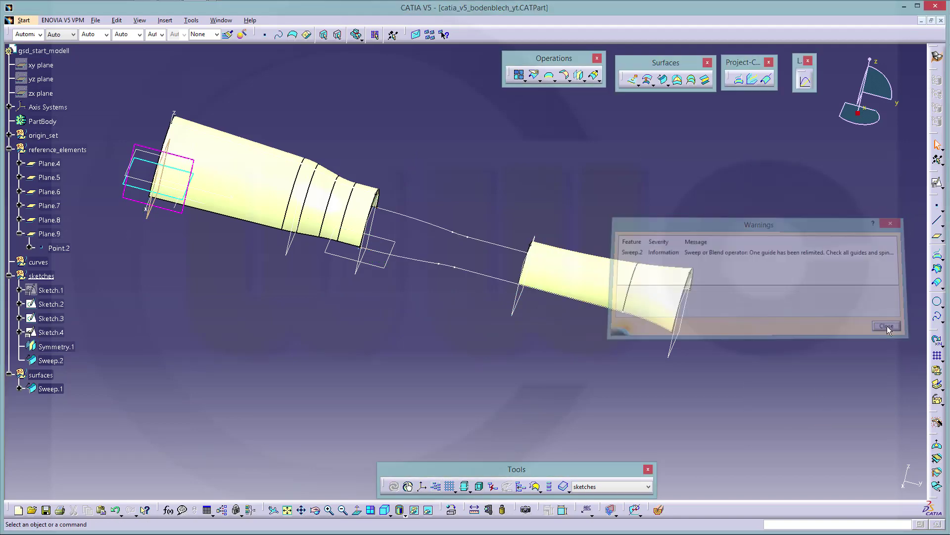
Step: Start a multi-sections surface between the facing end edges of Sweep.1 and Sweep.2, with both sweeps as tangent supports and matching section directions
middle_drag(552, 321, 490, 290)
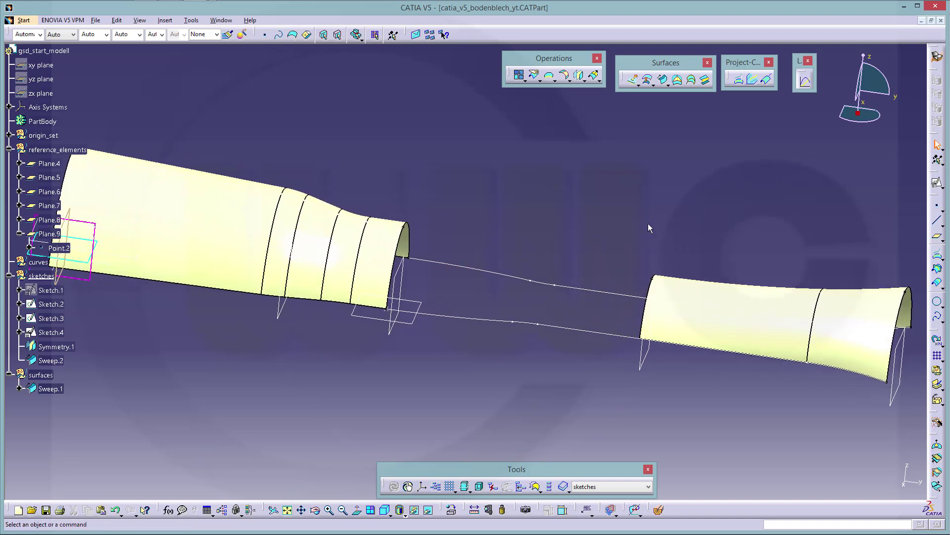
click(692, 82)
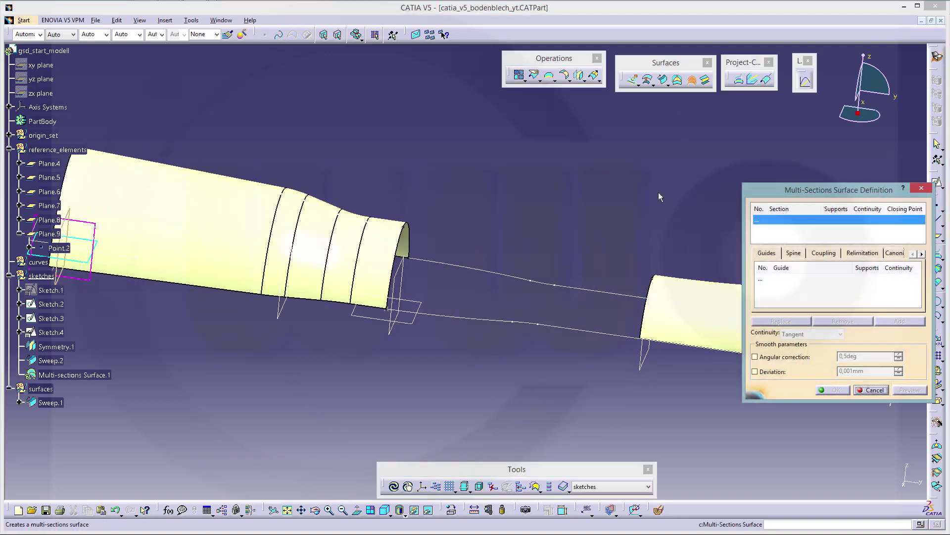
click(402, 259)
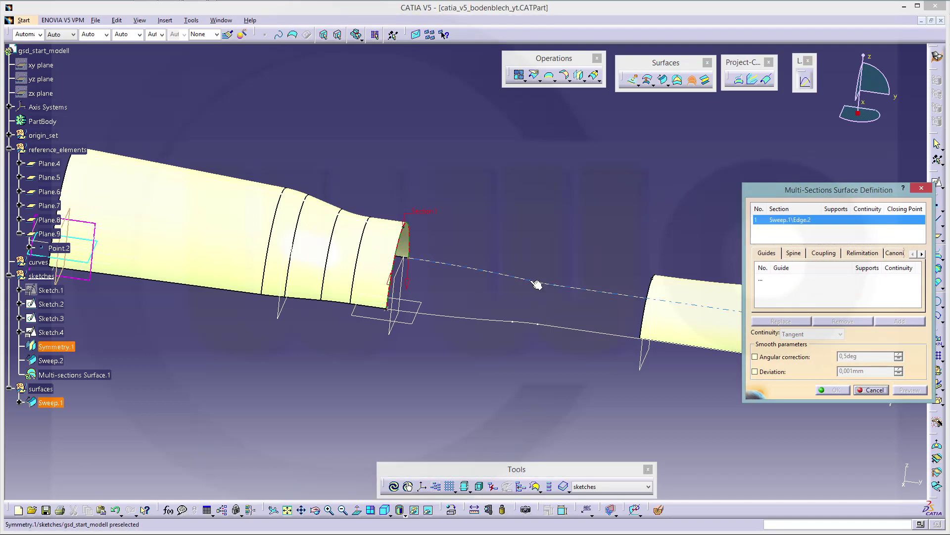
click(383, 244)
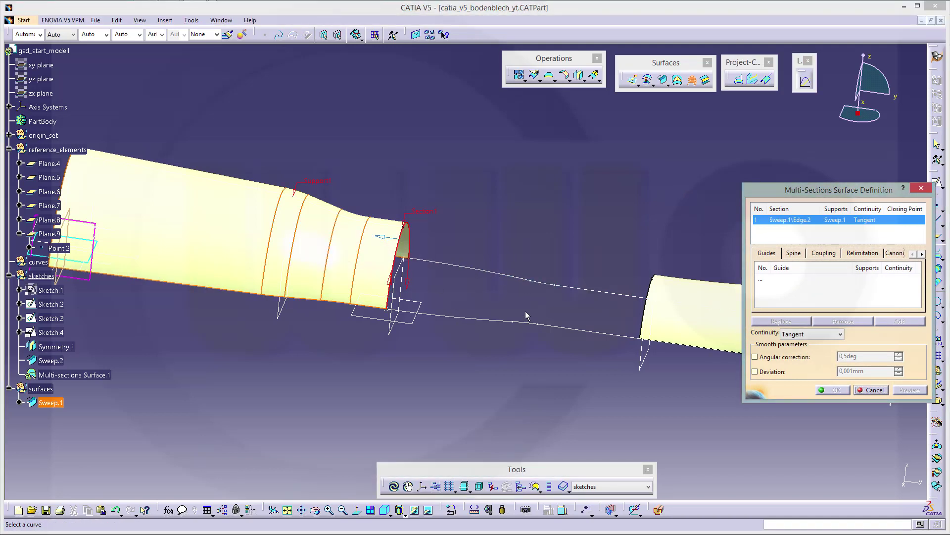
click(646, 318)
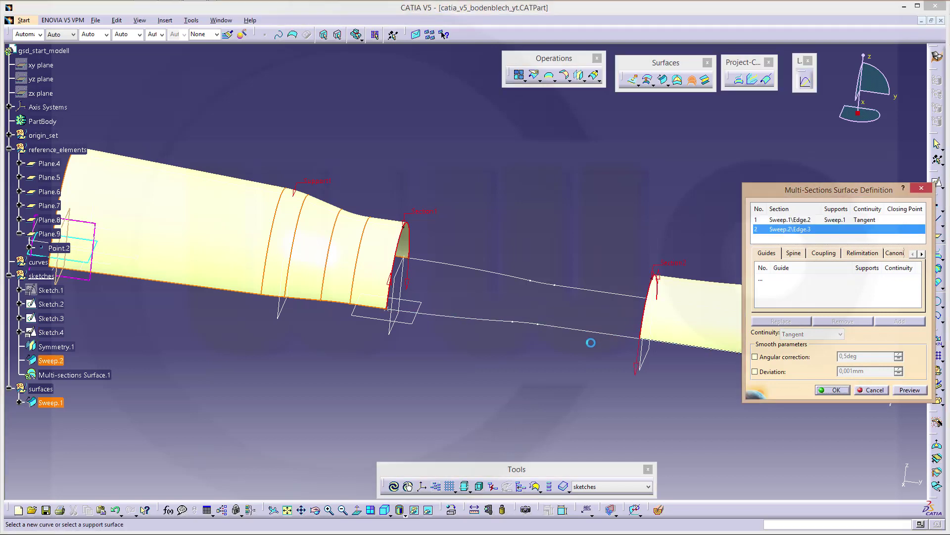
click(657, 326)
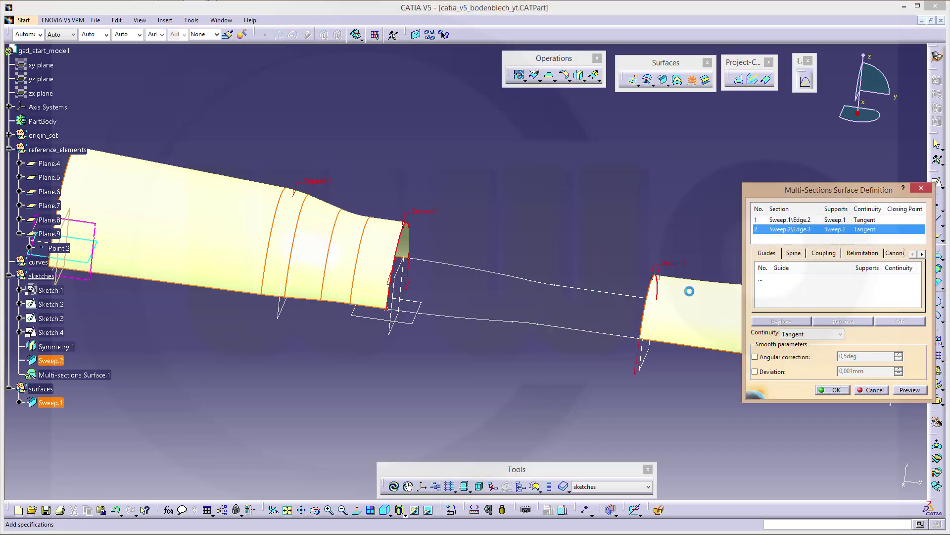
click(637, 382)
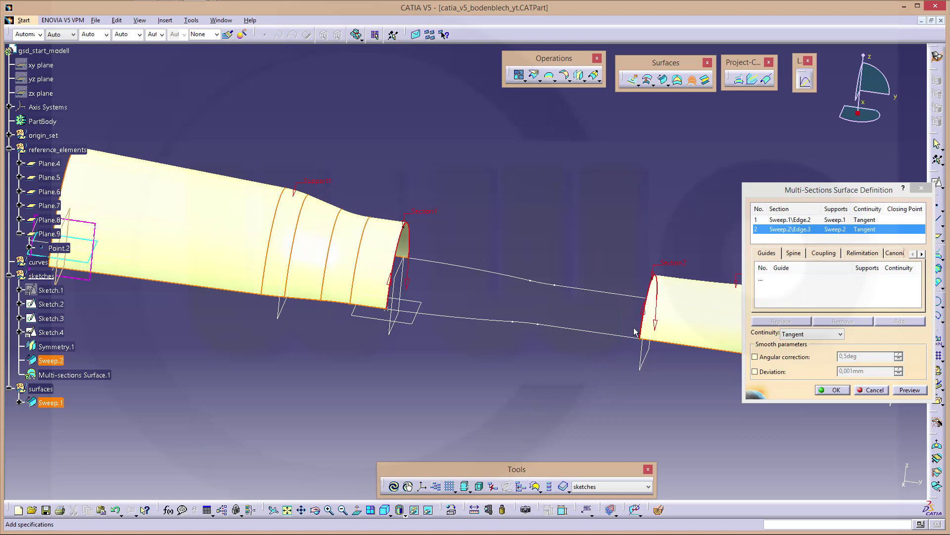
Step: Add Sketch.4 and Symmetry.1 as guides and create the multi-sections surface bridging the two sweeps
click(761, 281)
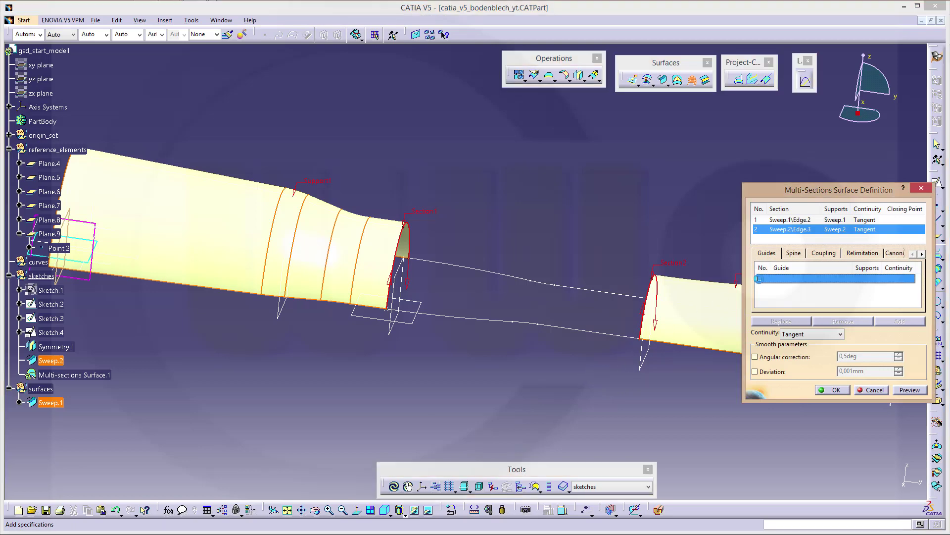
click(569, 329)
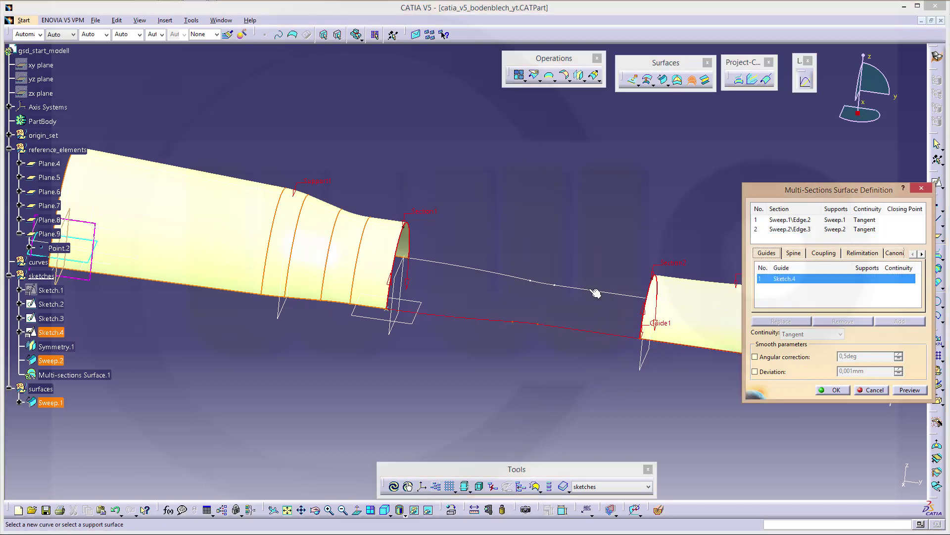
click(567, 286)
scroll(634, 309, down, 5)
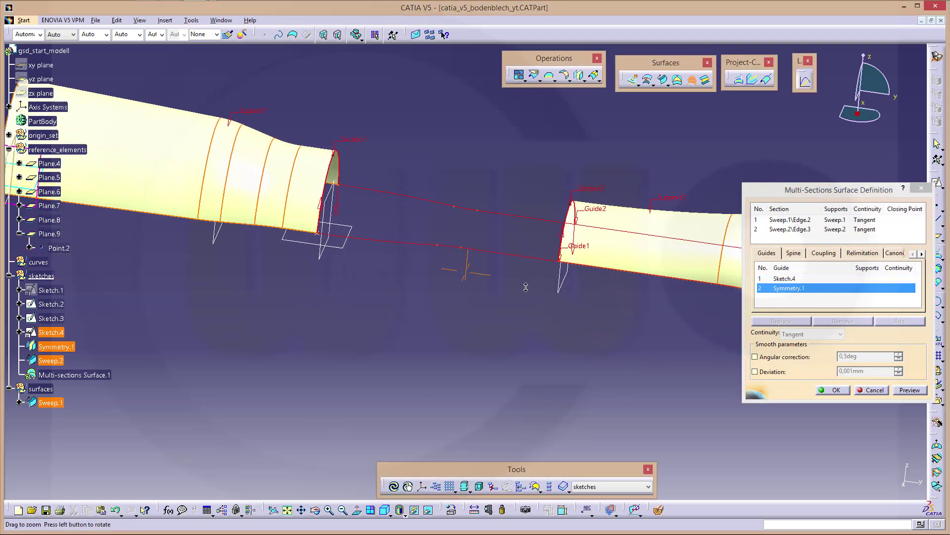
click(835, 390)
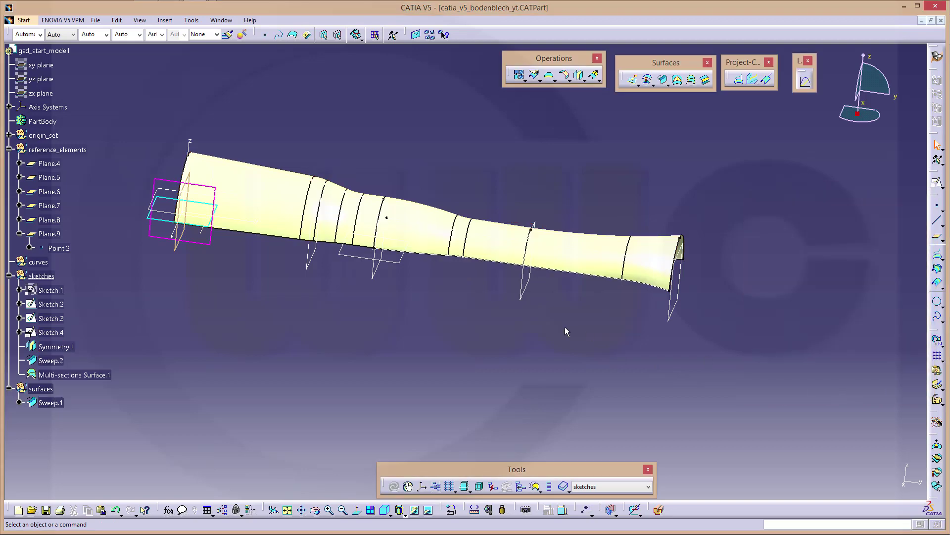
Step: Move Sweep.2 and Multi-sections Surface.1 together into the surfaces geometrical set at the last position
middle_drag(550, 317, 580, 319)
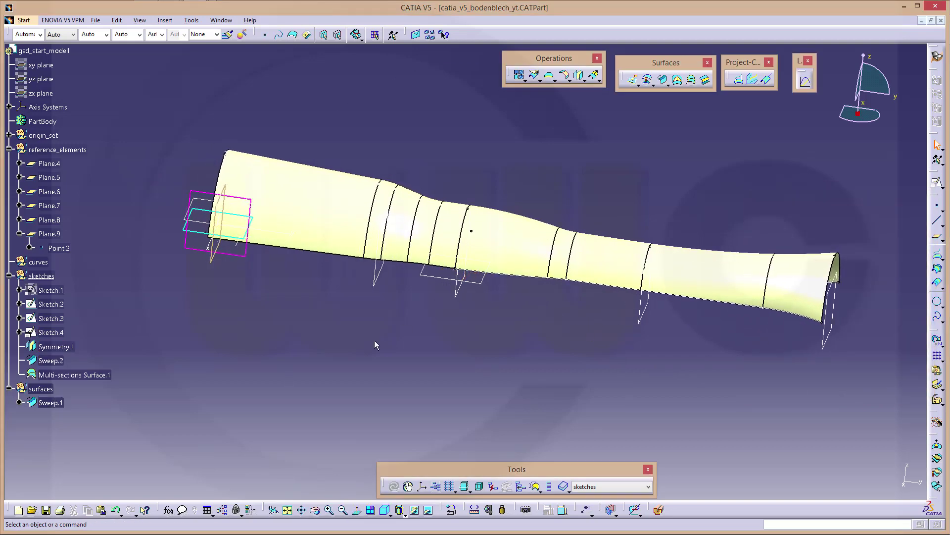
middle_drag(117, 328, 129, 314)
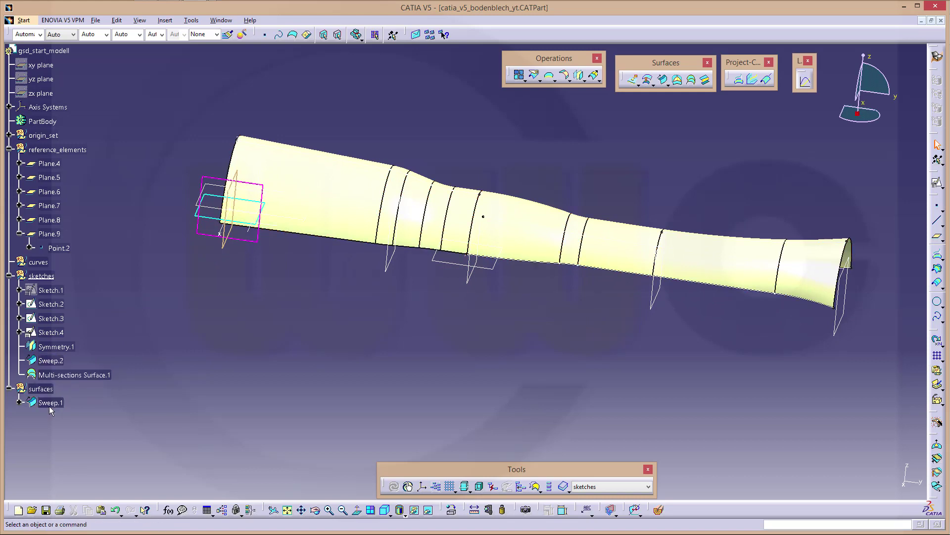
click(50, 361)
ctrl+click(61, 375)
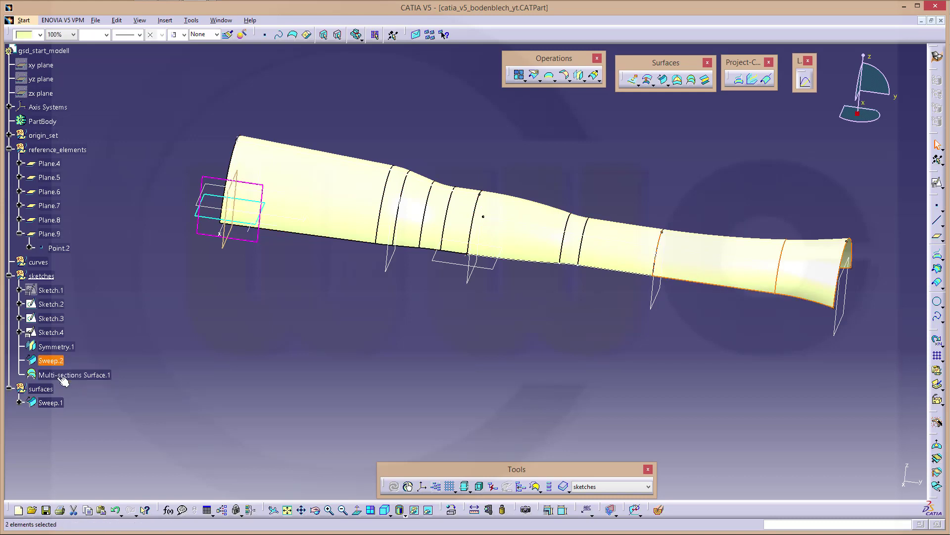
right_click(61, 378)
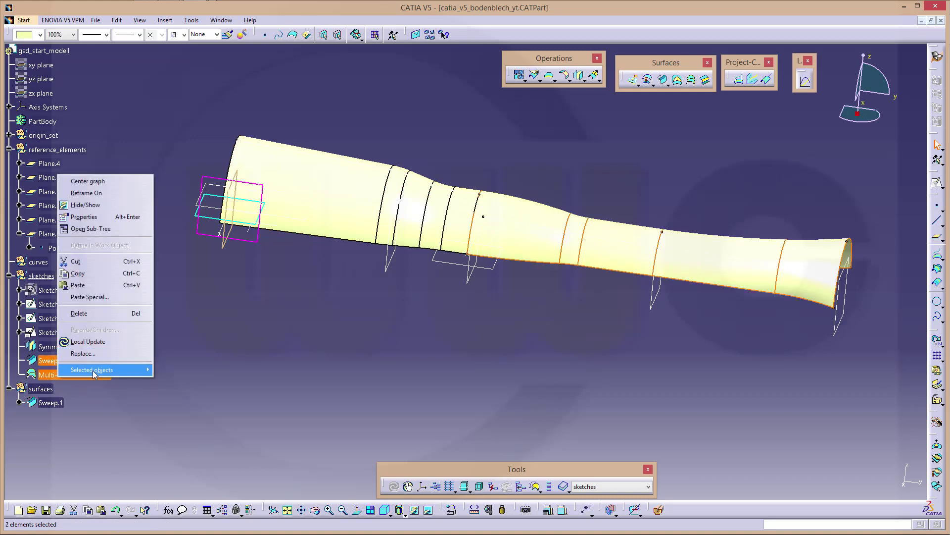
mouse_move(96, 372)
click(197, 398)
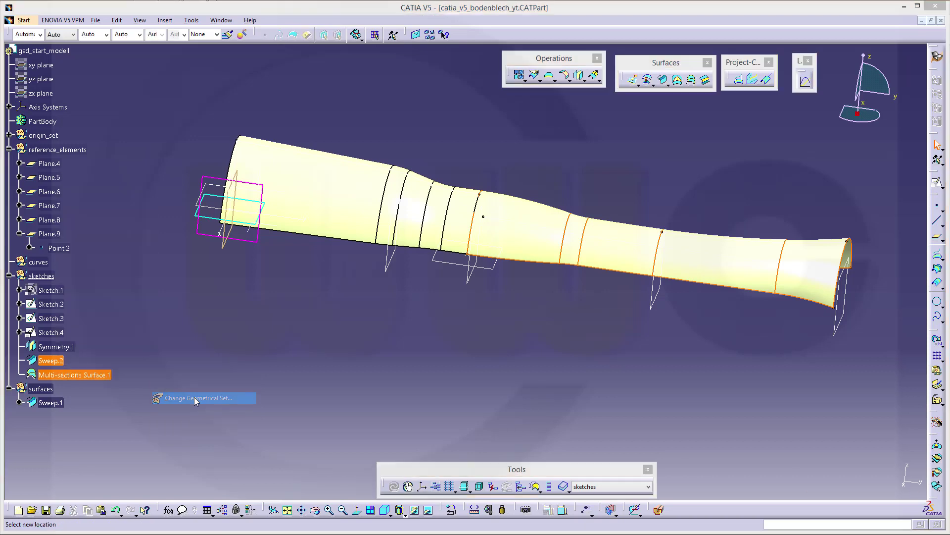
click(44, 391)
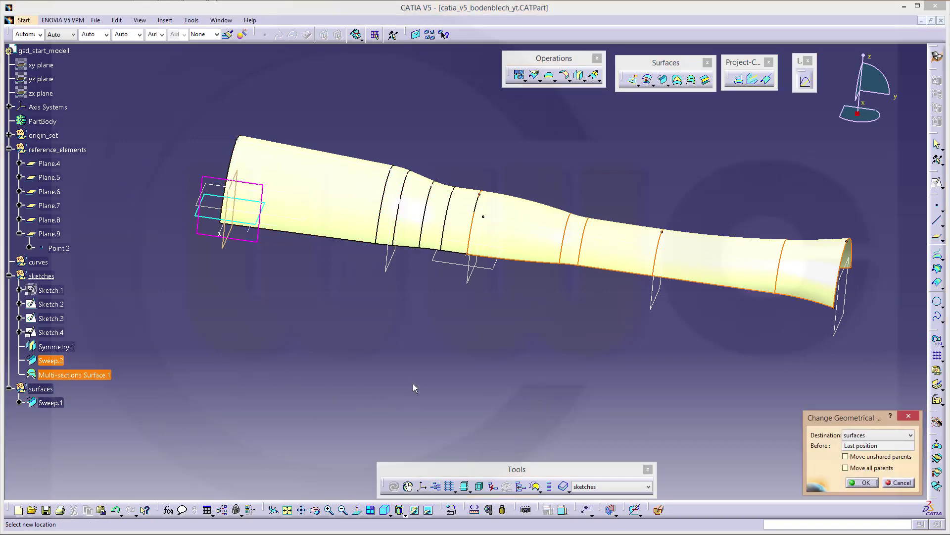
click(862, 483)
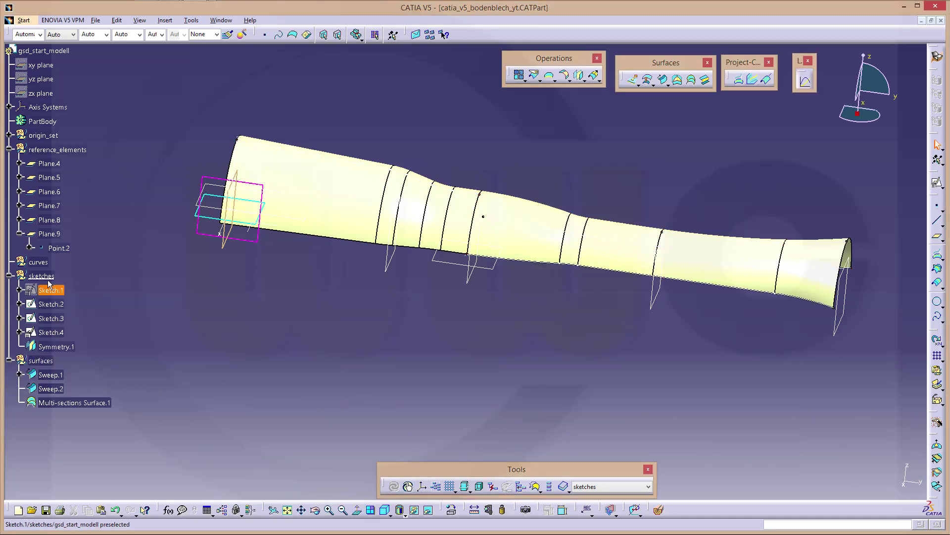
Step: Move Symmetry.1 into the curves geometrical set and make the sketches set the current work object
mouse_move(57, 346)
mouse_down()
mouse_move(79, 273)
mouse_move(40, 262)
mouse_up()
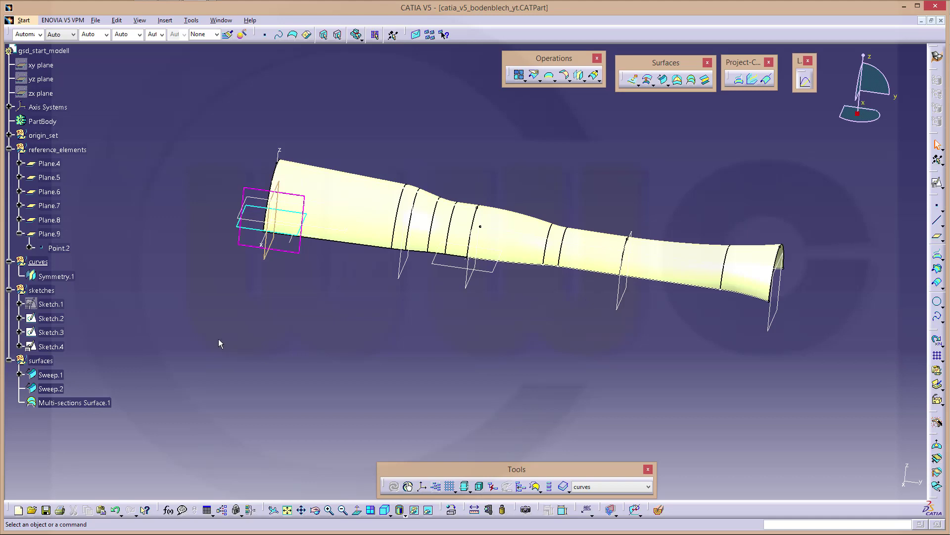
right_click(43, 291)
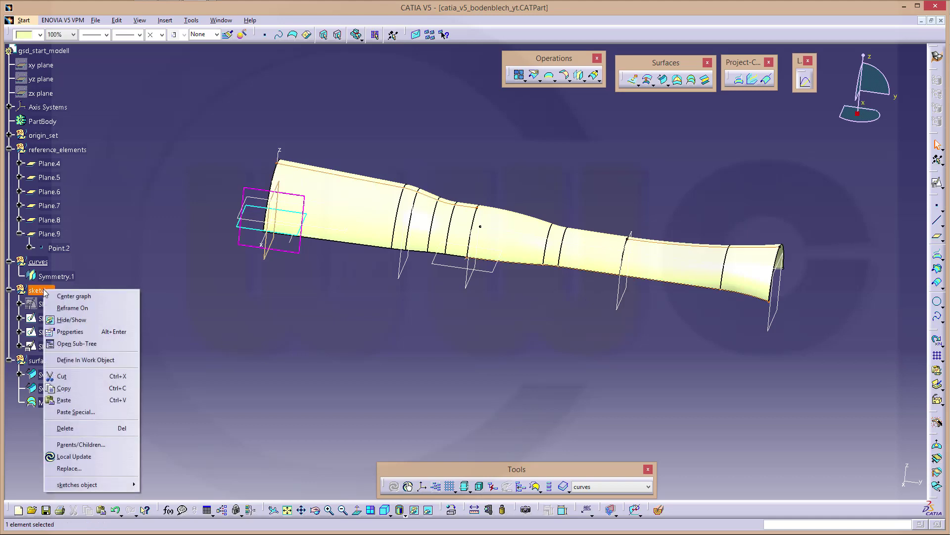
click(93, 359)
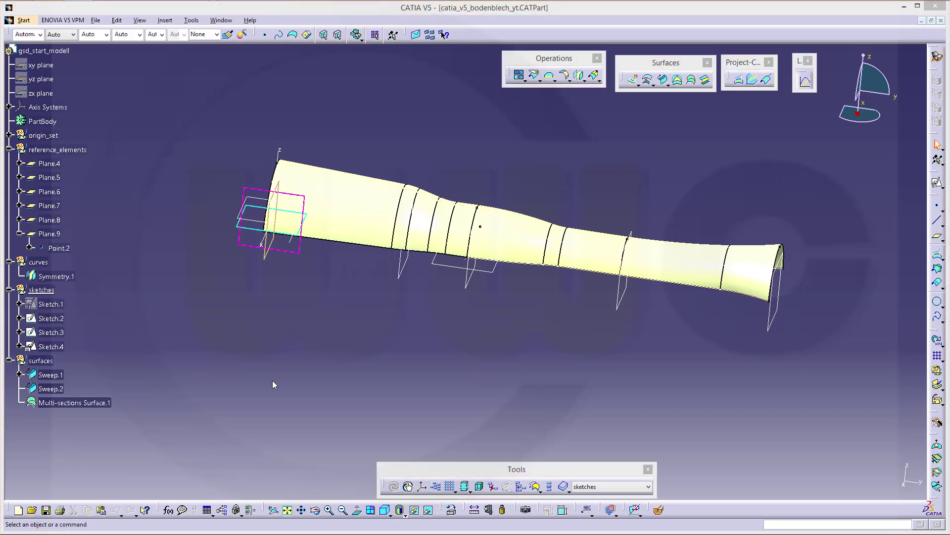
Step: Hide Sketch.2, Sketch.3 and Sketch.4 in the sketches geometrical set
click(51, 318)
shift+click(58, 346)
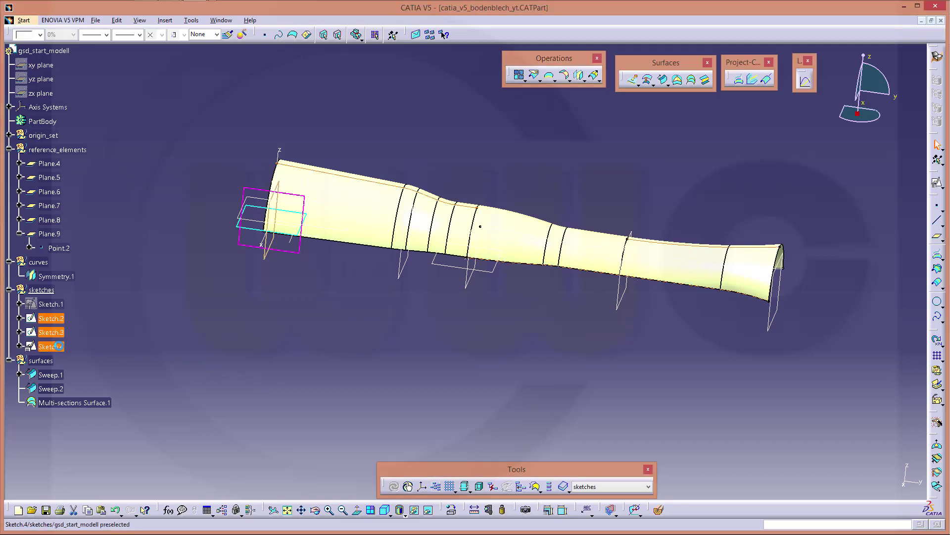
right_click(58, 346)
click(84, 173)
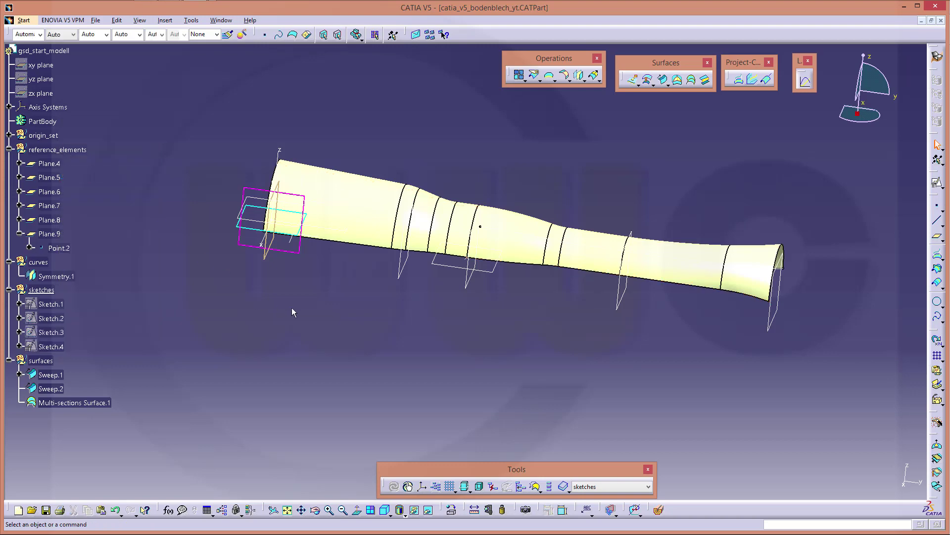
middle_drag(302, 320, 492, 289)
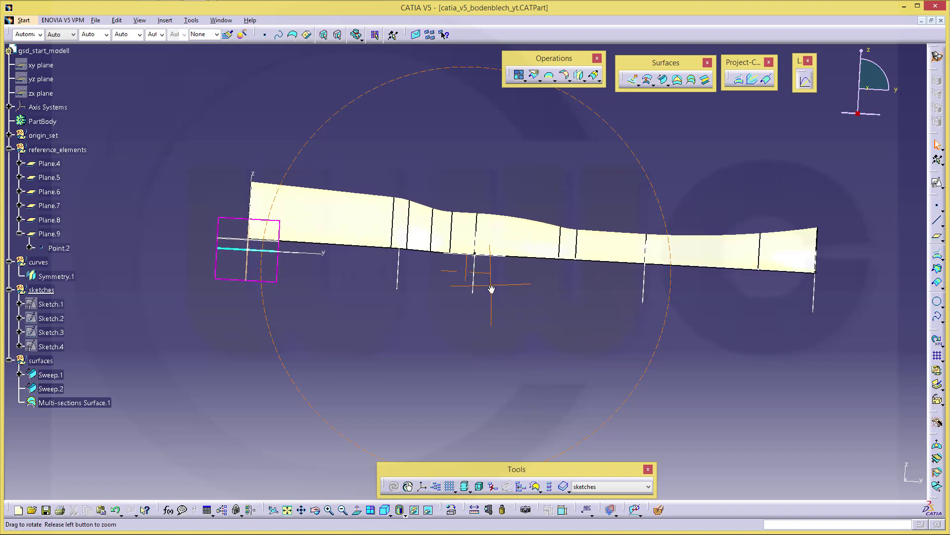
Step: Flip Plane.8 to the opposite side of the xy plane, with an offset of 27 mm
mouse_move(493, 292)
middle_down()
mouse_move(489, 321)
mouse_move(492, 276)
mouse_move(504, 290)
middle_up()
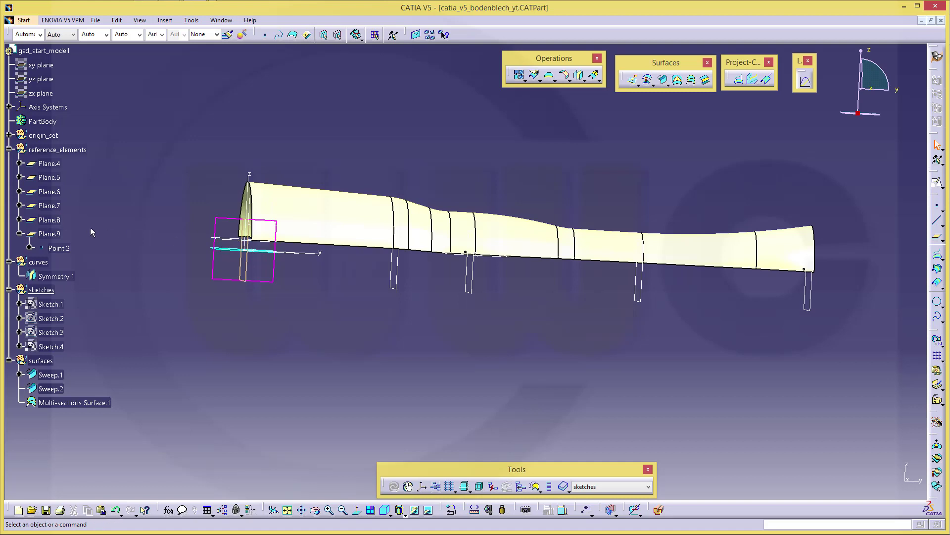
click(49, 221)
double_click(50, 221)
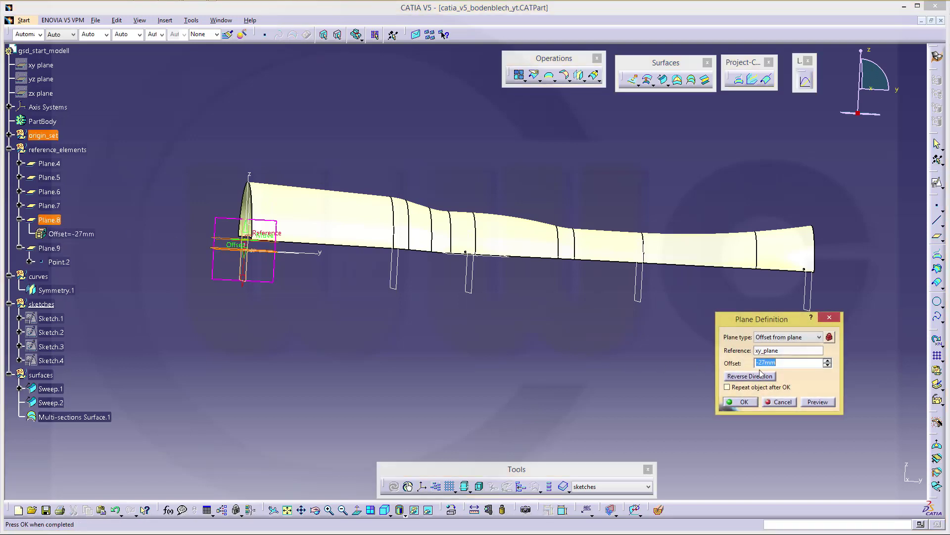
double_click(779, 364)
click(756, 377)
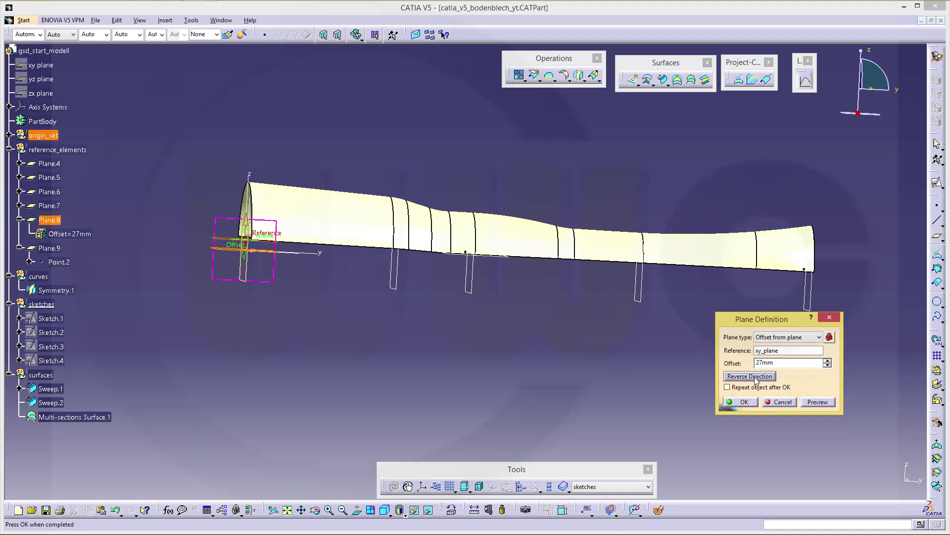
middle_drag(589, 345, 517, 283)
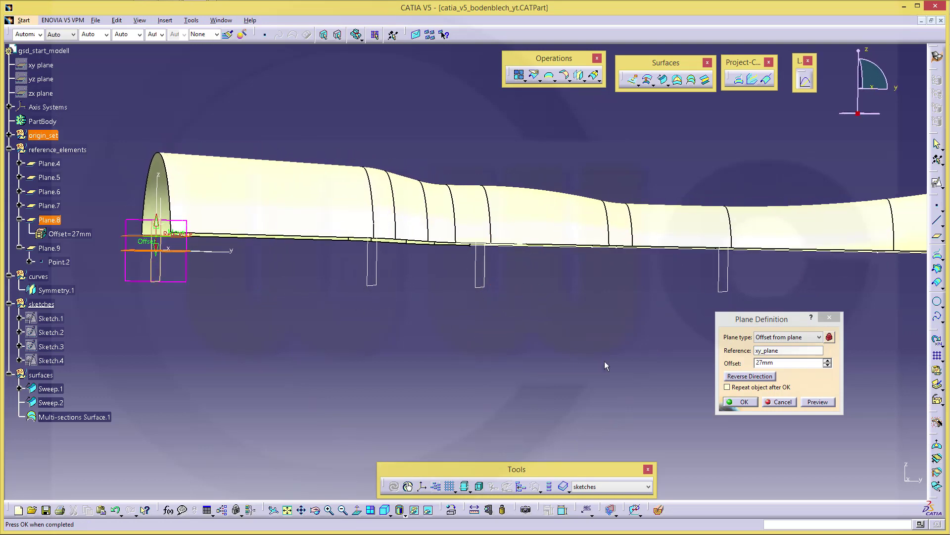
click(750, 377)
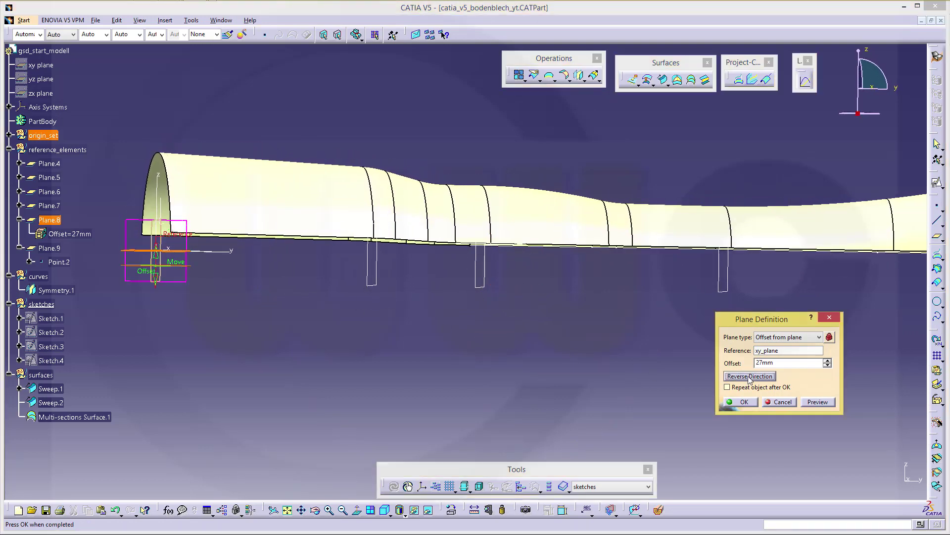
click(745, 401)
Step: Hide the surfaces geometrical set
middle_drag(354, 329, 392, 309)
middle_drag(333, 283, 186, 271)
click(19, 221)
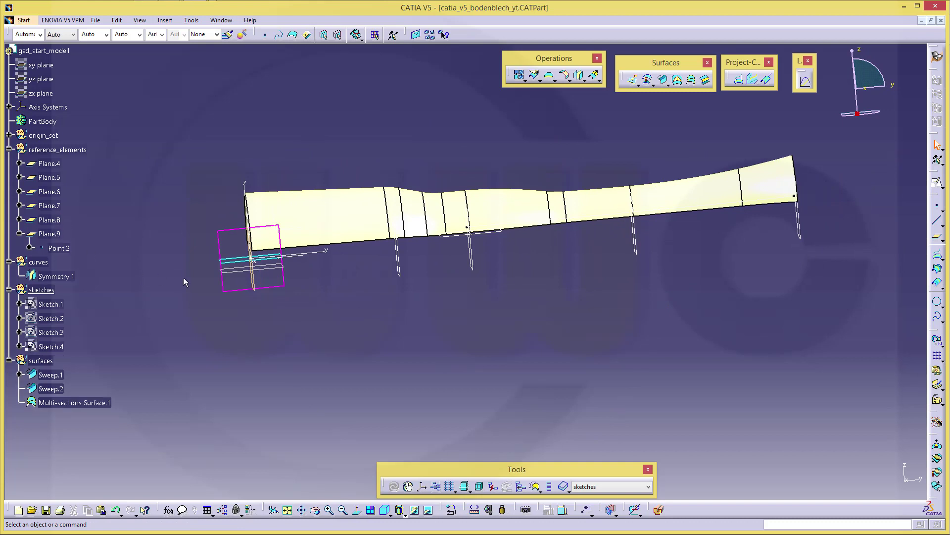
middle_drag(472, 295, 396, 313)
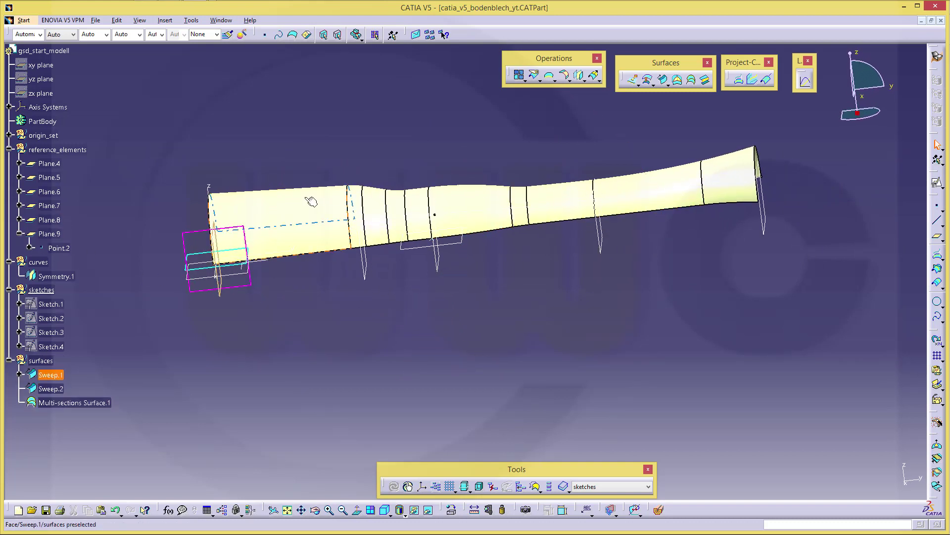
right_click(37, 361)
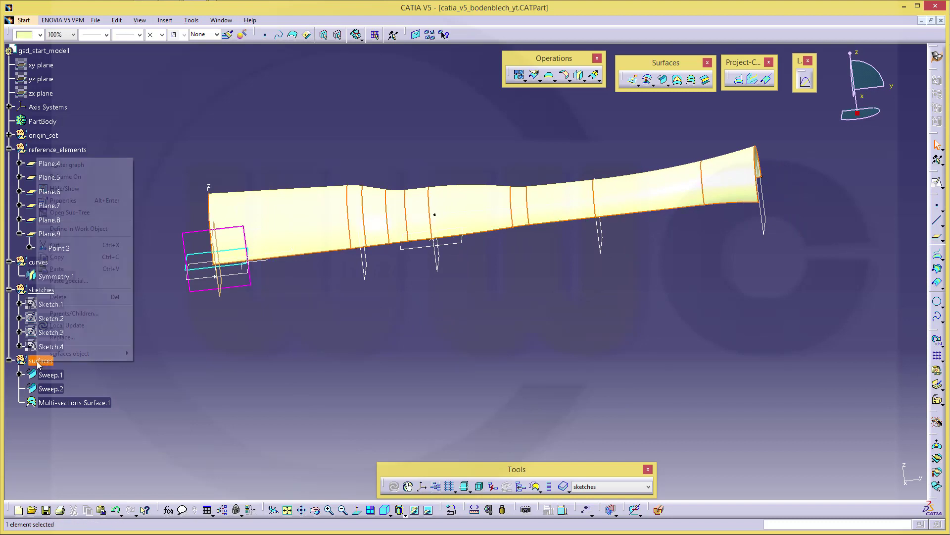
click(65, 189)
Step: Create a positioned sketch on Plane.8 with the H and V axes swapped and V reversed
middle_drag(286, 240, 335, 297)
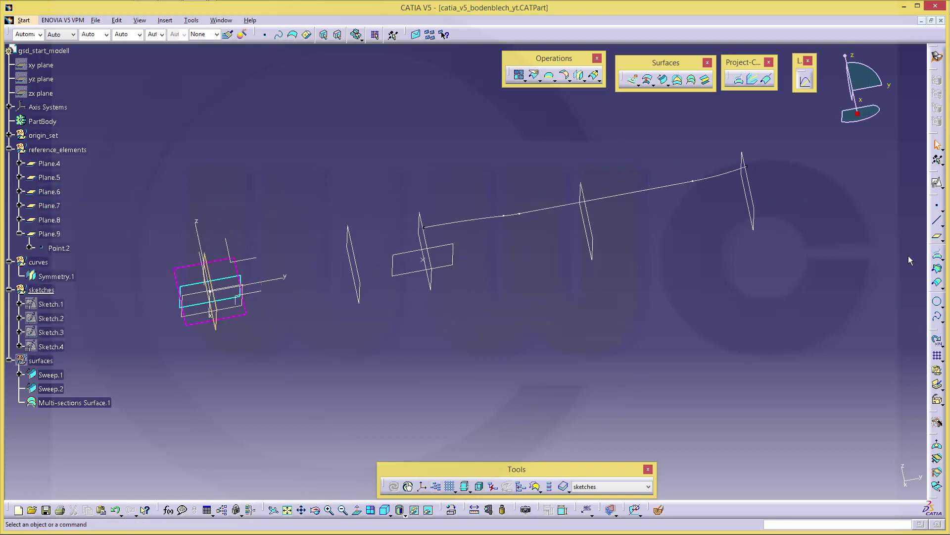
click(936, 185)
click(233, 311)
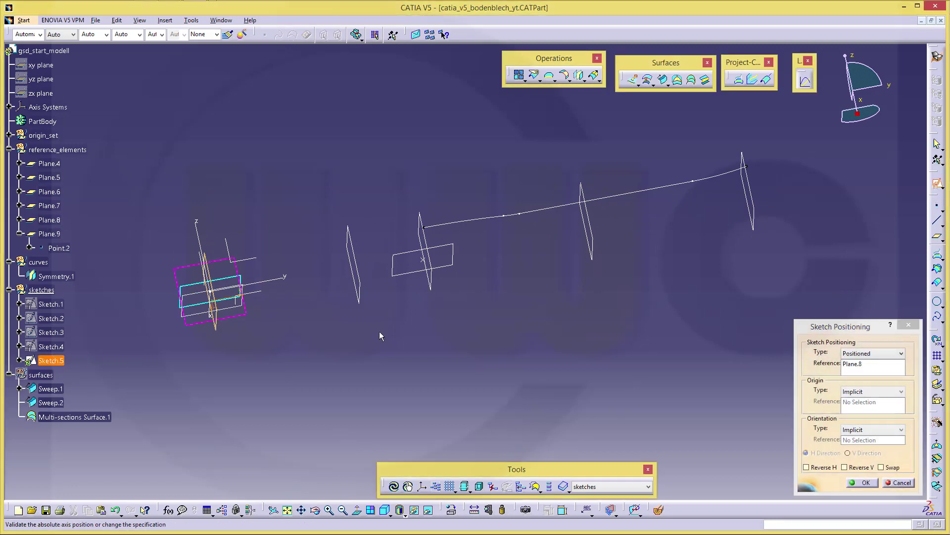
middle_drag(485, 306, 525, 272)
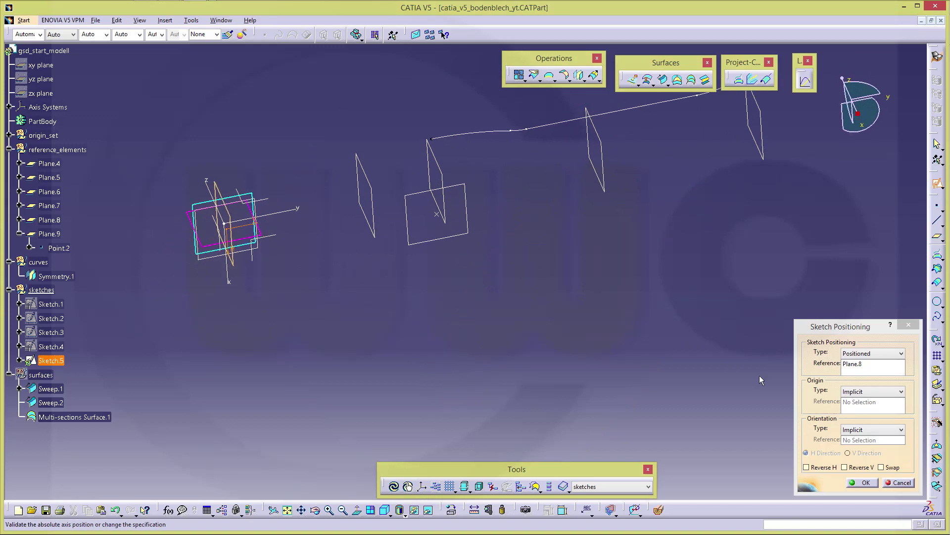
click(882, 468)
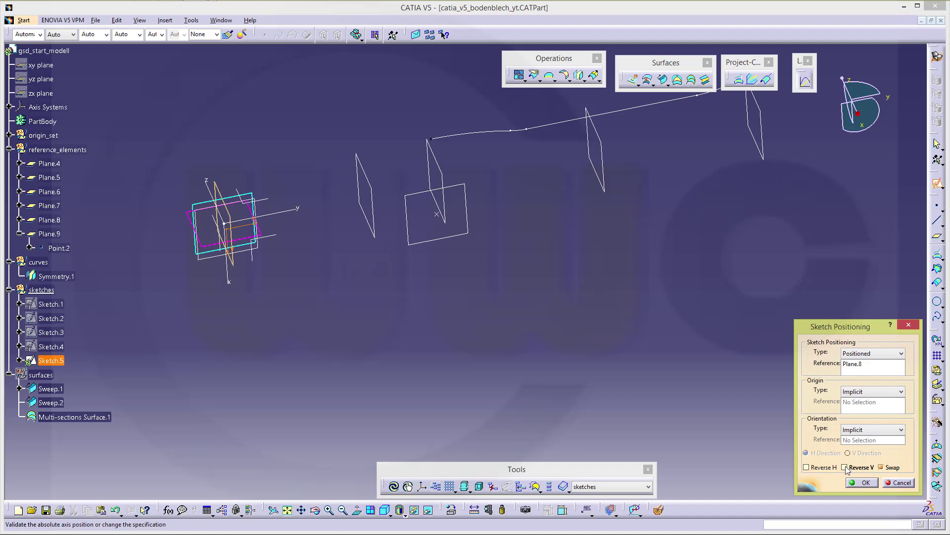
click(866, 483)
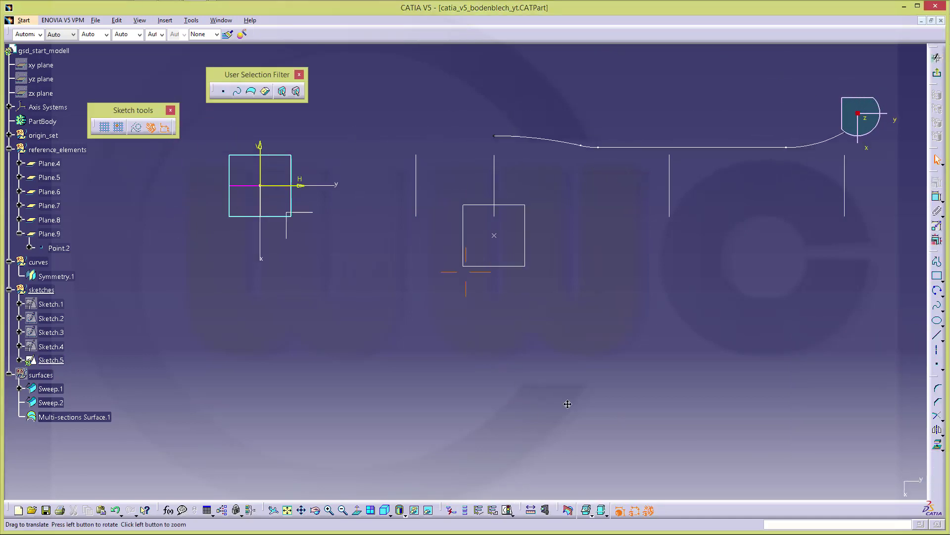
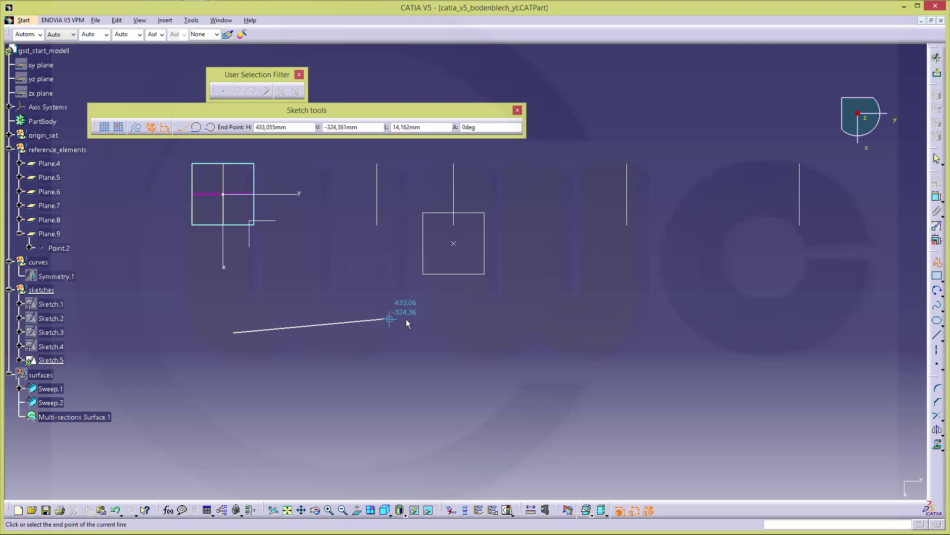
Step: Draw an open four-segment profile below the reference planes and remove the horizontal constraint from its third segment
click(383, 320)
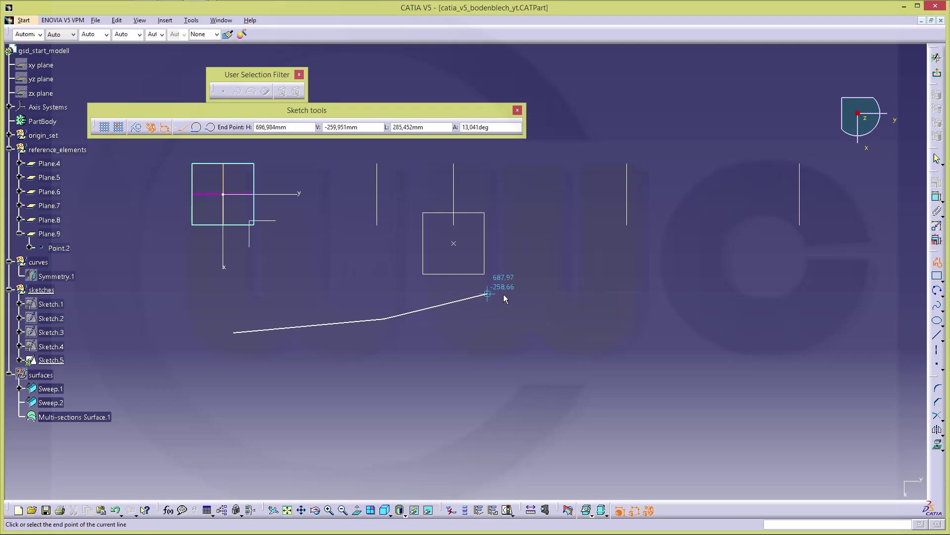
click(540, 280)
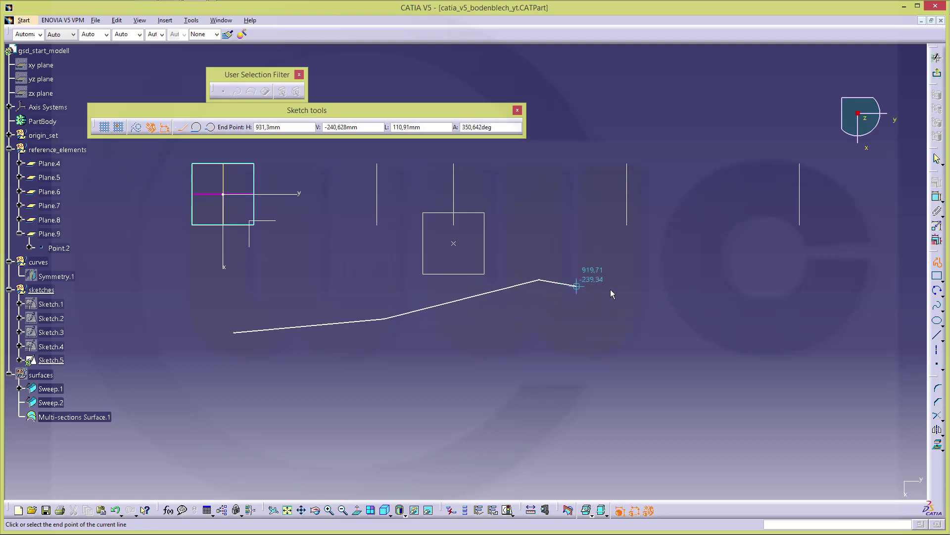
click(676, 281)
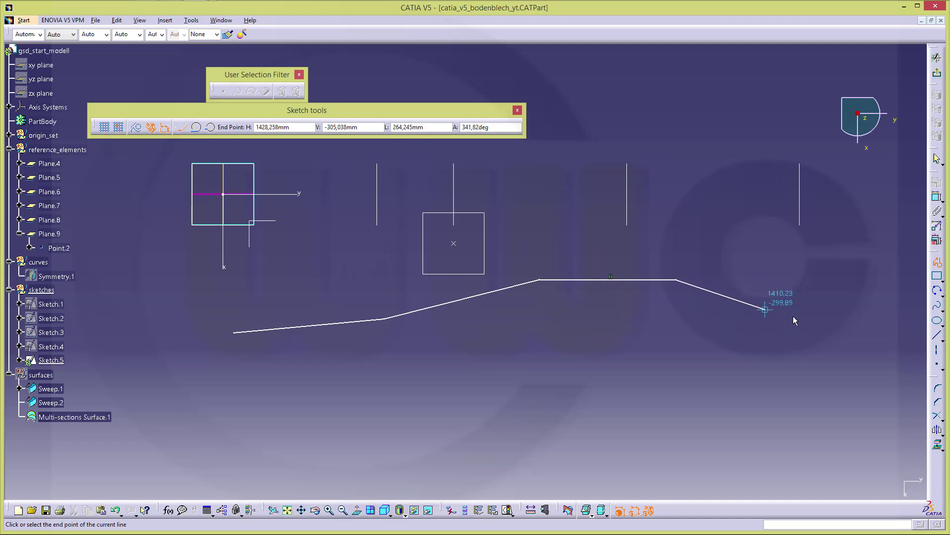
click(819, 326)
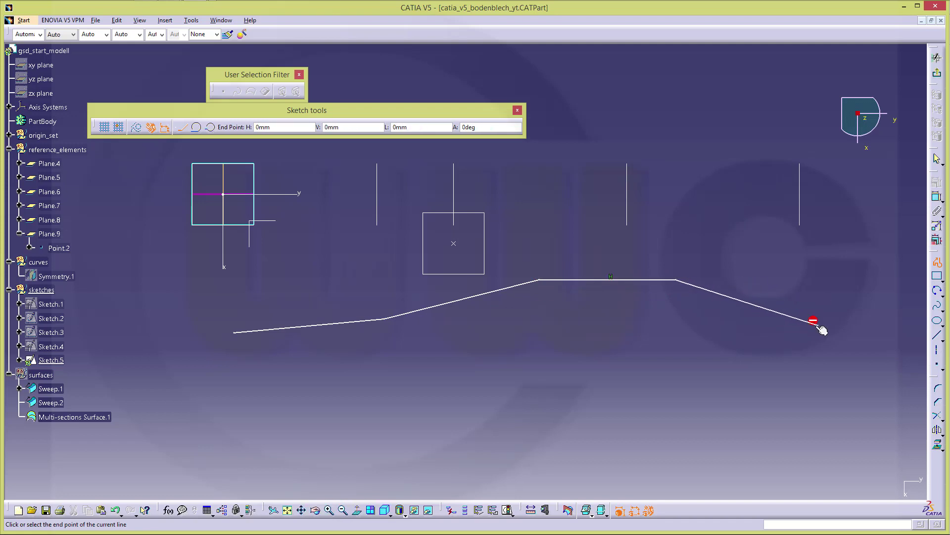
key(Escape)
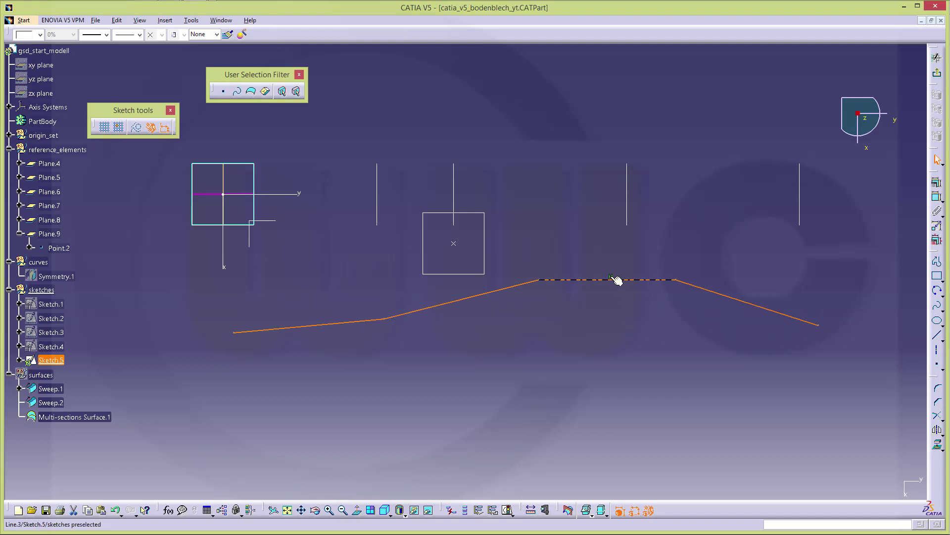
click(617, 284)
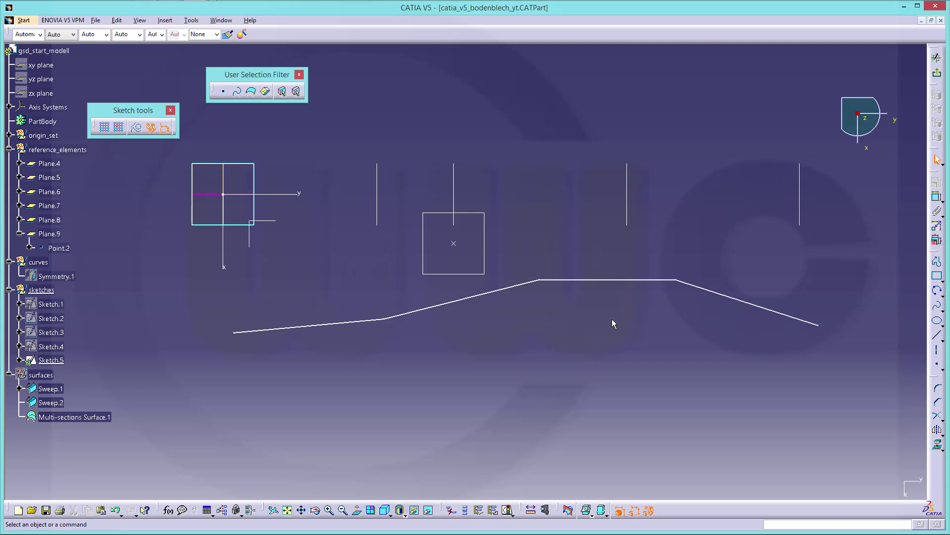
Step: Make the profile's start point coincident with the x axis and its second point coincident with the second reference plane along y
click(937, 197)
click(226, 267)
right_click(231, 288)
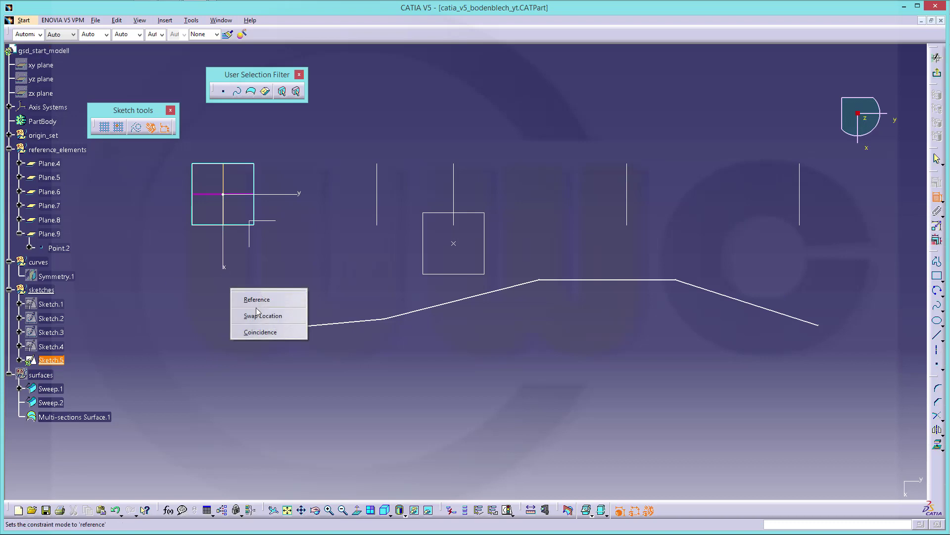
click(255, 333)
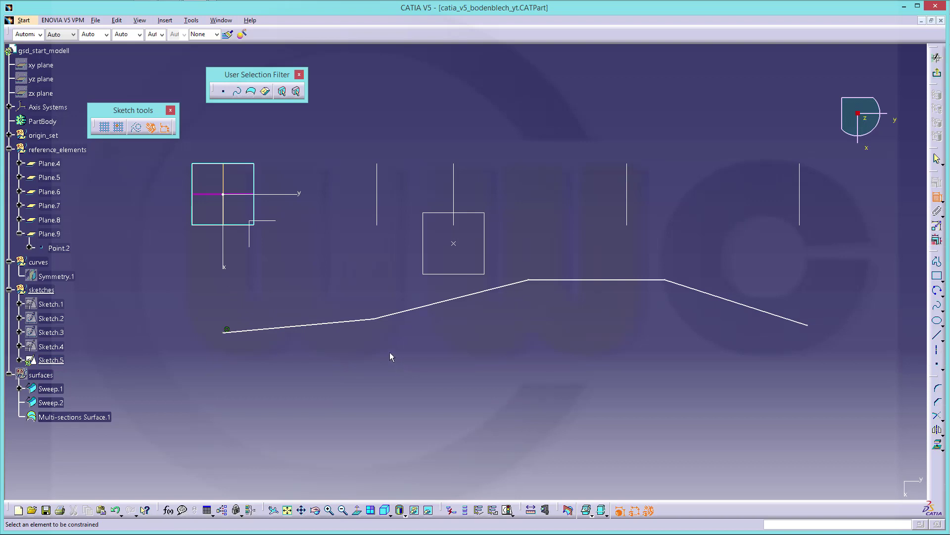
click(374, 320)
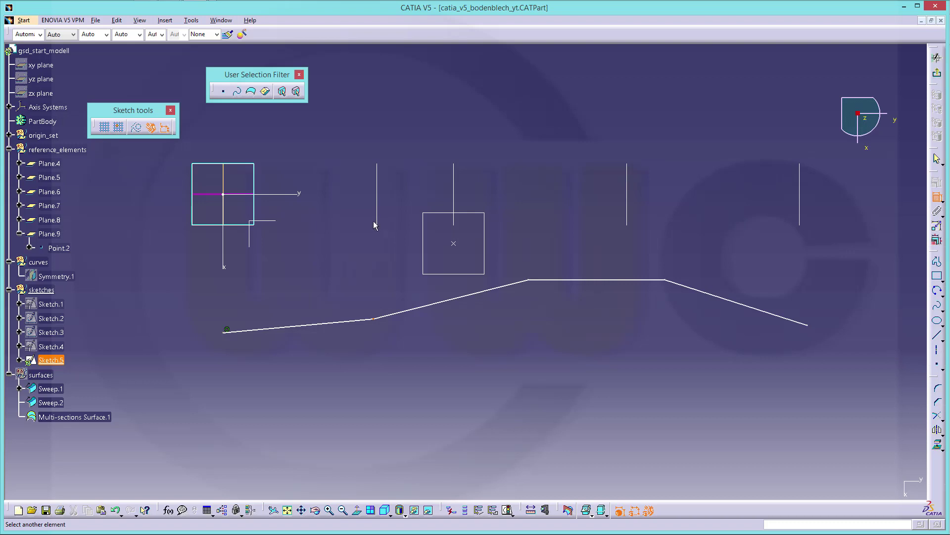
click(453, 223)
right_click(410, 273)
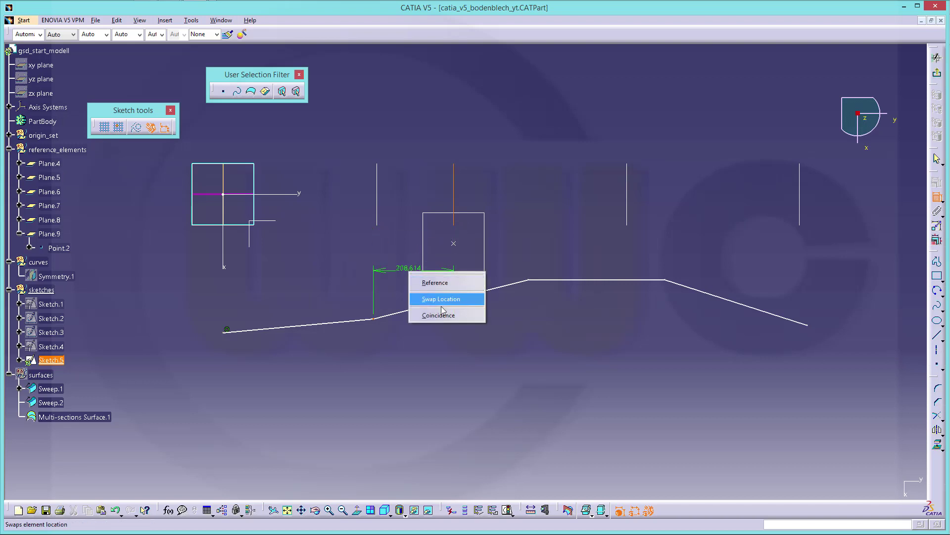
click(441, 316)
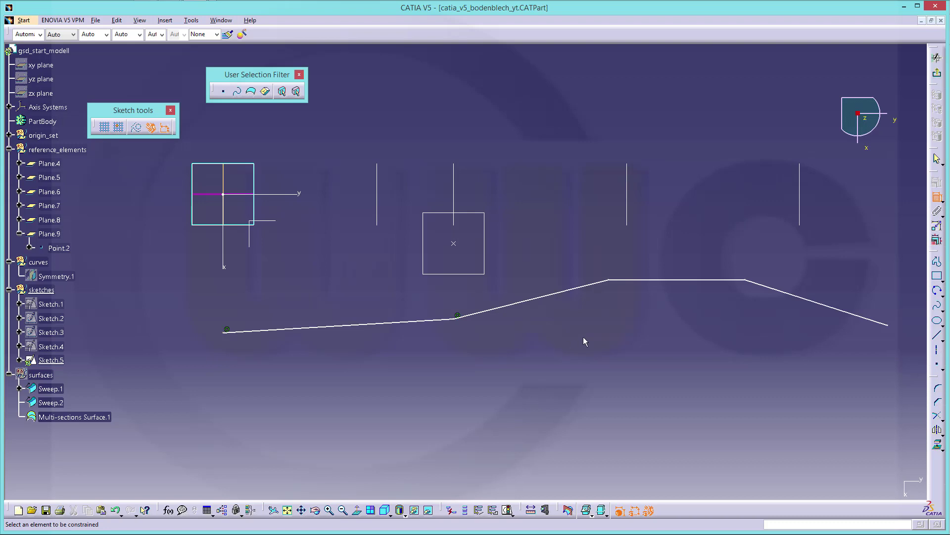
Step: Make the profile's third point coincident with the third reference plane along y and its end point coincident with the last one
click(607, 285)
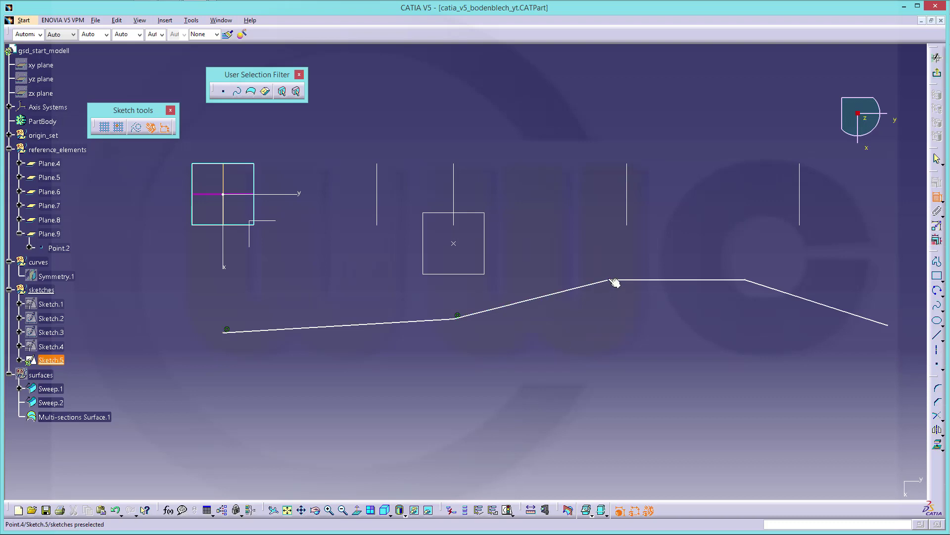
click(627, 225)
right_click(621, 243)
click(645, 294)
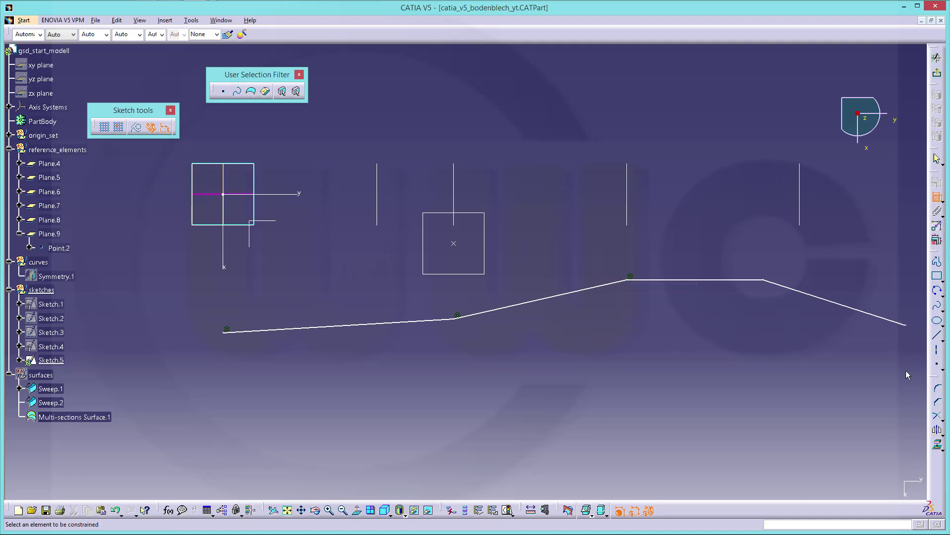
click(907, 325)
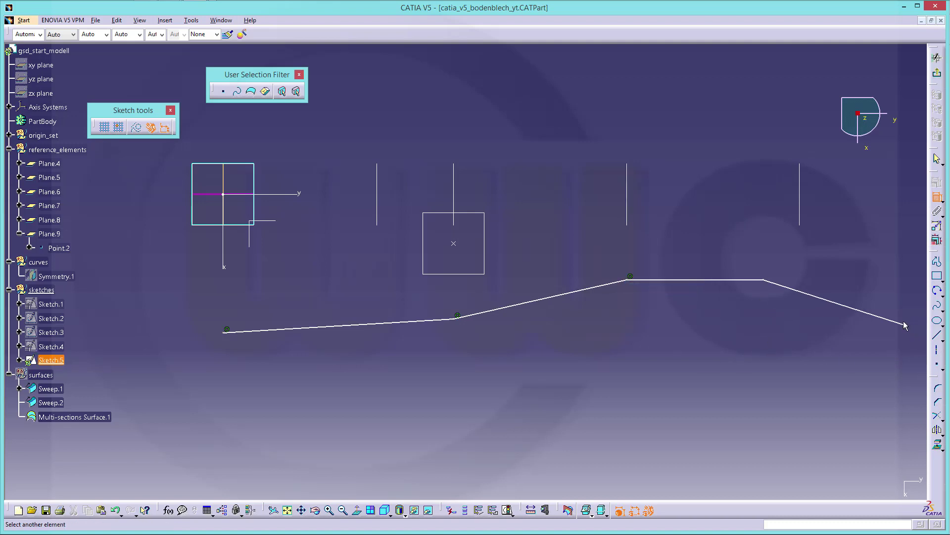
click(801, 209)
right_click(807, 226)
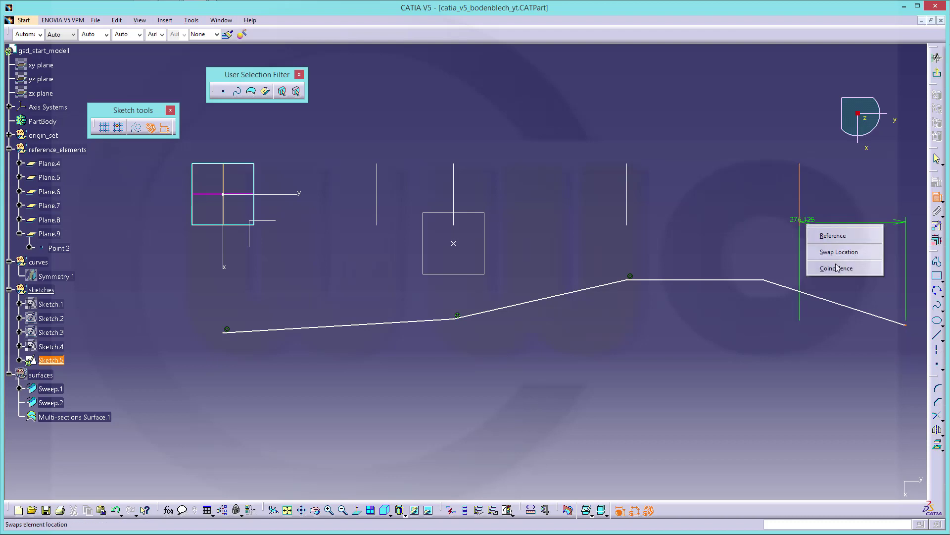
click(837, 268)
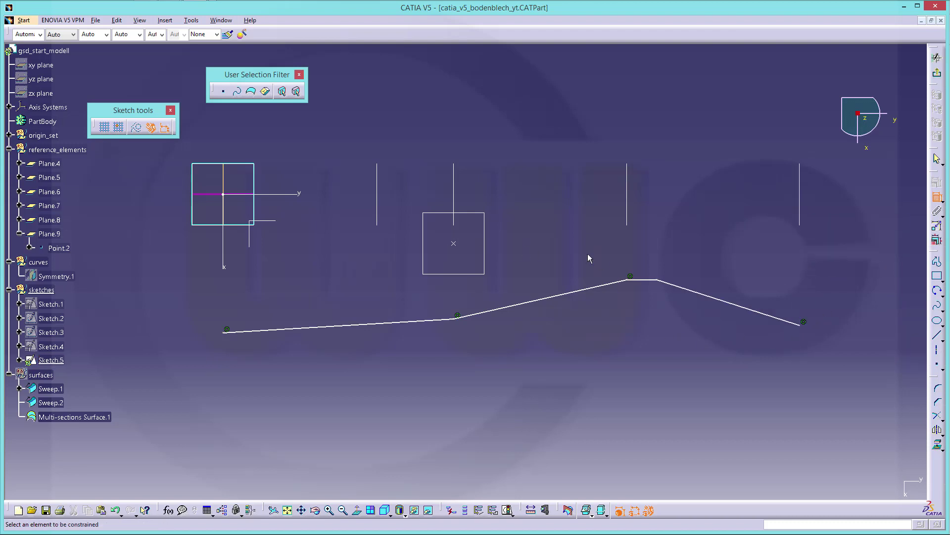
Step: Dimension the distance from the x axis to the profile's fourth point and set it to 1300 mm
click(664, 282)
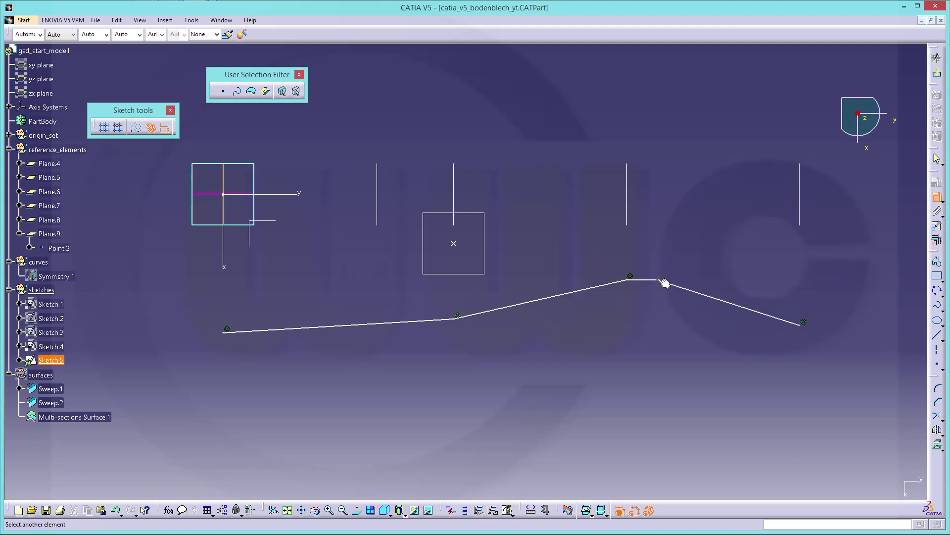
click(225, 268)
click(420, 376)
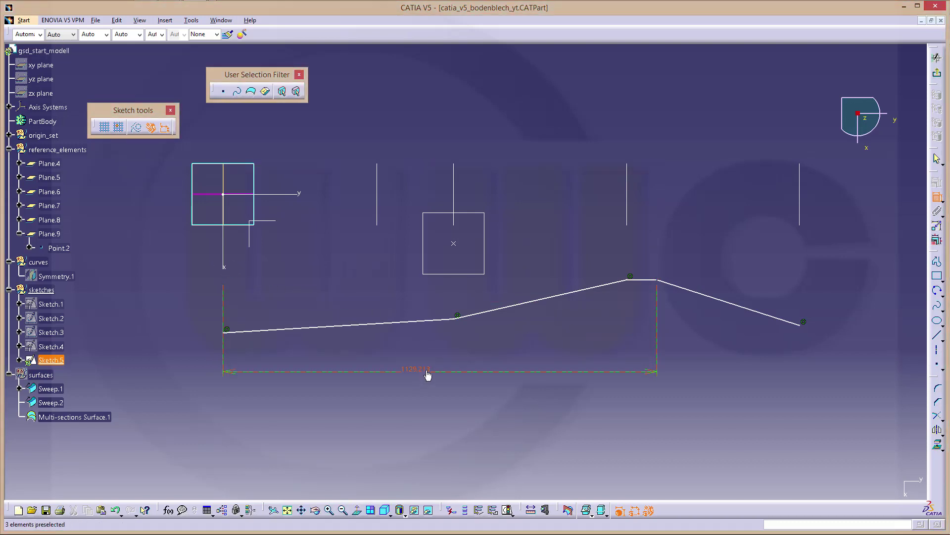
double_click(425, 372)
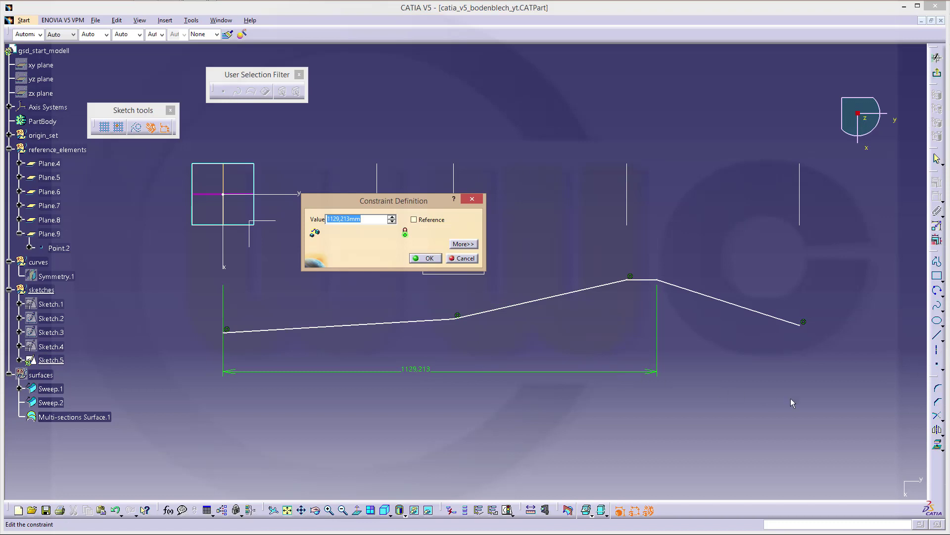
text(1300)
key(Return)
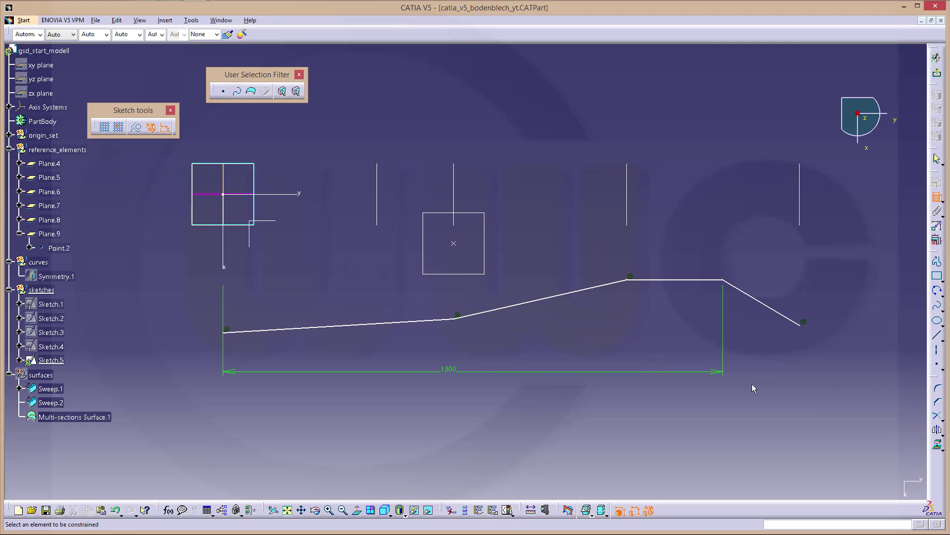
Step: Dimension the angle between the profile's last segment and the y axis and set it to 10 degrees
click(770, 307)
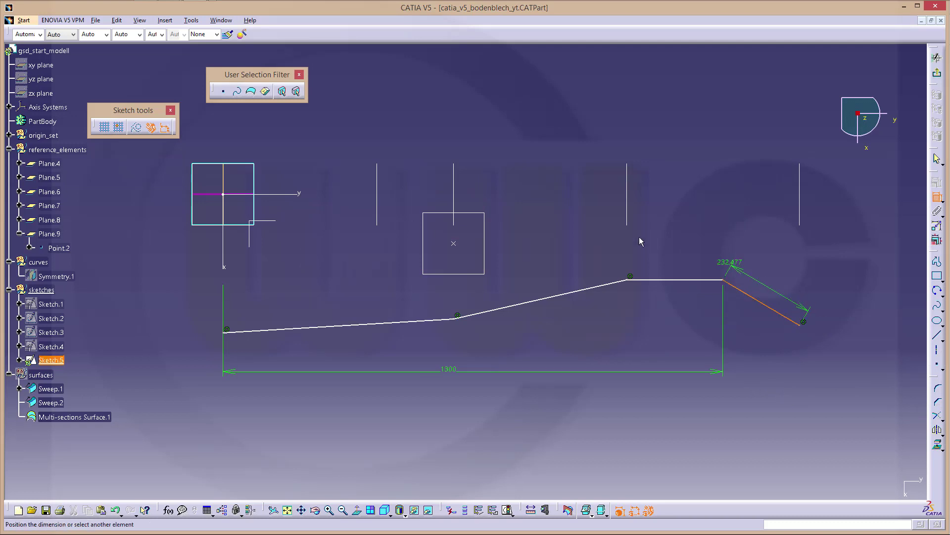
click(297, 194)
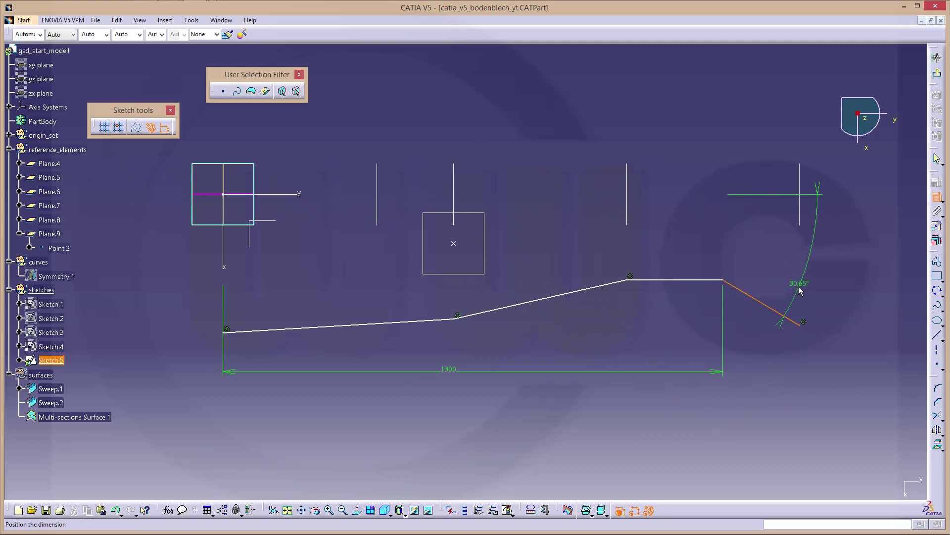
click(801, 289)
double_click(799, 284)
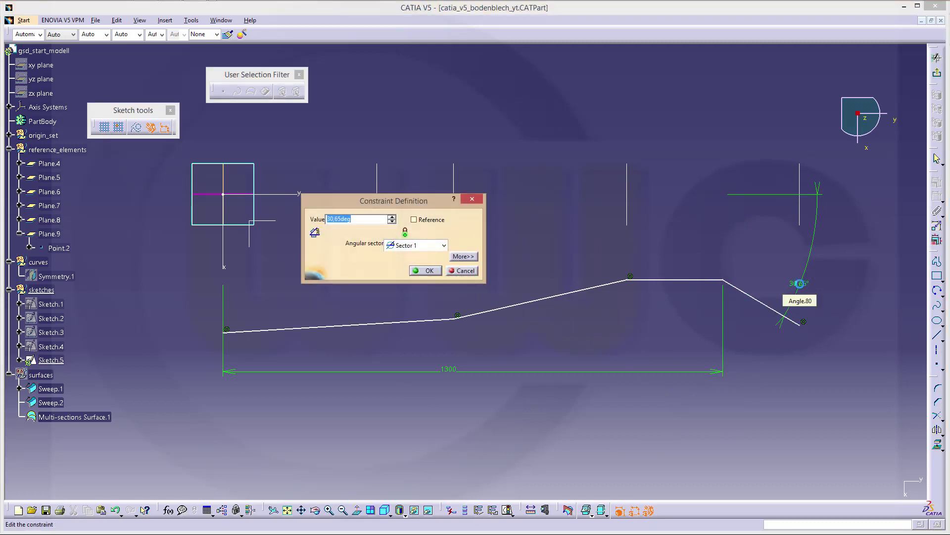
text(10)
key(Return)
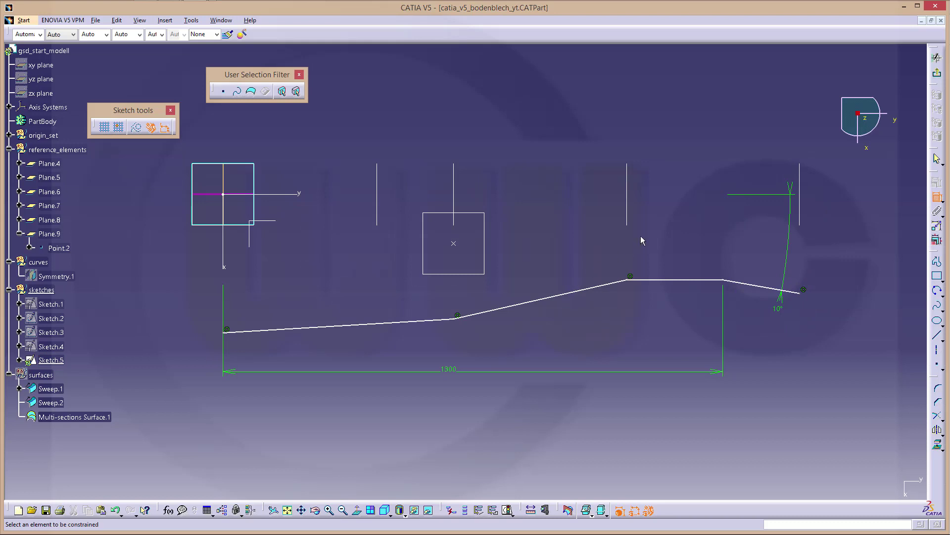
Step: Dimension the angle between the profile's second segment and the y axis and set it to 6 degrees
click(527, 301)
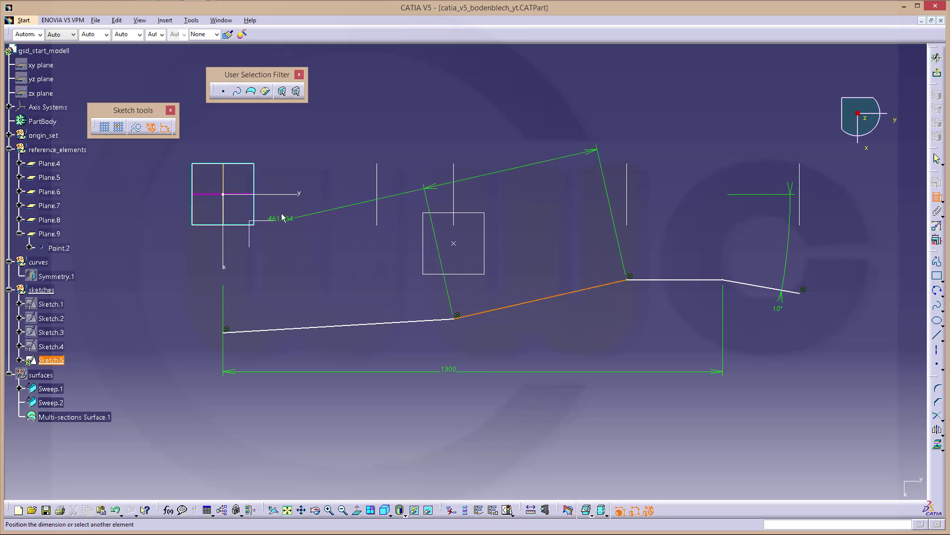
click(298, 194)
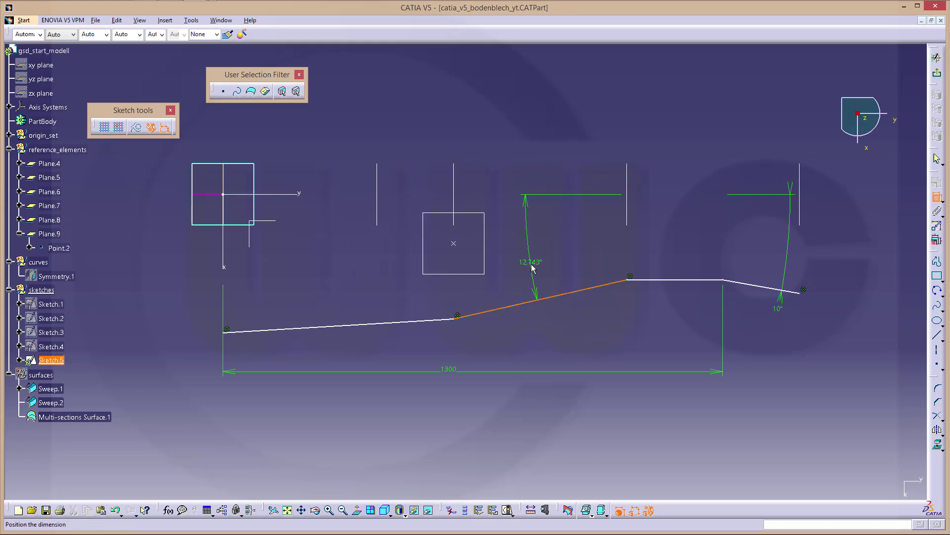
click(532, 261)
double_click(532, 261)
text(6)
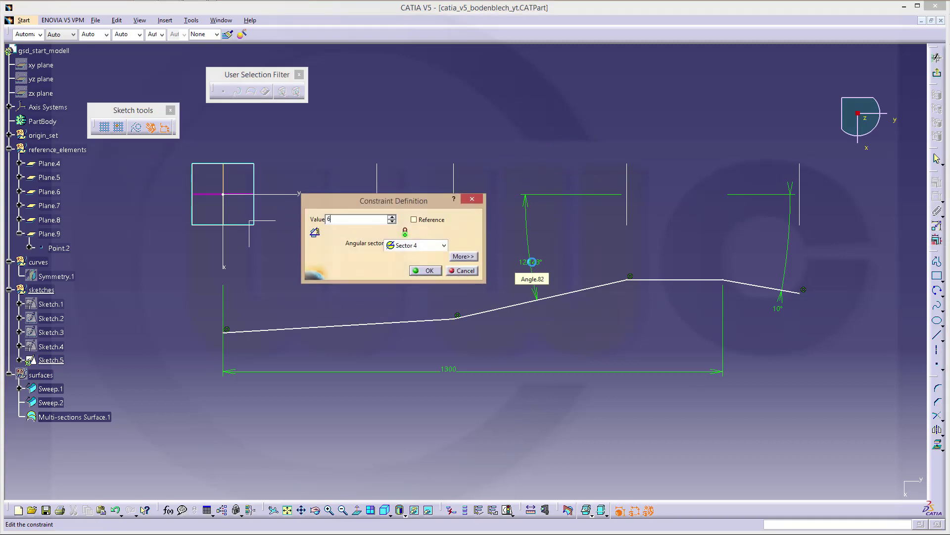
key(Return)
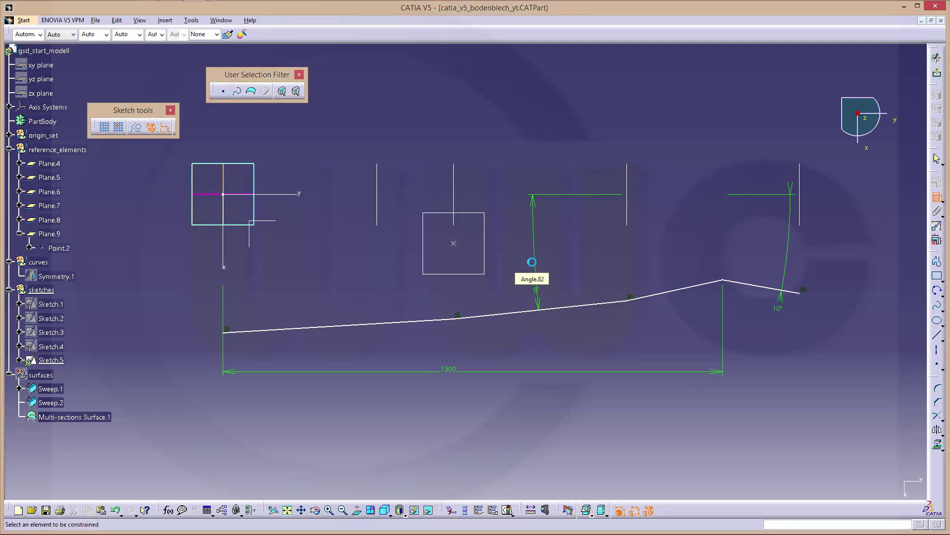
Step: Dimension the angle between the profile's first segment and the y axis and set it to 3 degrees
click(354, 329)
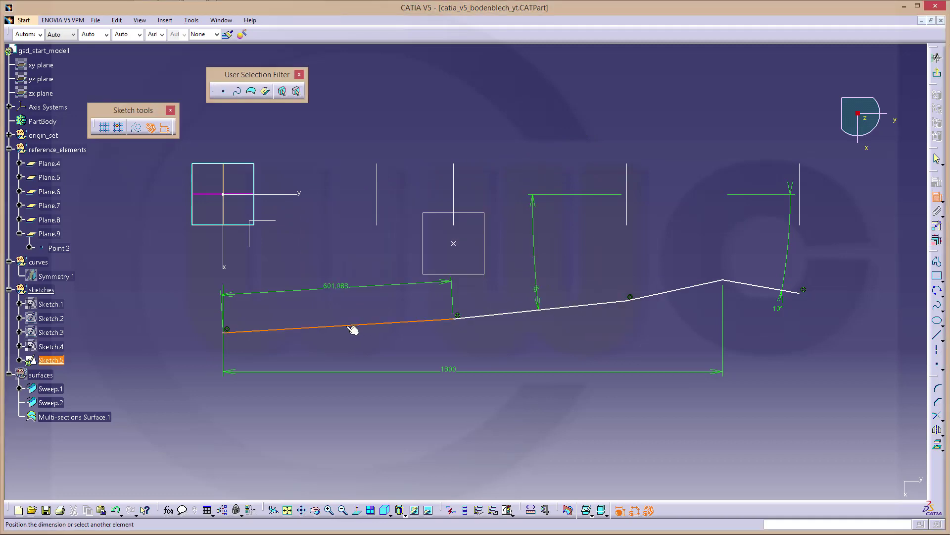
click(303, 195)
click(324, 264)
double_click(329, 264)
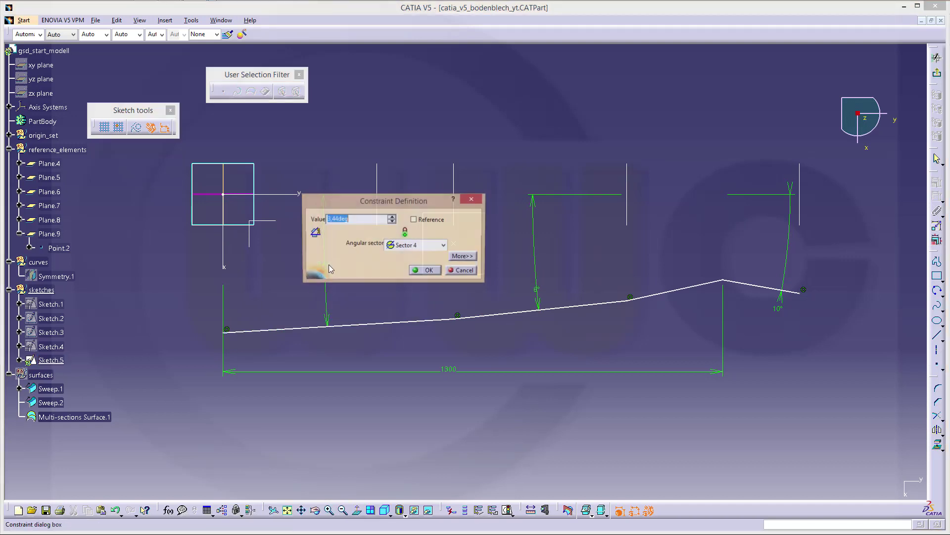
text(3)
key(Return)
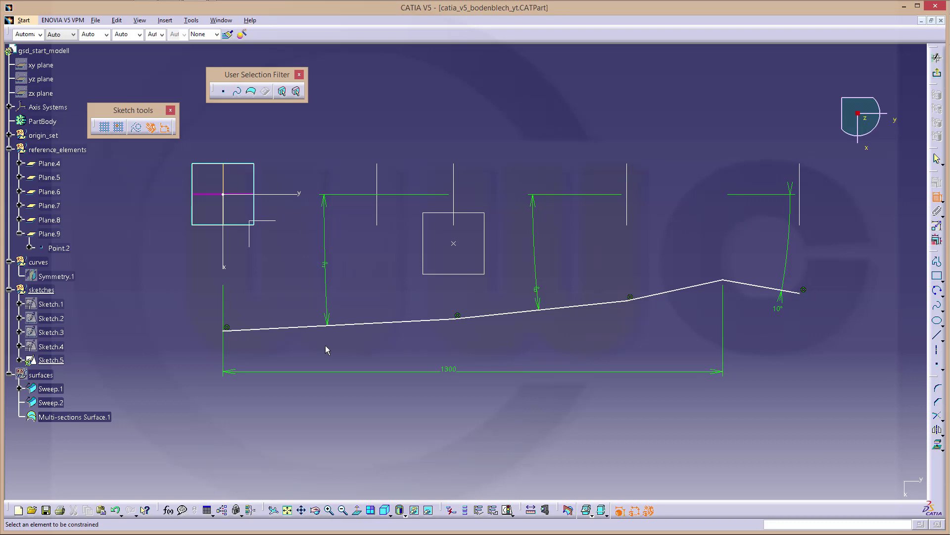
Step: Dimension the distance from the y axis to the profile's start point and set it to 260 mm
click(226, 330)
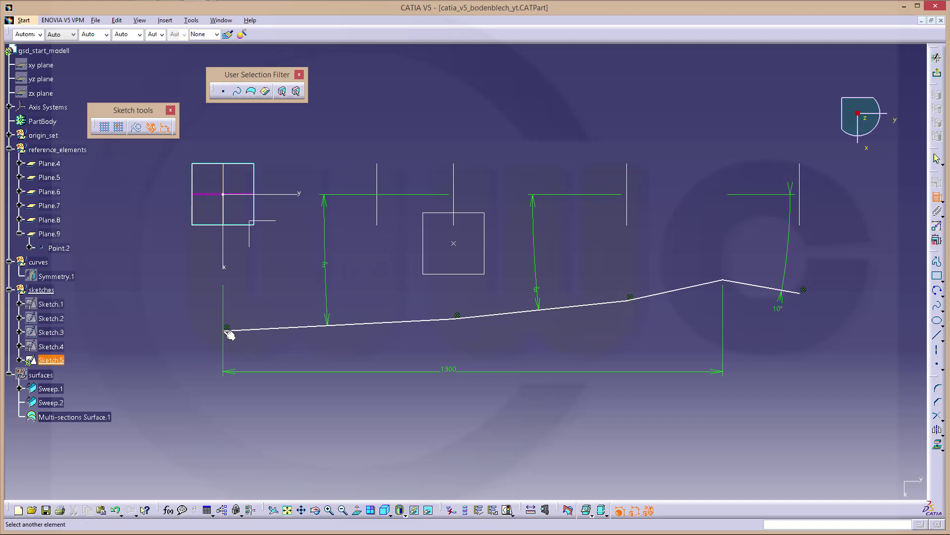
click(300, 194)
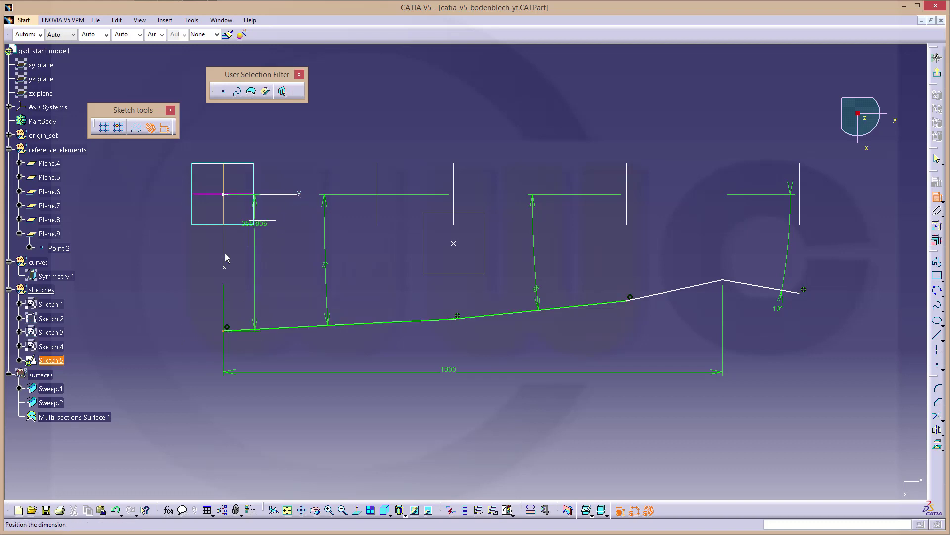
click(161, 279)
double_click(163, 277)
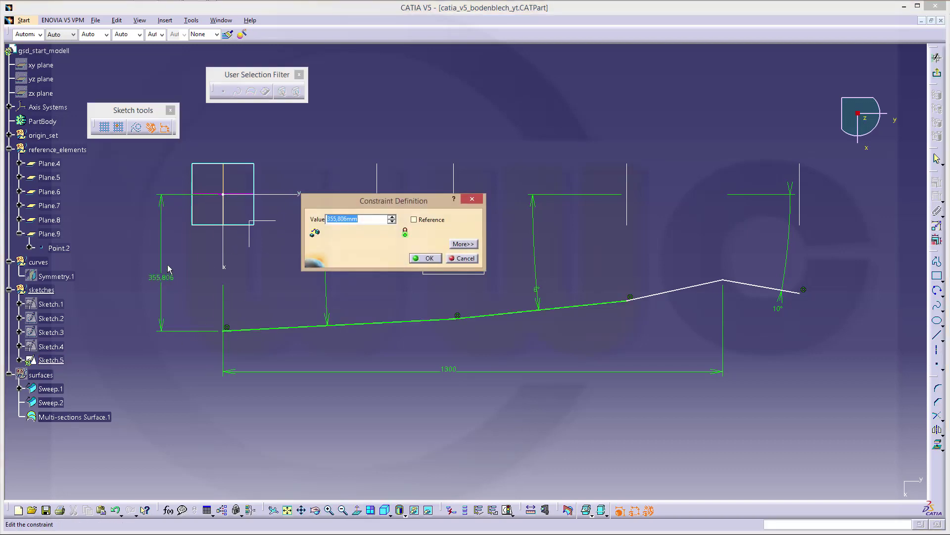
text(260)
key(Return)
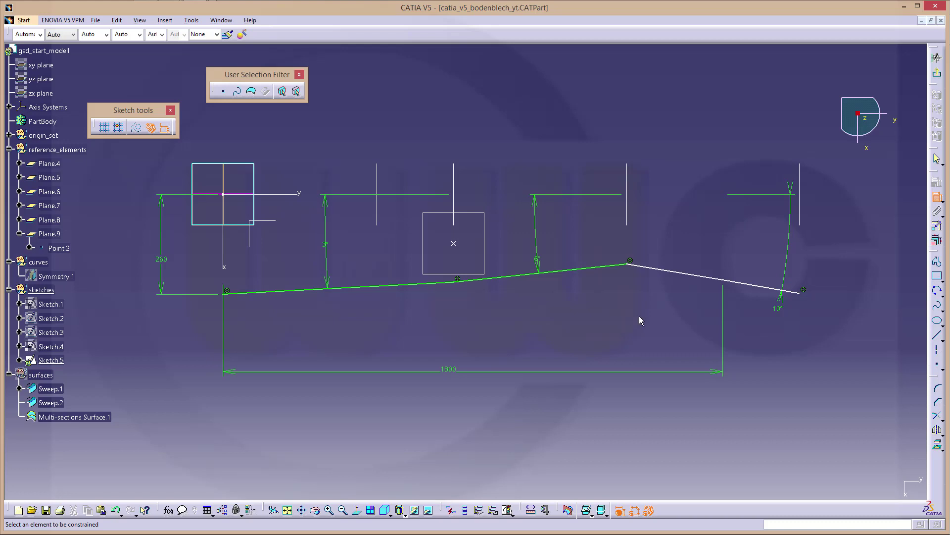
Step: Constrain the profile's third segment to the y axis with a distance dimension instead of an angle, and set it to 160 mm
click(680, 274)
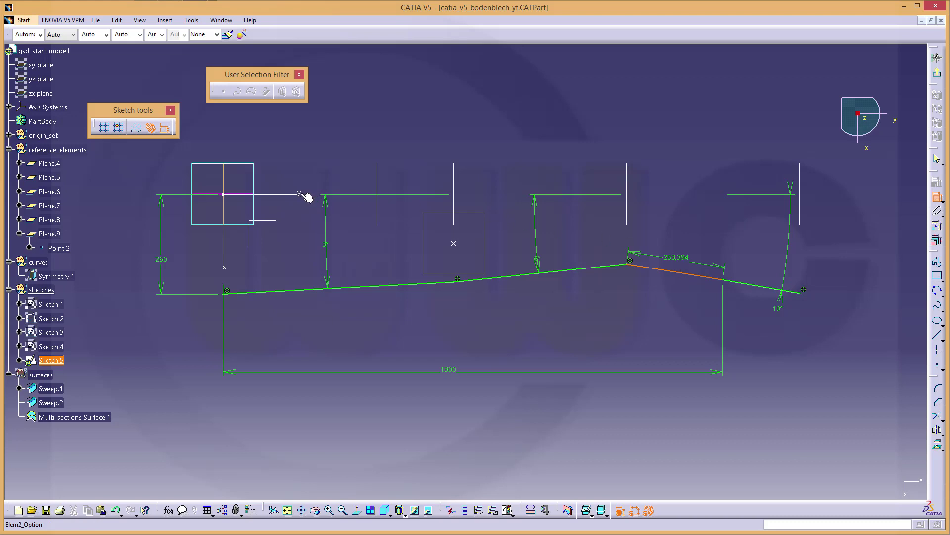
key(Escape)
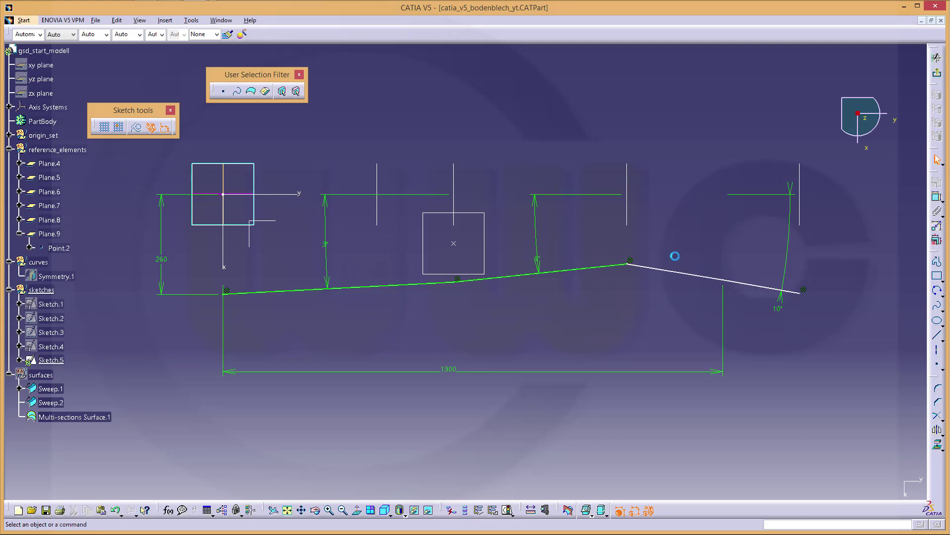
click(938, 198)
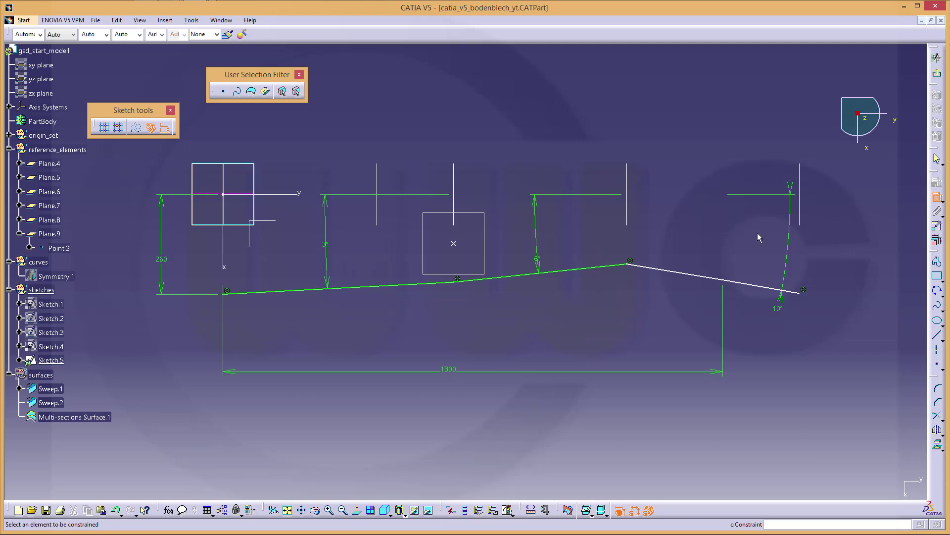
click(663, 271)
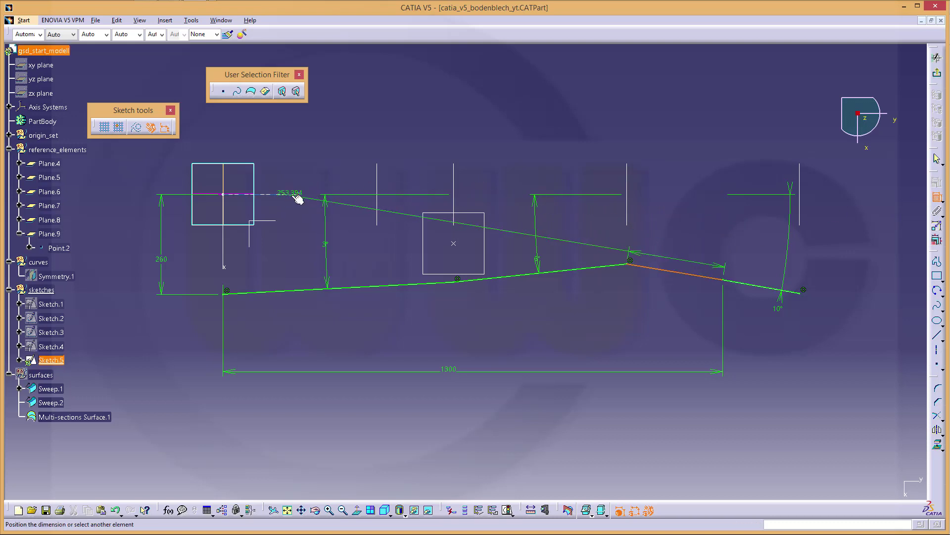
click(297, 197)
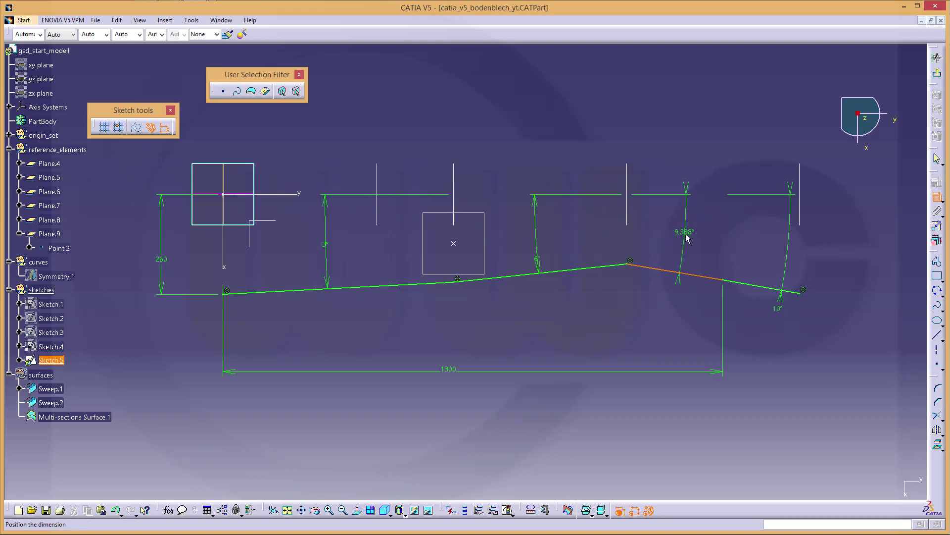
right_click(687, 238)
click(703, 264)
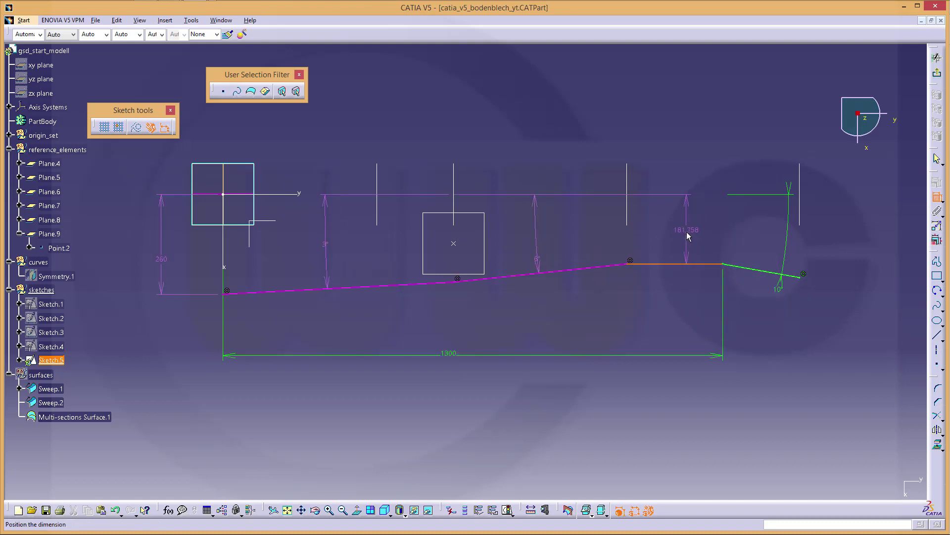
click(687, 237)
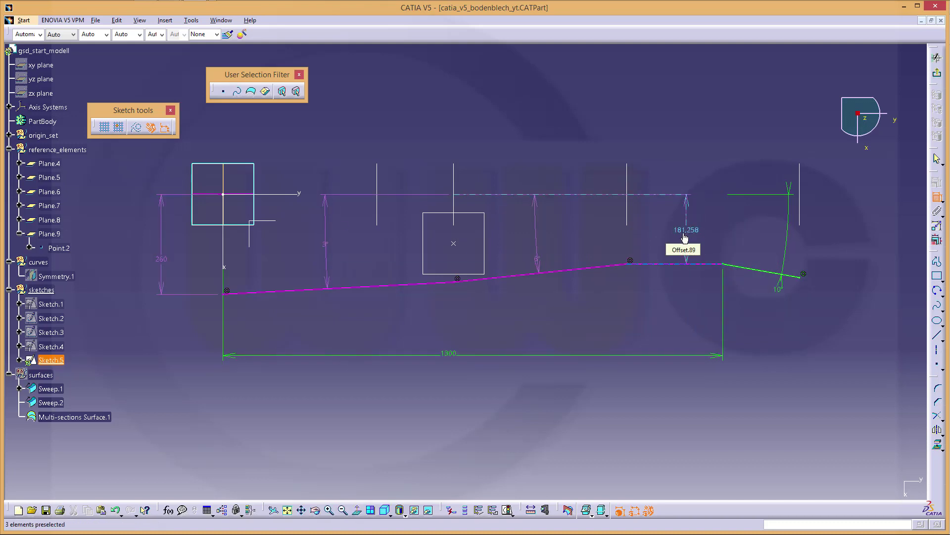
double_click(685, 237)
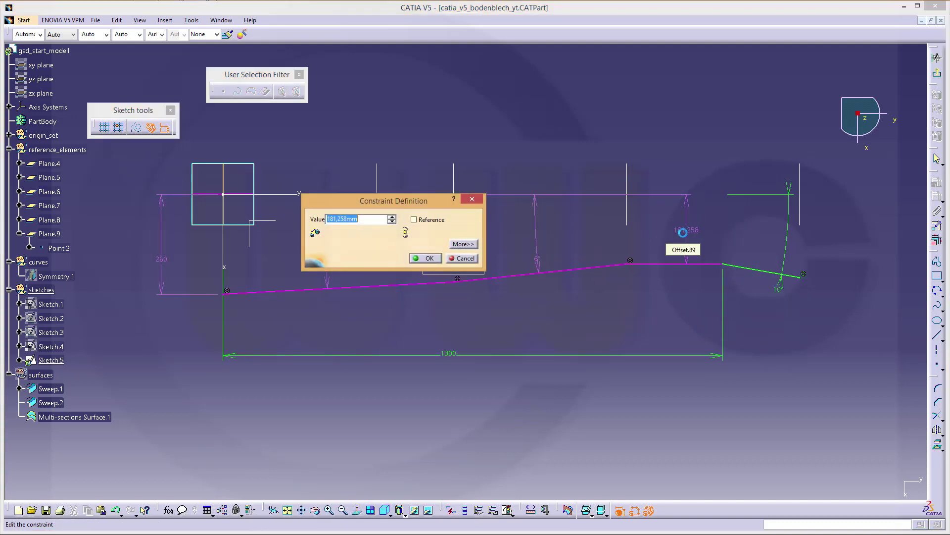
text(160)
key(Return)
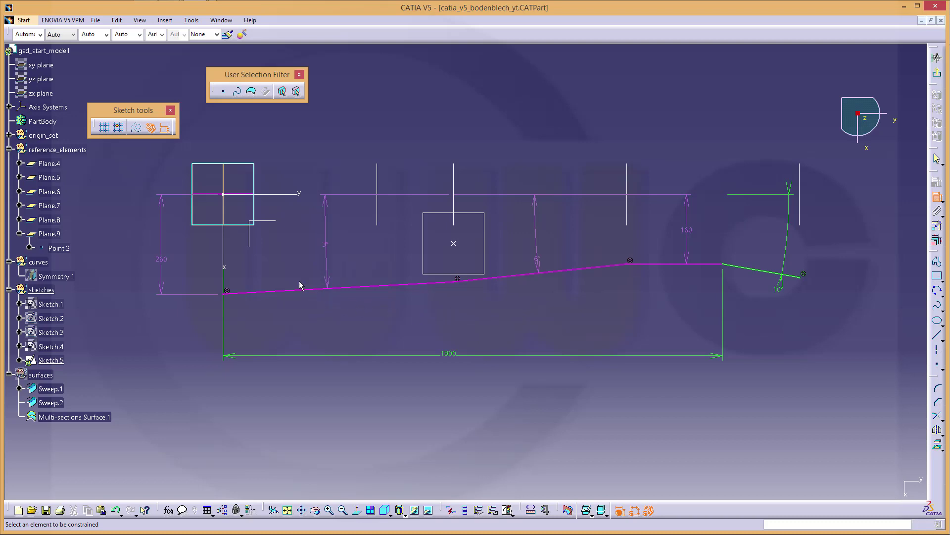
Step: Try deleting the first segment's 3-degree angle constraint, undo that, and delete the second segment's 6-degree angle constraint instead
click(328, 246)
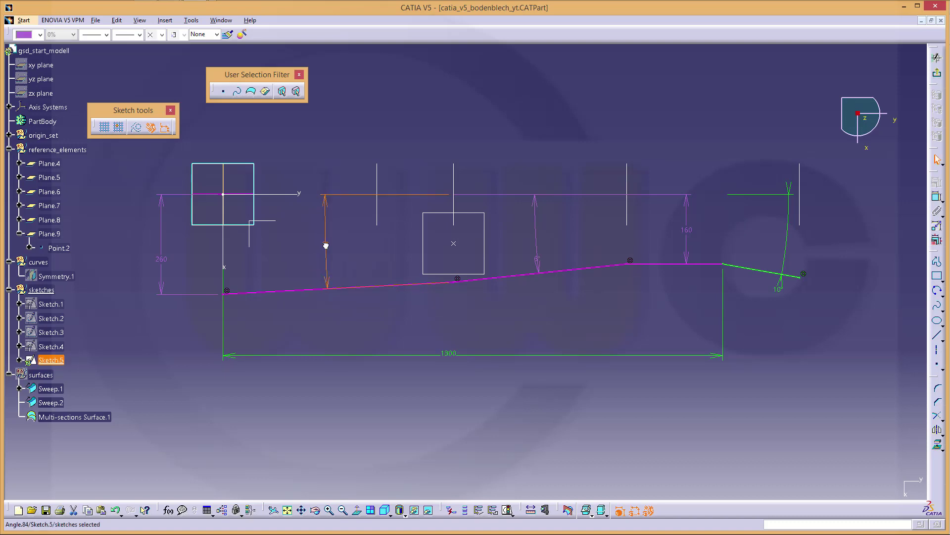
key(Delete)
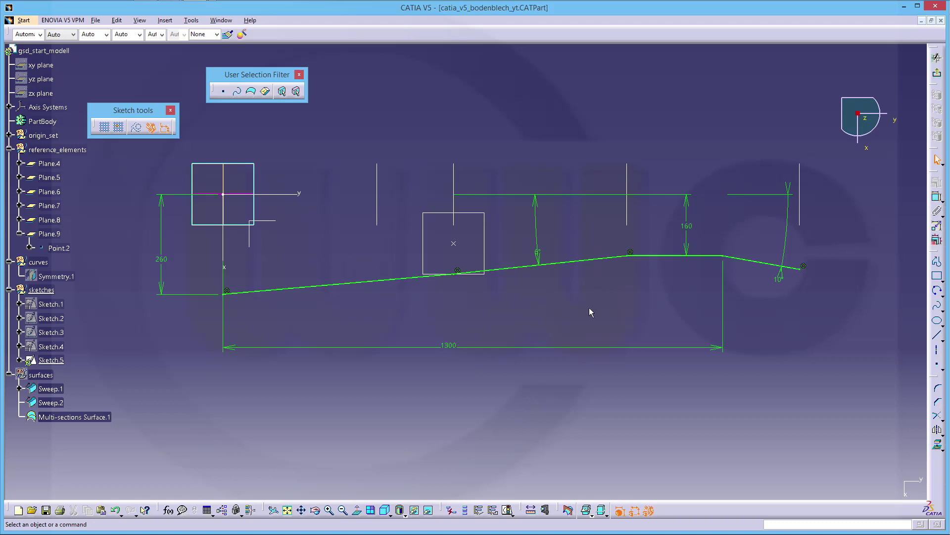
key(ctrl+z)
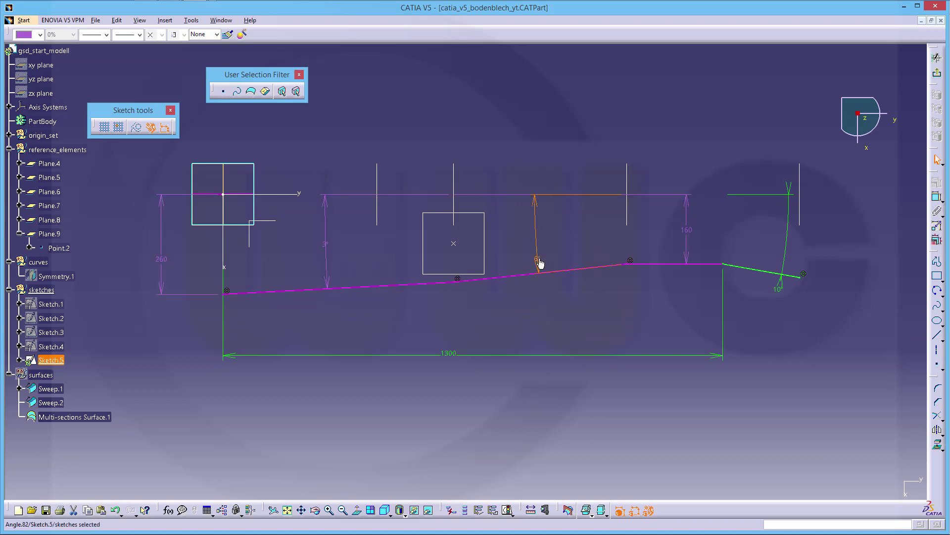
key(ctrl+y)
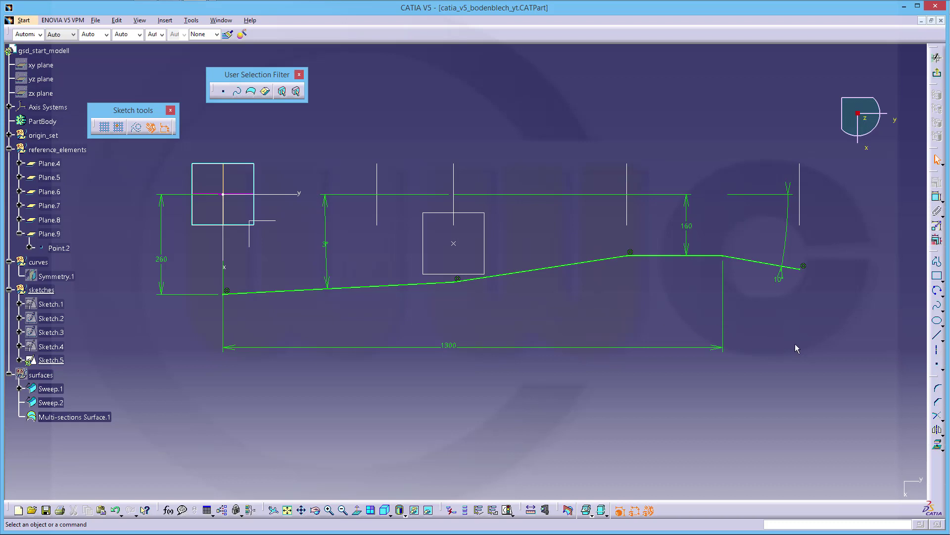
Step: Round the profile's second, third and fourth points together with 300 mm radius corners
ctrl+middle_drag(617, 319, 475, 307)
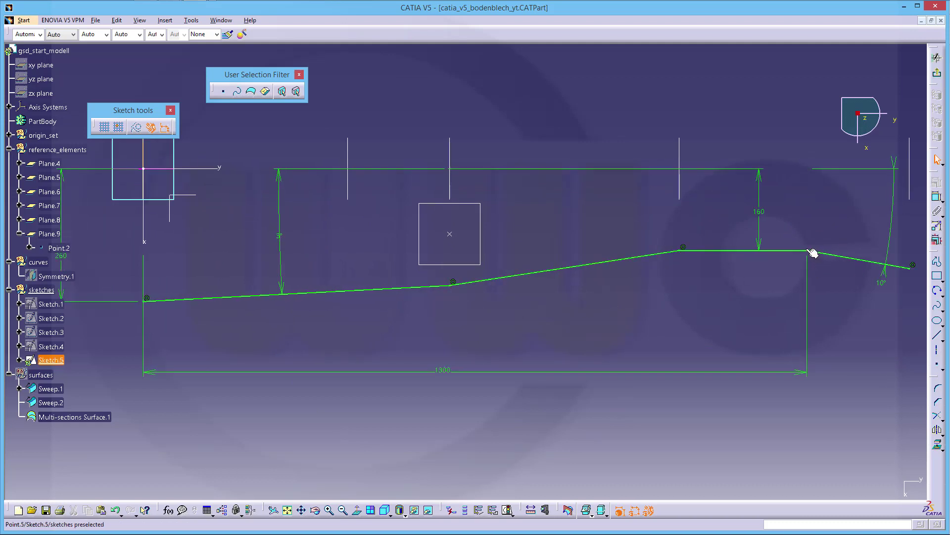
ctrl+middle_drag(708, 319, 708, 334)
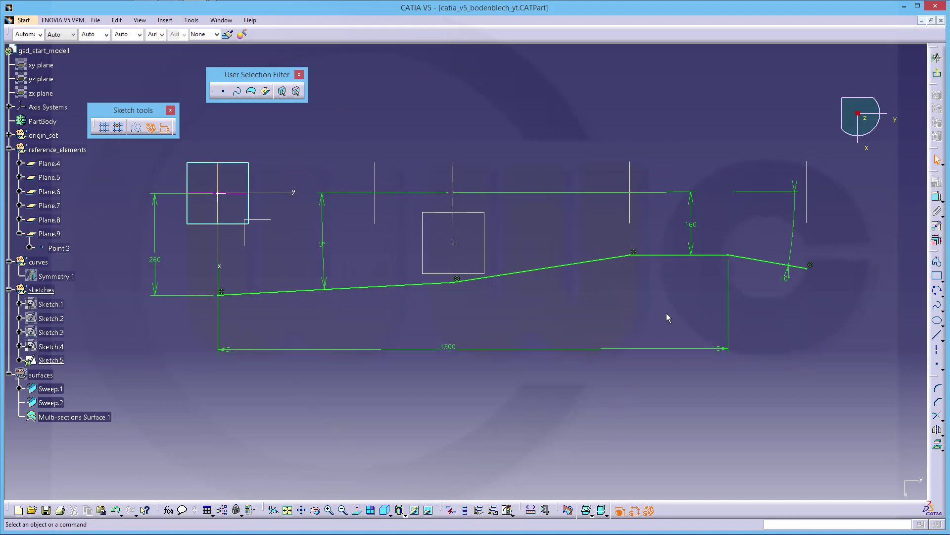
click(456, 282)
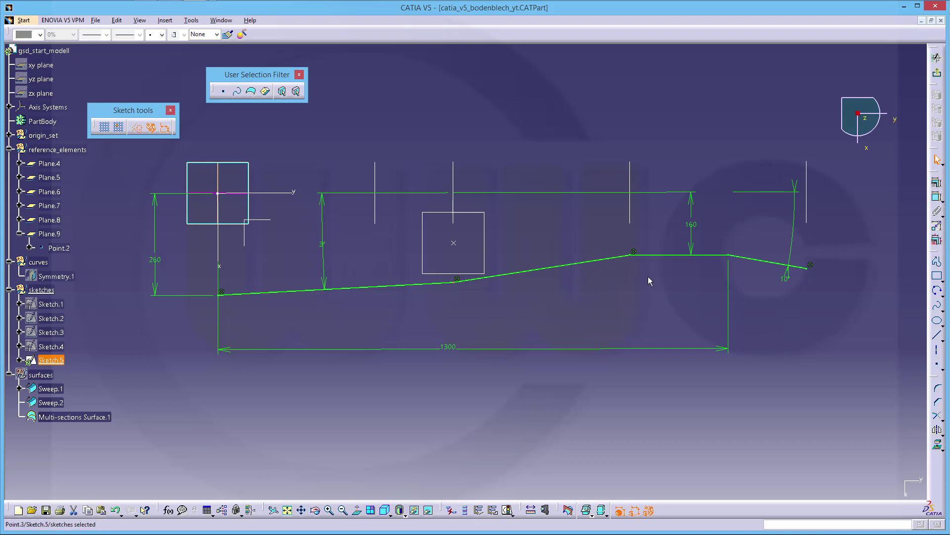
ctrl+click(629, 258)
ctrl+click(728, 255)
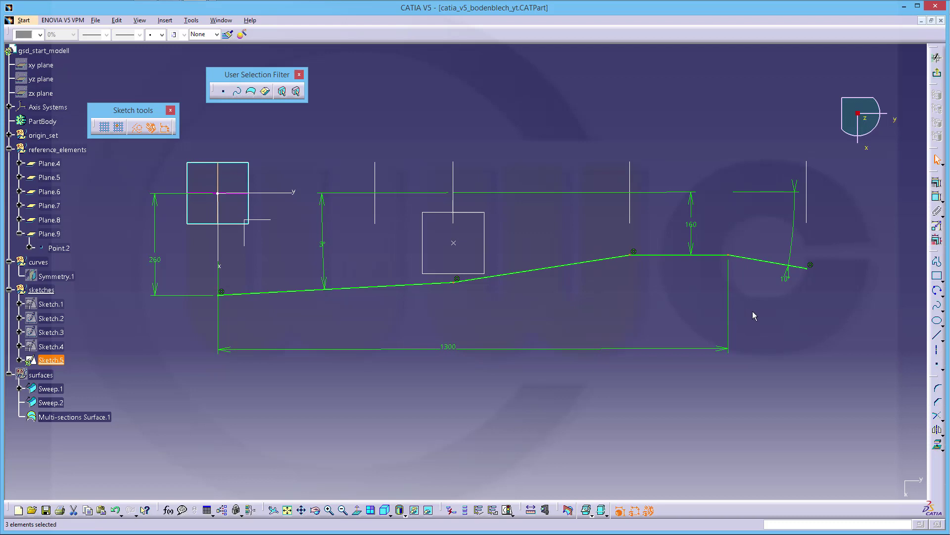
click(937, 388)
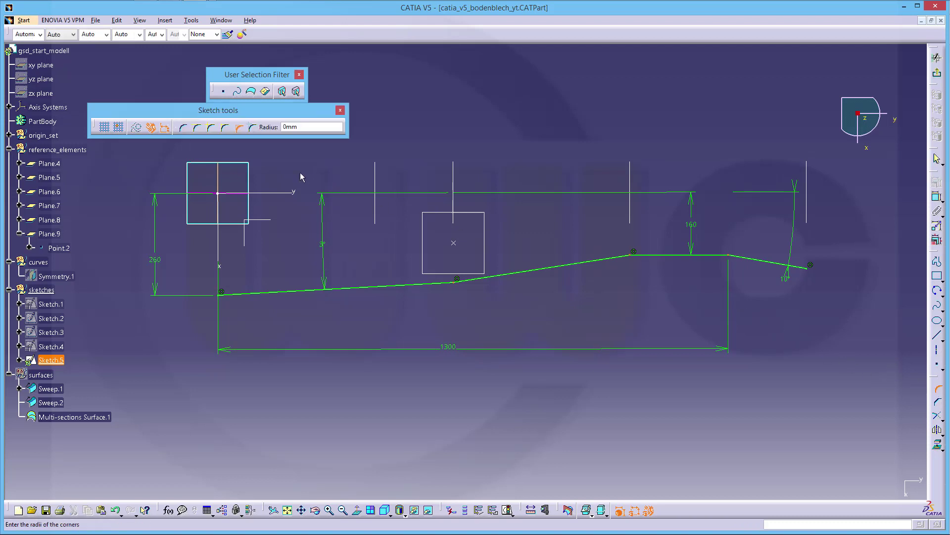
mouse_move(242, 118)
text(300)
key(Return)
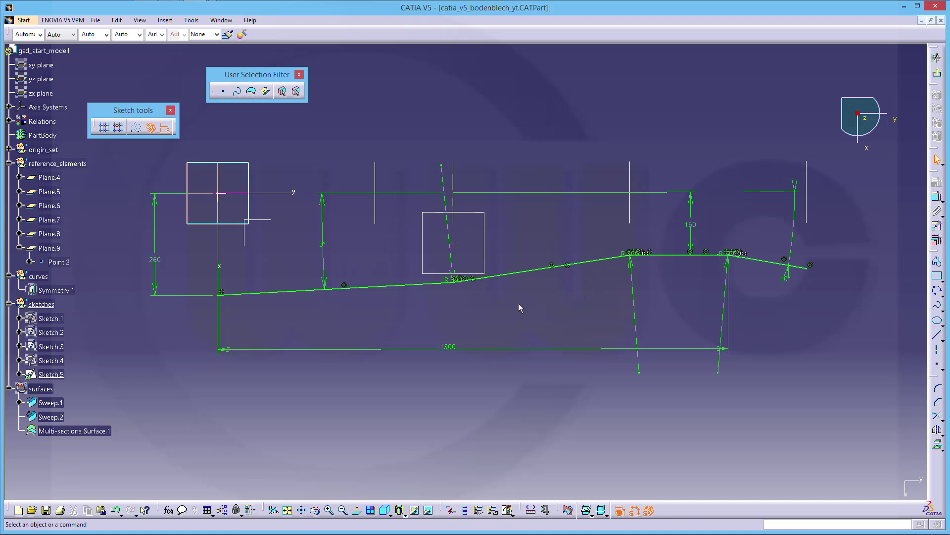
ctrl+middle_drag(538, 297, 483, 262)
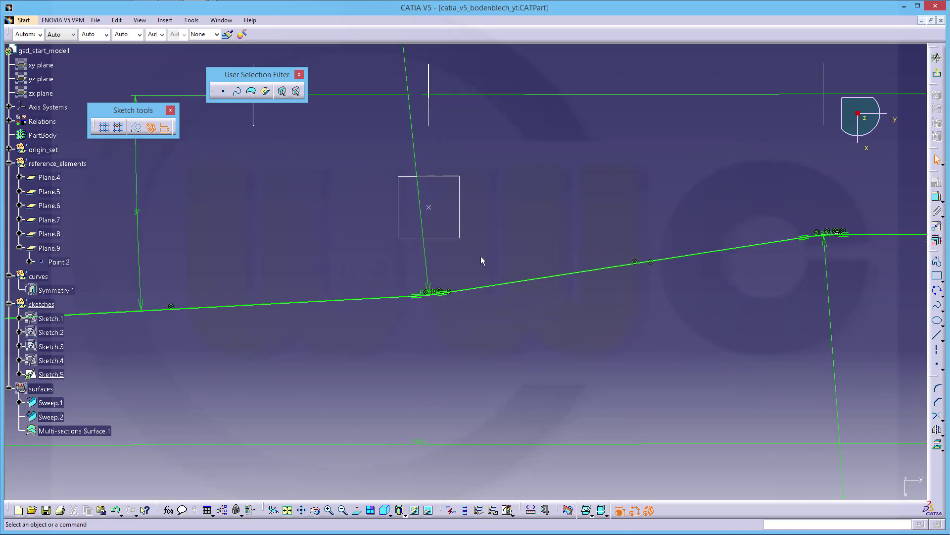
Step: Exit the rounded profile sketch and return to the 3D model
mouse_move(536, 312)
ctrl+middle_down()
mouse_move(498, 316)
mouse_move(630, 257)
ctrl+middle_up()
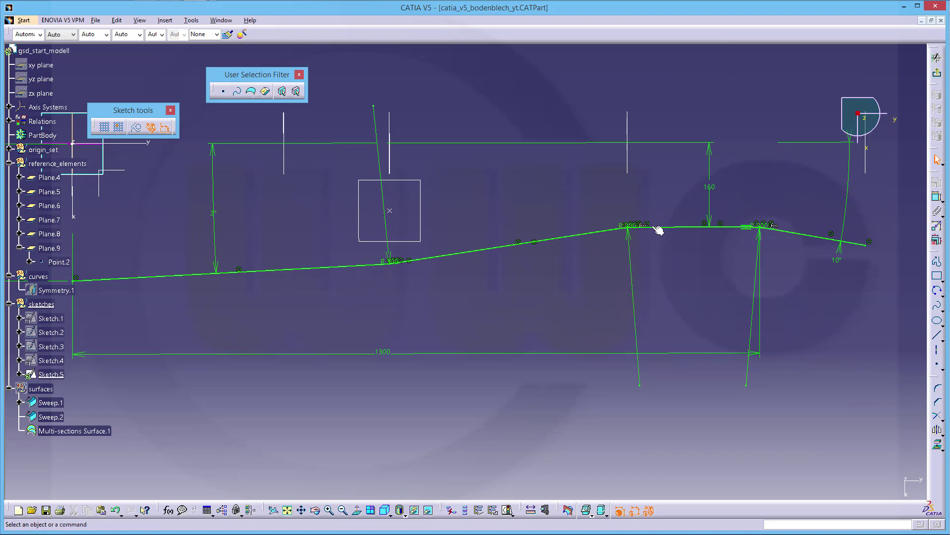
mouse_move(774, 233)
ctrl+middle_down()
mouse_move(778, 253)
mouse_move(736, 212)
ctrl+middle_up()
ctrl+middle_drag(777, 265, 727, 335)
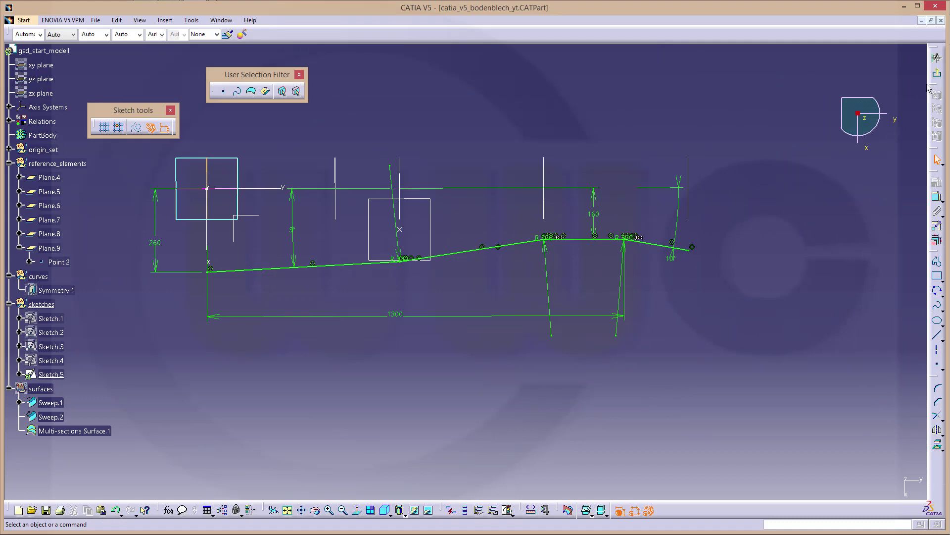
click(937, 57)
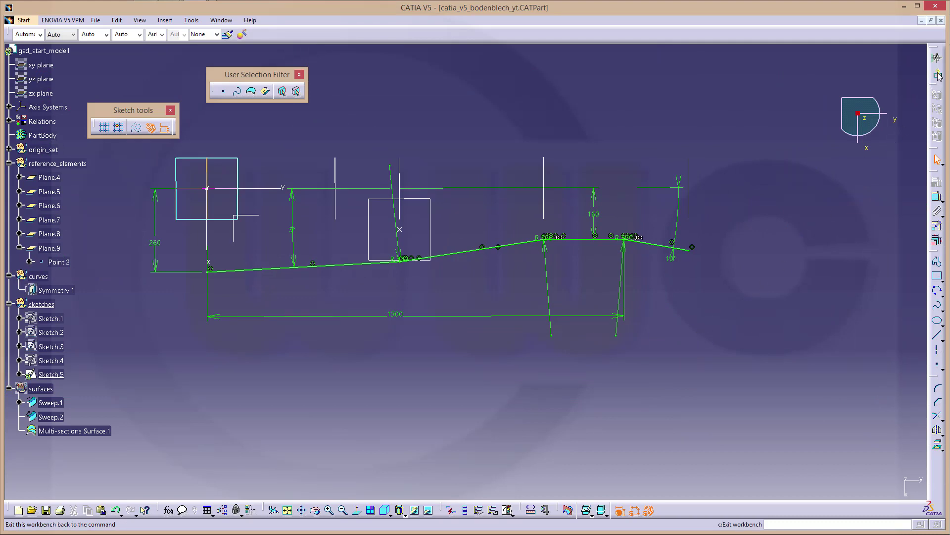
click(537, 313)
mouse_move(536, 313)
middle_down()
mouse_move(528, 297)
mouse_move(545, 299)
middle_up()
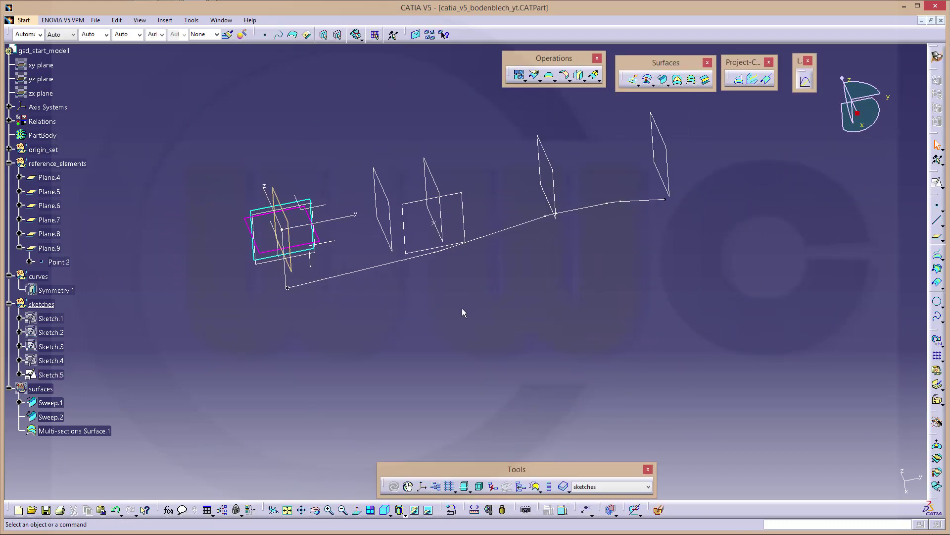
Step: Create a new positioned sketch on Plane.8 with the vertical direction reversed and the axes swapped
click(937, 184)
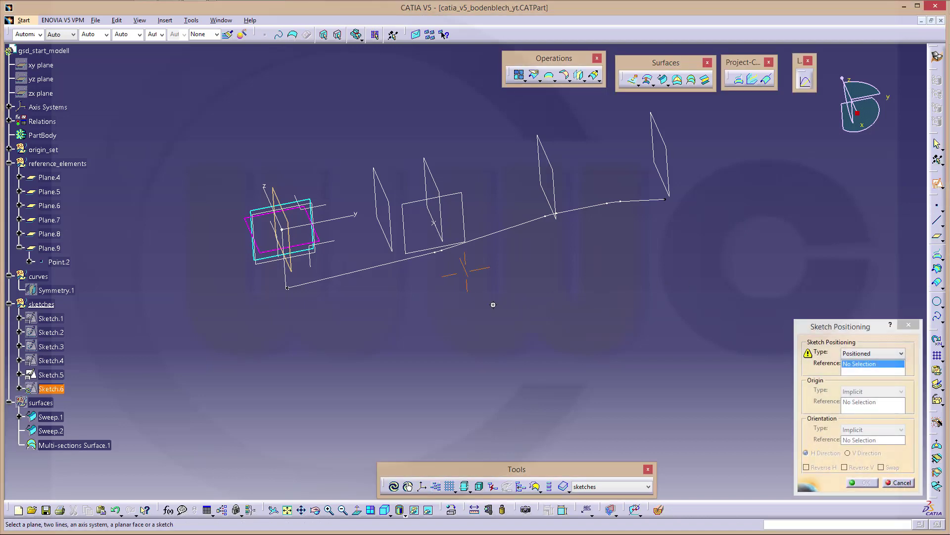
scroll(465, 286, up, 2)
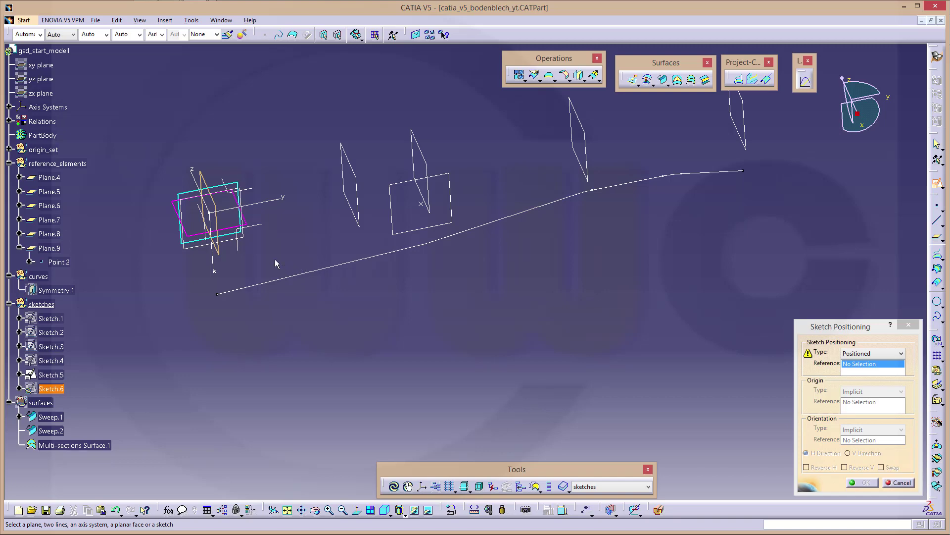
middle_drag(275, 257, 346, 112)
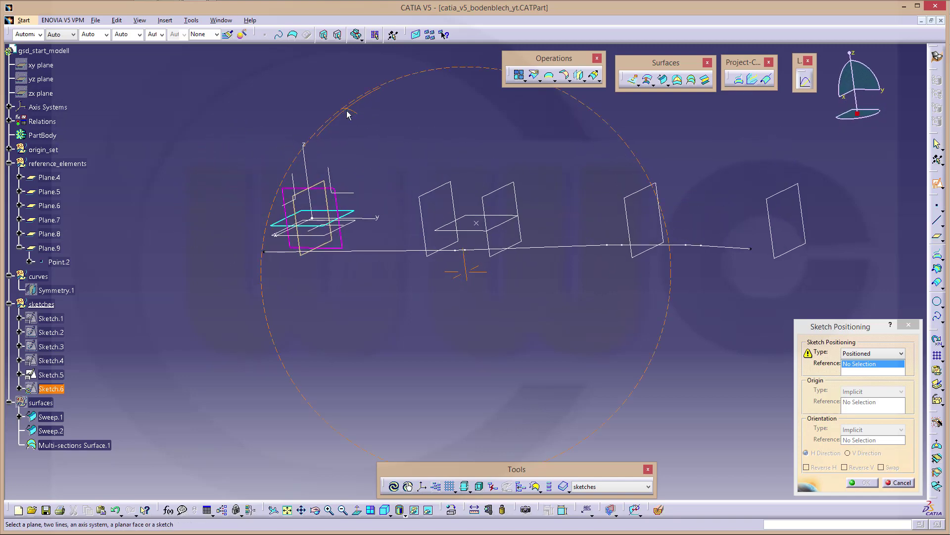
click(342, 234)
mouse_move(350, 260)
middle_down()
mouse_move(338, 311)
mouse_move(361, 378)
mouse_move(393, 383)
middle_up()
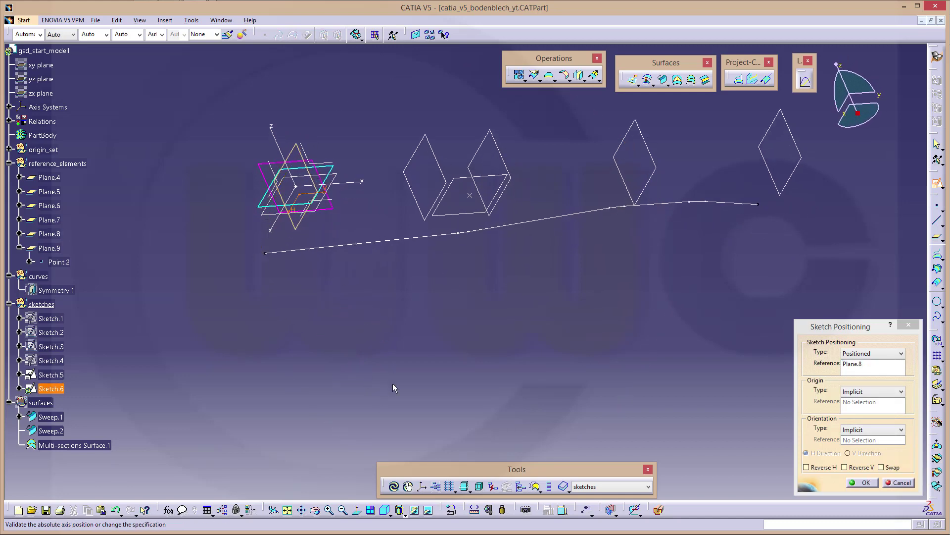
click(882, 467)
click(846, 467)
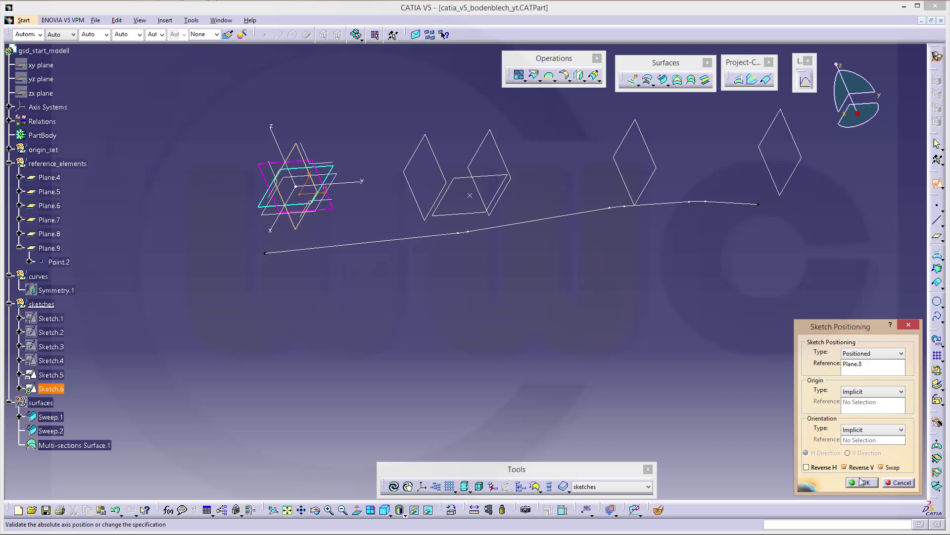
click(862, 482)
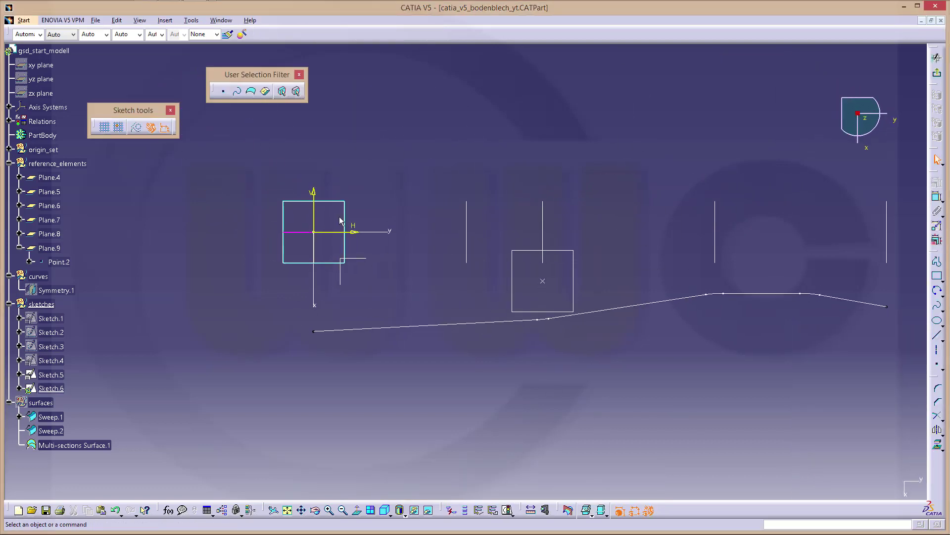
Step: Hide the new sketch's H and V axes together with its origin
mouse_move(304, 173)
mouse_down()
mouse_move(372, 252)
mouse_move(367, 246)
mouse_up()
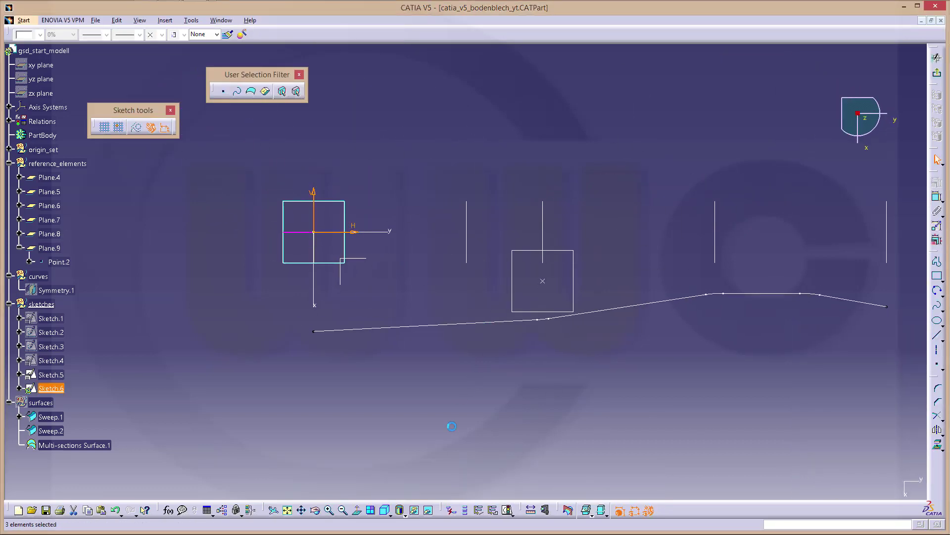
click(453, 499)
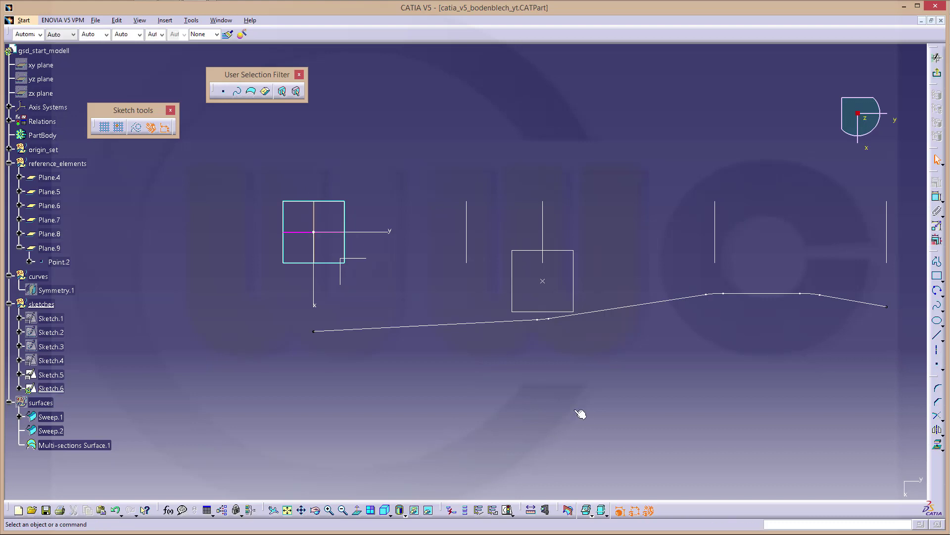
mouse_move(573, 408)
middle_down()
mouse_move(569, 384)
mouse_move(573, 396)
middle_up()
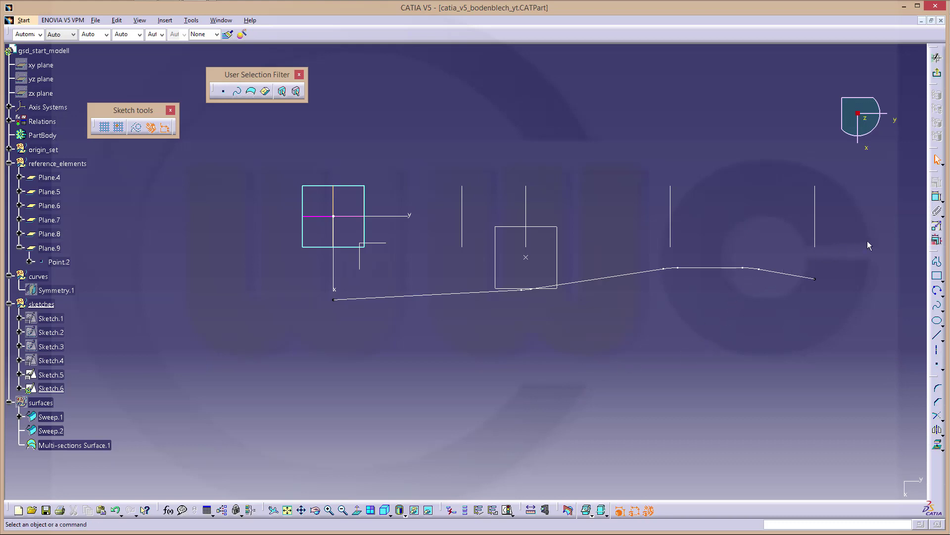
Step: Sketch an open profile below the existing curve: a rising line, a nearly horizontal line about 617 mm long, and a tangent arc
click(937, 261)
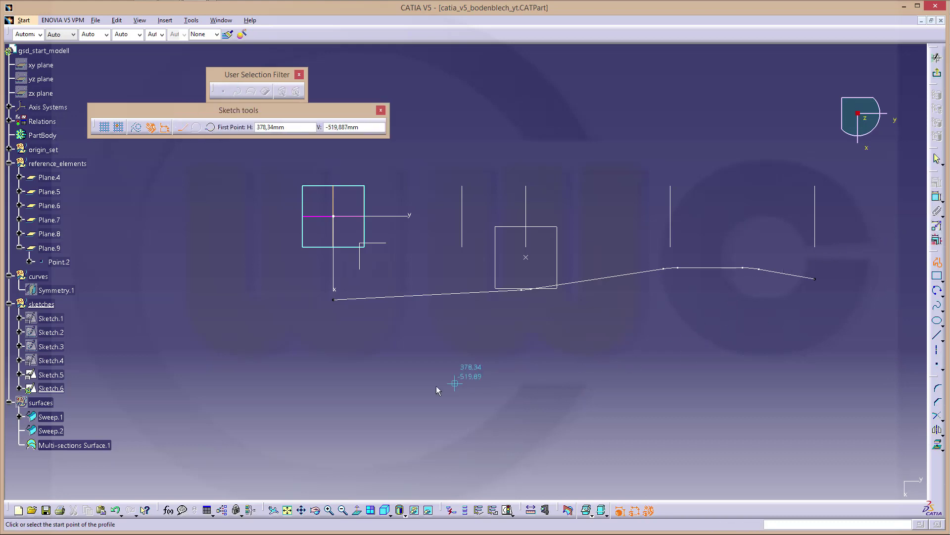
click(339, 391)
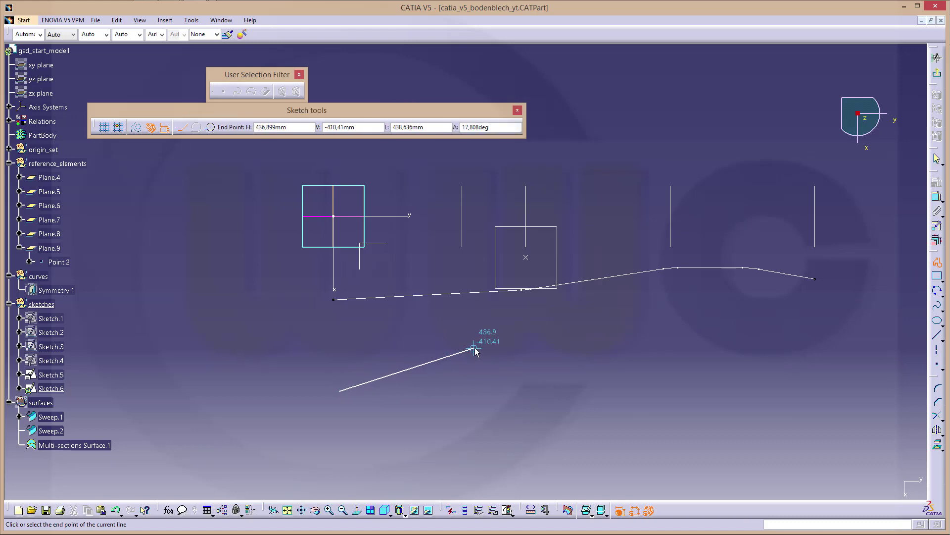
click(464, 350)
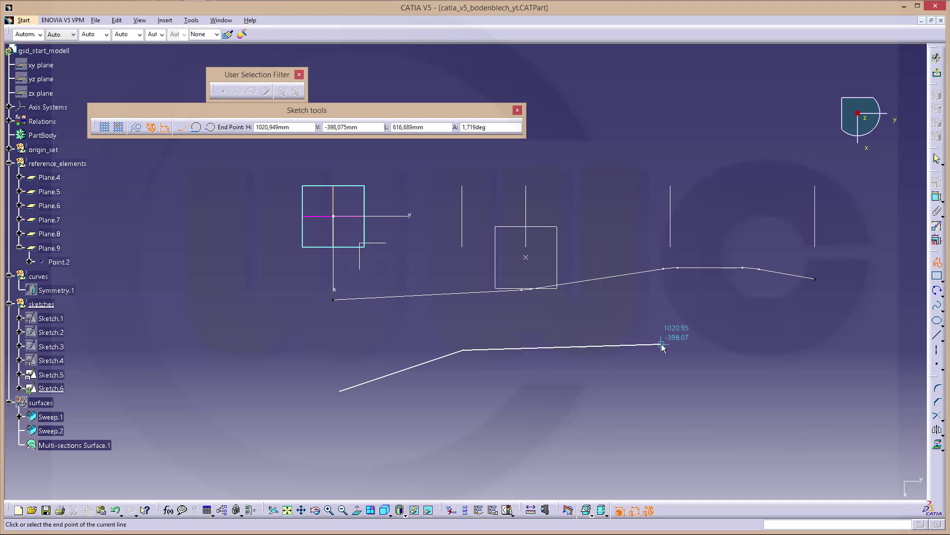
click(661, 344)
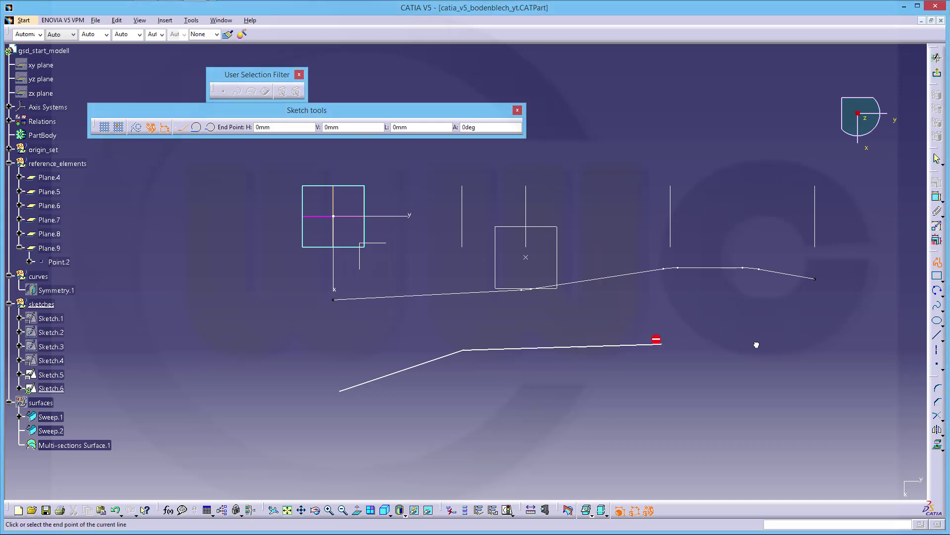
click(825, 327)
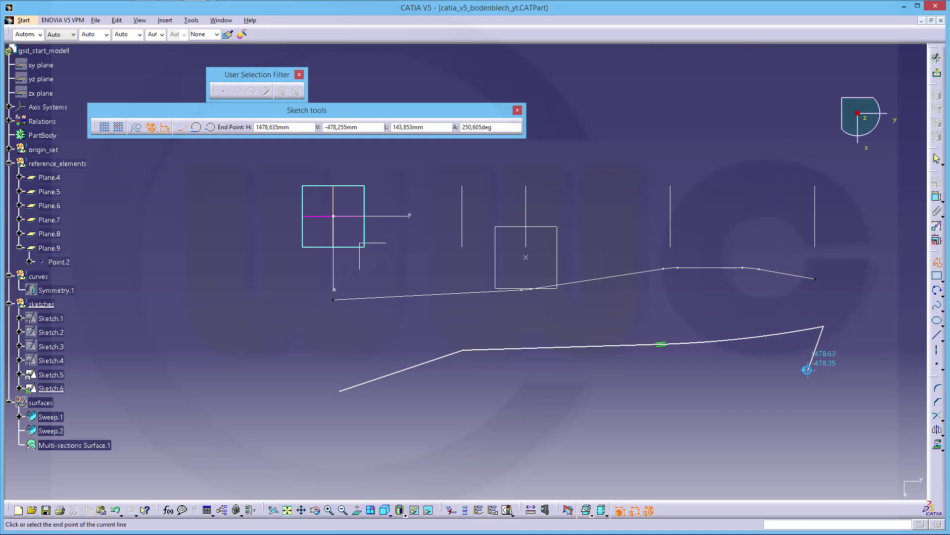
key(Escape)
click(814, 406)
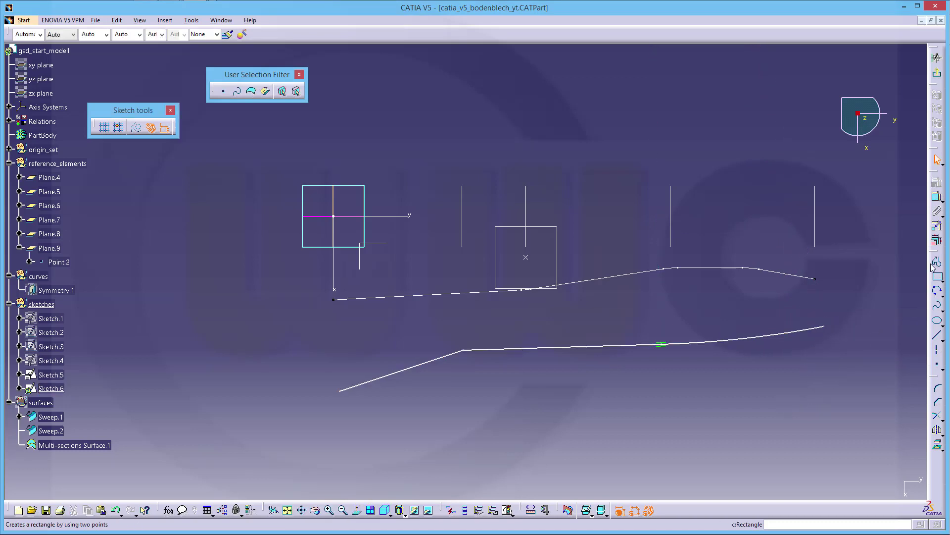
Step: Constrain the profile's second segment to the y axis with a distance dimension instead of an angle, and set it to 730 mm
click(937, 212)
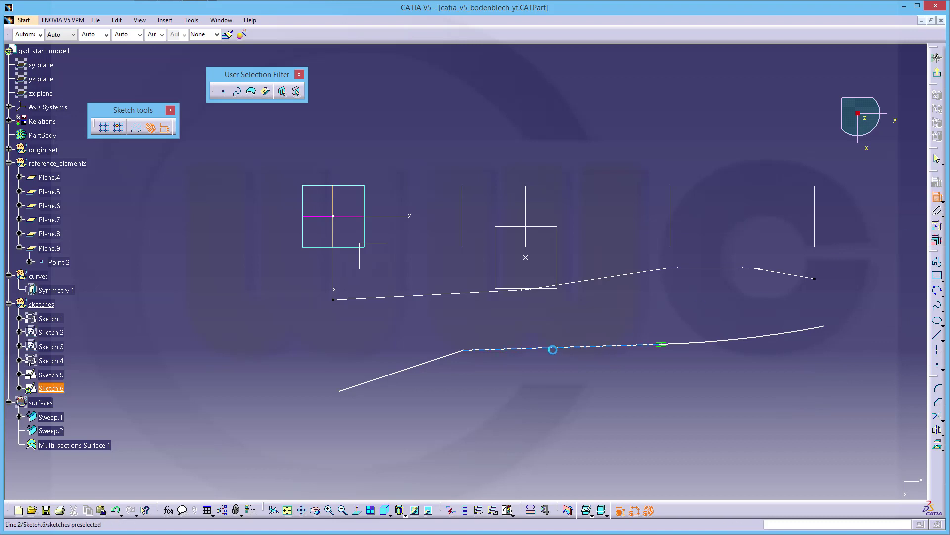
click(543, 349)
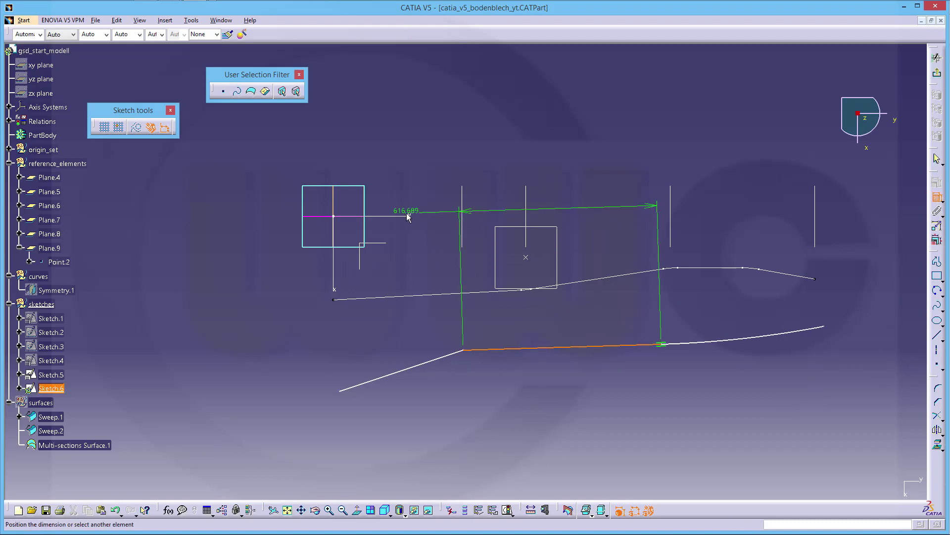
click(415, 216)
right_click(545, 314)
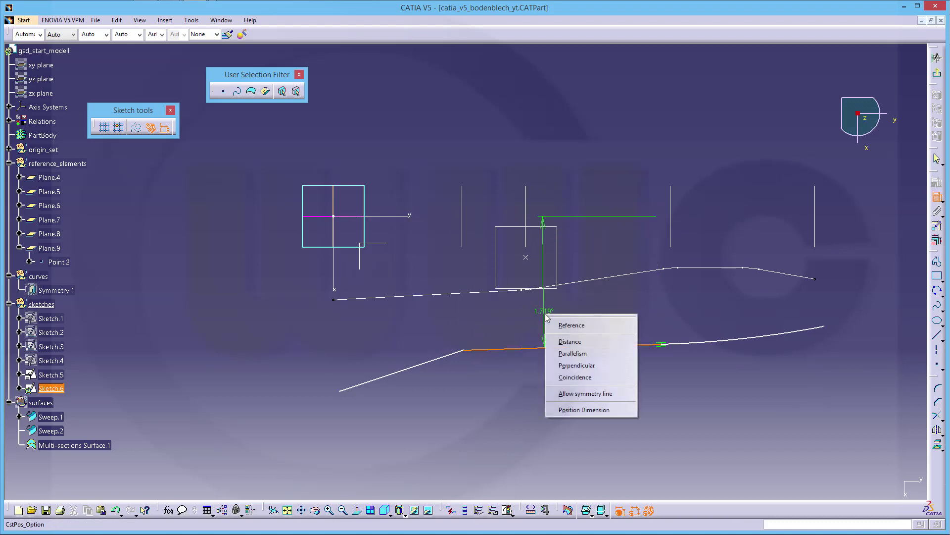
click(570, 342)
click(584, 320)
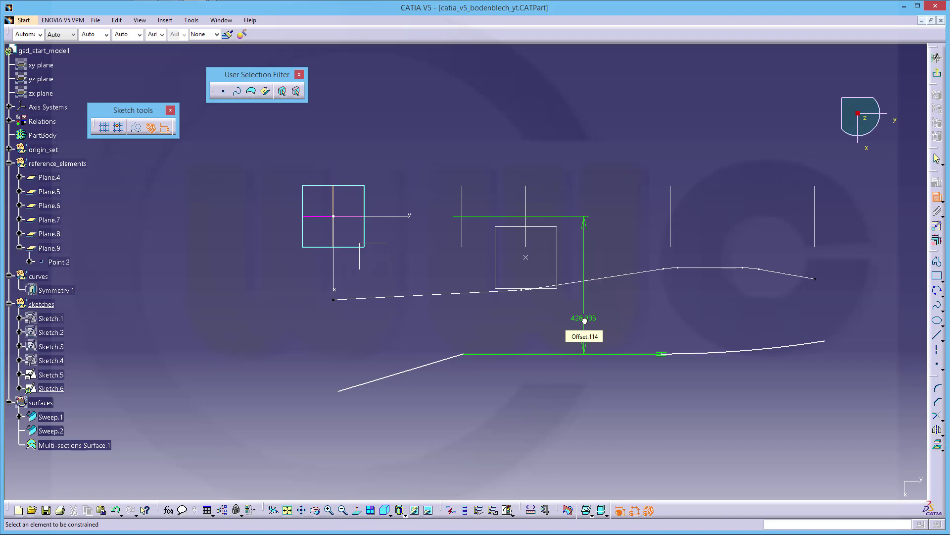
double_click(588, 321)
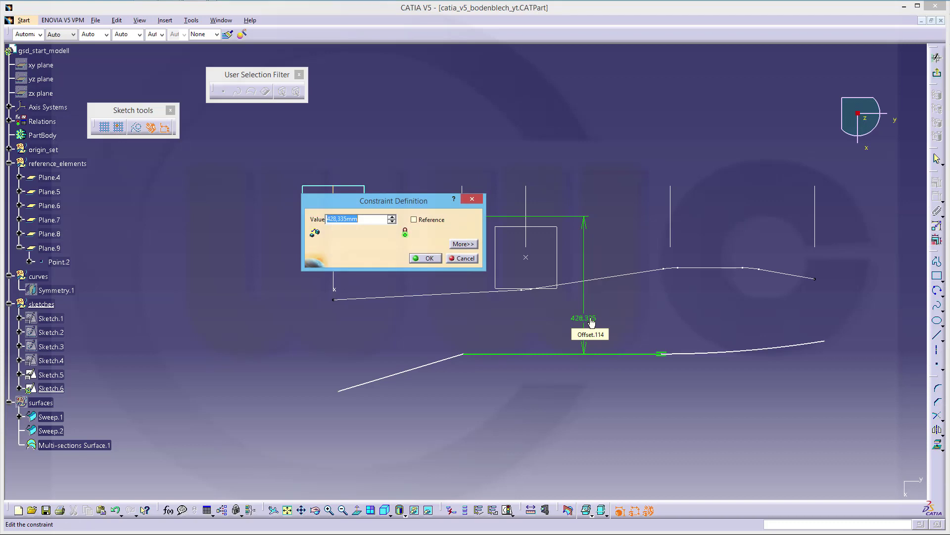
text(730)
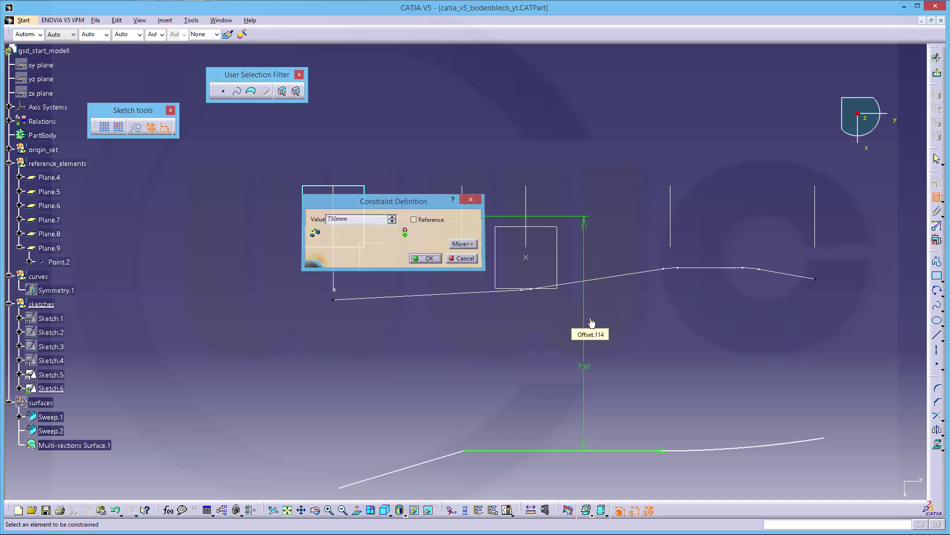
key(Return)
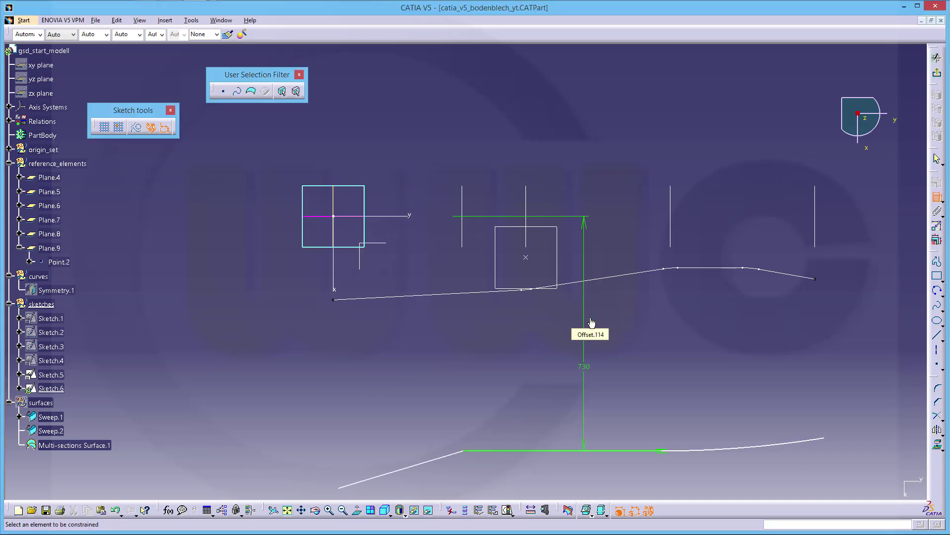
Step: Make the profile's start point coincident with the x axis
click(340, 489)
right_click(340, 367)
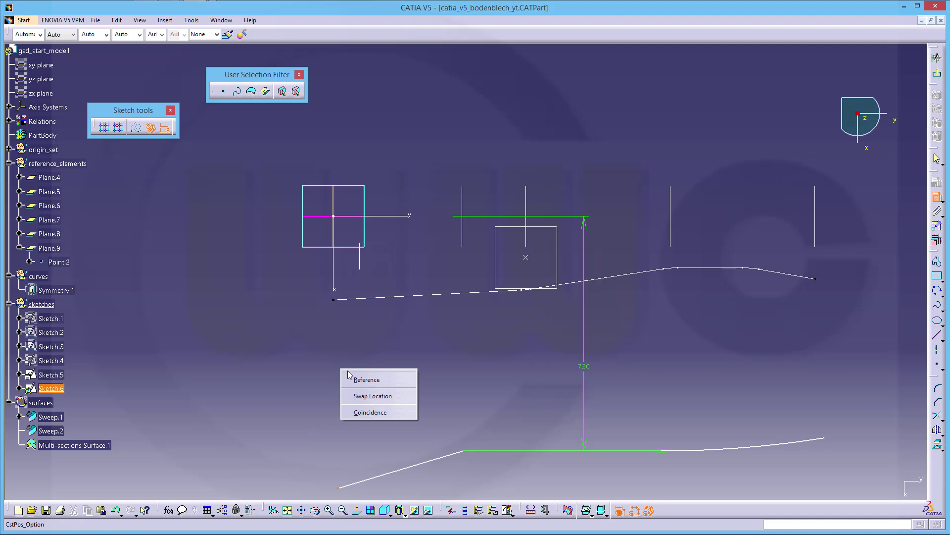
click(369, 413)
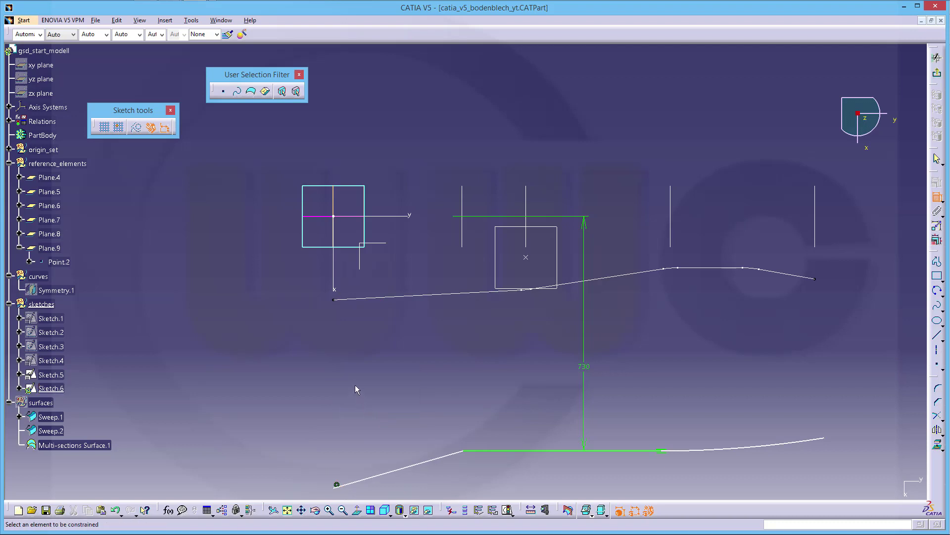
Step: Dimension the distance from the y axis to the profile's start point and set it to 765 mm
click(336, 489)
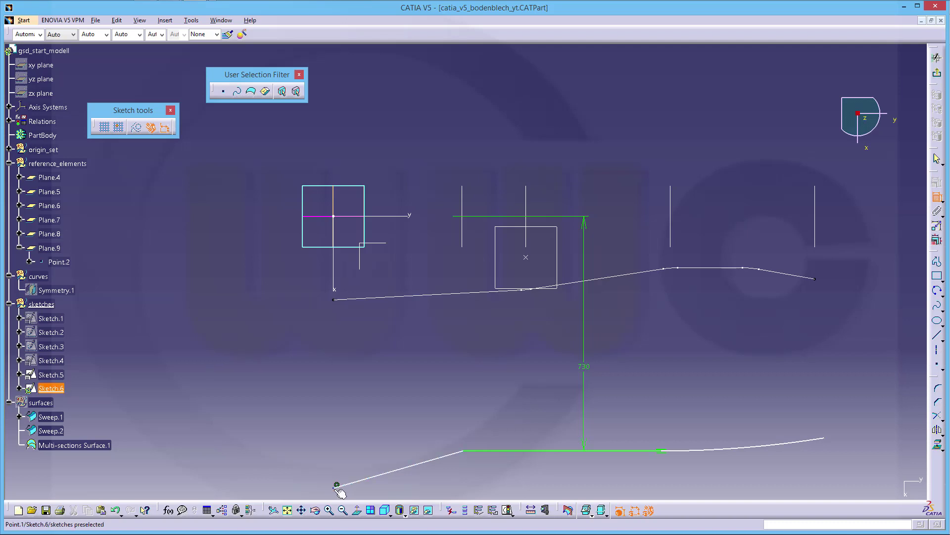
click(413, 216)
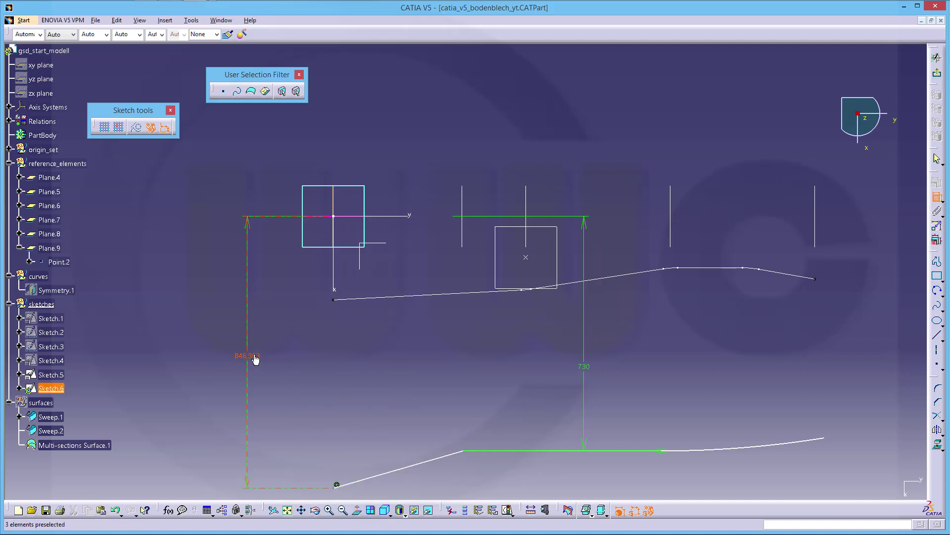
double_click(255, 358)
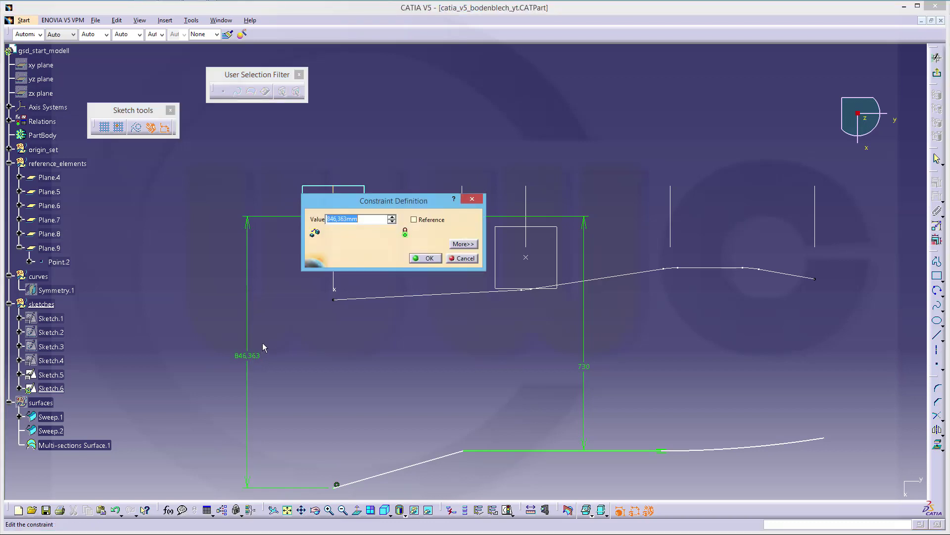
text(765)
key(Return)
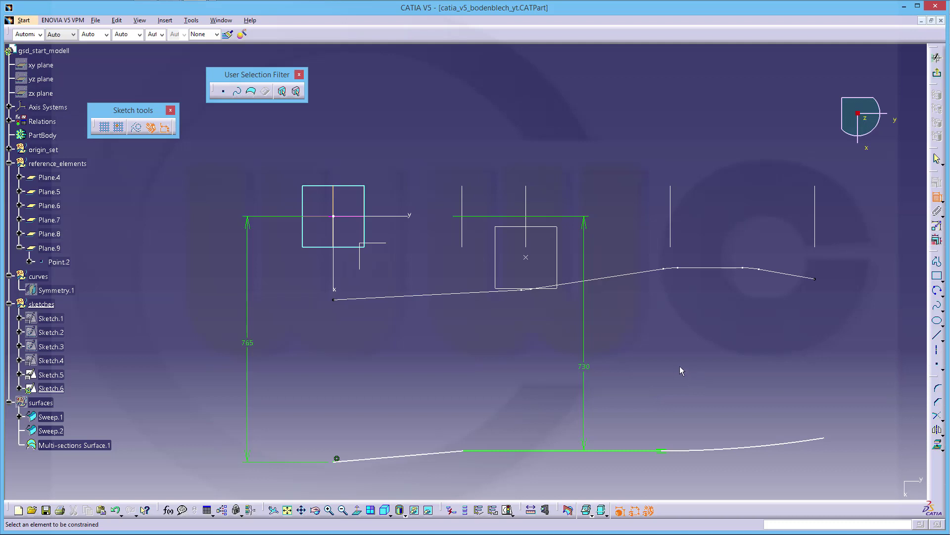
Step: Make the corner between the profile's first and second segments coincident with the vertical plane directly above it
click(464, 448)
click(462, 246)
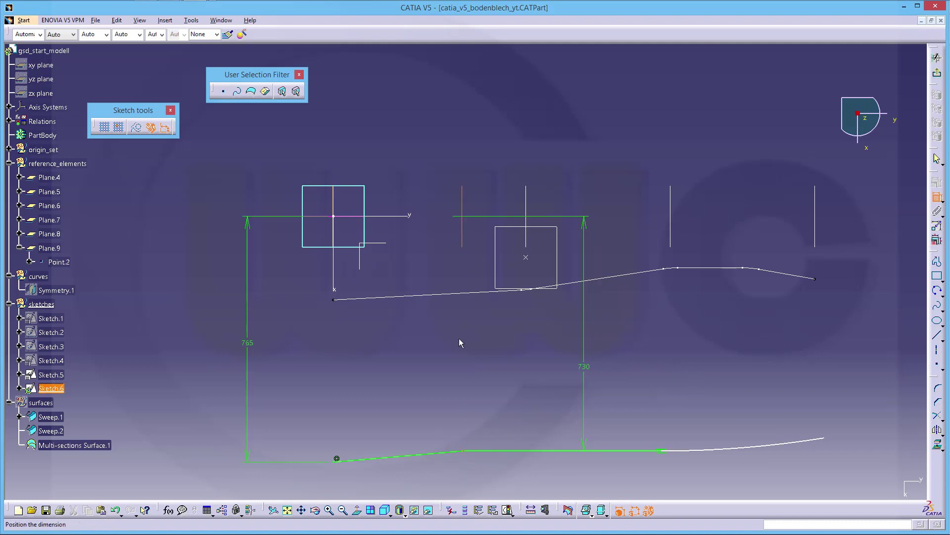
right_click(469, 366)
click(498, 406)
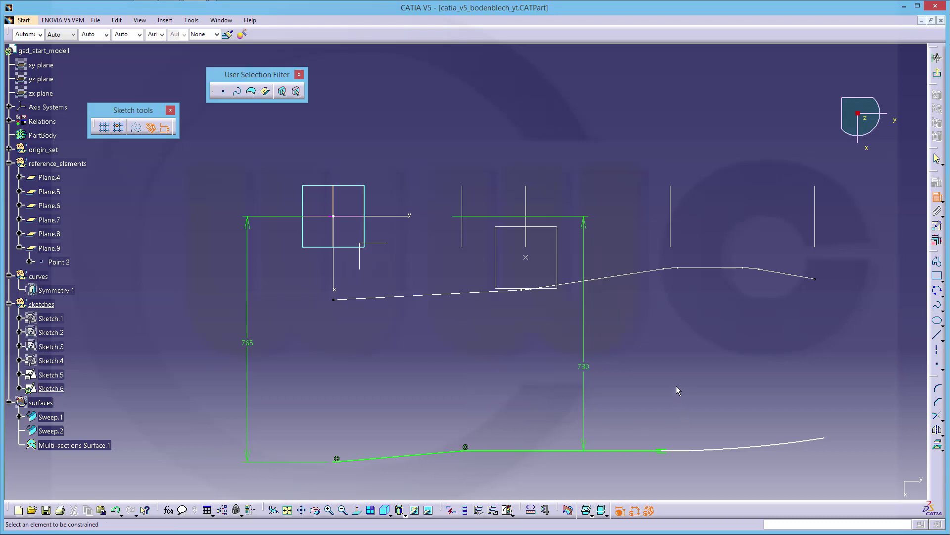
Step: Dimension the horizontal distance from the x axis to the end of the profile's second segment and set it to 1020 mm
click(663, 451)
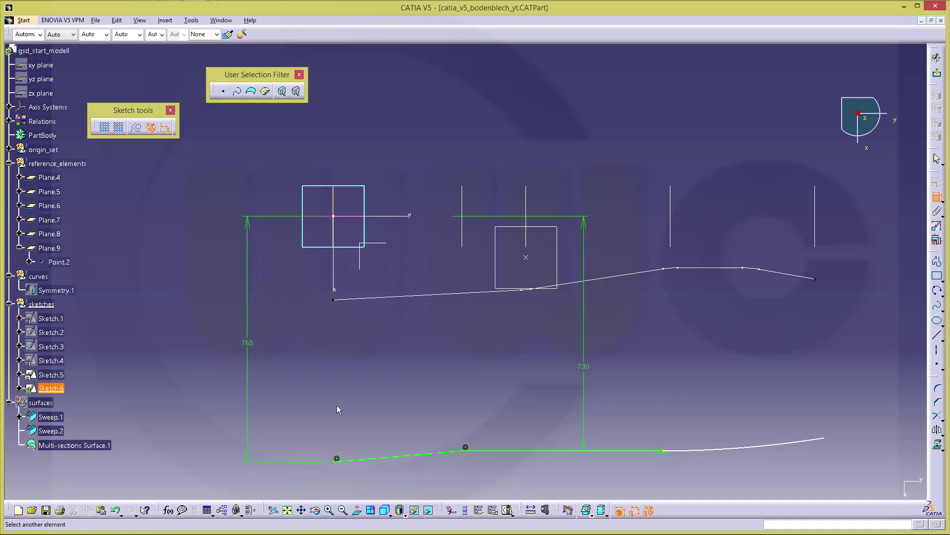
click(334, 291)
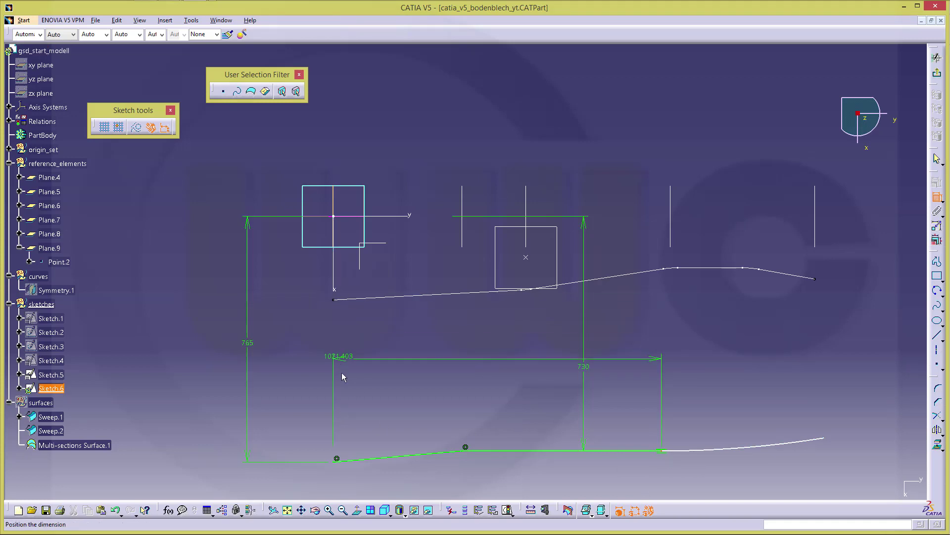
click(451, 485)
double_click(454, 483)
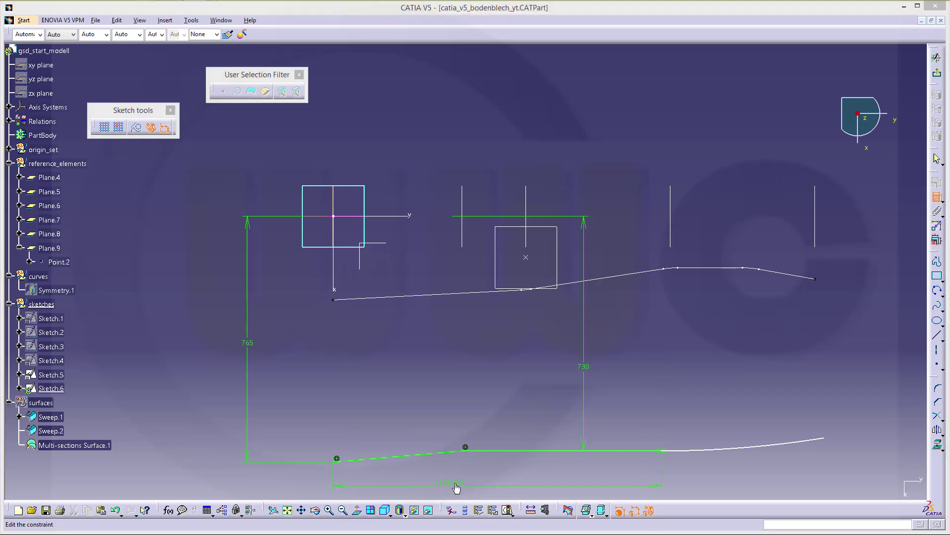
text(1020)
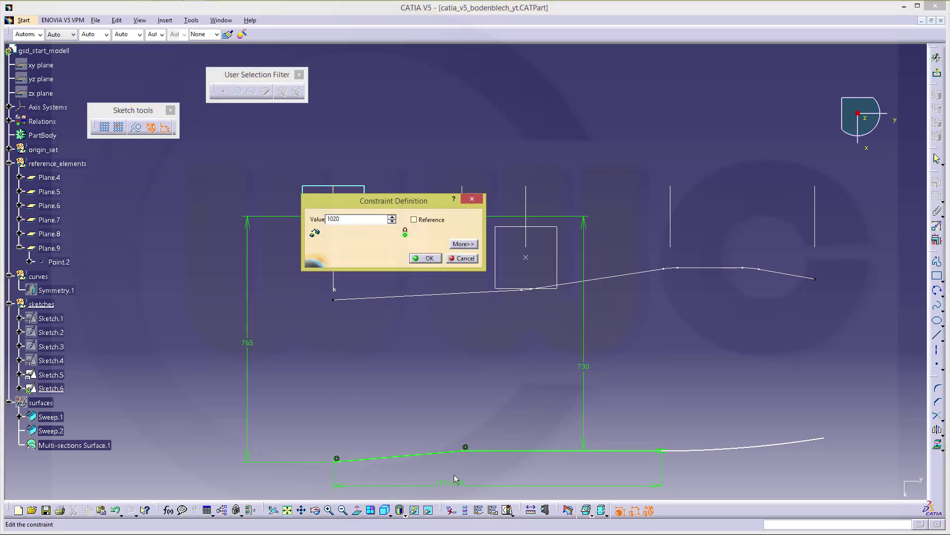
key(Return)
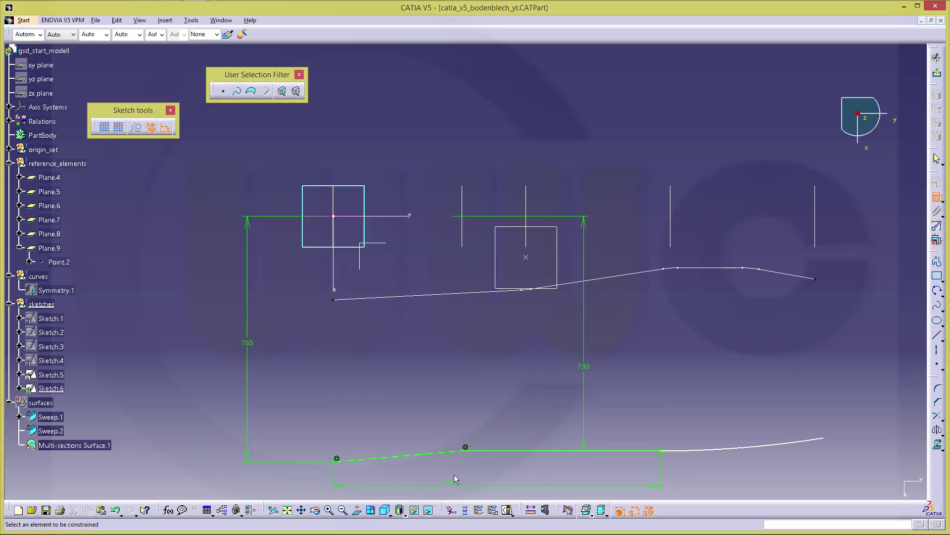
Step: Make the free end point of the profile's arc coincident with the outermost vertical plane above it
click(823, 439)
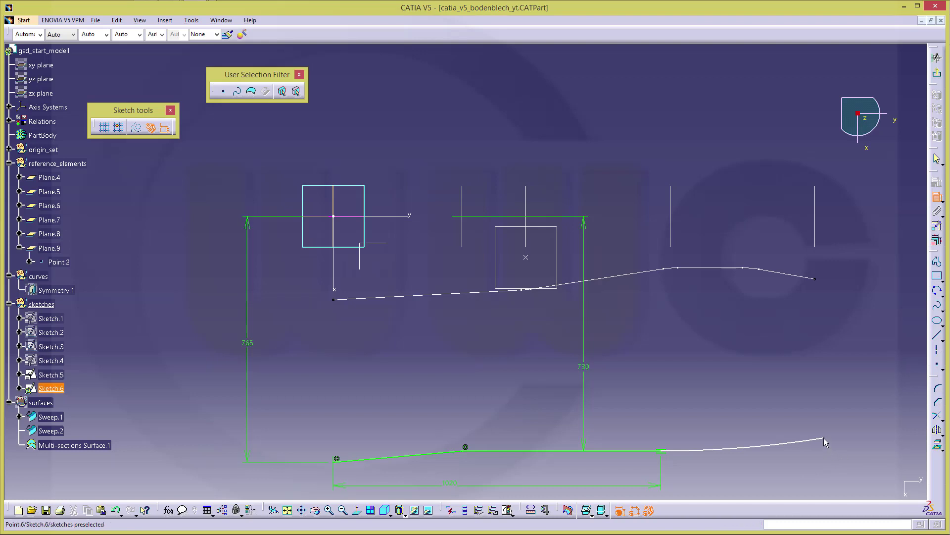
click(818, 243)
right_click(832, 323)
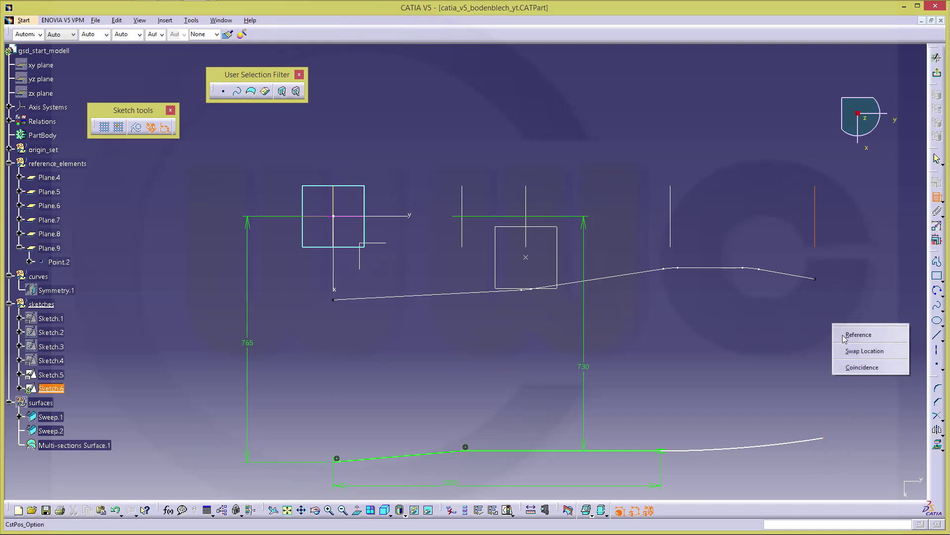
click(854, 370)
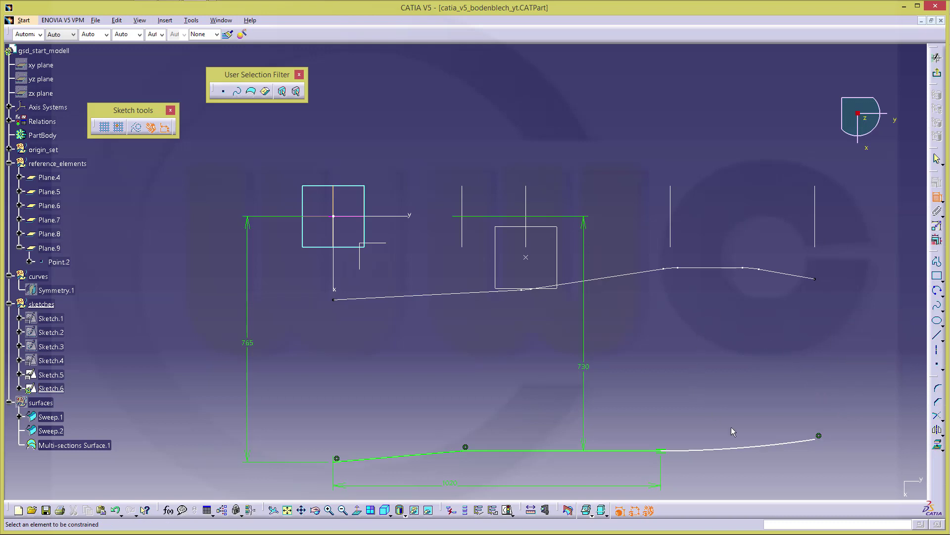
Step: Dimension the radius of the profile's end arc and set it to 5000 mm
click(744, 366)
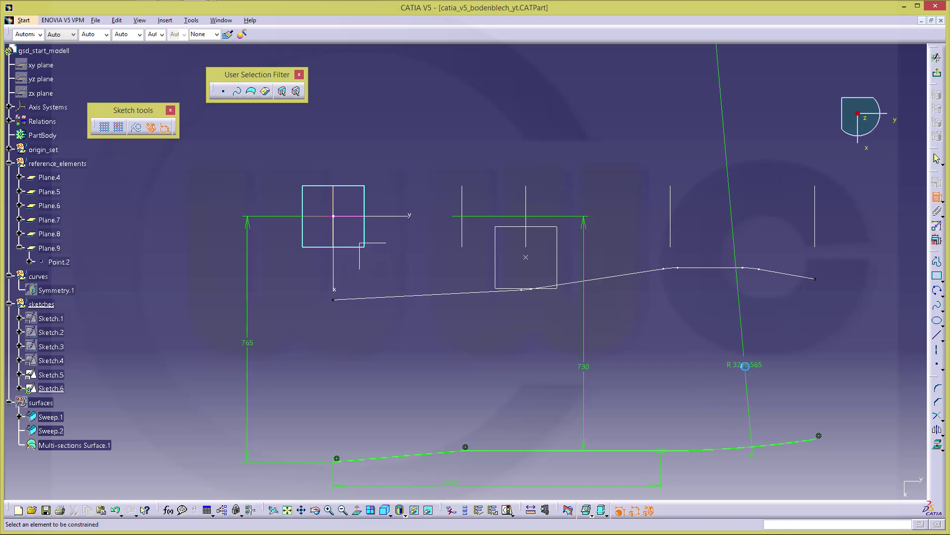
double_click(737, 365)
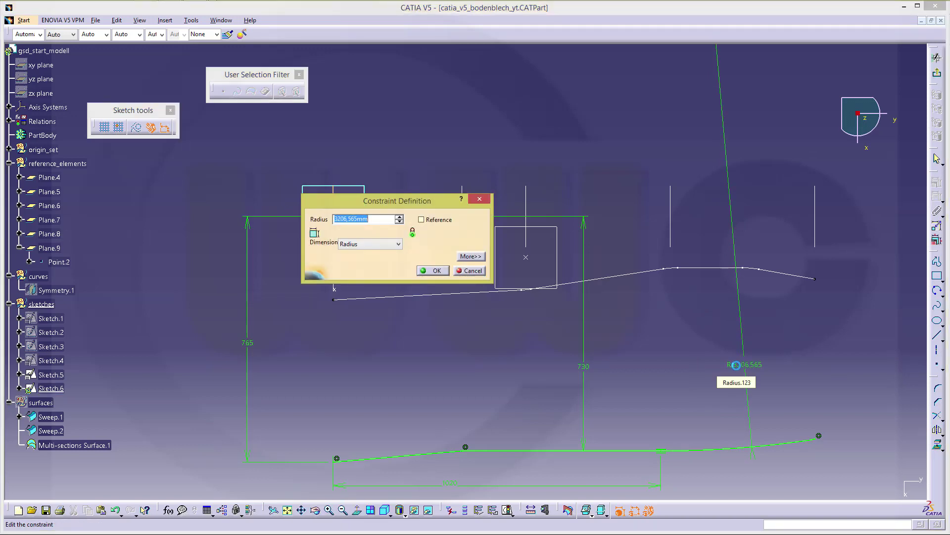
text(5000)
key(Return)
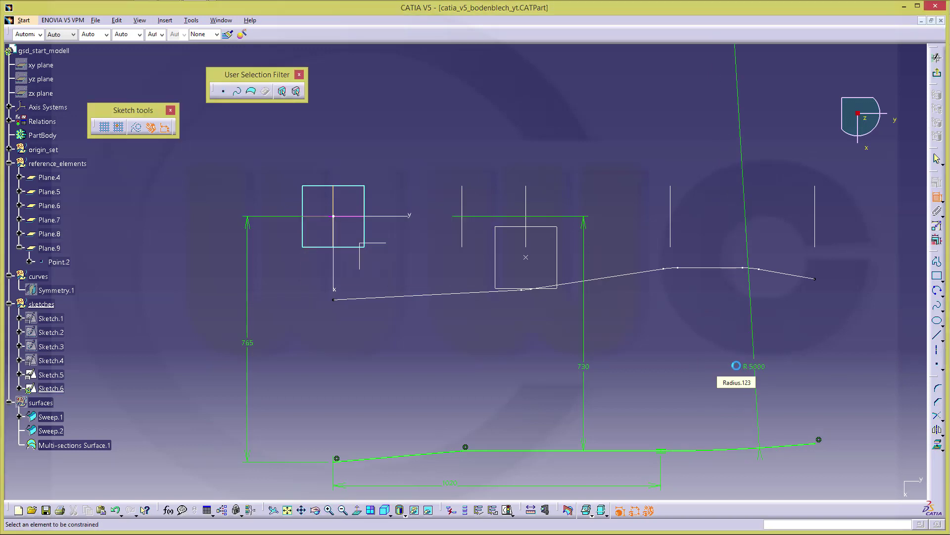
Step: Round the corner between the profile's first and second segments with a 400 mm radius
middle_drag(561, 465, 826, 420)
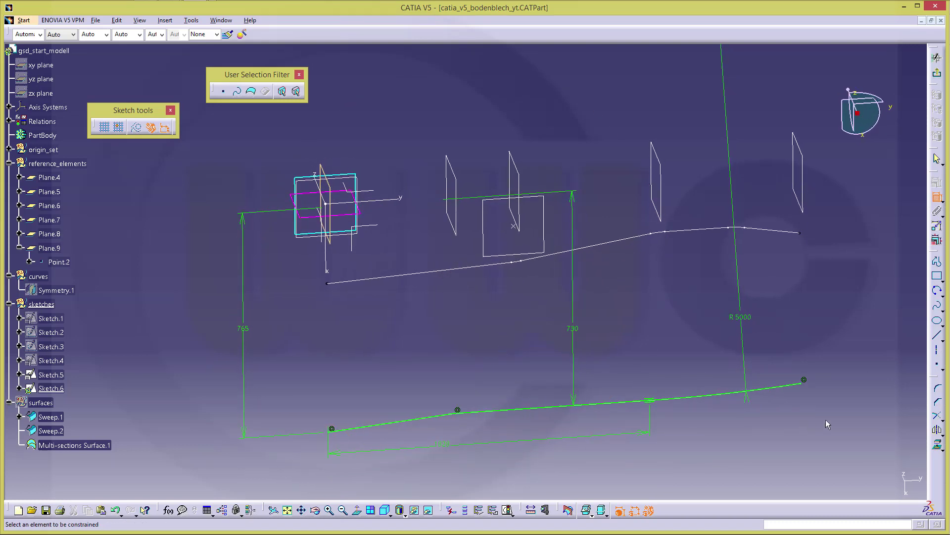
click(937, 389)
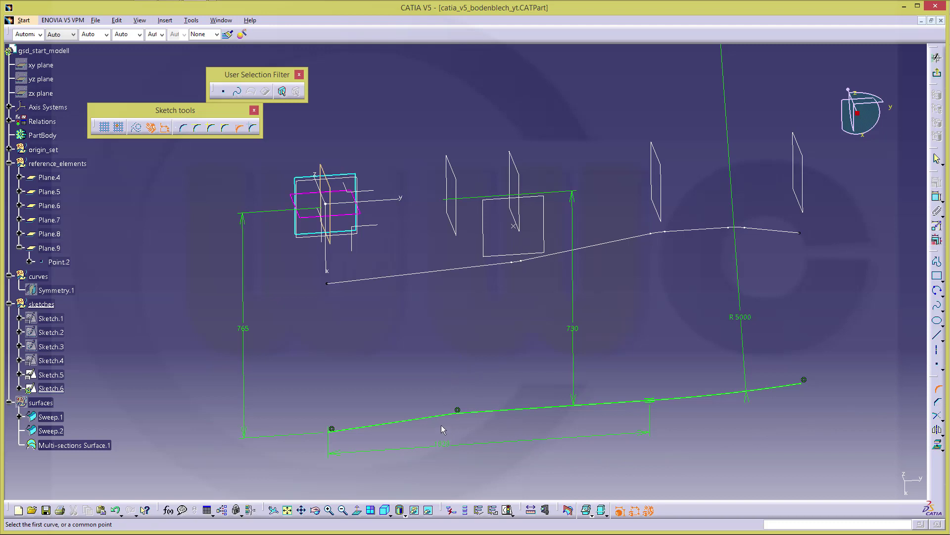
click(468, 417)
click(469, 430)
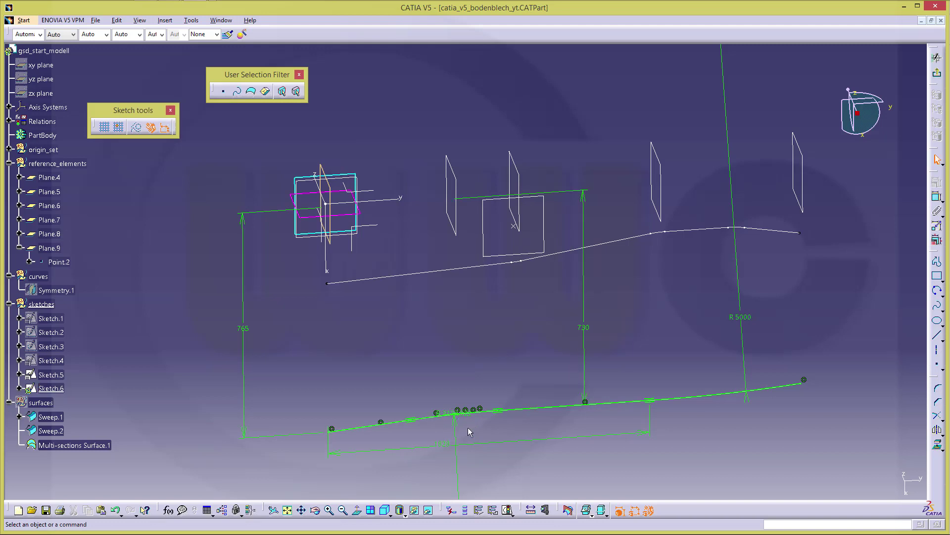
double_click(455, 427)
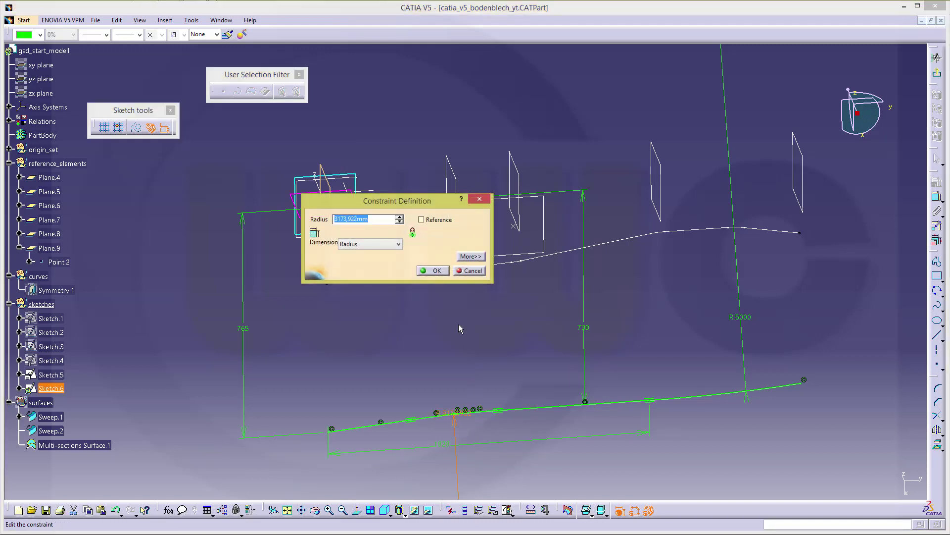
text(400)
key(Return)
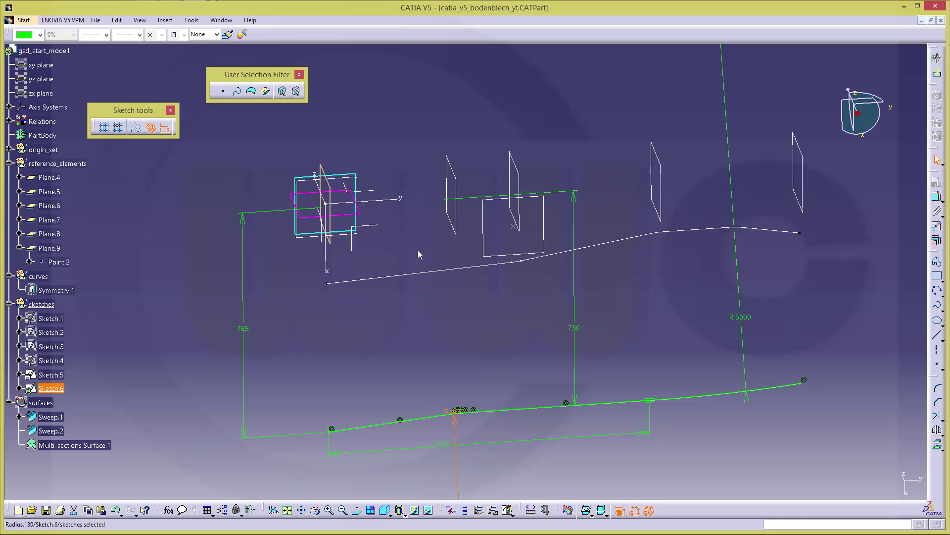
Step: Exit the sketch and show the surfaces geometrical set
middle_drag(616, 327, 769, 299)
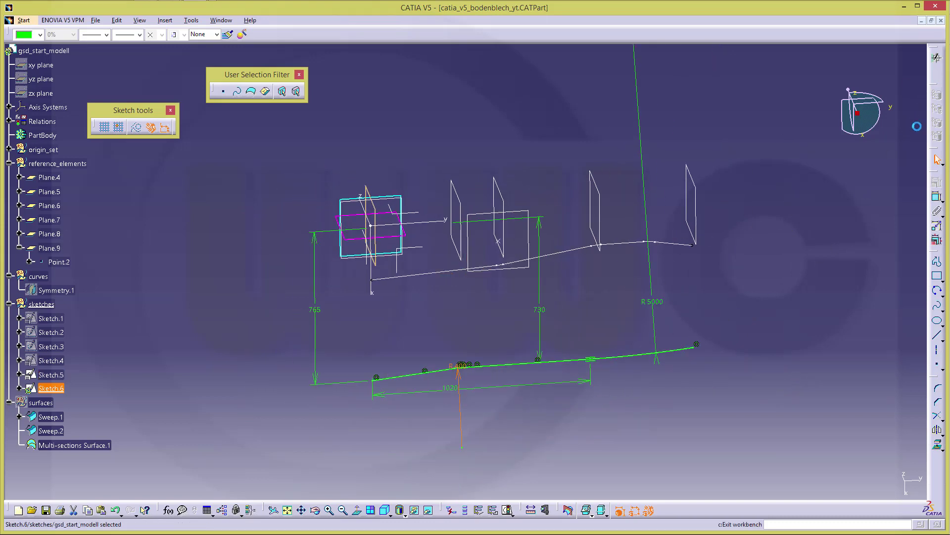
click(937, 75)
middle_drag(536, 332, 575, 293)
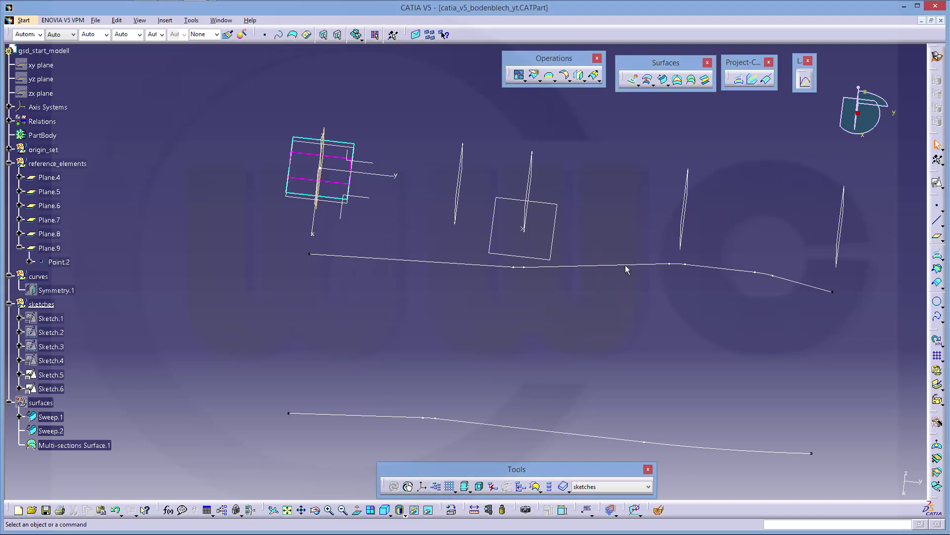
middle_drag(592, 360, 601, 392)
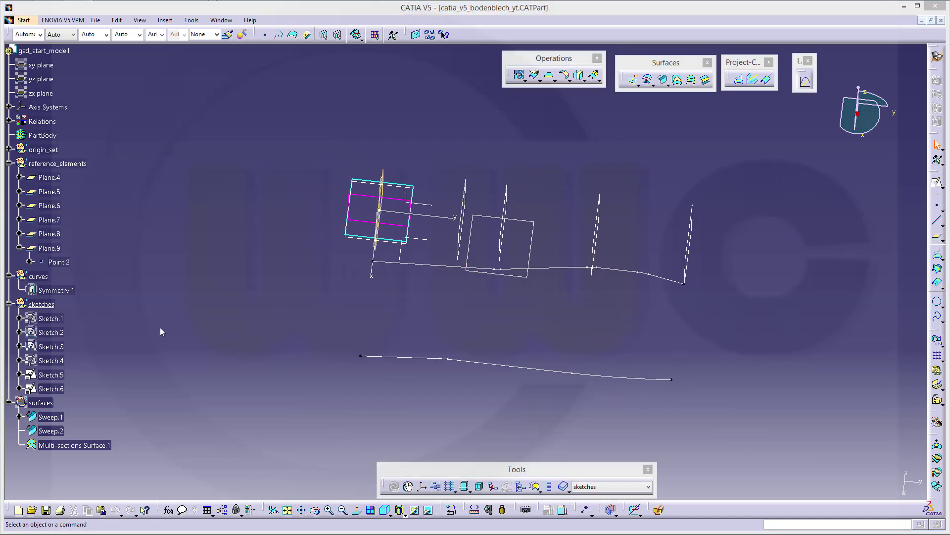
right_click(40, 402)
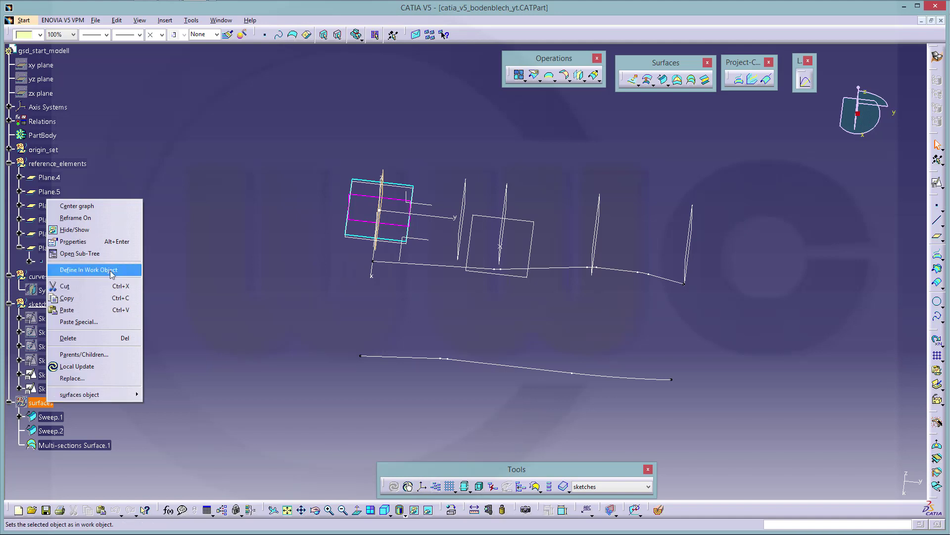
click(74, 230)
Step: Start a linear two-limits swept surface with Sketch.5 and Sketch.6 as guide curves and the Y axis of Axis System.2 as spine
middle_drag(468, 330, 445, 331)
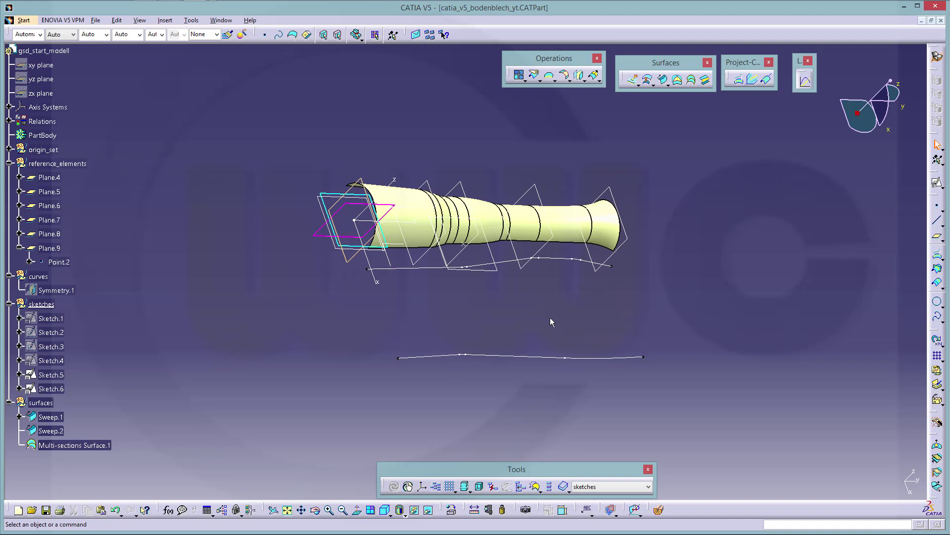
middle_drag(551, 319, 640, 295)
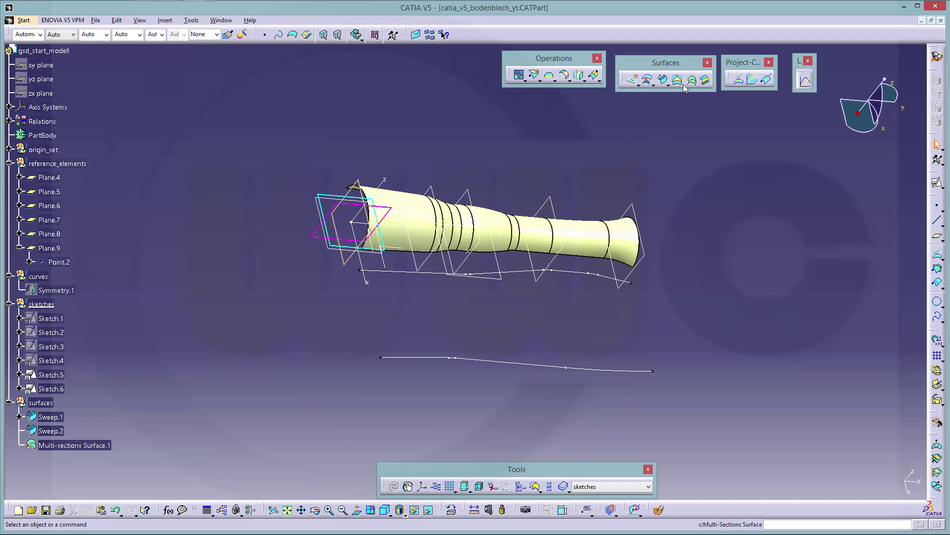
click(663, 80)
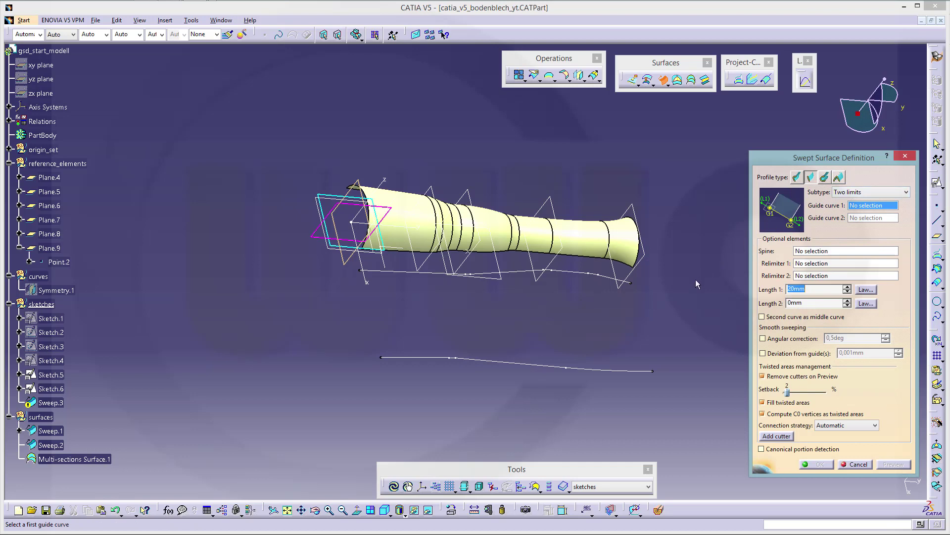
click(400, 272)
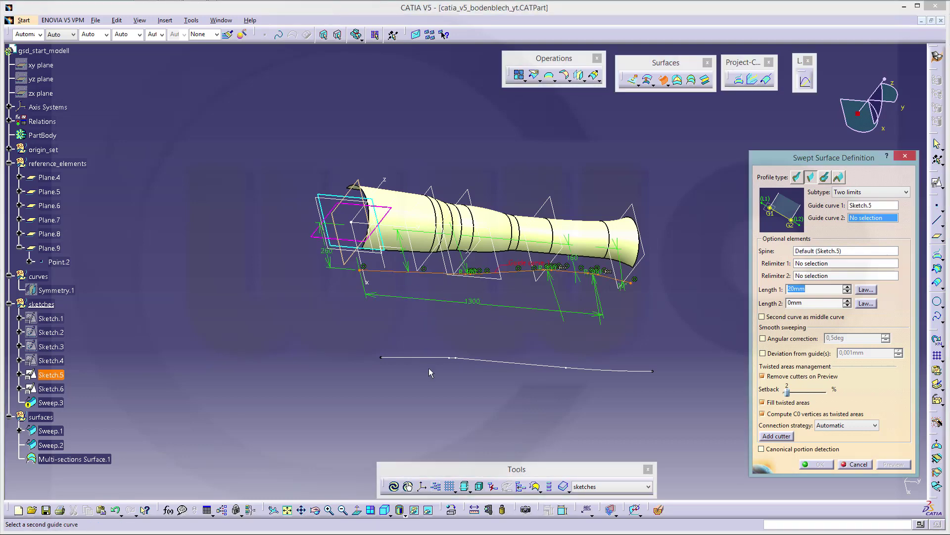
click(430, 365)
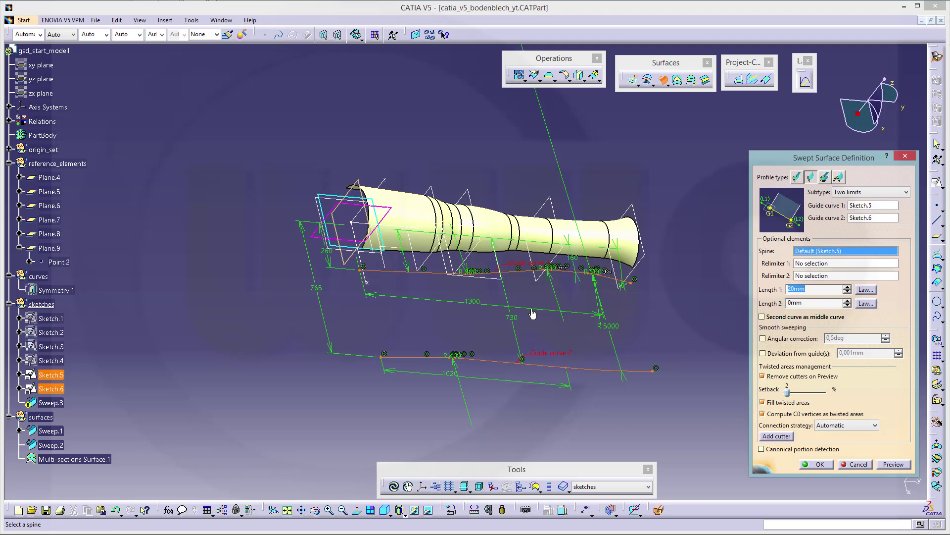
click(364, 225)
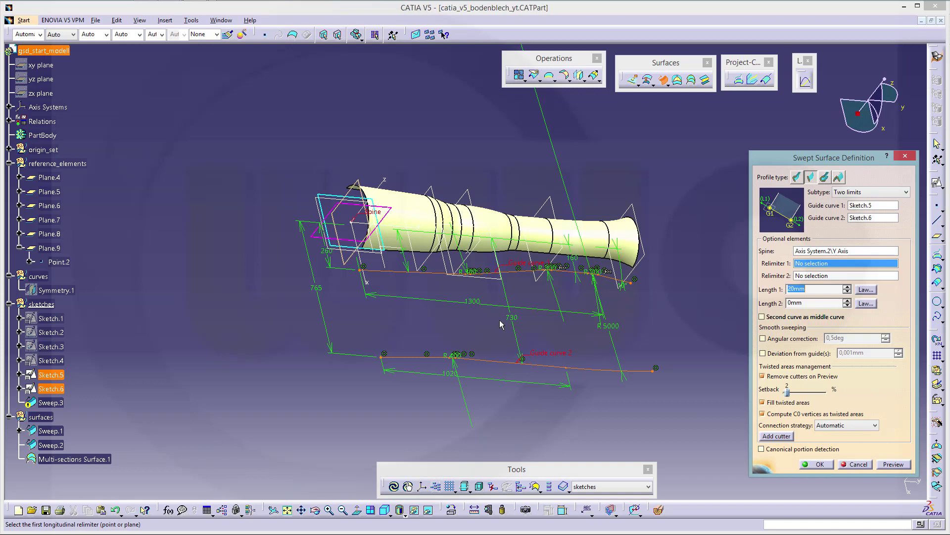
Step: Set both extension lengths of the swept surface to 0 mm and create it
click(794, 289)
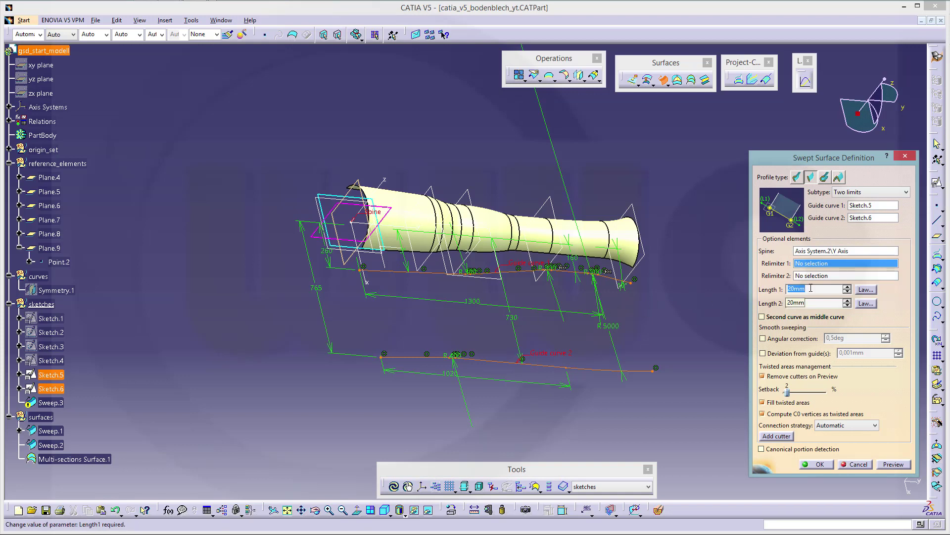
text(0)
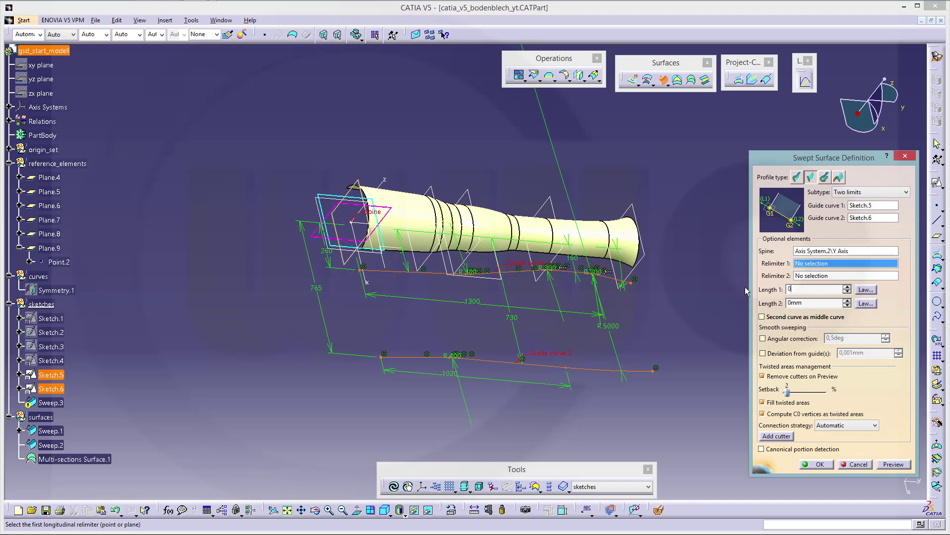
key(Tab)
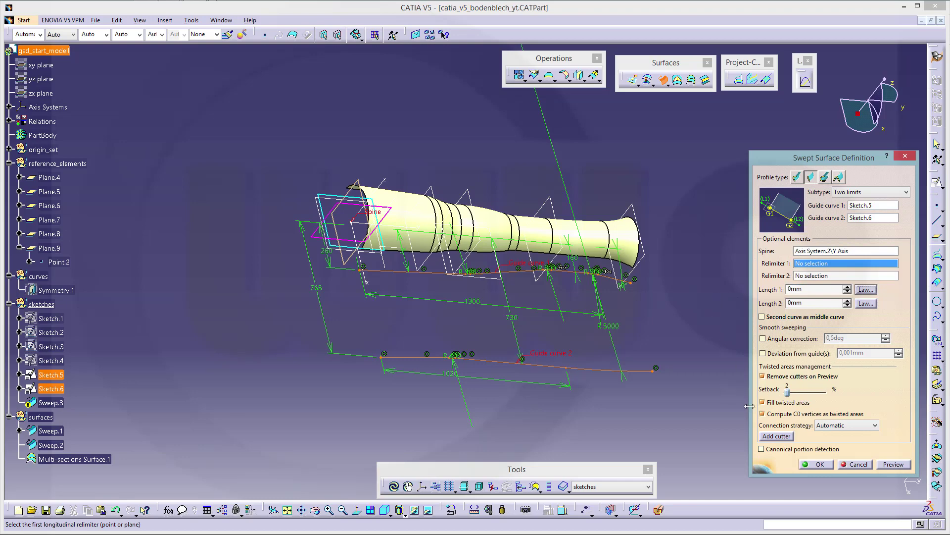
click(819, 465)
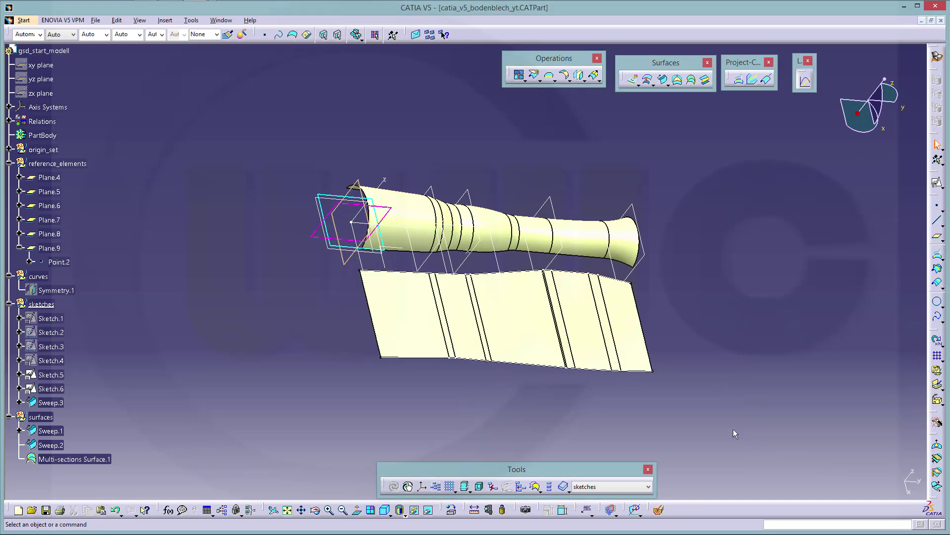
Step: Move Sweep.3 into the surfaces geometrical set and make that set the in-work object
middle_drag(658, 370, 558, 347)
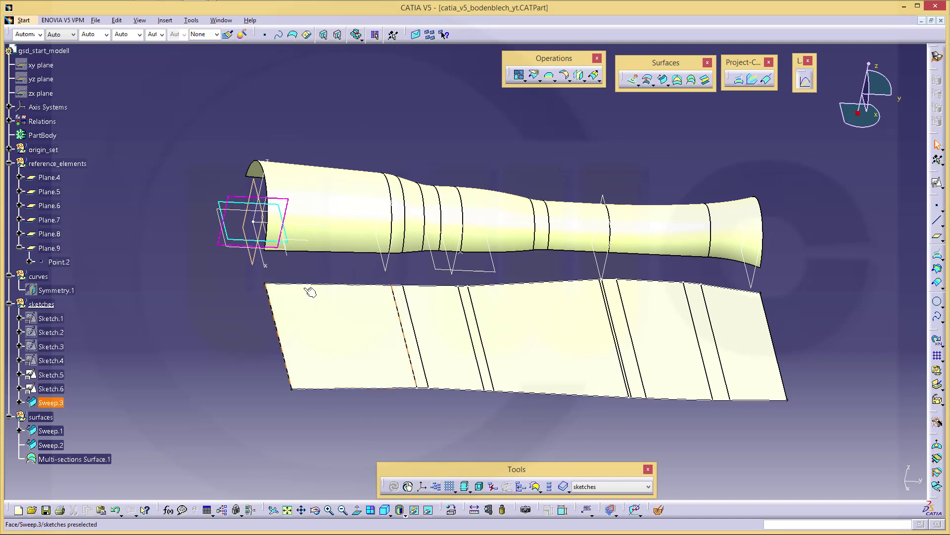
click(54, 402)
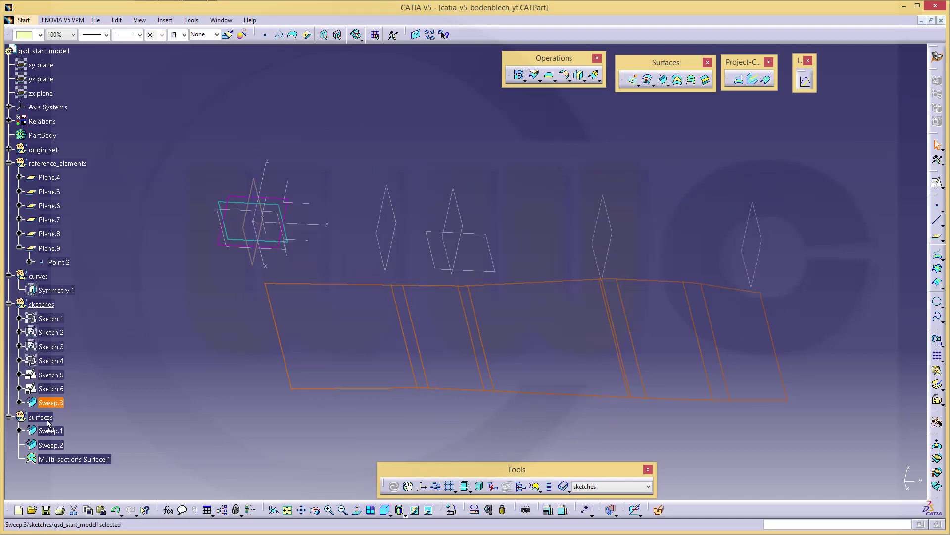
drag(49, 419, 50, 418)
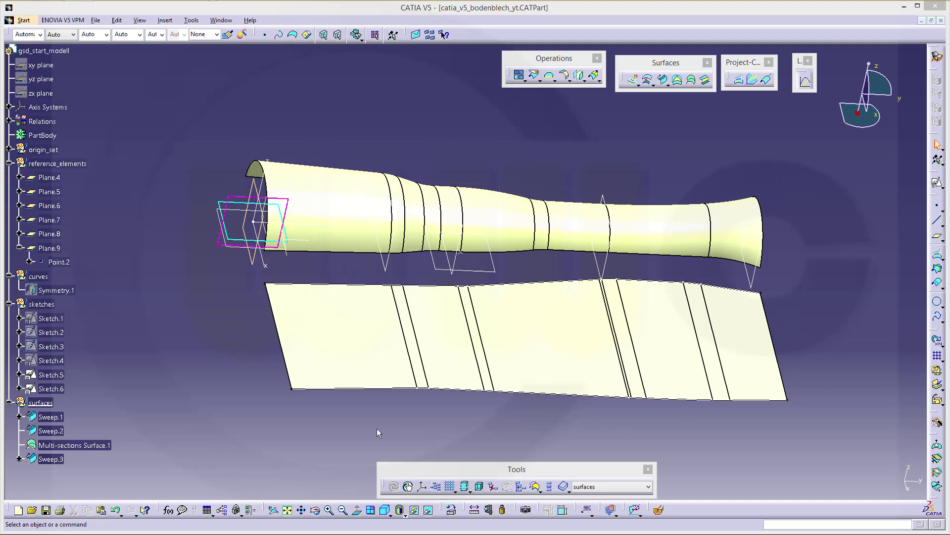
Step: Start a circular swept surface with the limit curve and tangency surface subtype, and hide Sketch.5 while leaving Sketch.6 shown
middle_drag(646, 438, 470, 301)
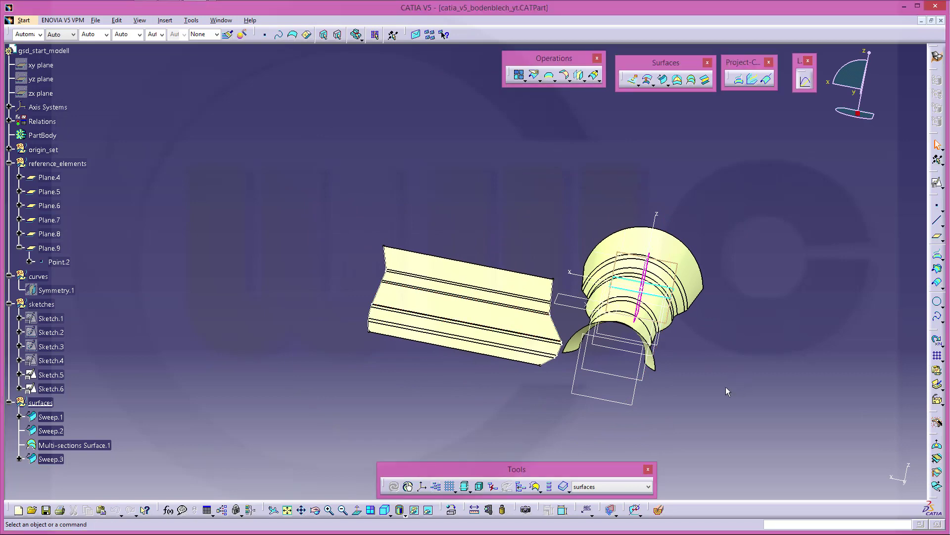
click(663, 79)
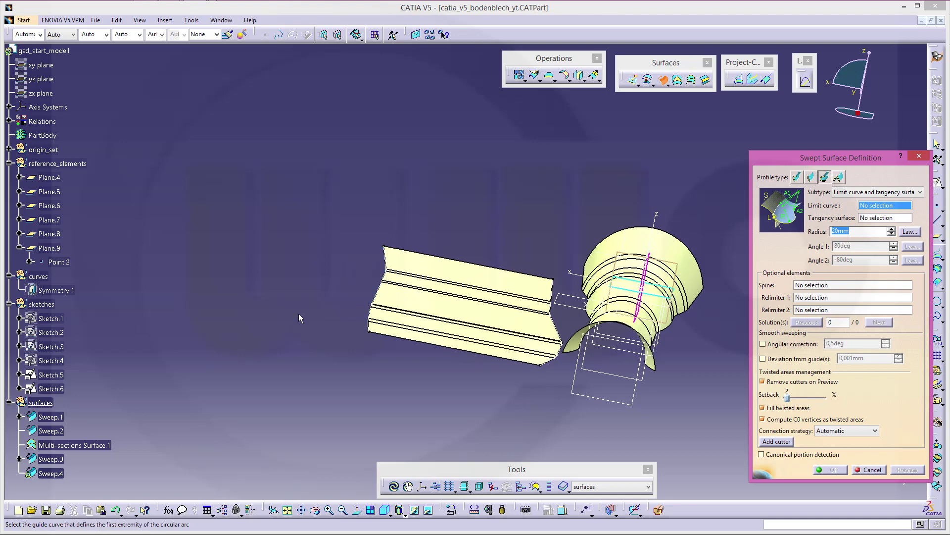
right_click(58, 375)
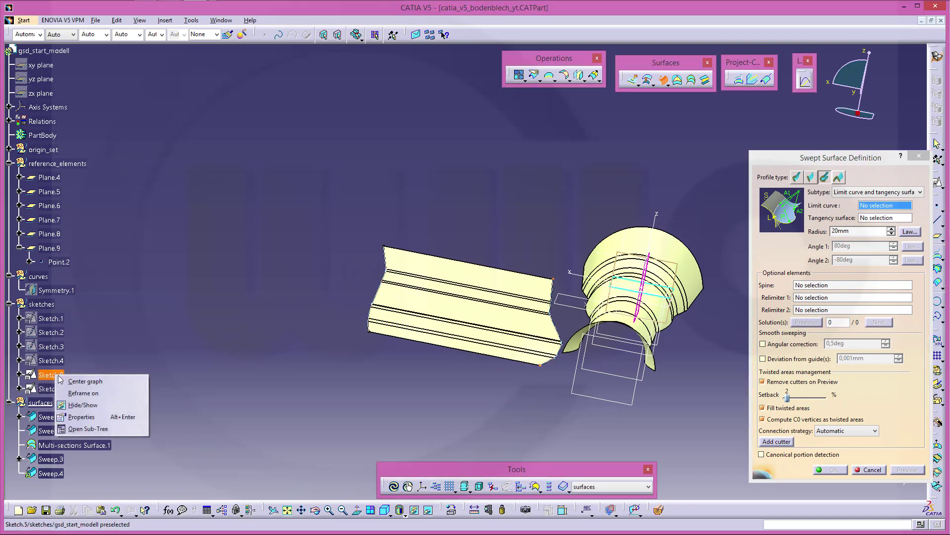
click(78, 405)
right_click(45, 388)
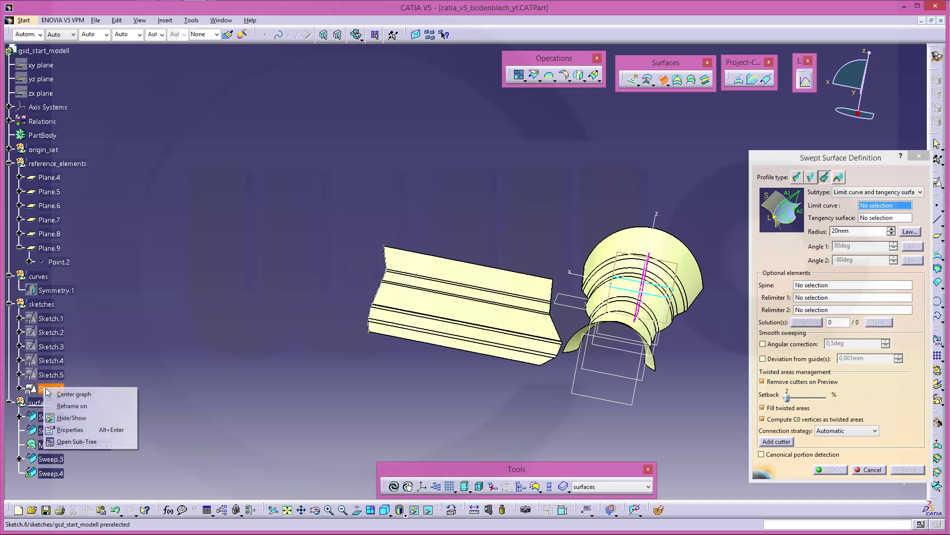
click(71, 417)
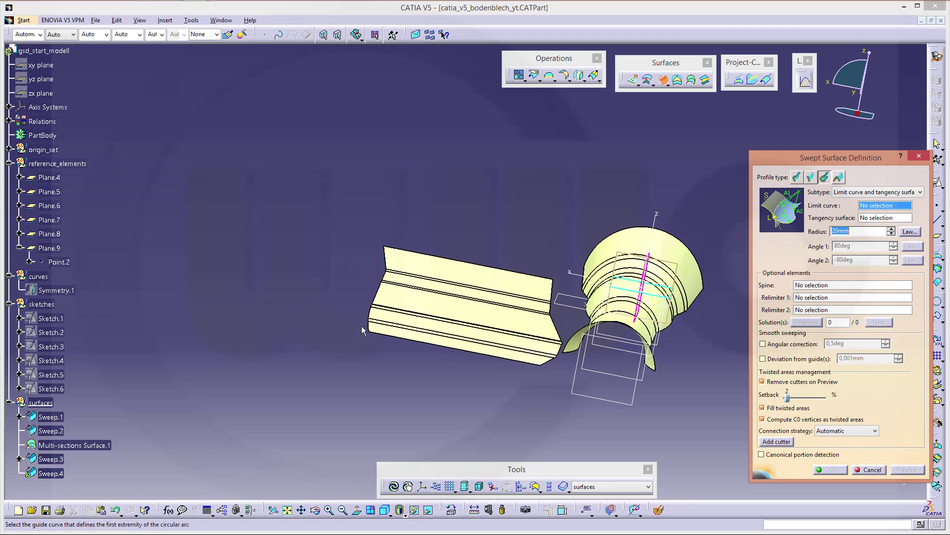
right_click(57, 388)
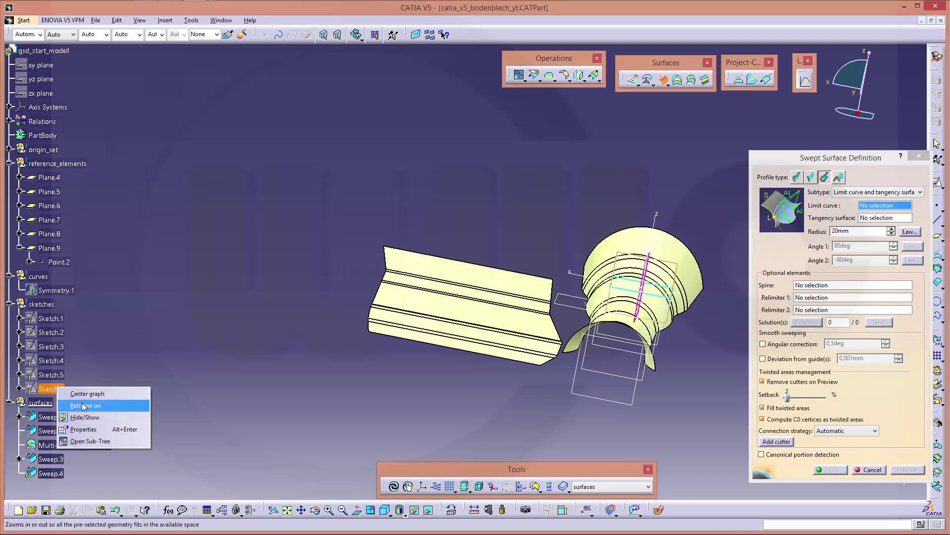
click(92, 418)
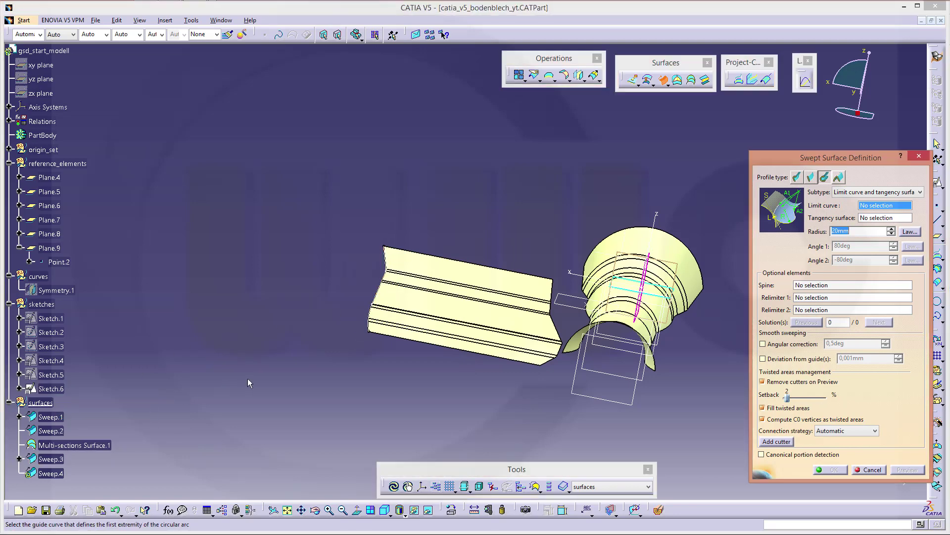
Step: Set Sketch.6 as the limit curve and Sweep.3 as the tangency surface of the circular sweep
click(52, 389)
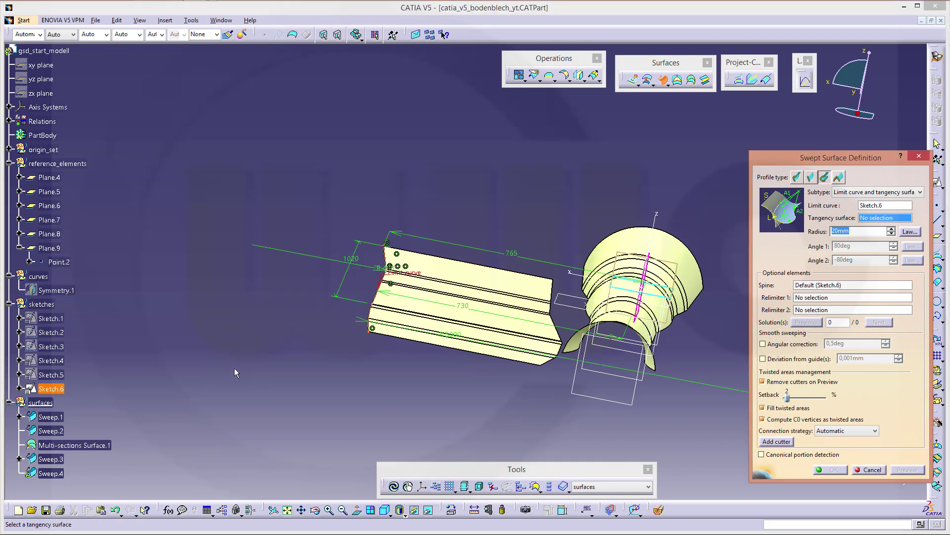
click(425, 264)
middle_drag(595, 402, 638, 359)
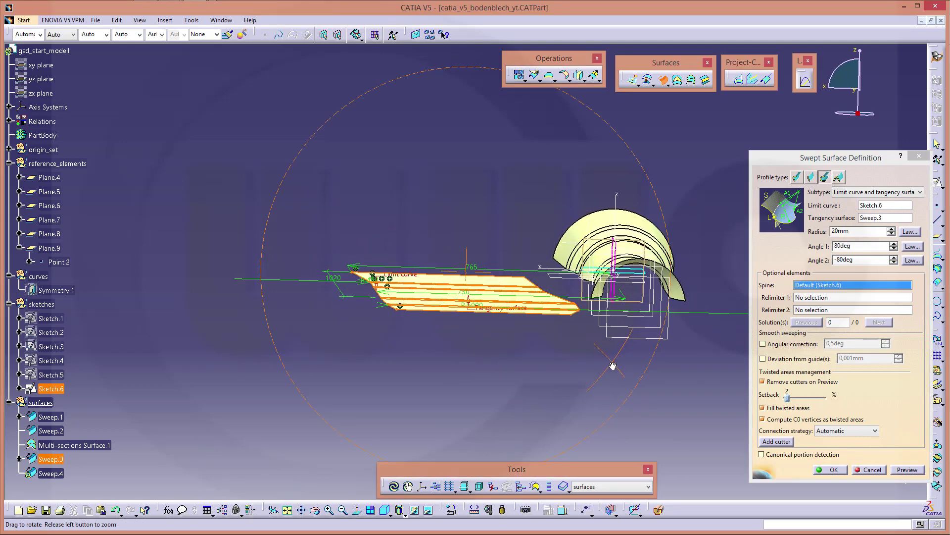
Step: Set the circular sweep's radius to 50 mm, angle 1 to -90 degrees and angle 2 to 0 degrees
double_click(833, 231)
text(50)
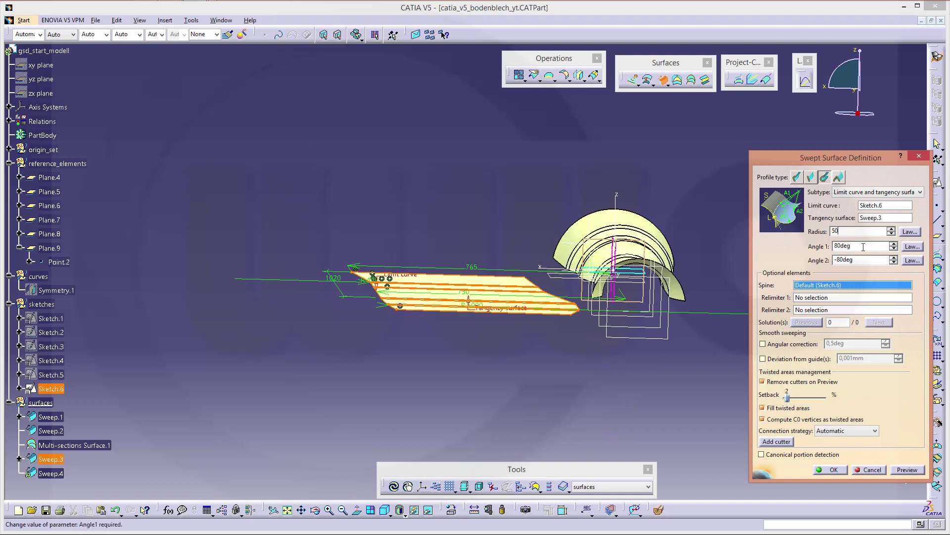
key(Tab)
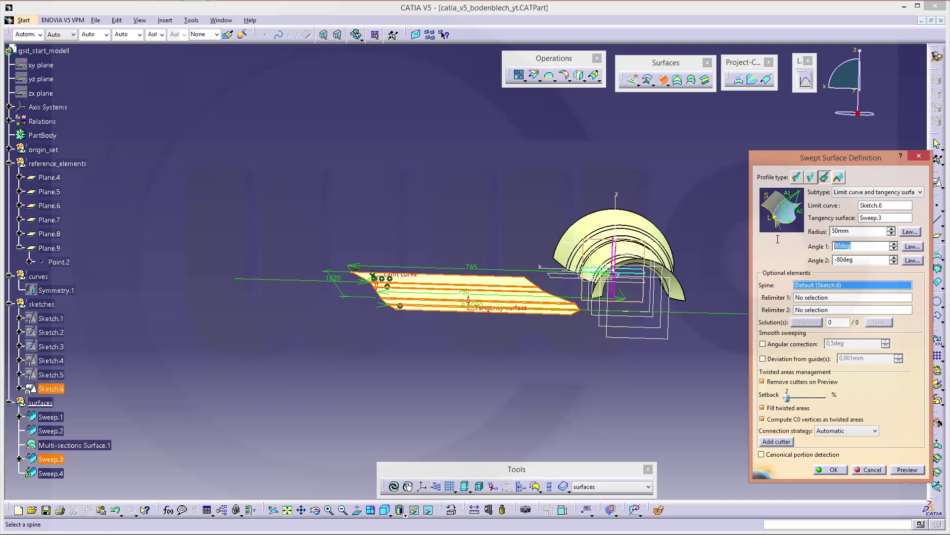
text(-)
key(Tab)
text(0)
key(Tab)
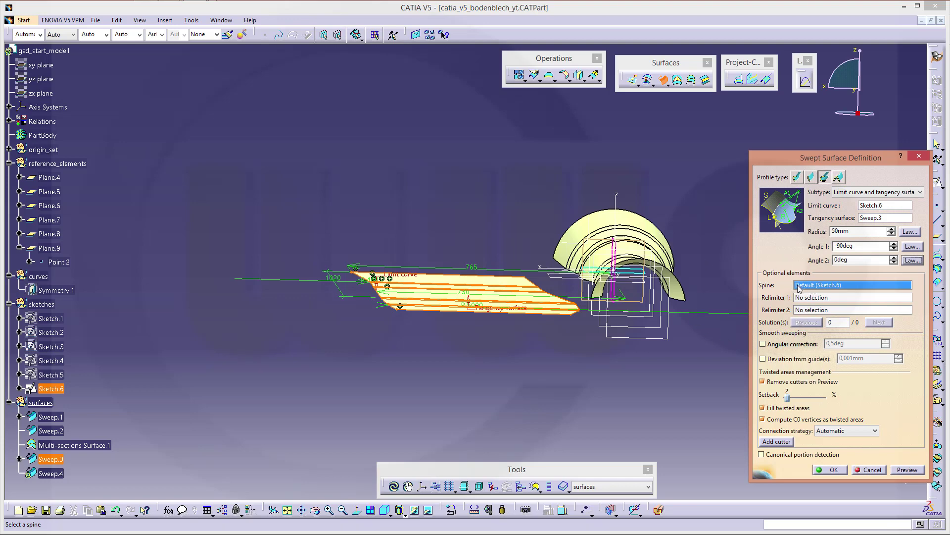
Step: Use the Y axis of Axis System.2 as spine, preview the sweep and create it with solution 2
ctrl+middle_drag(673, 332, 644, 260)
click(644, 259)
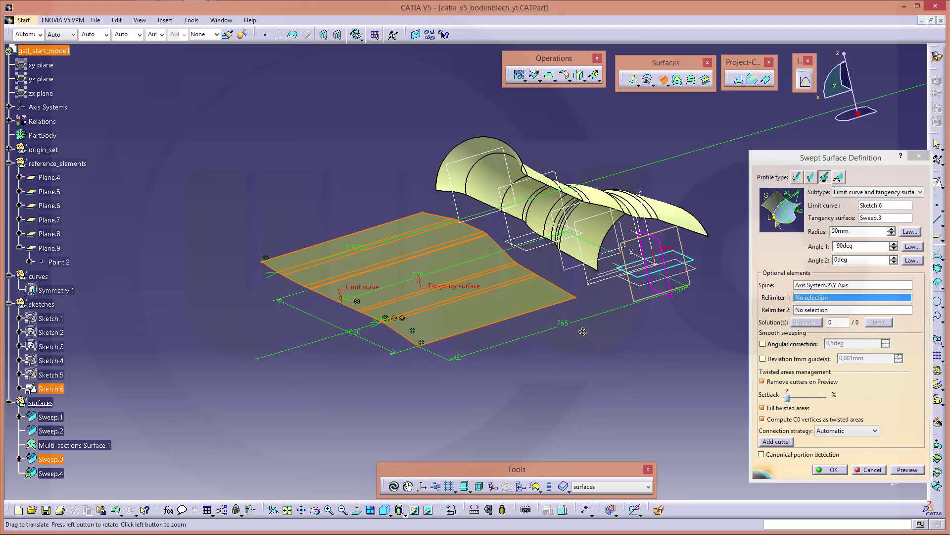
ctrl+middle_drag(583, 329, 640, 383)
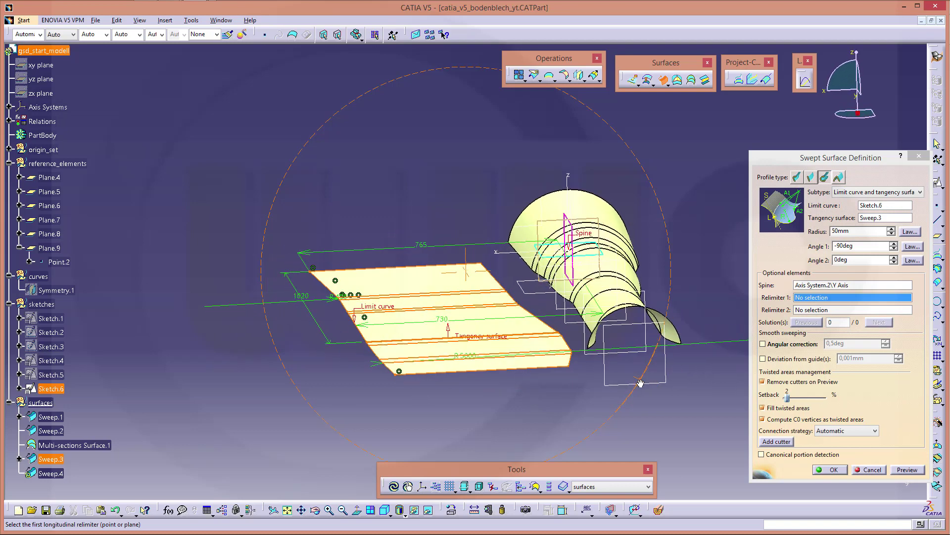
click(908, 470)
middle_drag(499, 364, 460, 332)
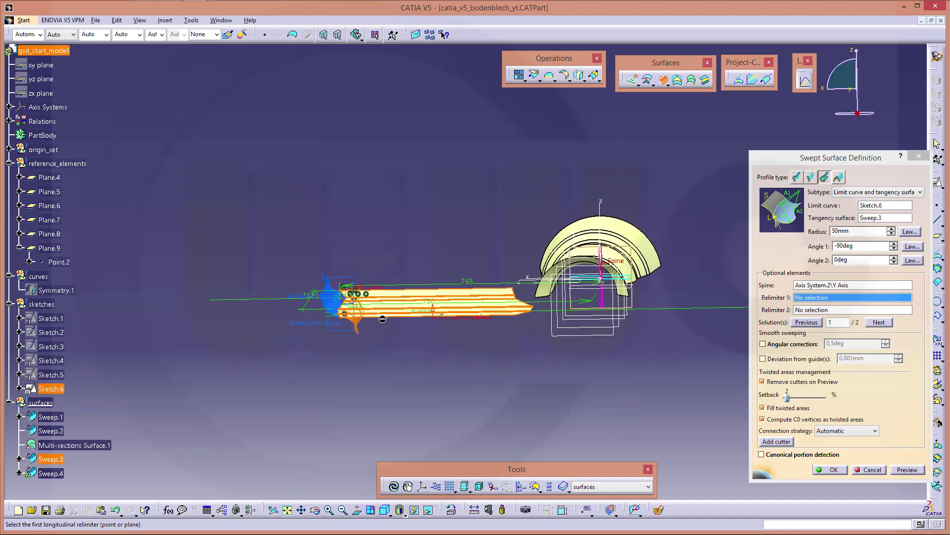
click(880, 323)
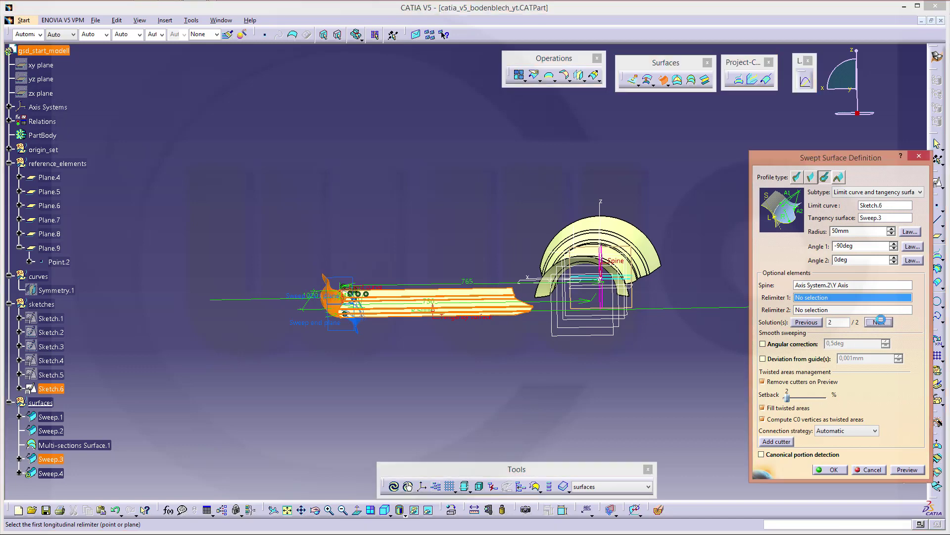
click(833, 469)
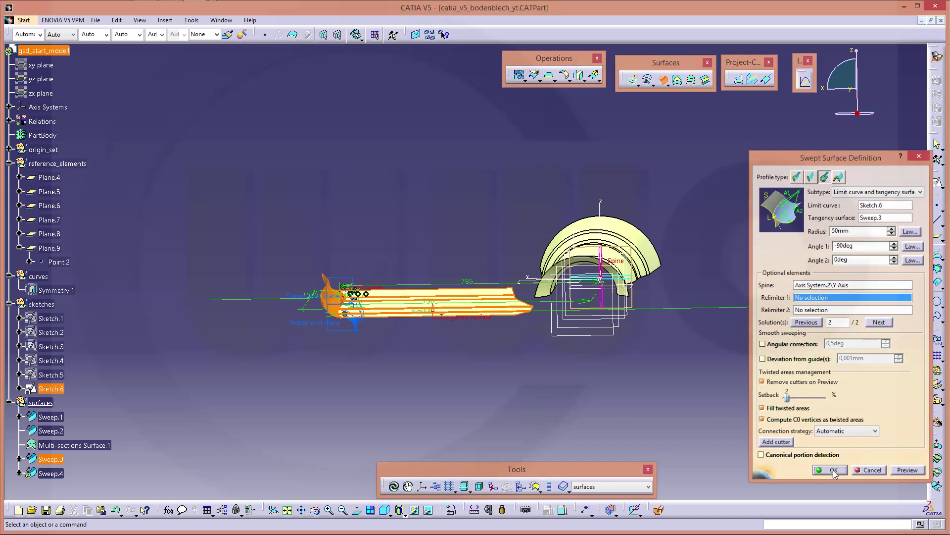
Step: Show Sketch.5 again
middle_drag(501, 352, 756, 372)
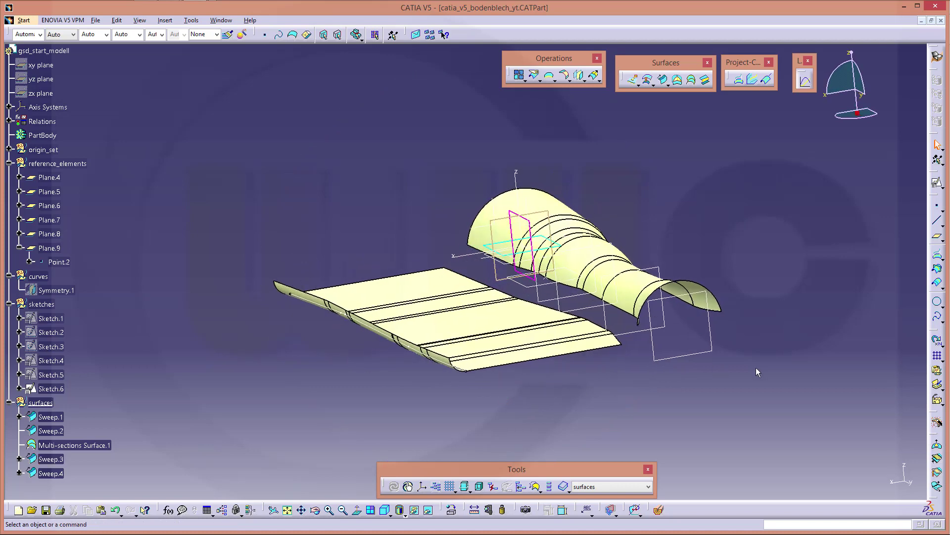
middle_drag(669, 378, 637, 344)
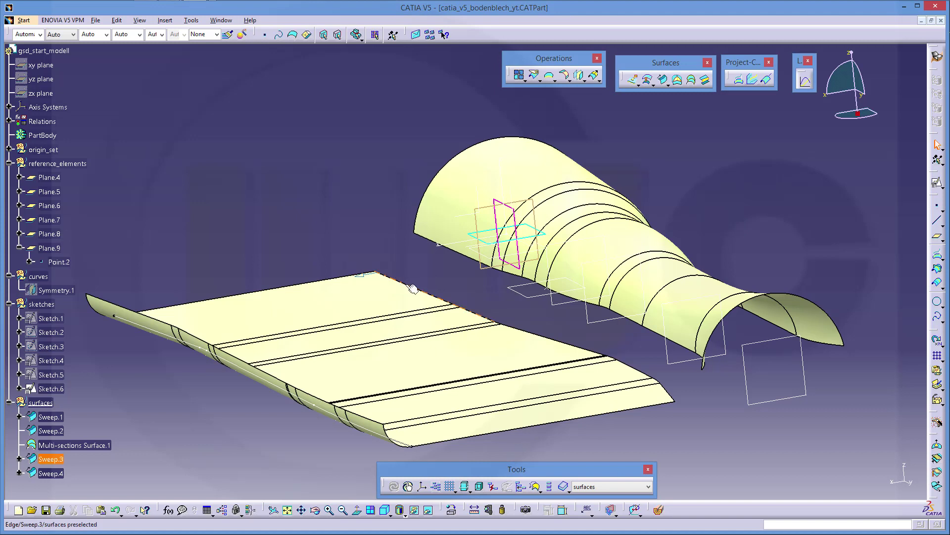
right_click(64, 378)
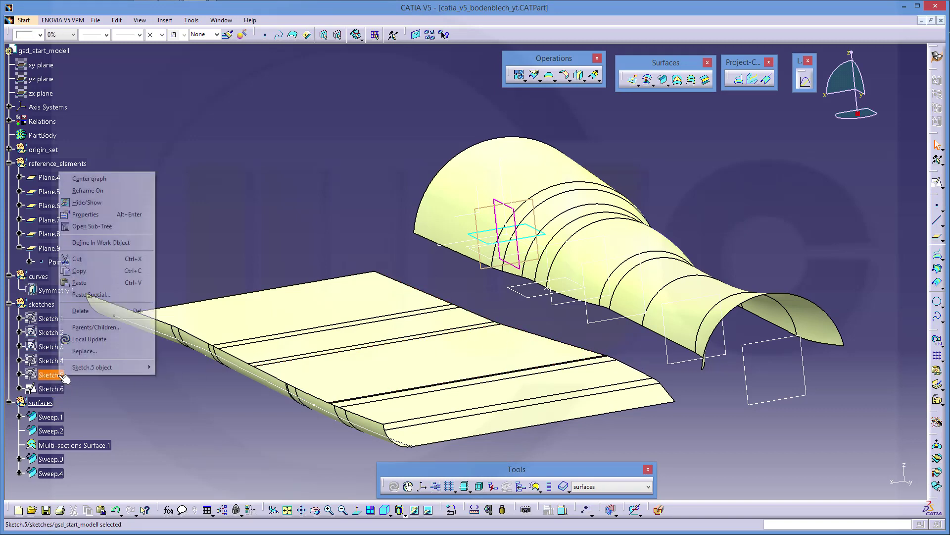
click(100, 206)
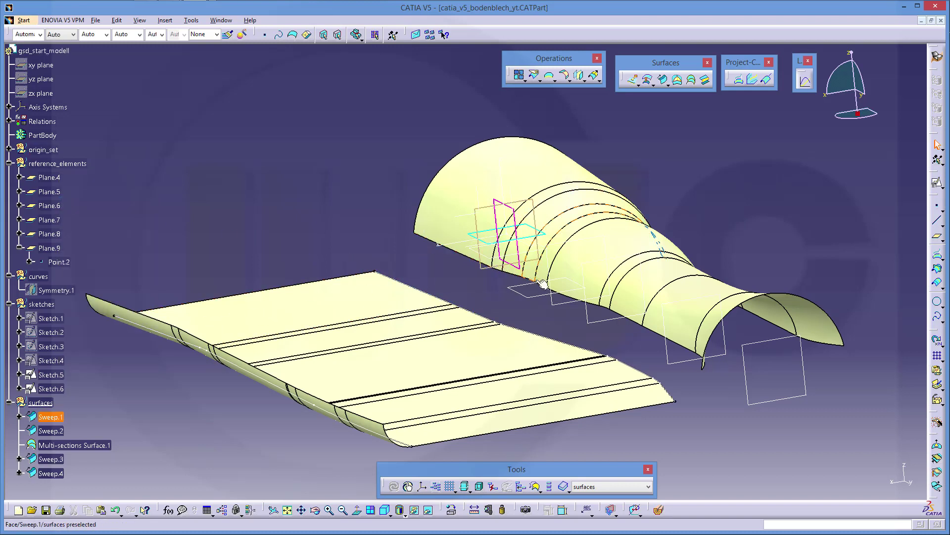
Step: Join Sweep.1, Multi-sections Surface.1 and Sweep.2 into one surface
middle_drag(653, 365, 378, 209)
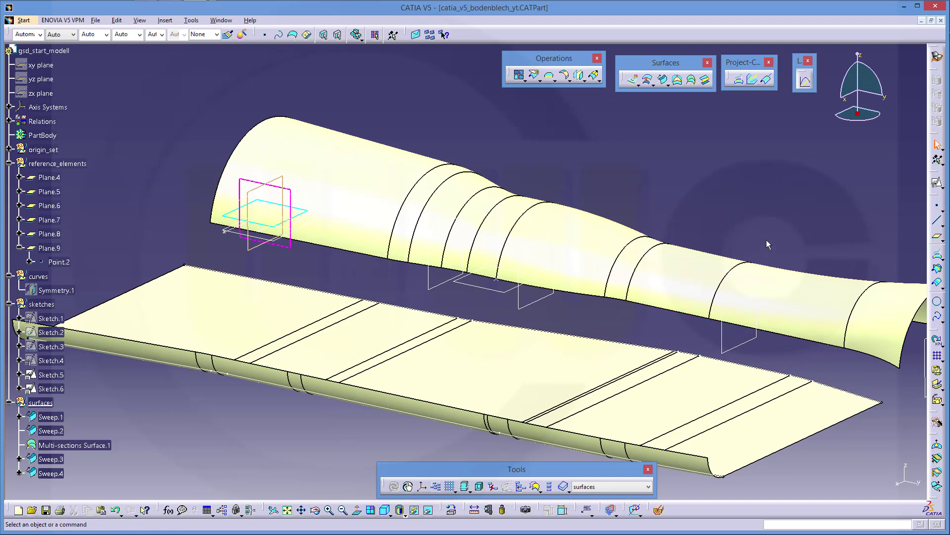
click(519, 76)
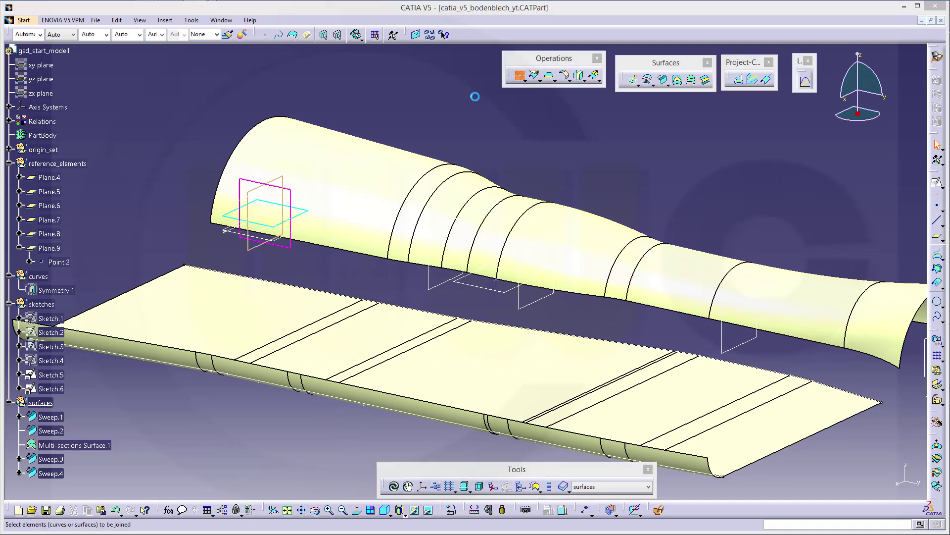
click(365, 173)
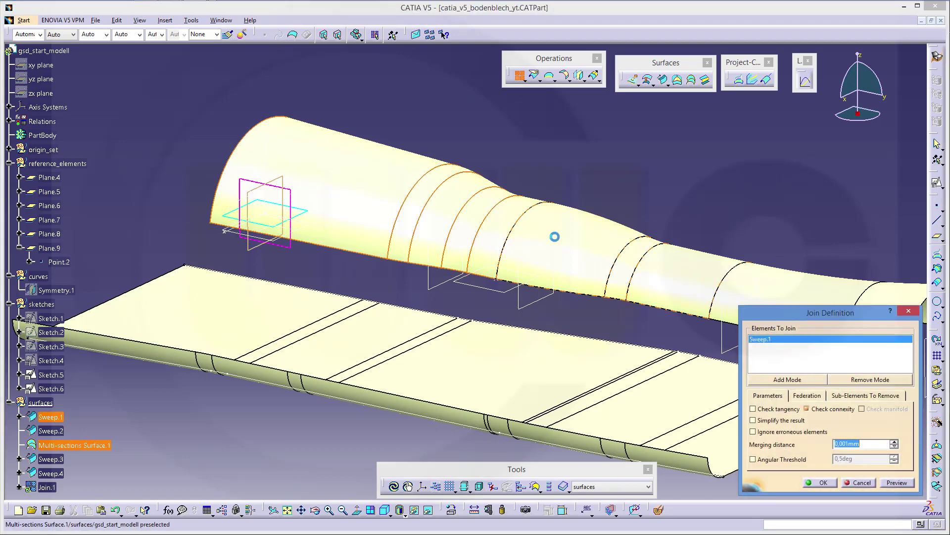
click(577, 251)
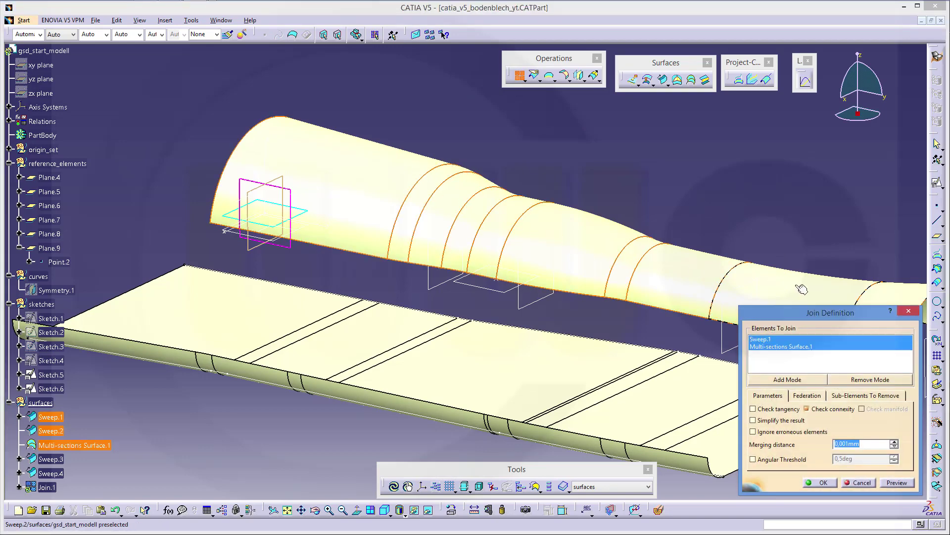
click(798, 289)
click(824, 482)
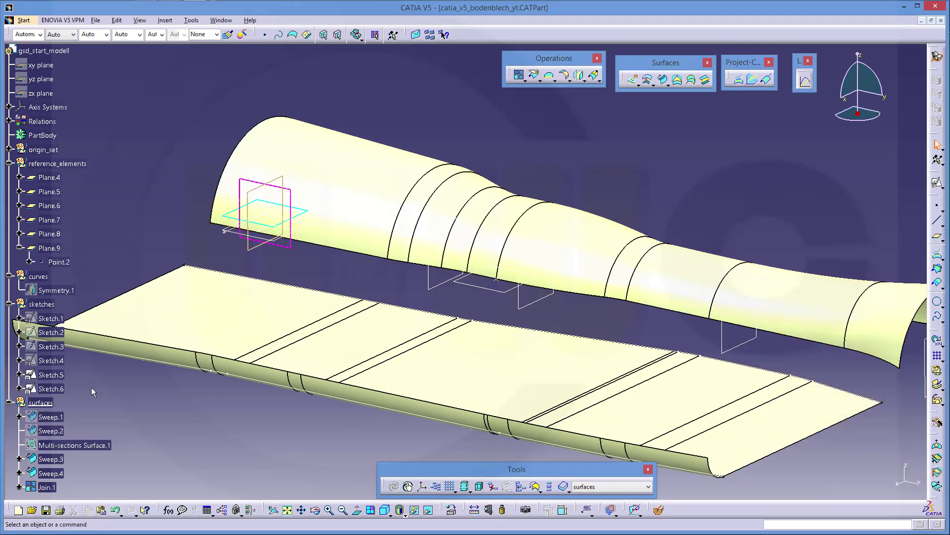
Step: Extract the joined surface's long lower edge facing the flat panel with tangent continuity propagation
scroll(91, 387, down, 3)
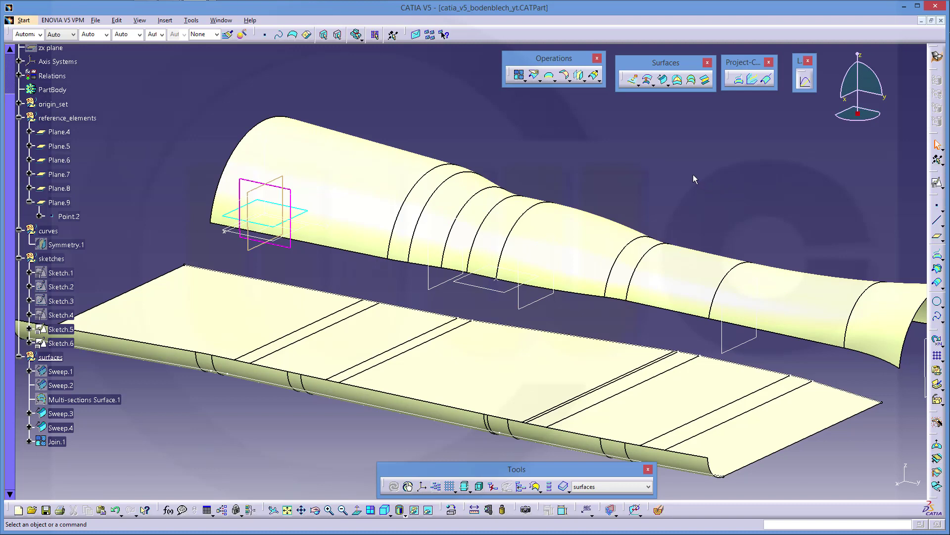
click(557, 82)
click(584, 94)
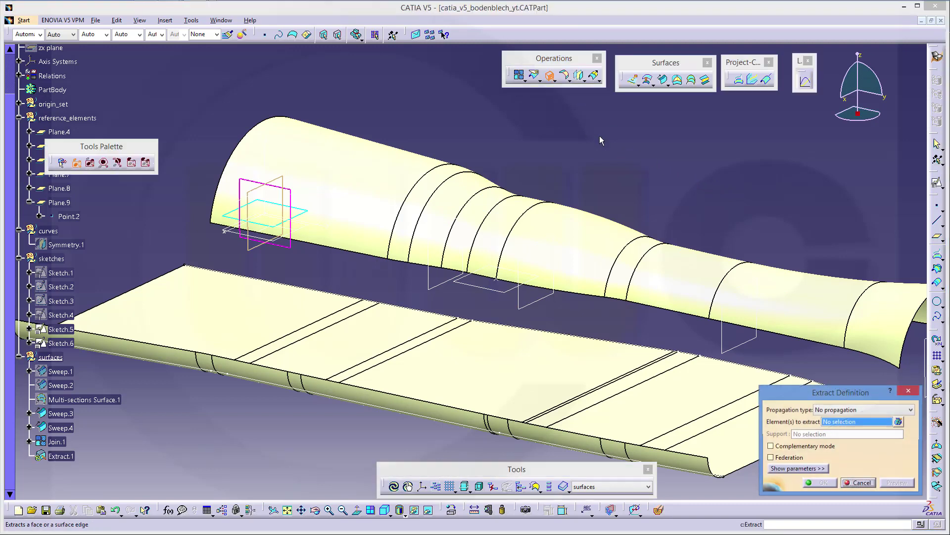
click(911, 410)
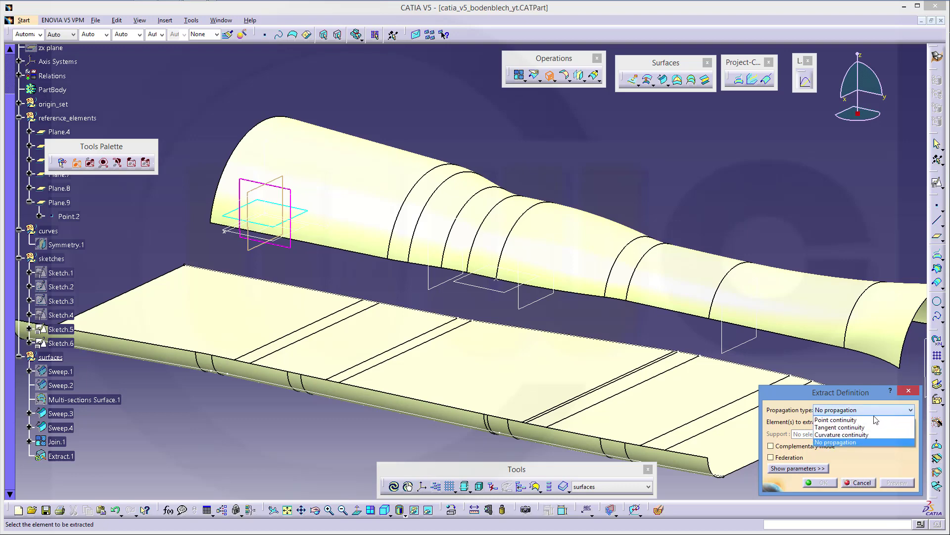
click(859, 427)
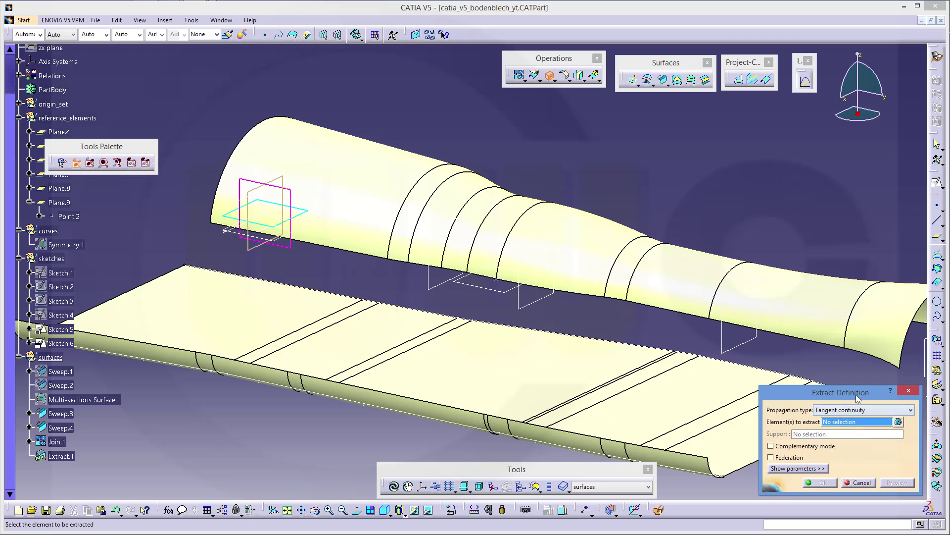
click(876, 361)
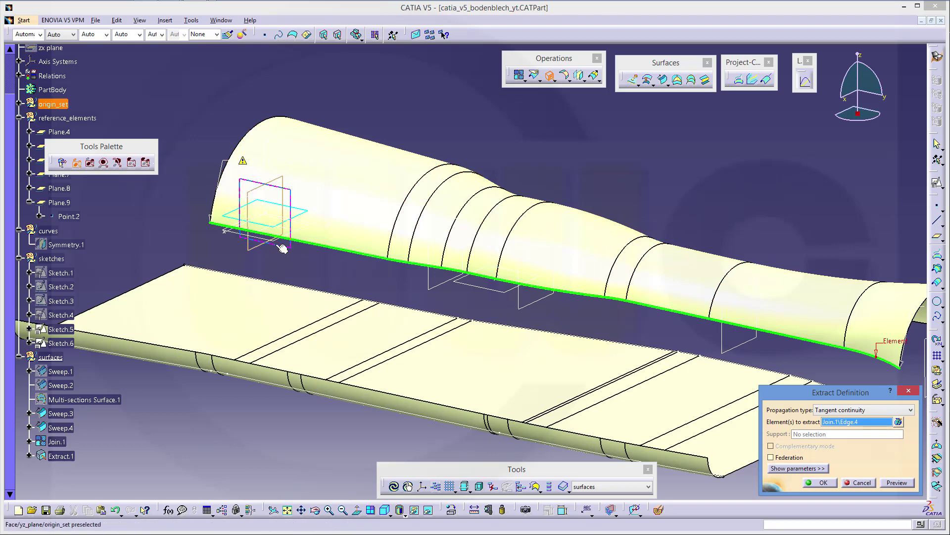
click(823, 482)
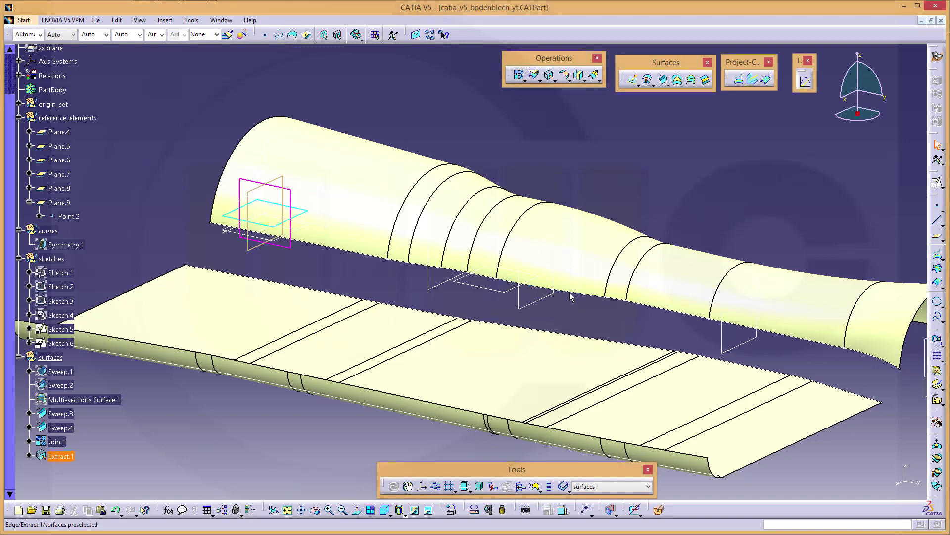
Step: Move Extract.1 into the curves geometrical set and define the surfaces set as the in-work object
click(60, 456)
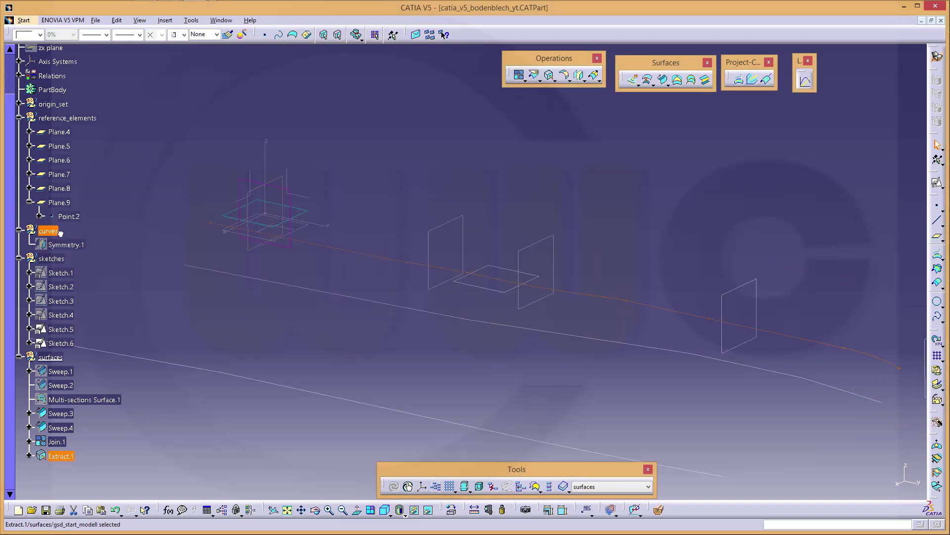
drag(61, 232, 58, 231)
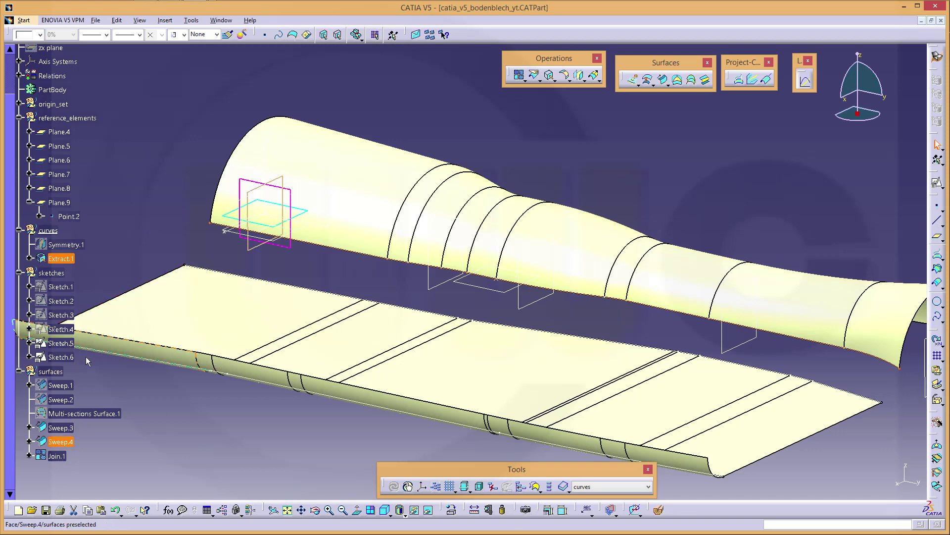
right_click(53, 372)
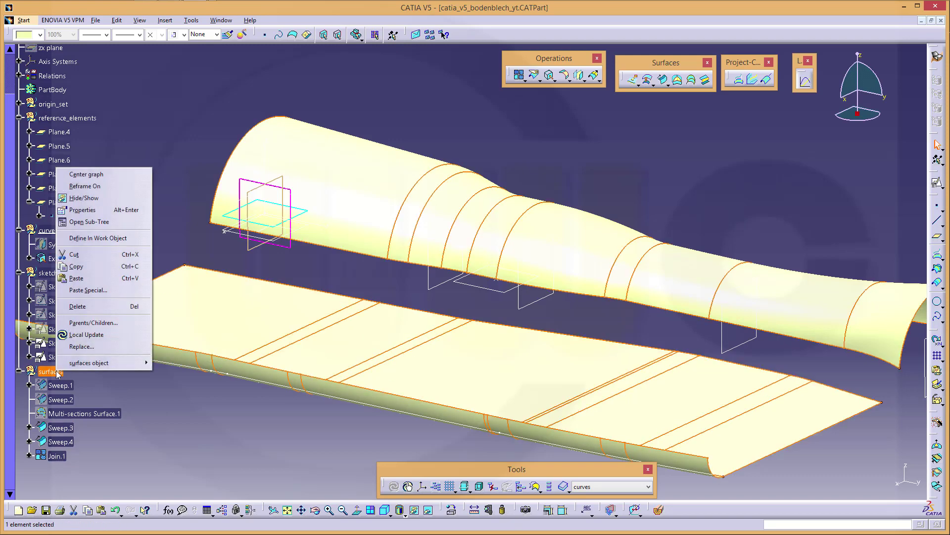
click(98, 238)
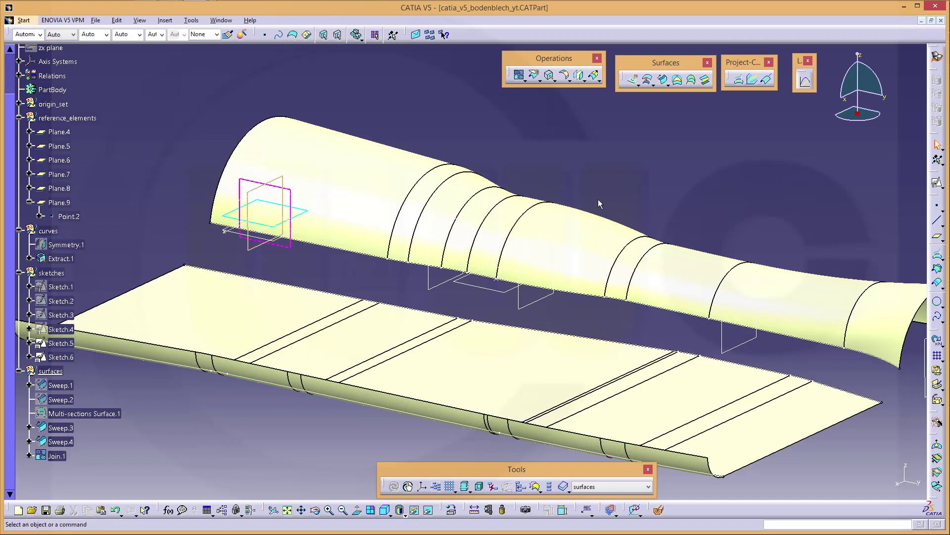
Step: Set up a two-guide-curve sweep from Sketch.5 tangent to Sweep.3 to Extract.1 tangent to Join.1
middle_drag(603, 177, 595, 179)
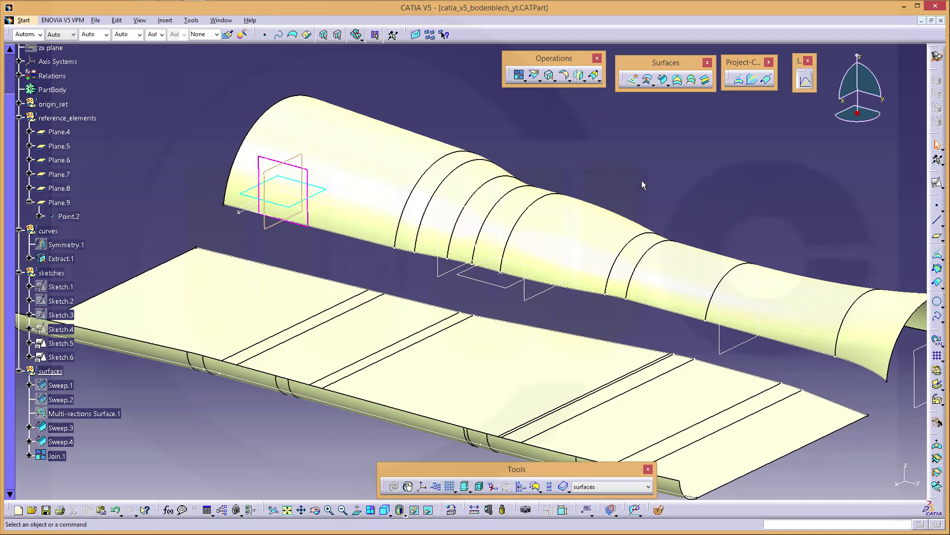
click(691, 80)
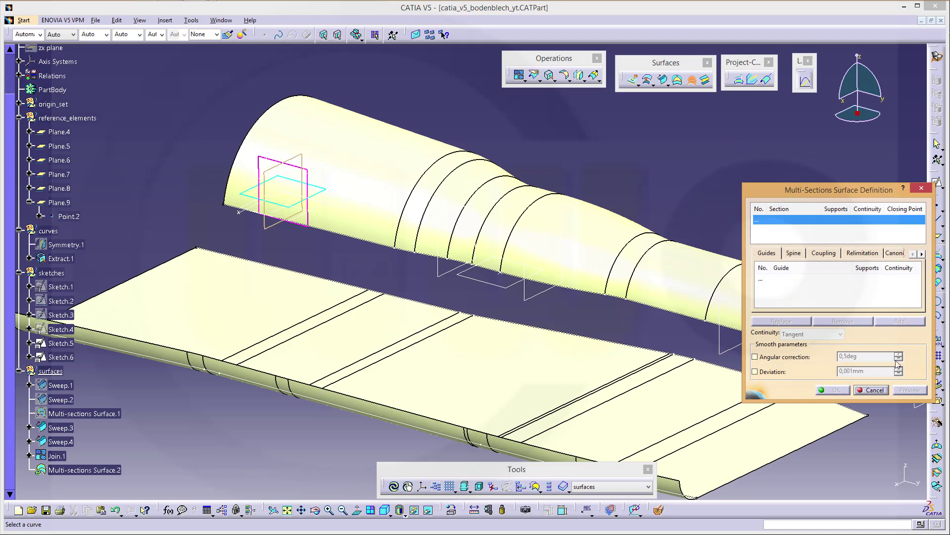
click(875, 391)
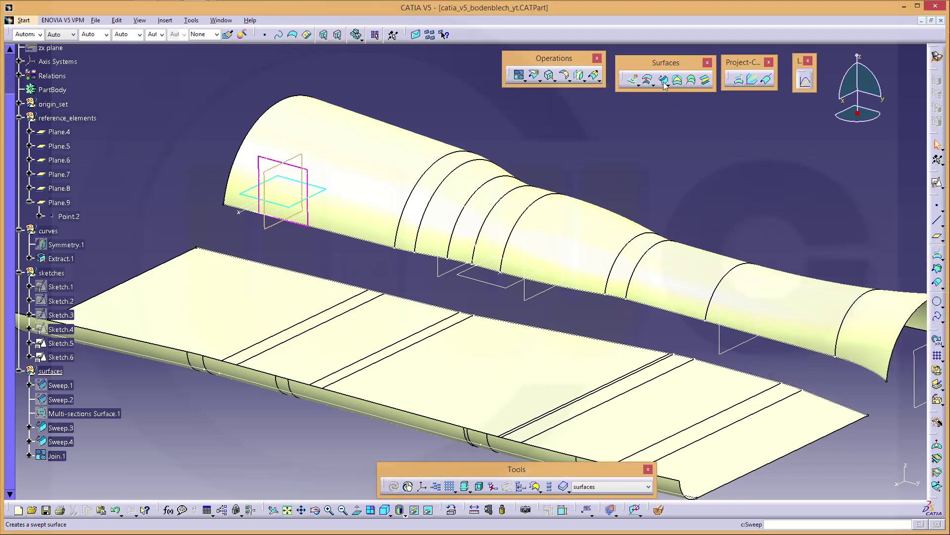
click(664, 80)
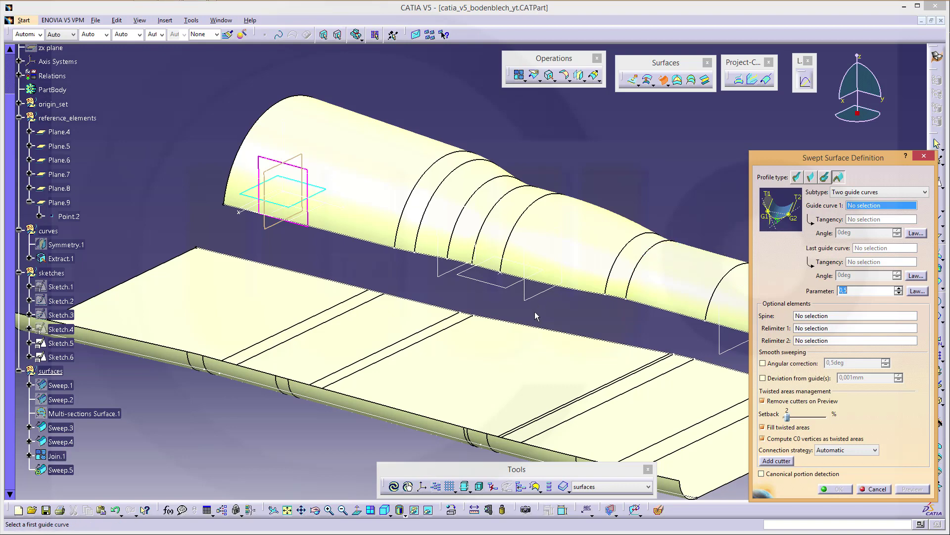
click(426, 306)
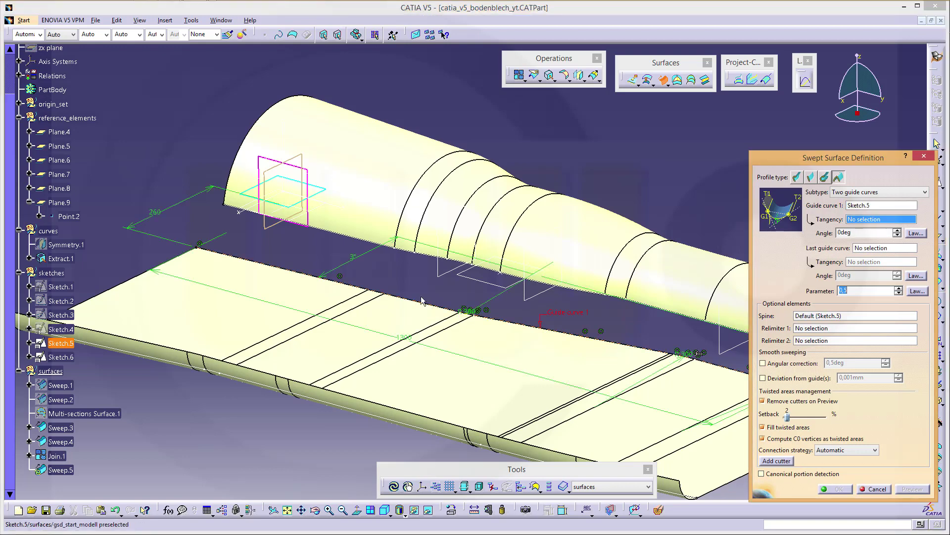
click(267, 321)
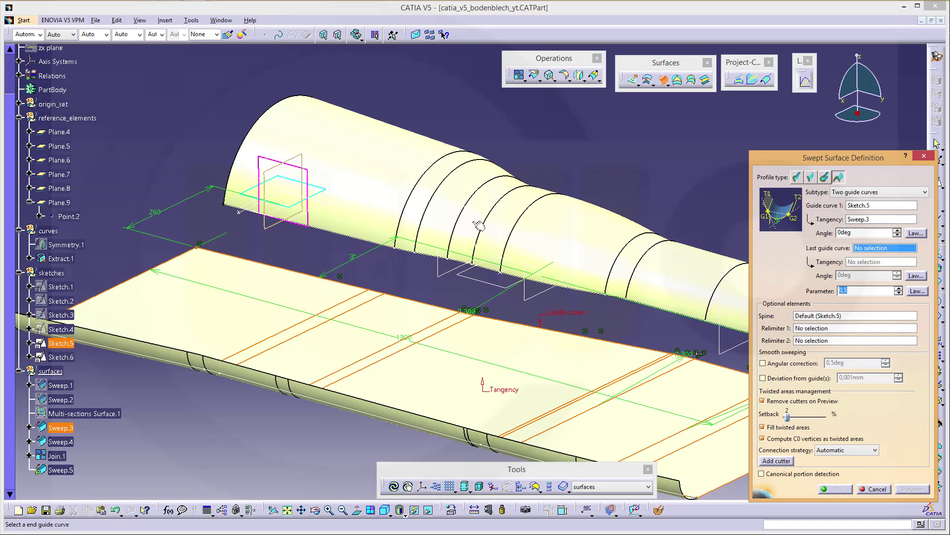
click(372, 248)
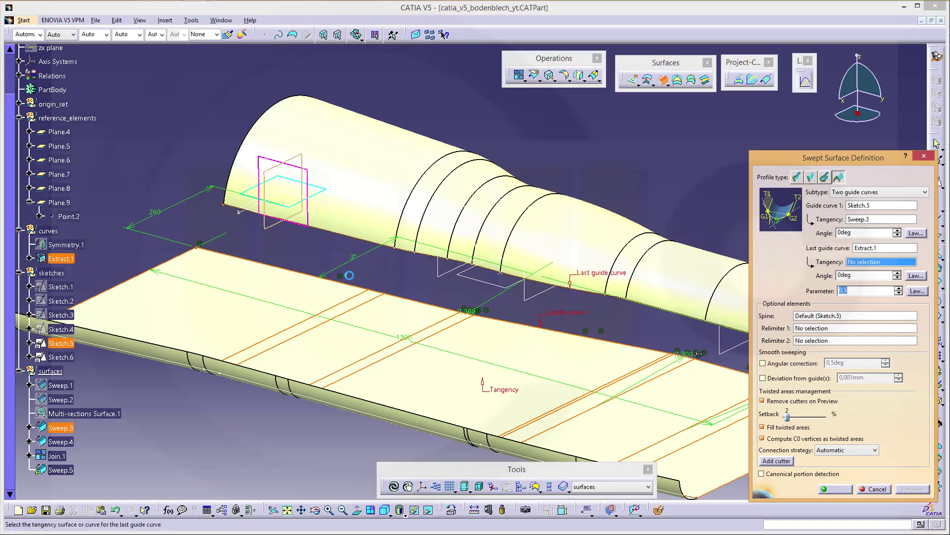
click(388, 215)
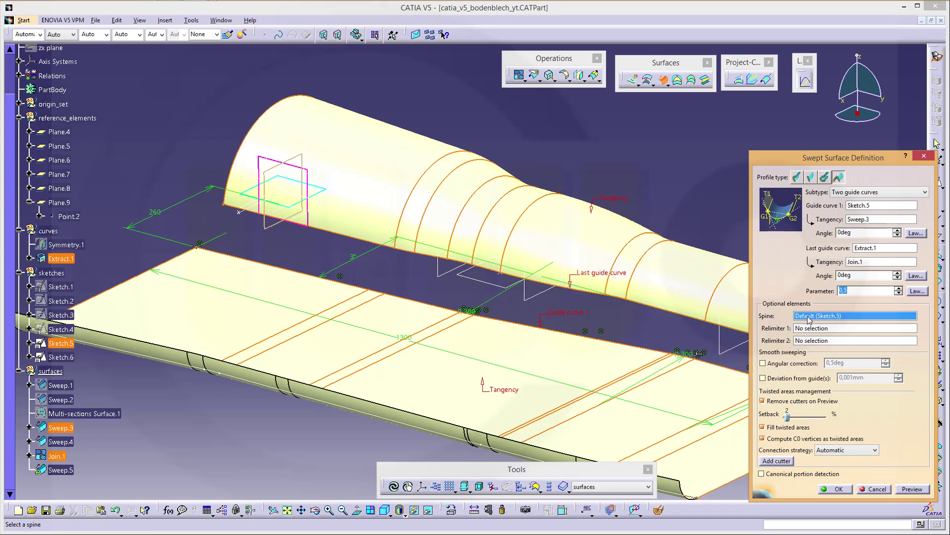
Step: Use the Y axis of Axis System.2 as the sweep's spine and create the connecting surface
middle_drag(480, 287, 301, 281)
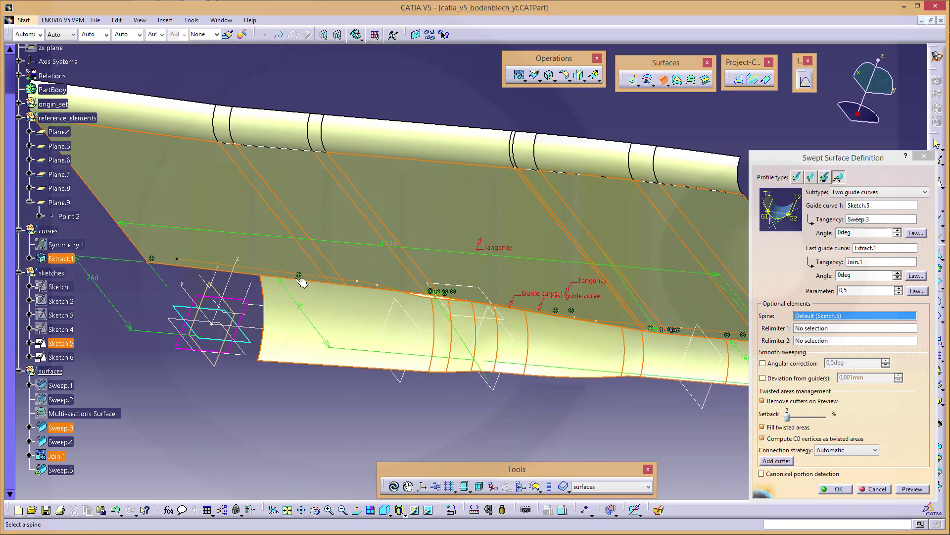
click(262, 328)
middle_drag(399, 165, 523, 369)
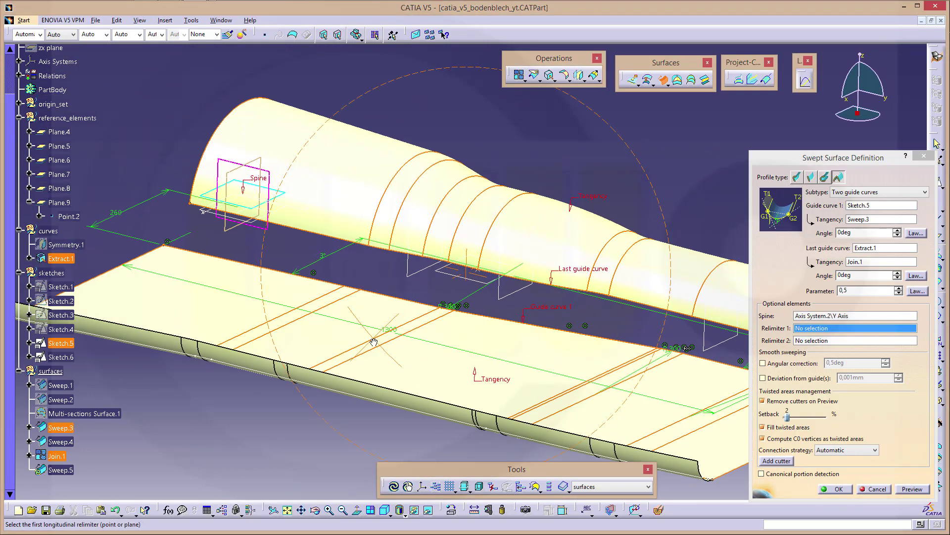
click(844, 490)
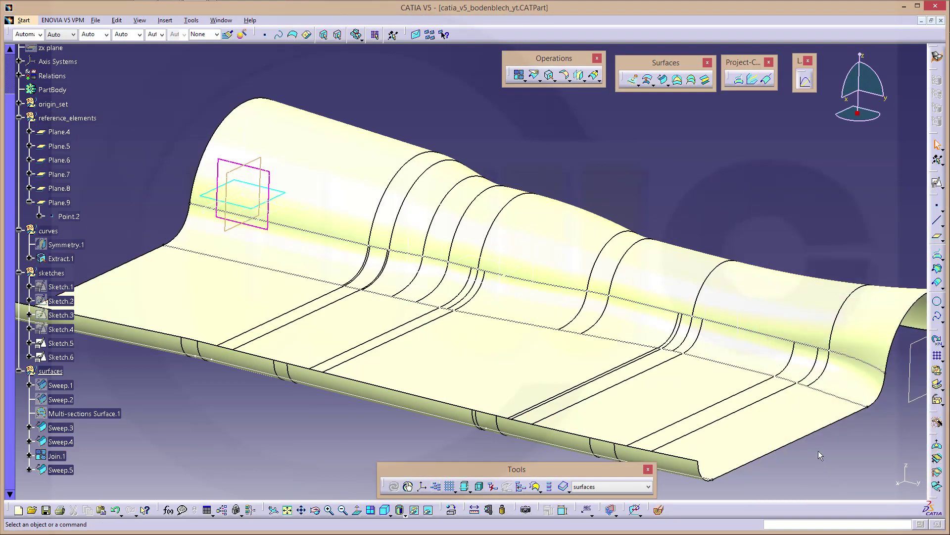
Step: Try to mirror only the connecting surface Sweep.5 about the yz plane and undo the symmetry
middle_drag(742, 394, 402, 295)
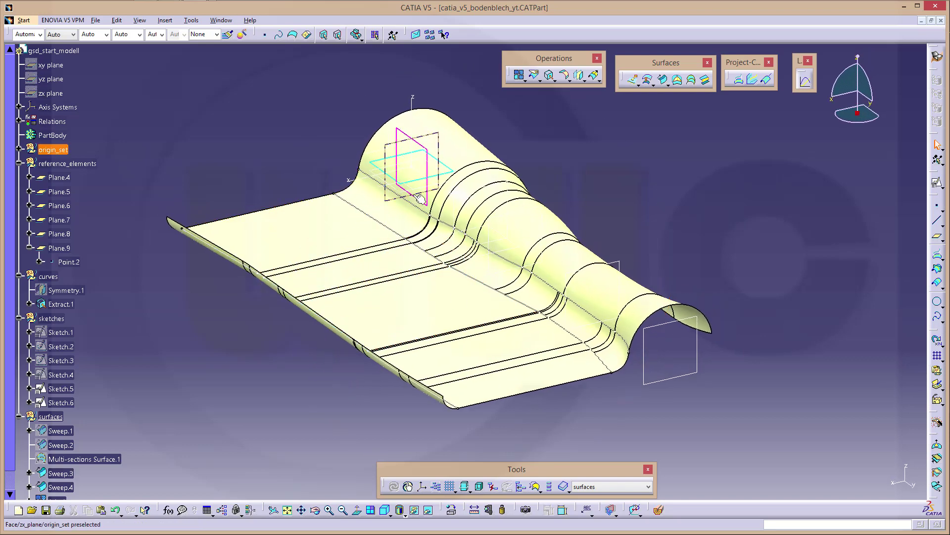
click(580, 77)
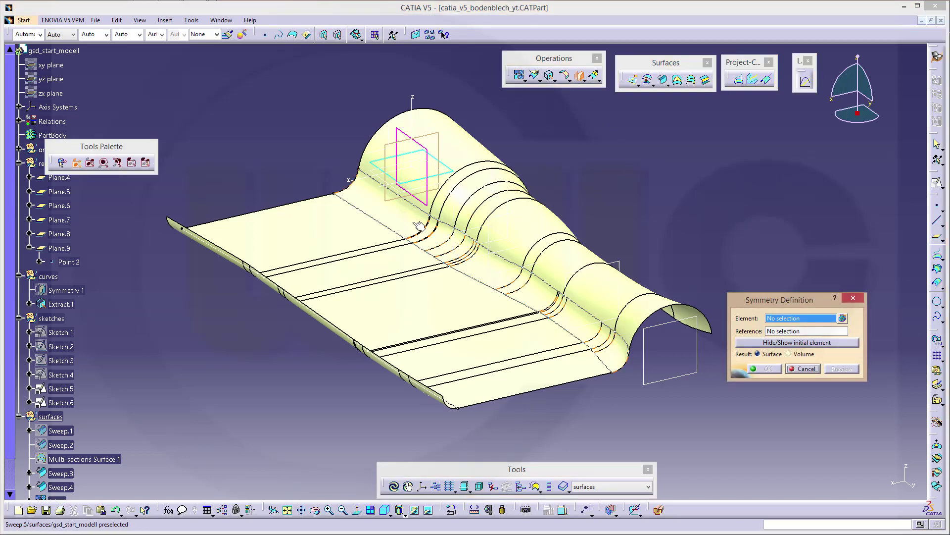
click(401, 225)
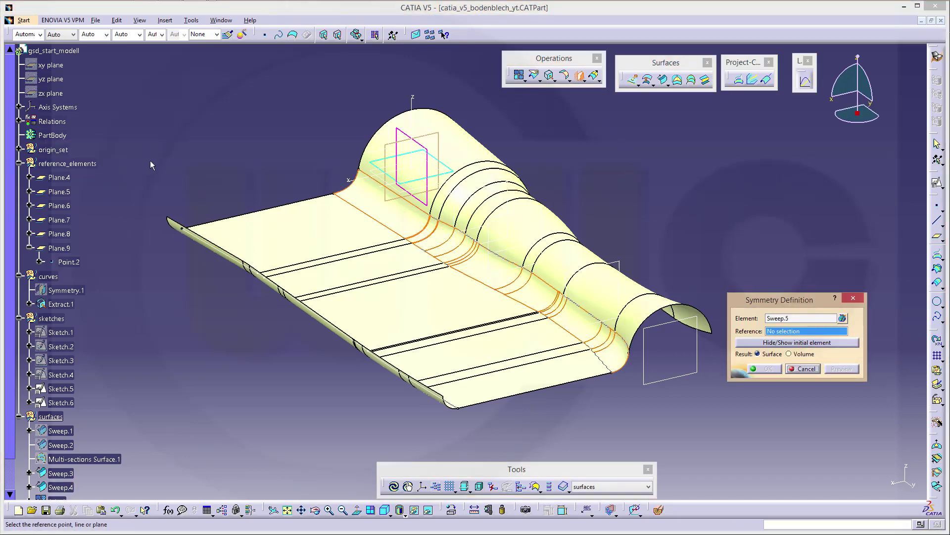
click(386, 172)
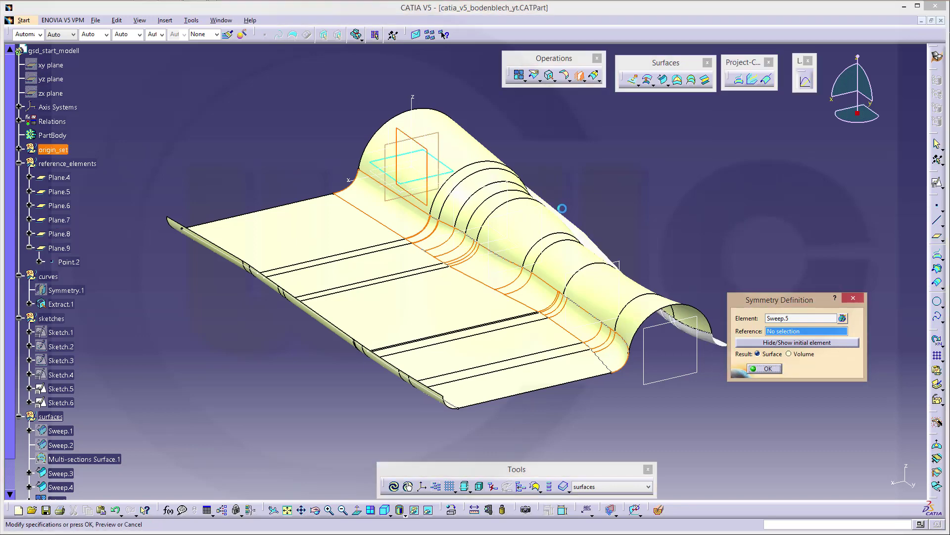
click(768, 369)
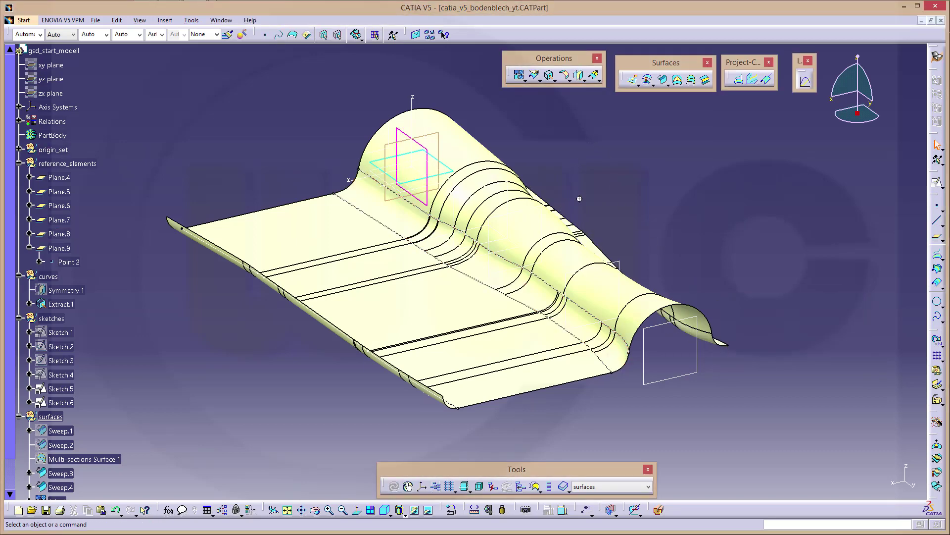
middle_drag(580, 199, 583, 205)
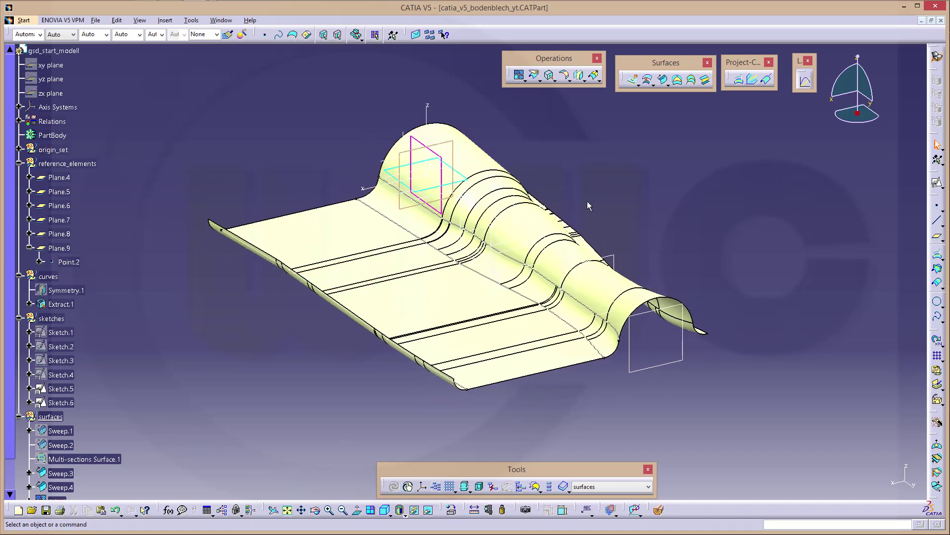
key(ctrl+z)
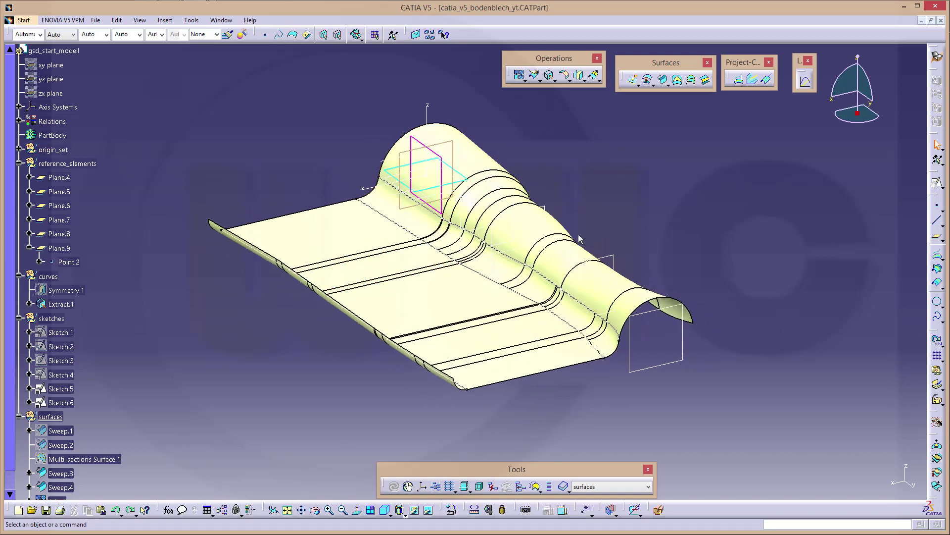
Step: Join the connecting surface Sweep.5 with the flat panel Sweep.3 and the outer flange Sweep.4
click(519, 75)
click(411, 224)
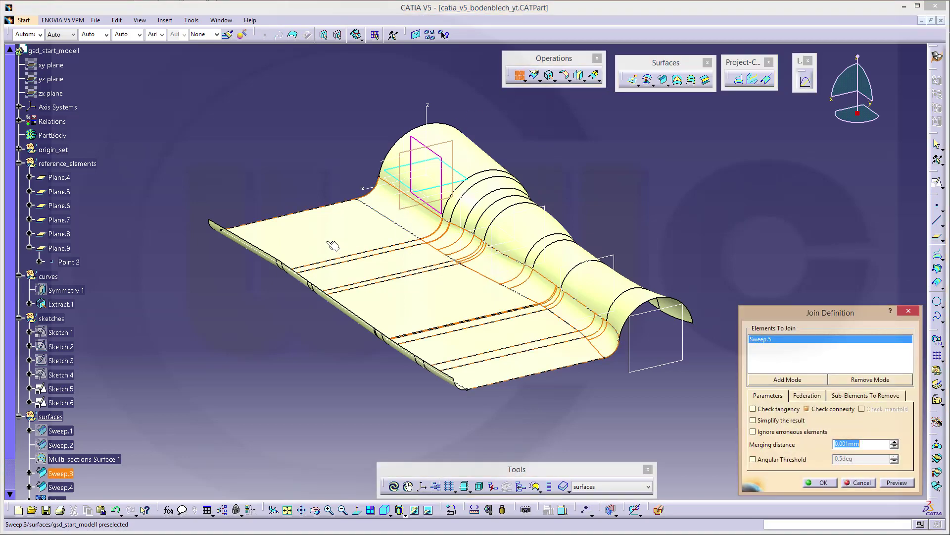
click(329, 248)
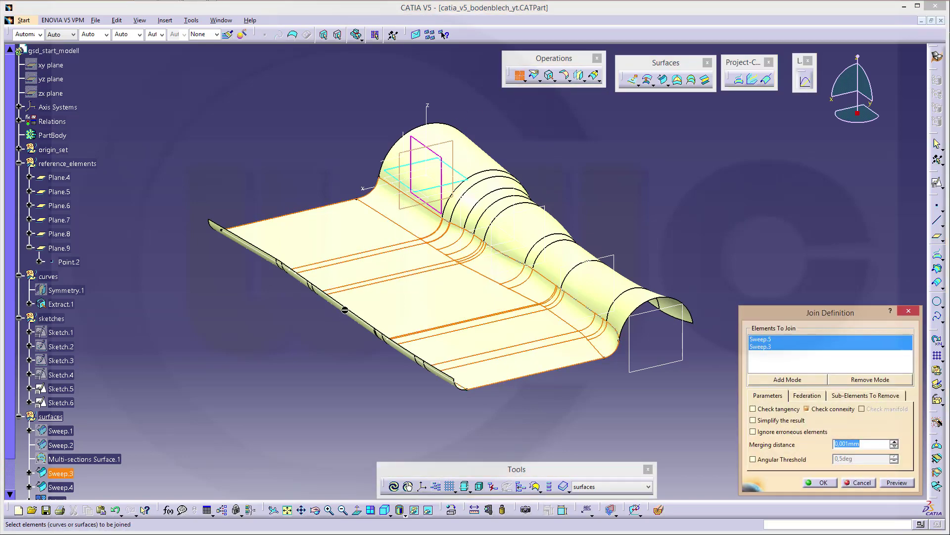
middle_drag(356, 328, 313, 362)
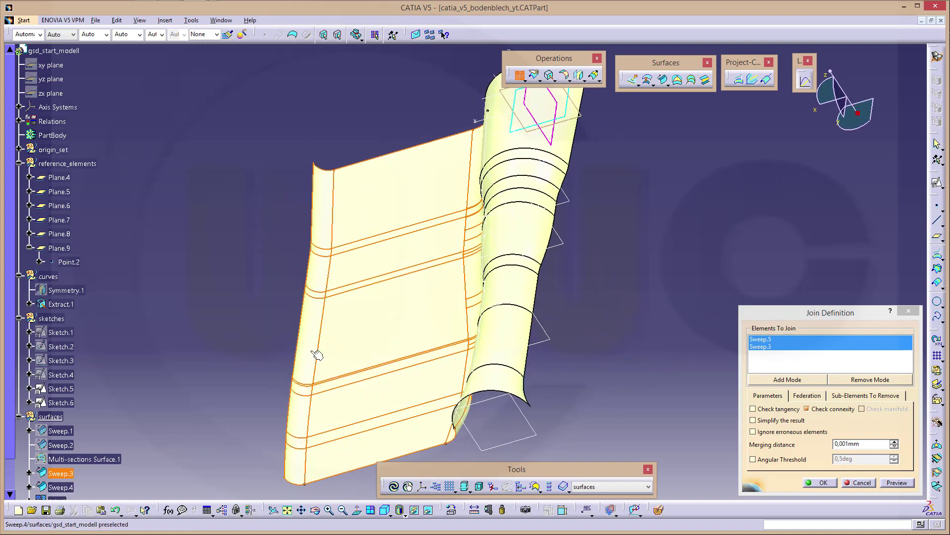
click(316, 352)
click(823, 483)
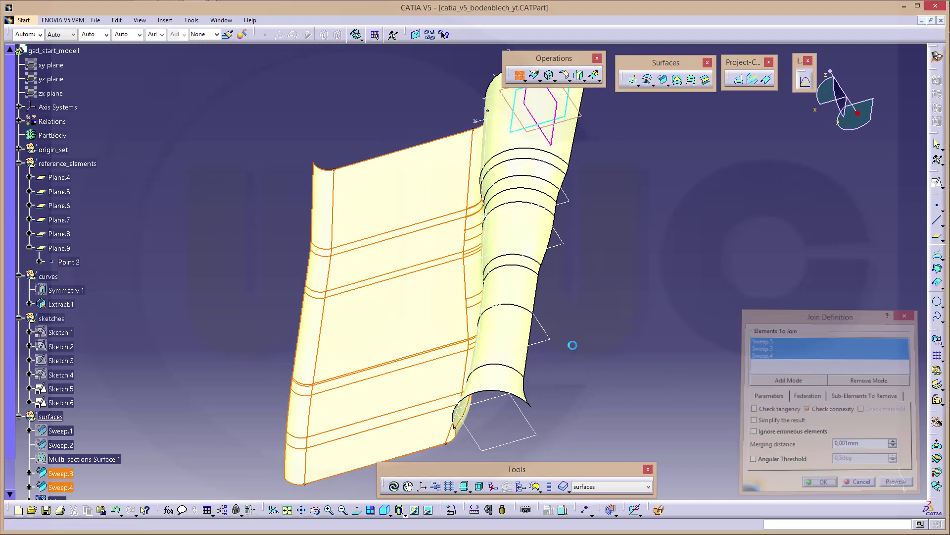
Step: Mirror the joined side panel Join.2 about the yz plane to the other side of the tunnel
middle_drag(568, 343, 632, 151)
click(579, 75)
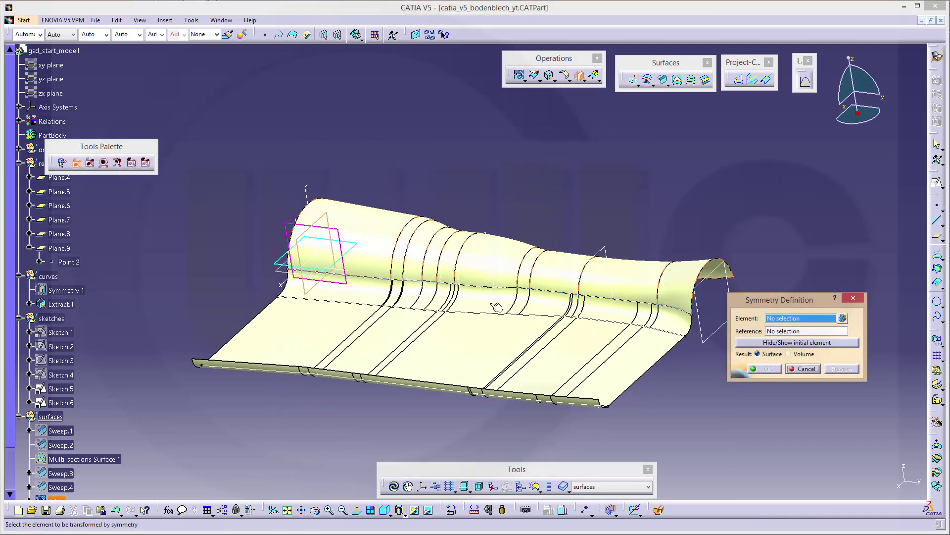
click(476, 347)
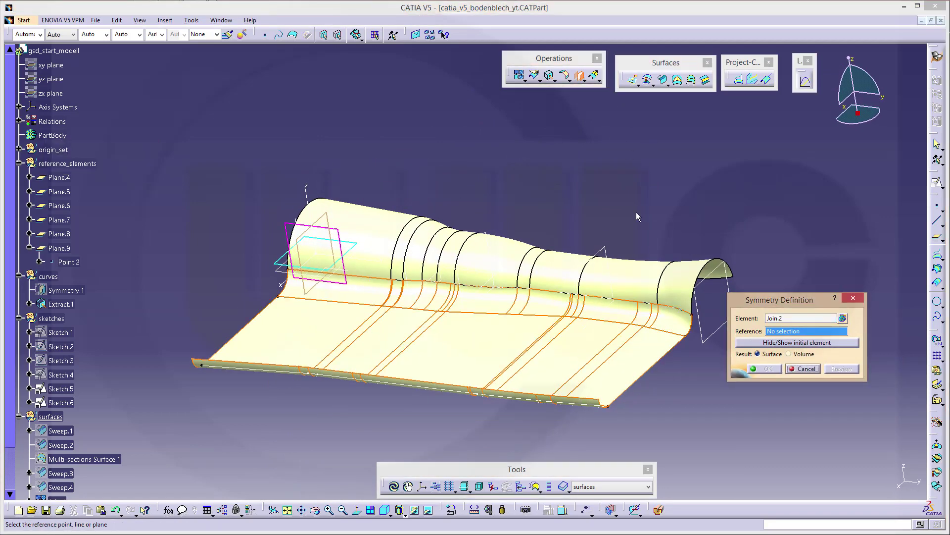
click(346, 243)
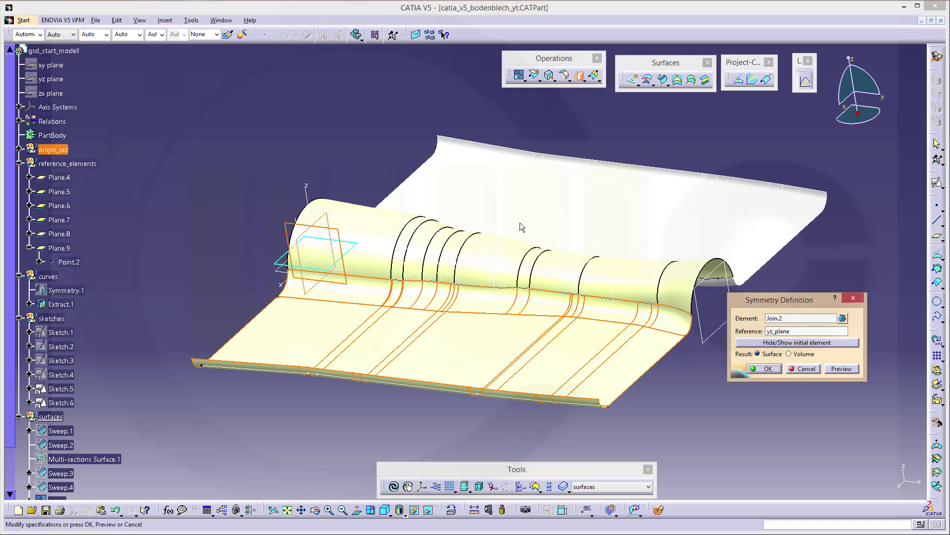
click(769, 369)
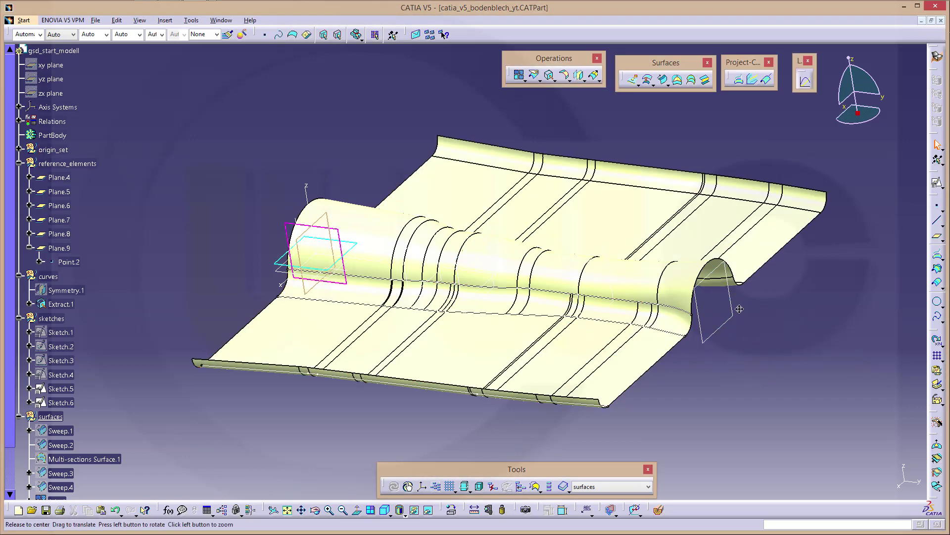
Step: Join the side panel Join.2, the tunnel surface Join.1 and the mirrored panel Symmetry.2 into one surface
mouse_move(545, 277)
middle_down()
mouse_move(550, 270)
mouse_move(546, 289)
mouse_move(545, 280)
middle_up()
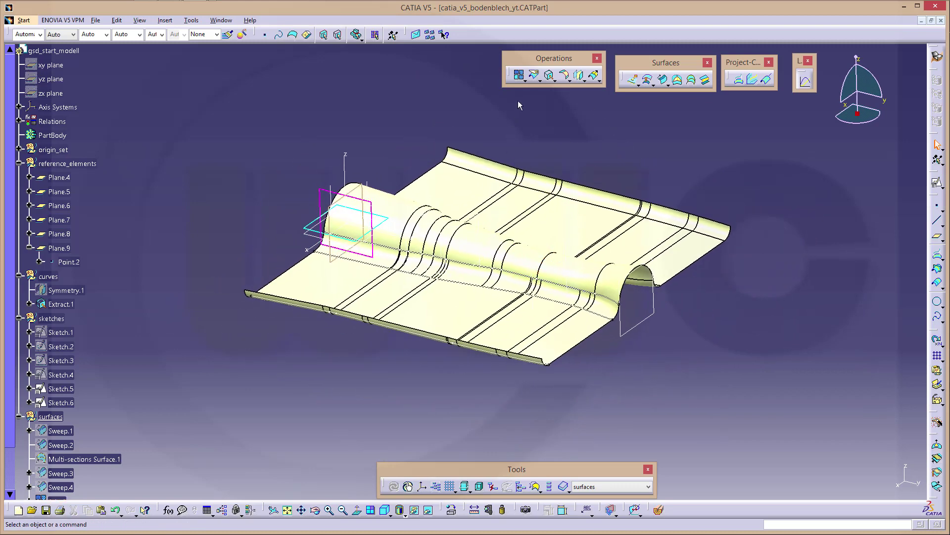
click(519, 75)
click(451, 313)
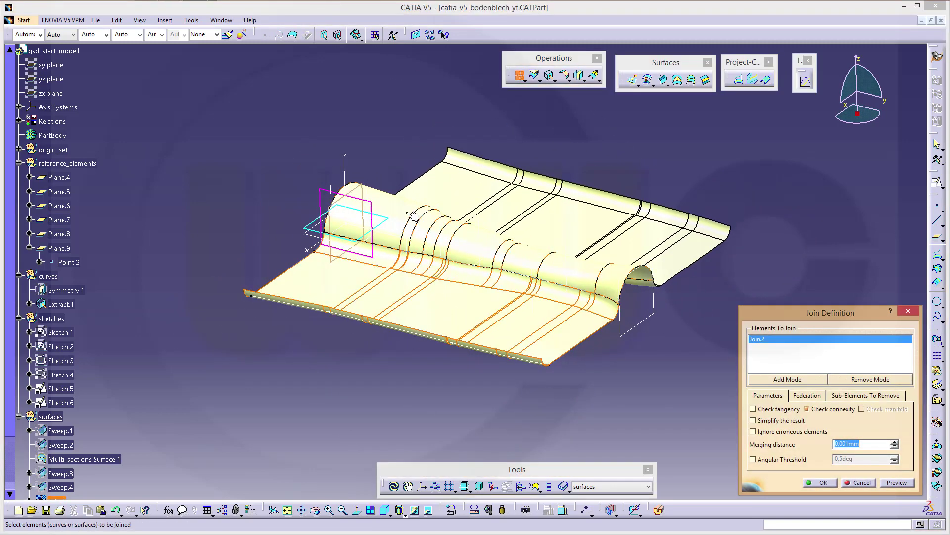
click(412, 216)
click(469, 194)
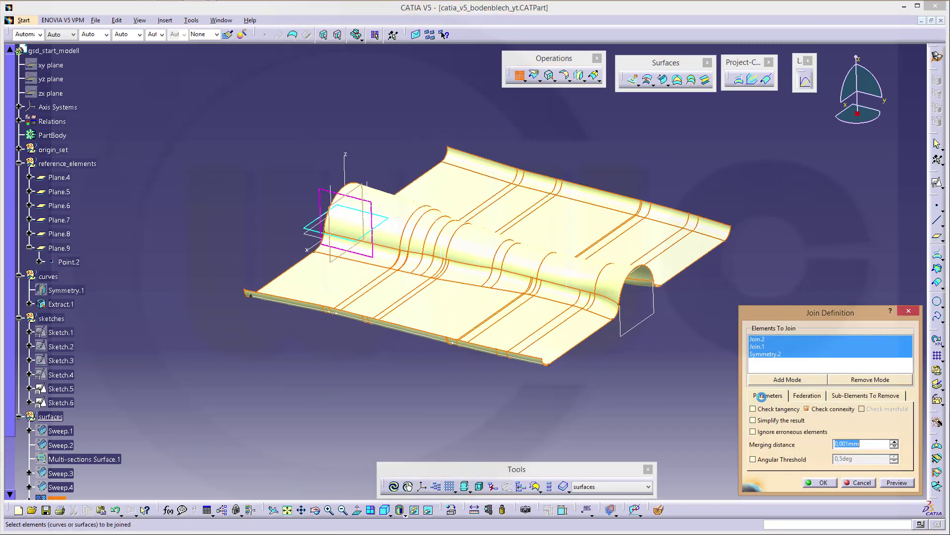
click(820, 483)
middle_drag(619, 378, 614, 367)
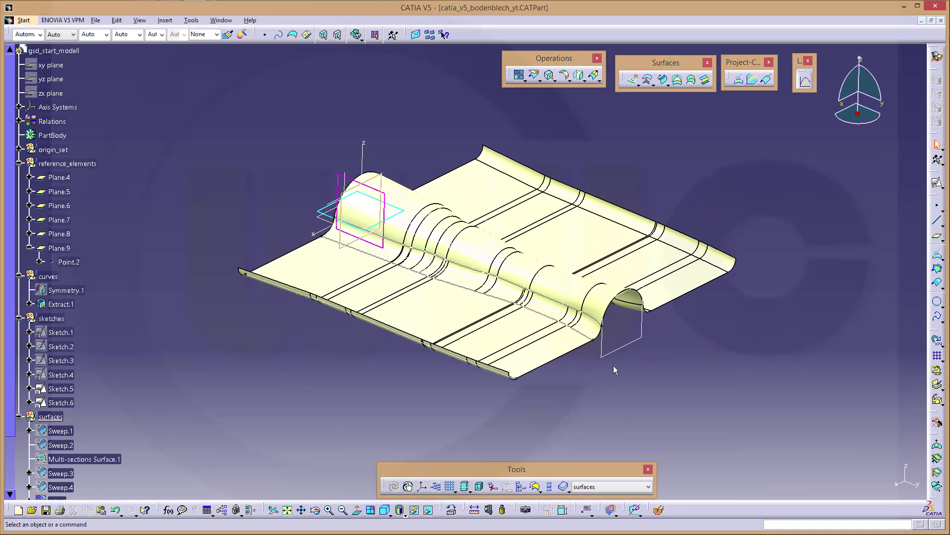